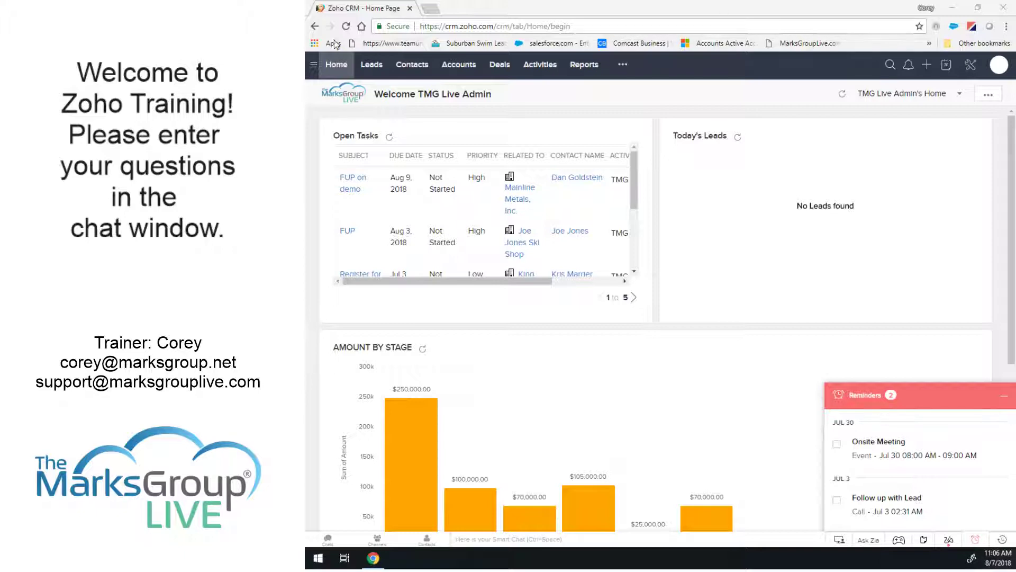
Browse the Contacts list and scroll through Bob's Ink, Inc's record, including Visit Summary and Notes.
{"action": "left_click", "coordinate": [412, 64]}
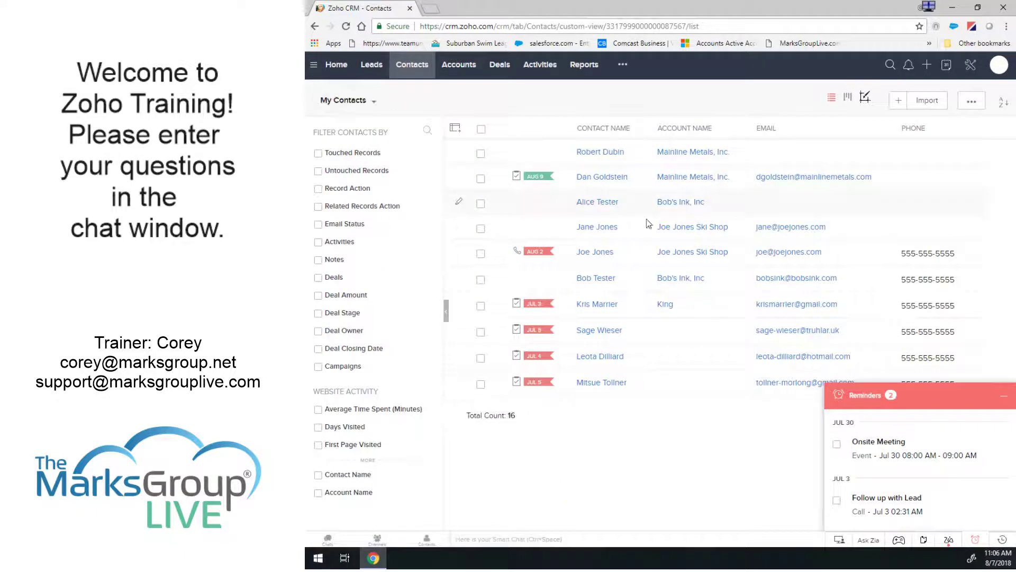
{"action": "left_click", "coordinate": [596, 153]}
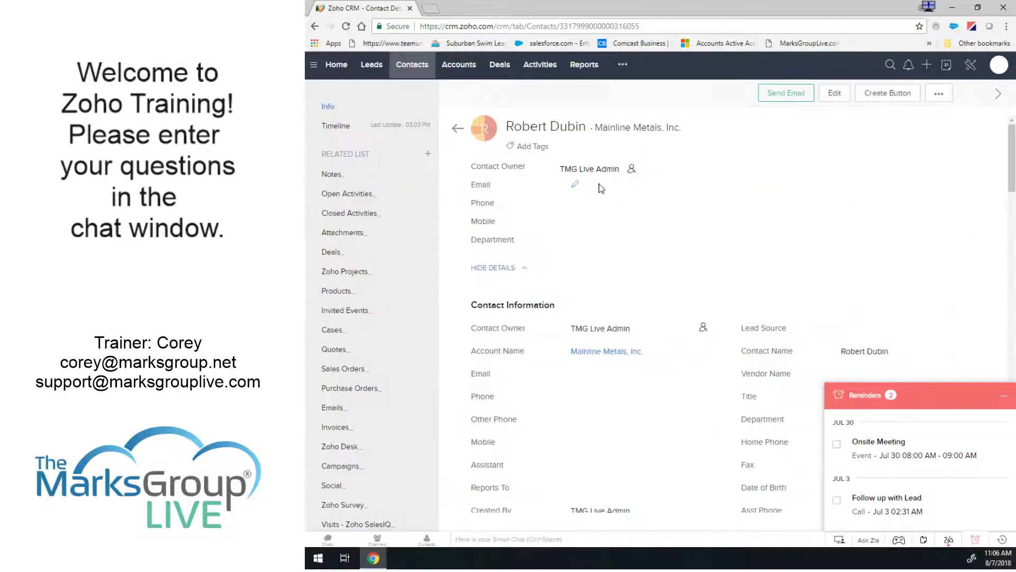
{"action": "left_click", "coordinate": [411, 64]}
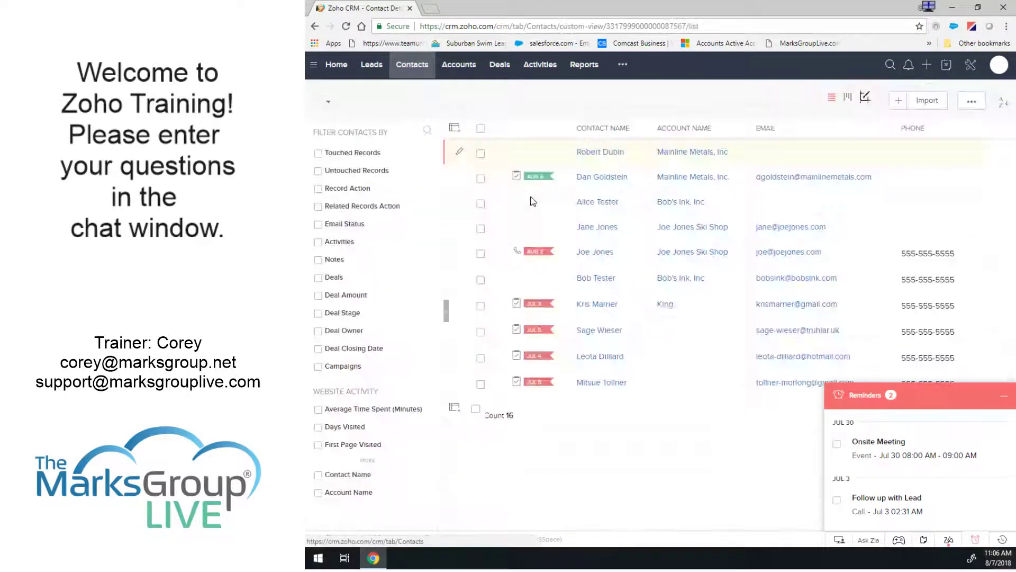
{"action": "left_click", "coordinate": [596, 202]}
{"action": "scroll", "coordinate": [611, 253], "scroll_direction": "down", "scroll_amount": 8}
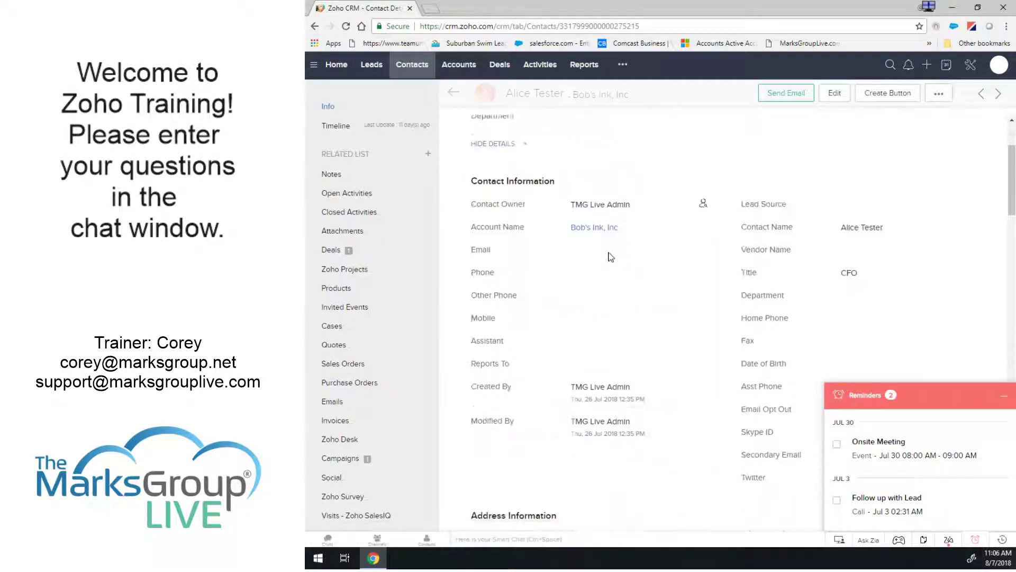
{"action": "scroll", "coordinate": [652, 281], "scroll_direction": "down", "scroll_amount": 5}
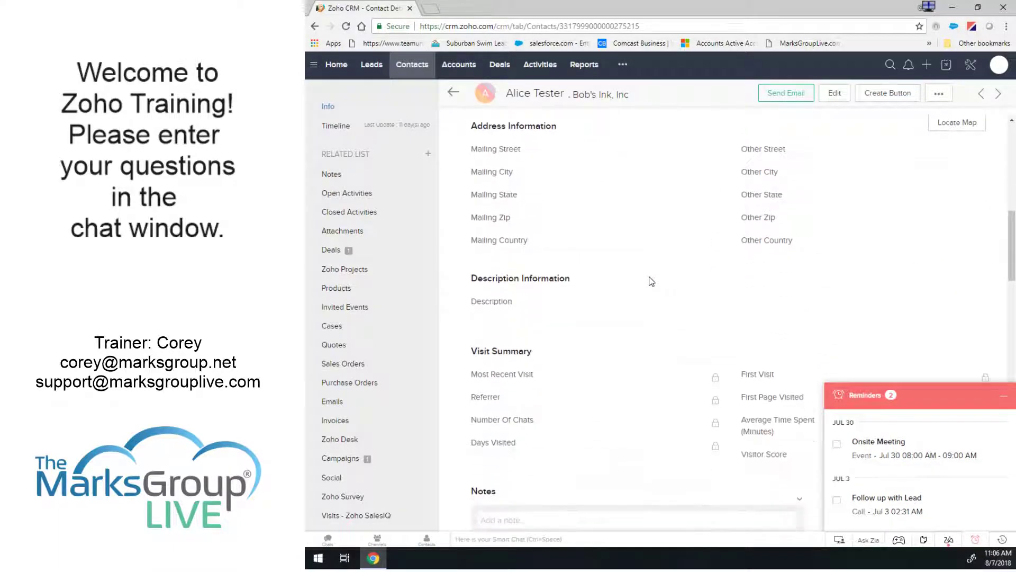
{"action": "scroll", "coordinate": [599, 206], "scroll_direction": "up", "scroll_amount": 1}
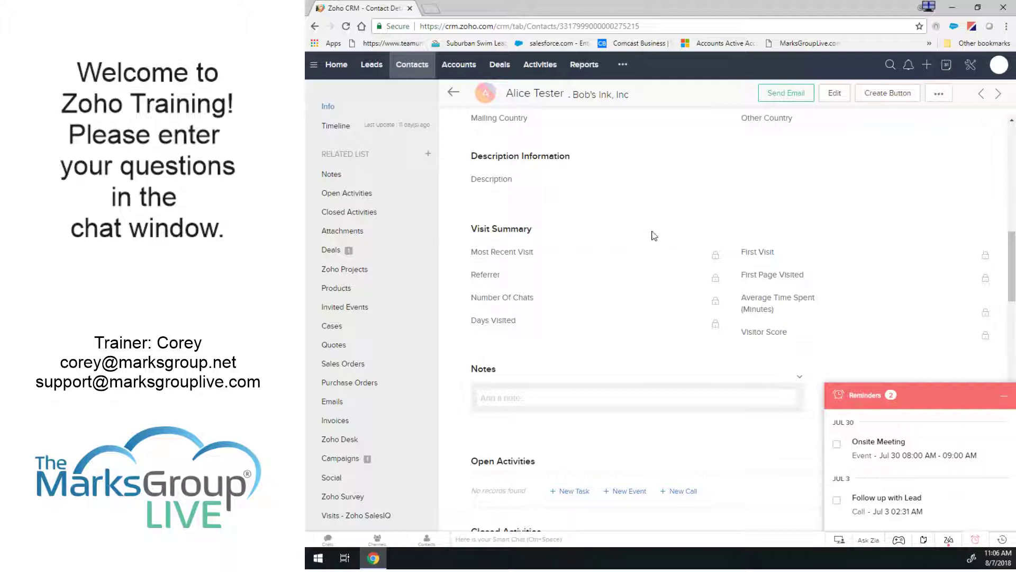
{"action": "scroll", "coordinate": [652, 234], "scroll_direction": "up", "scroll_amount": 3}
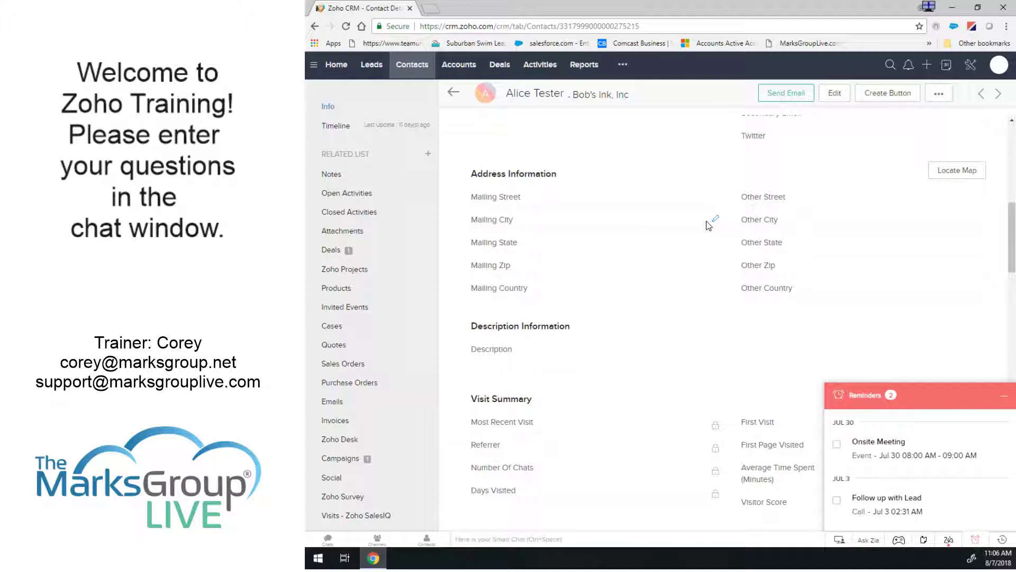
Open the Morlong Associates deal and scroll through its Deal Information.
{"action": "left_click", "coordinate": [502, 64]}
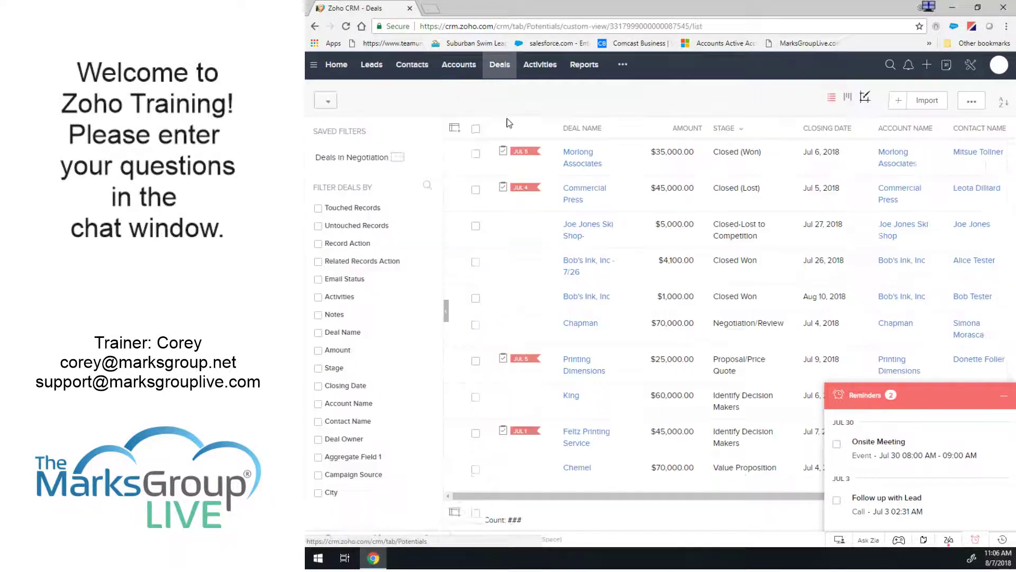
{"action": "left_click", "coordinate": [580, 159]}
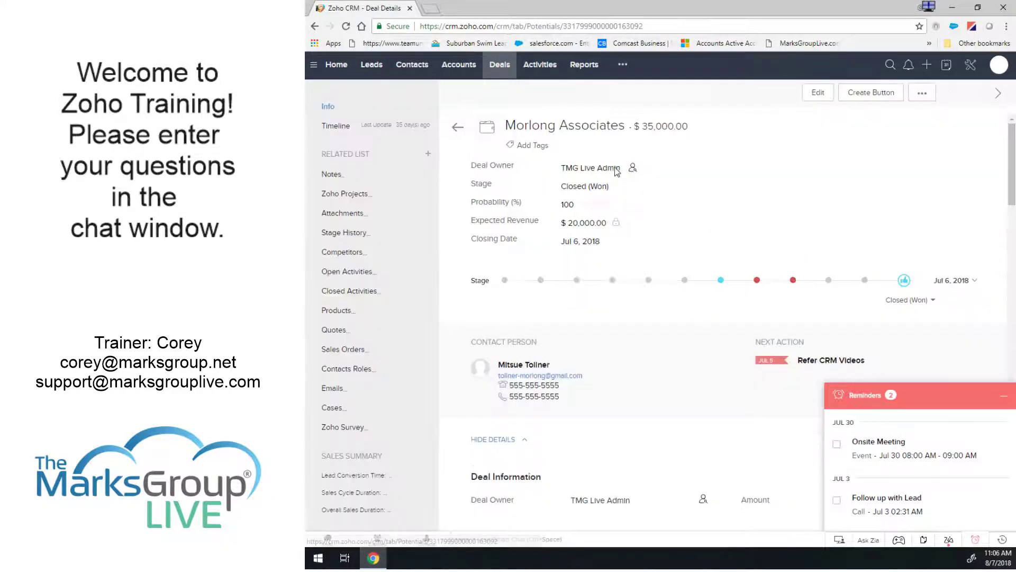
{"action": "scroll", "coordinate": [672, 201], "scroll_direction": "down", "scroll_amount": 4}
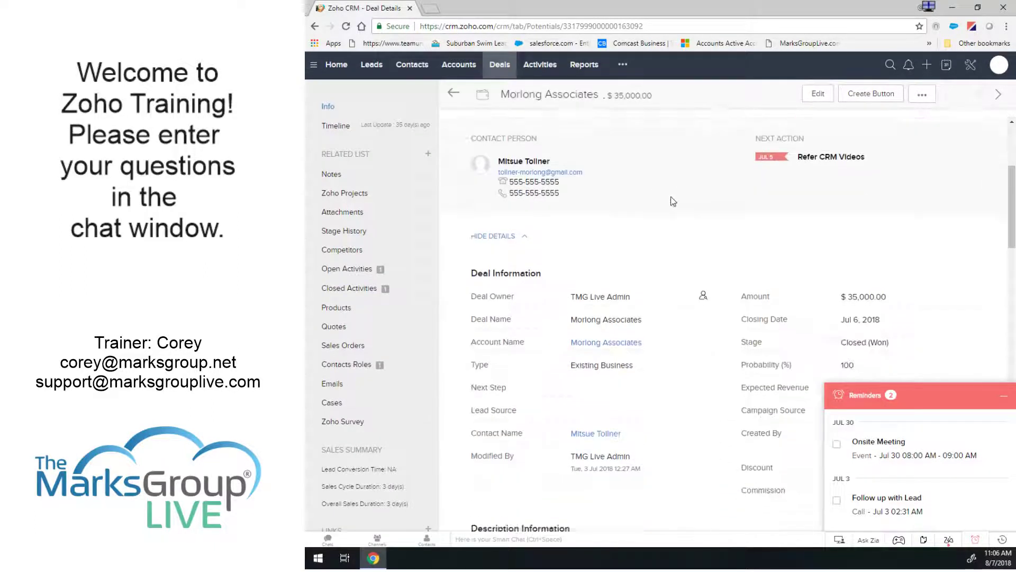
{"action": "scroll", "coordinate": [672, 202], "scroll_direction": "down", "scroll_amount": 2}
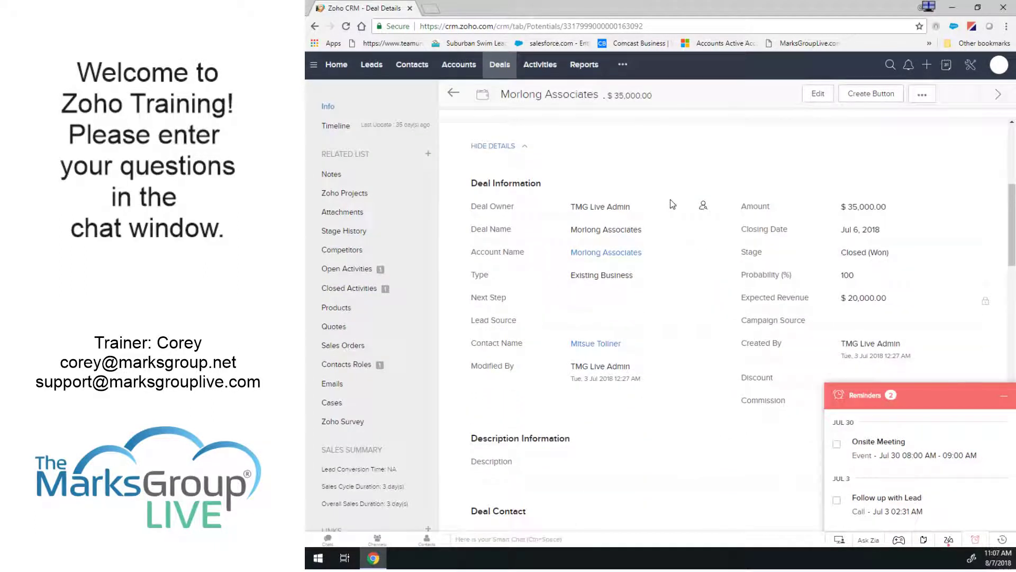
{"action": "scroll", "coordinate": [635, 229], "scroll_direction": "down", "scroll_amount": 1}
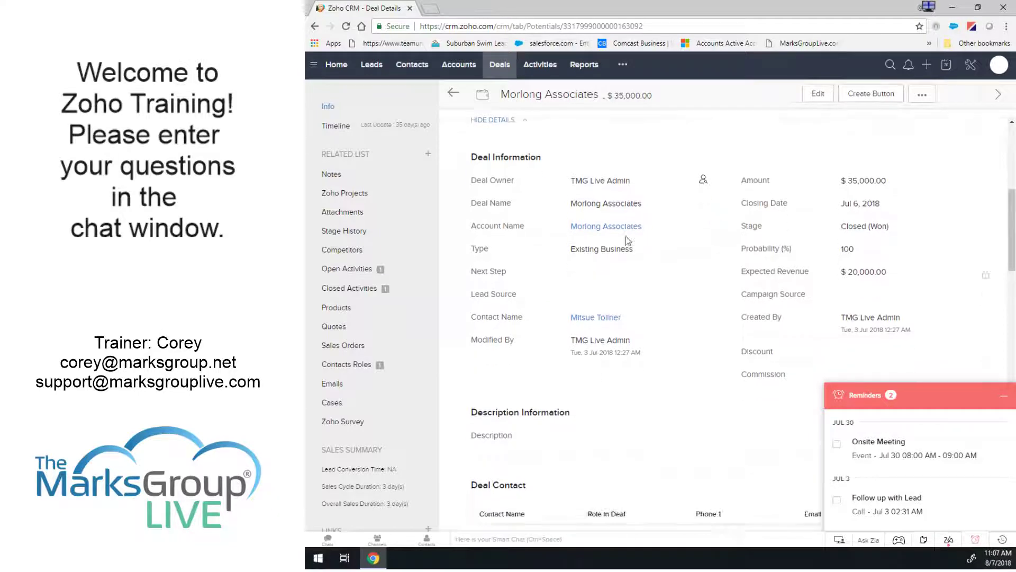
{"action": "scroll", "coordinate": [628, 241], "scroll_direction": "down", "scroll_amount": 10}
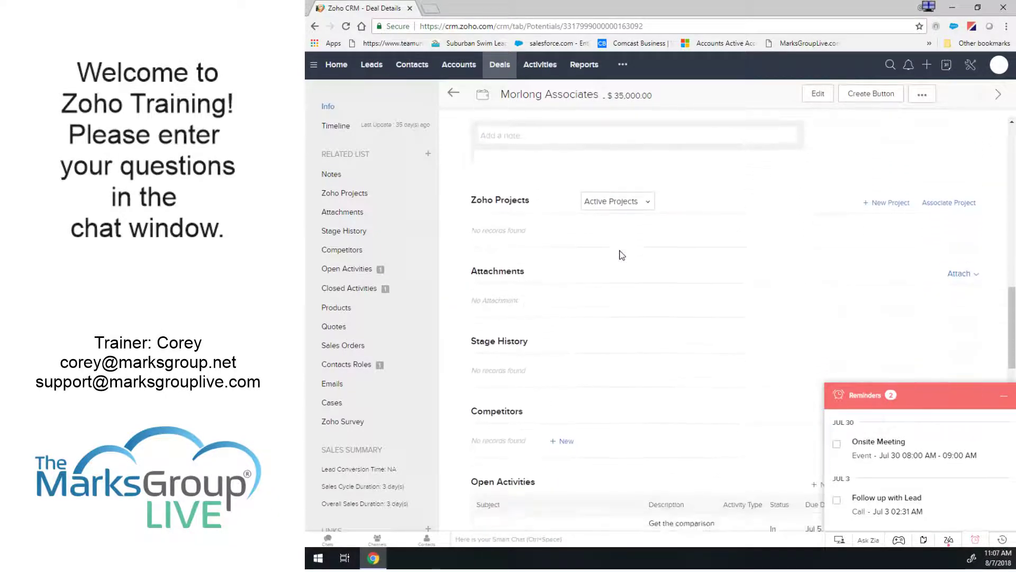
{"action": "scroll", "coordinate": [621, 255], "scroll_direction": "up", "scroll_amount": 10}
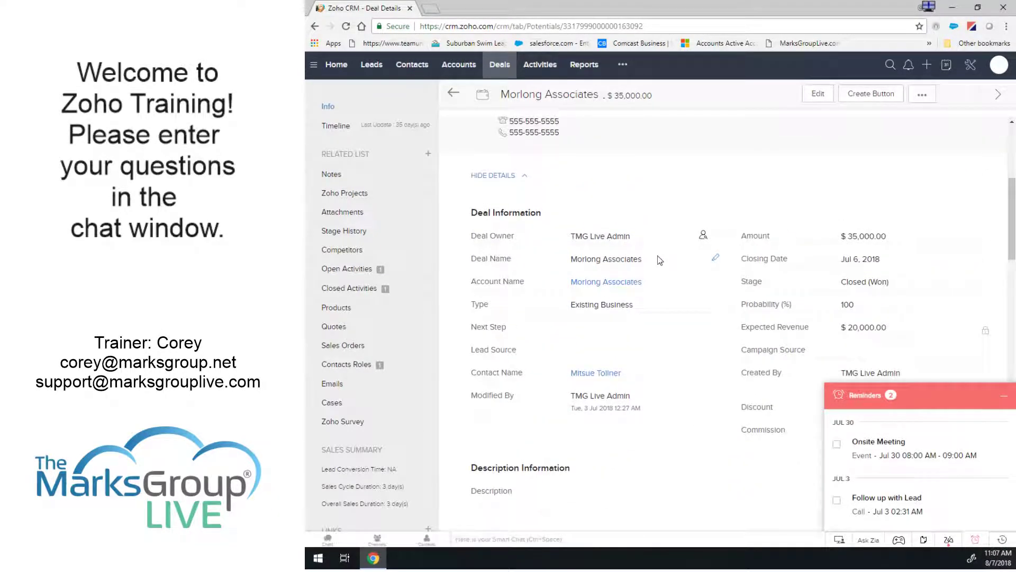
{"action": "scroll", "coordinate": [637, 221], "scroll_direction": "up", "scroll_amount": 1}
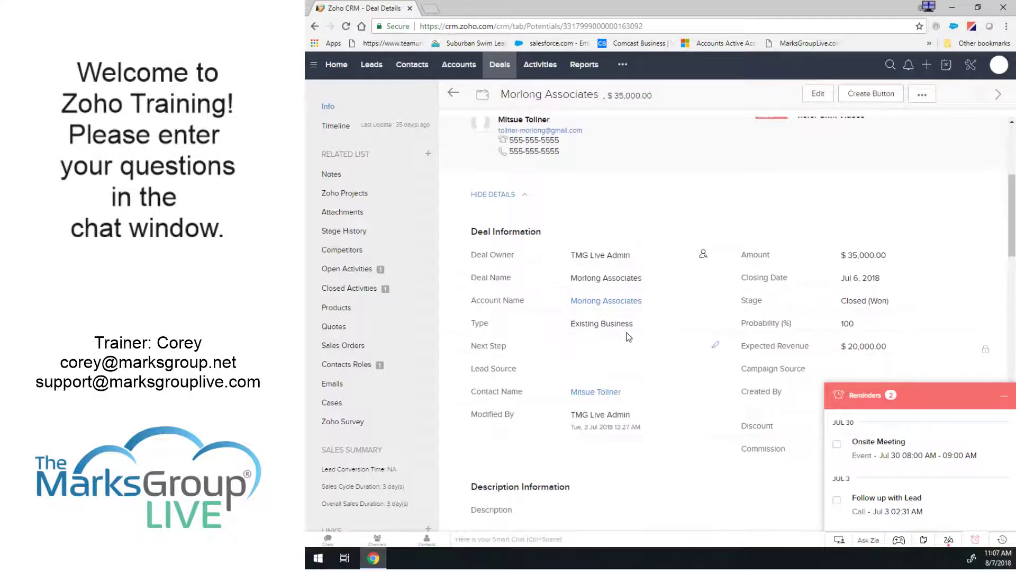
Check the deal's Type picklist, leave it as Existing Business, then go to Setup.
{"action": "left_click", "coordinate": [715, 322]}
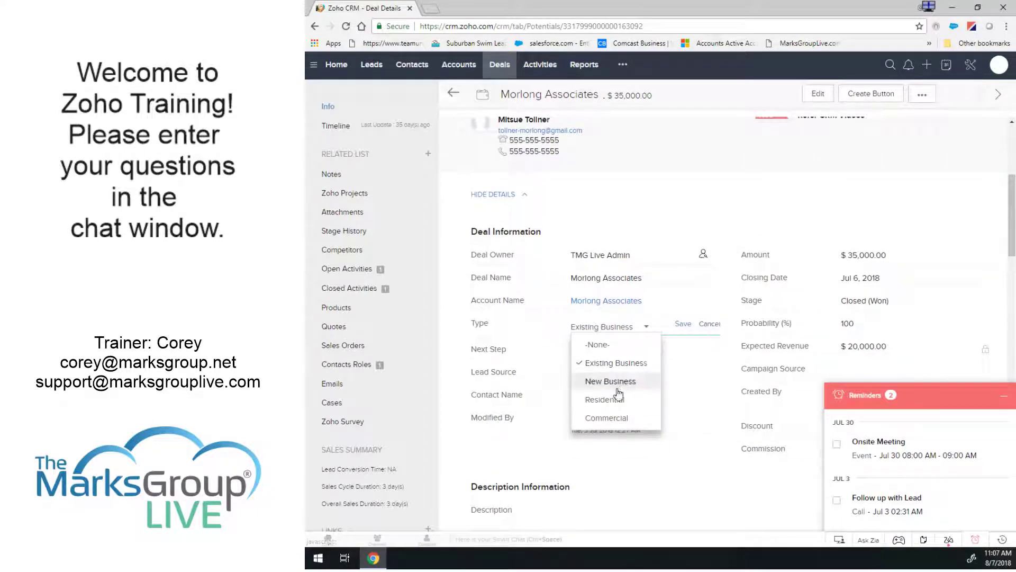
{"action": "left_click", "coordinate": [705, 209]}
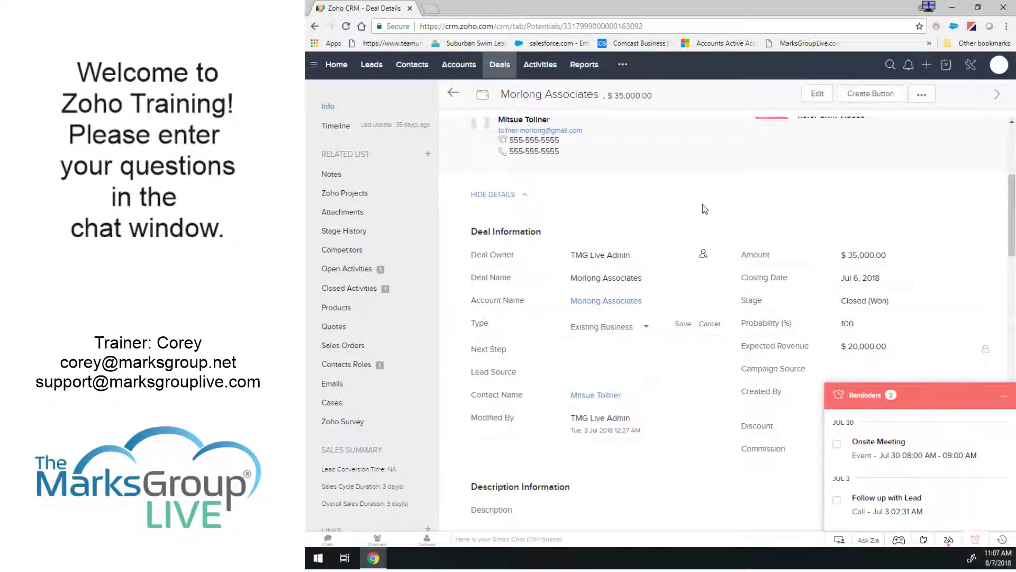
{"action": "left_click", "coordinate": [704, 322]}
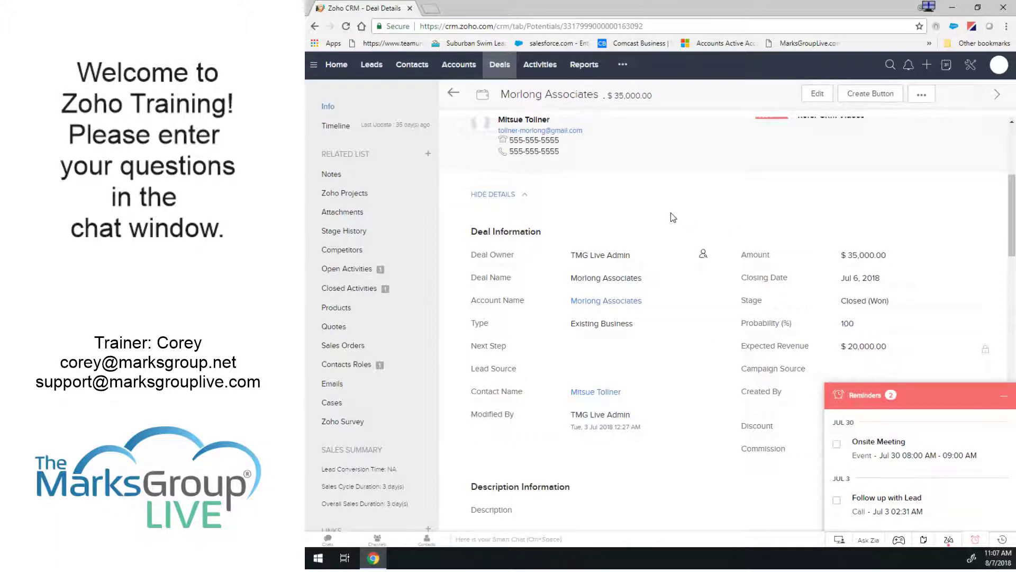
{"action": "scroll", "coordinate": [691, 228], "scroll_direction": "down", "scroll_amount": 1}
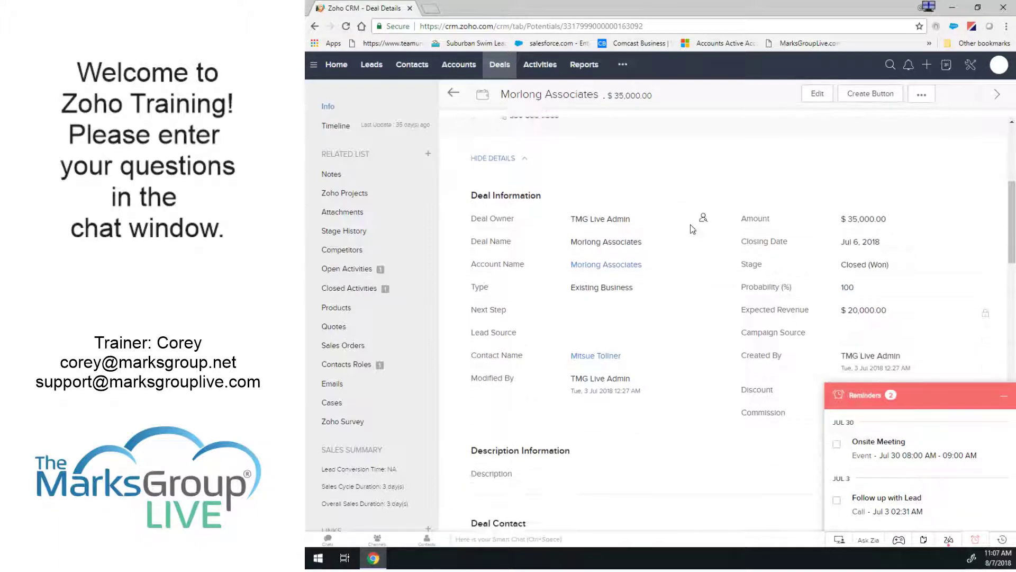
{"action": "scroll", "coordinate": [690, 228], "scroll_direction": "up", "scroll_amount": 5}
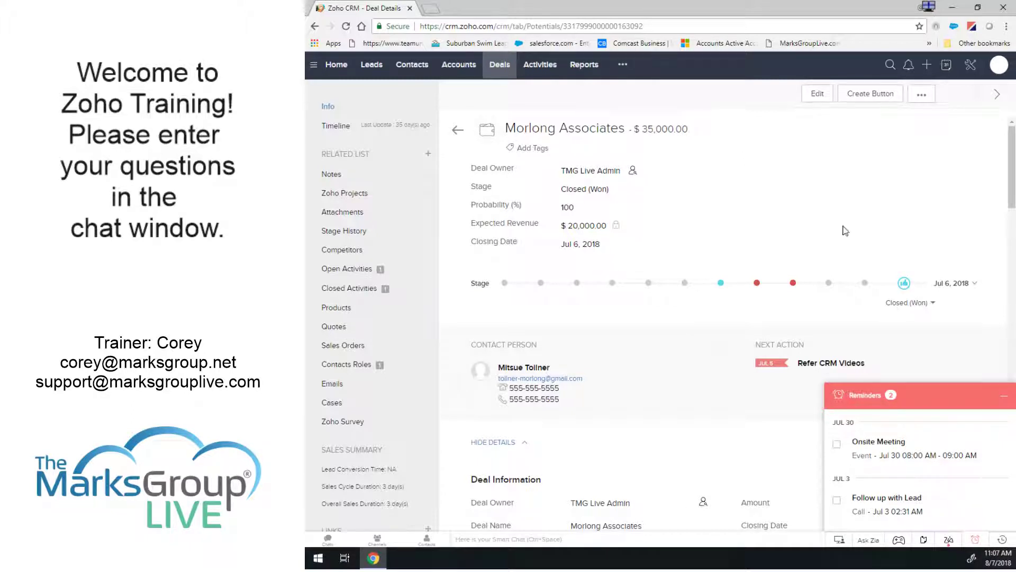
{"action": "left_click", "coordinate": [969, 68]}
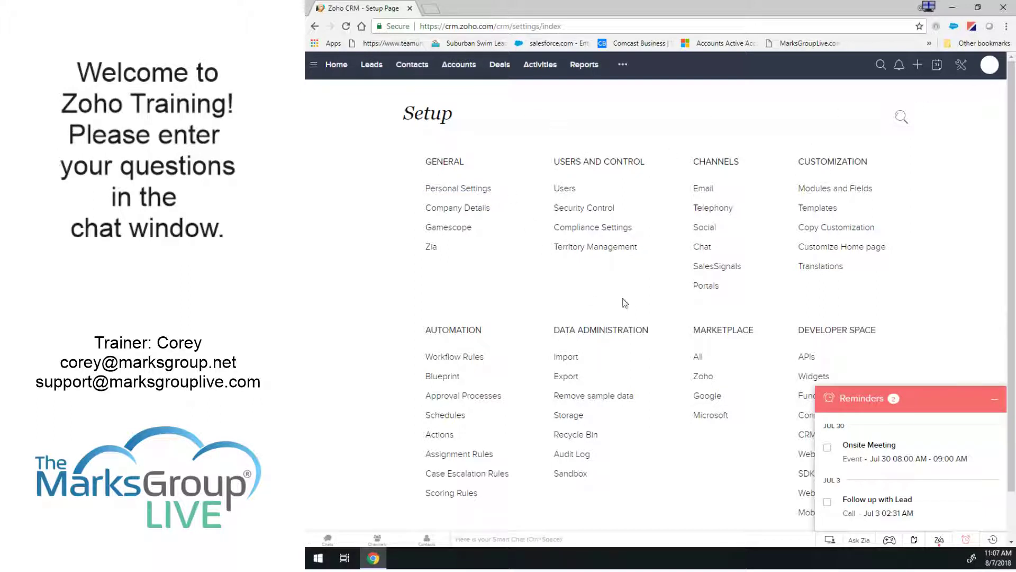
Go to Customization > Modules and Fields and select the Deals module.
{"action": "left_click", "coordinate": [993, 399]}
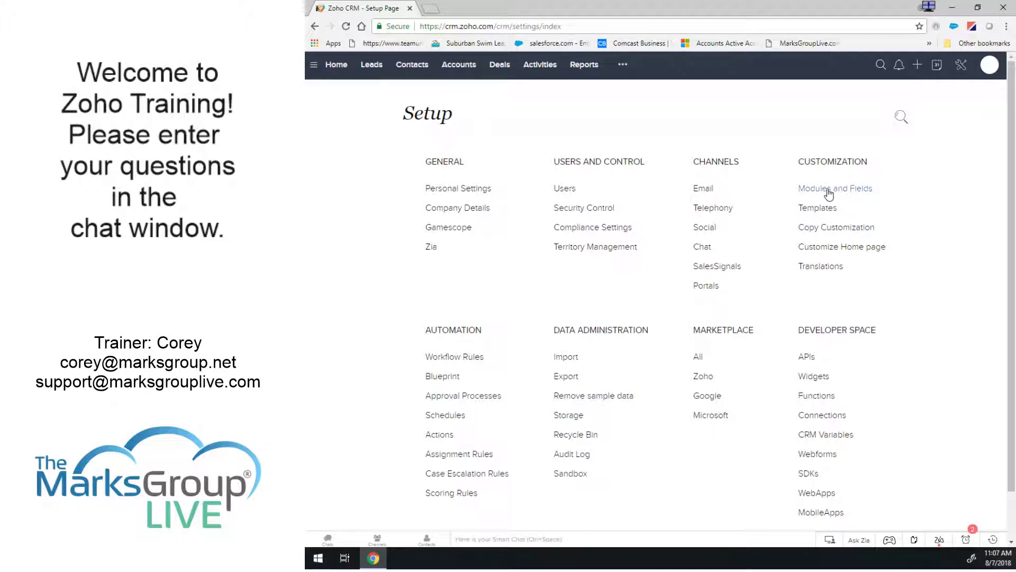
{"action": "left_click", "coordinate": [826, 189]}
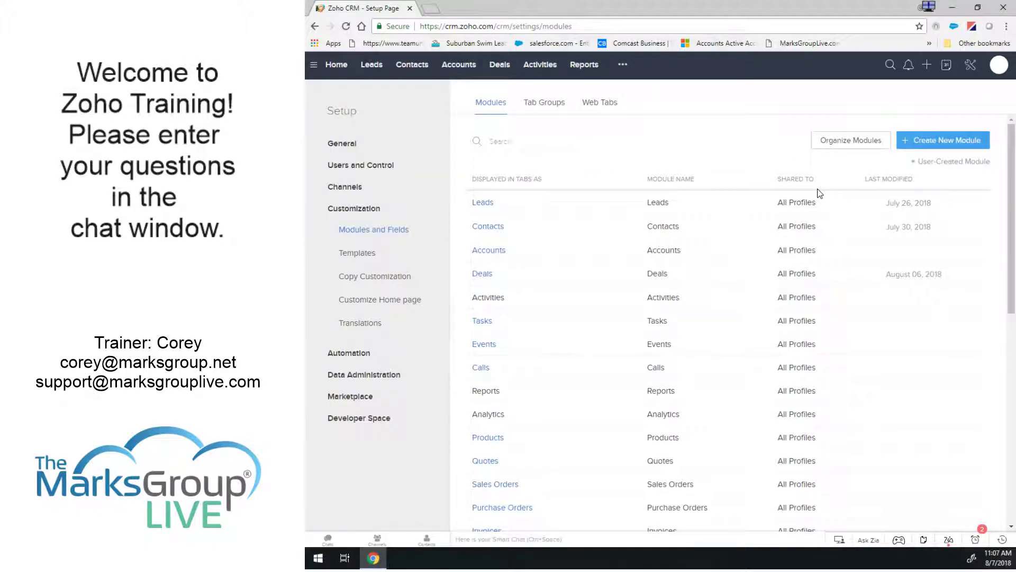
{"action": "left_click", "coordinate": [481, 274]}
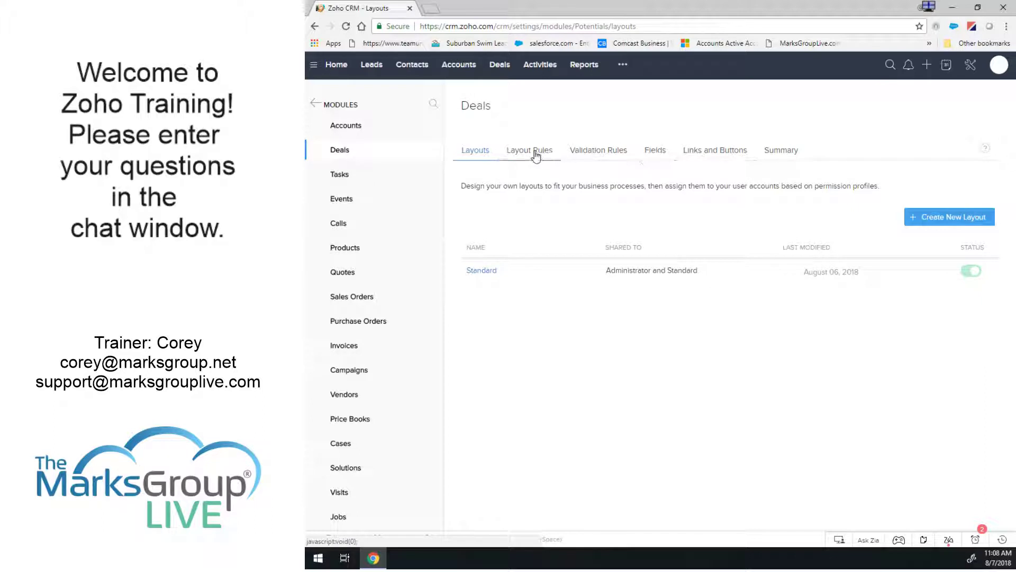
Show the Deals layout rules, starting and then cancelling a new rule.
{"action": "left_click", "coordinate": [535, 152]}
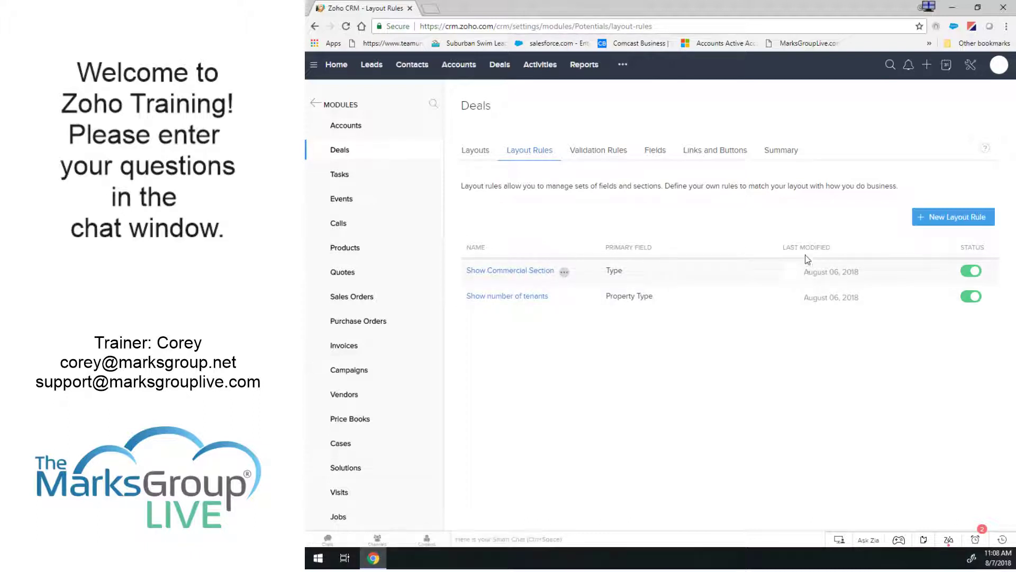
{"action": "left_click", "coordinate": [943, 223]}
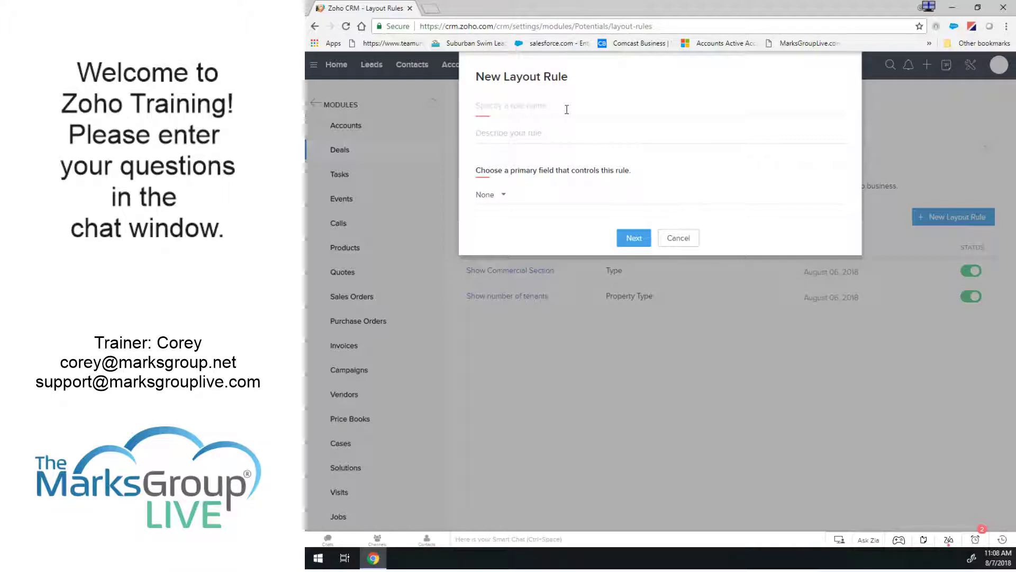
{"action": "left_click", "coordinate": [679, 238]}
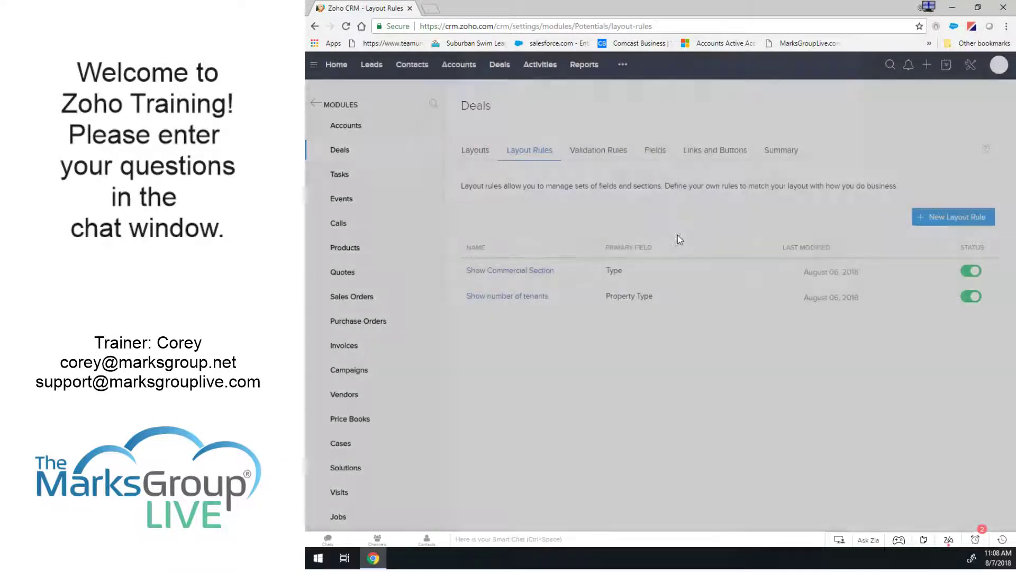
Delete the existing Show Commercial Section rule and start a new layout rule.
{"action": "mouse_move", "coordinate": [564, 274]}
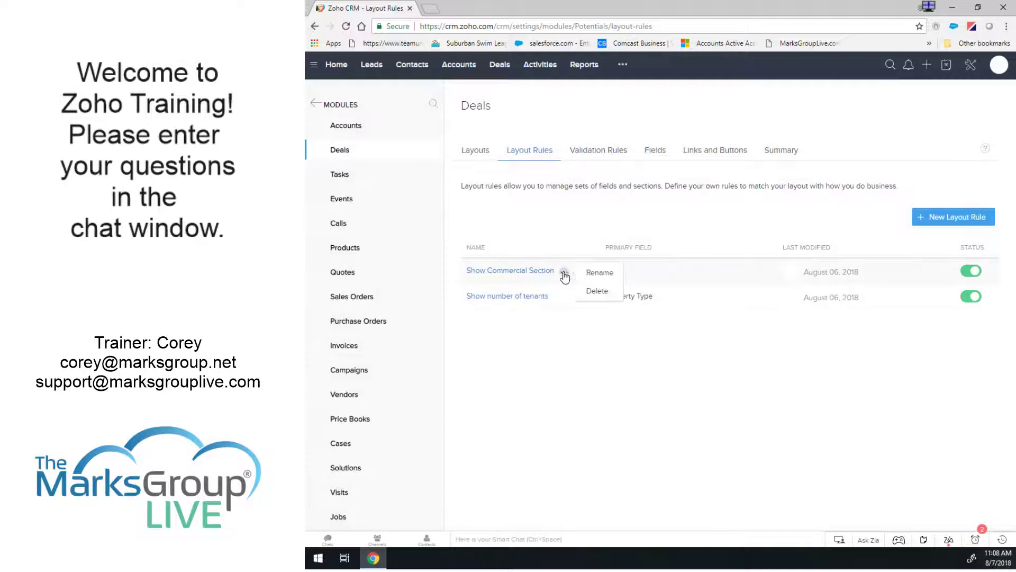
{"action": "left_click", "coordinate": [597, 290]}
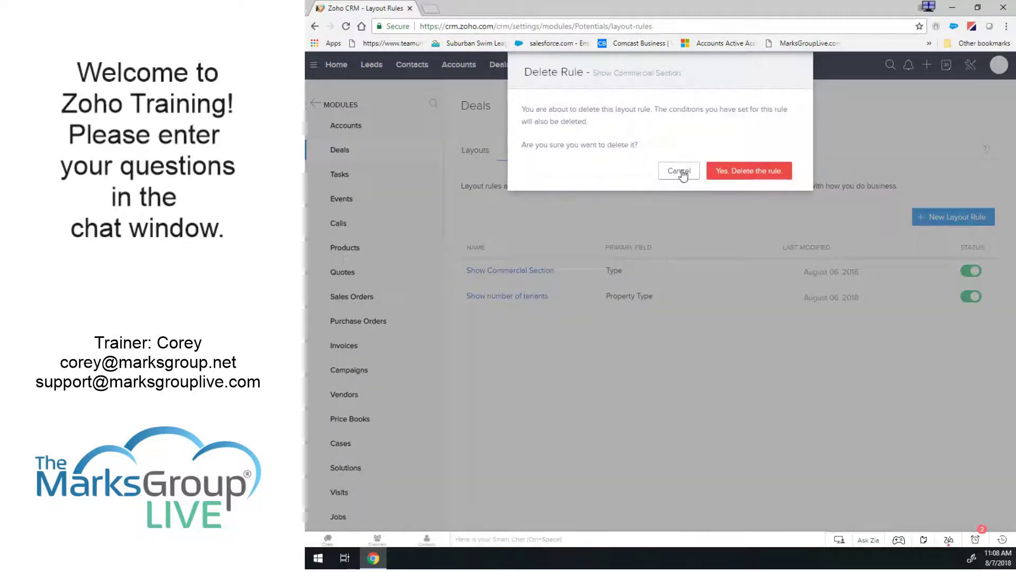
{"action": "left_click", "coordinate": [743, 170]}
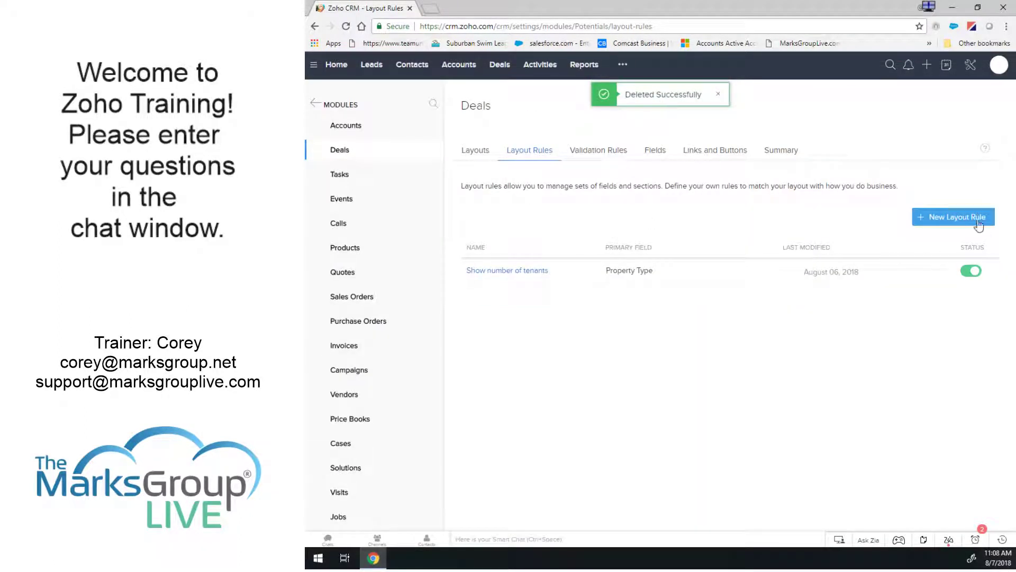
{"action": "left_click", "coordinate": [945, 218]}
Name the rule 'Show Commercial Section' and describe it as showing or hiding the section by the "type" field.
{"action": "left_click", "coordinate": [535, 110]}
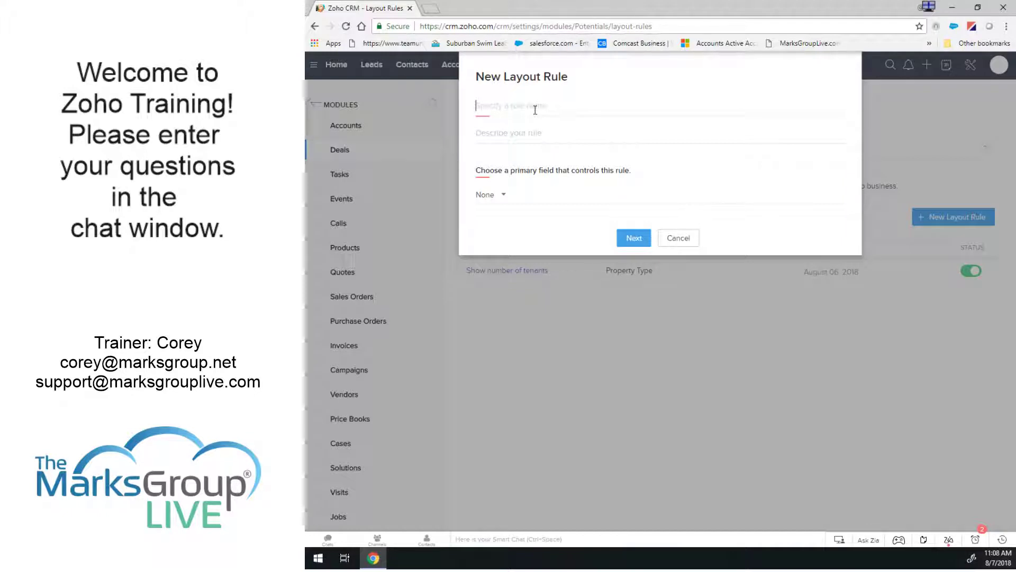
{"action": "type", "text": "Show Commerica"}
{"action": "key", "text": "BackSpace"}
{"action": "type", "text": "ial Section"}
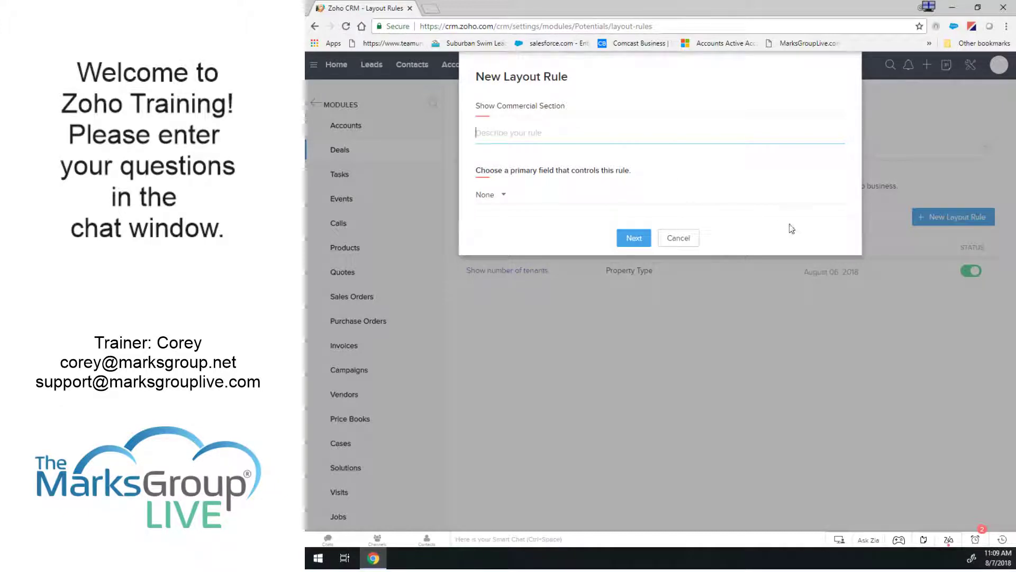
{"action": "type", "text": "This is to sh"}
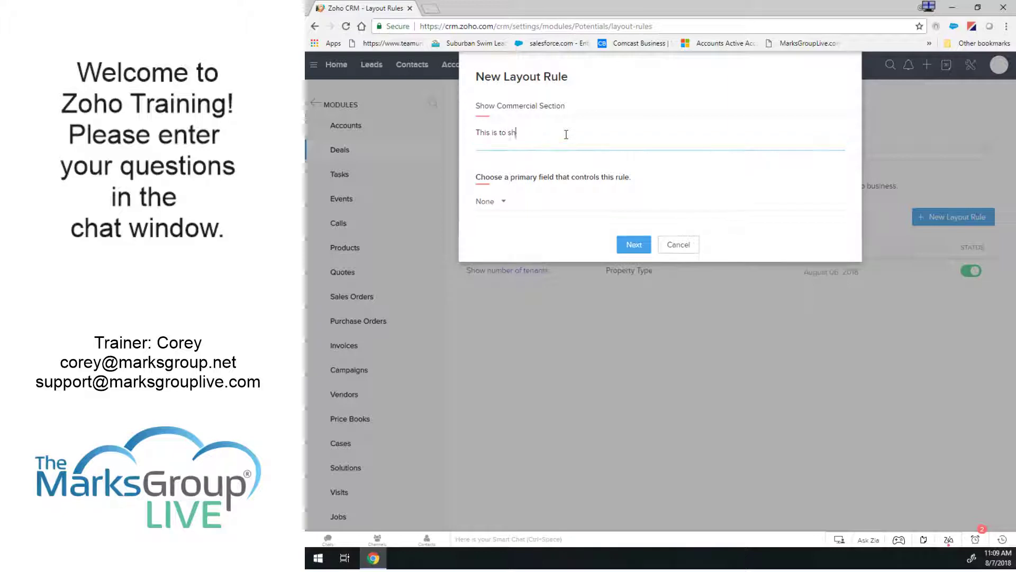
{"action": "type", "text": "ow or hide your"}
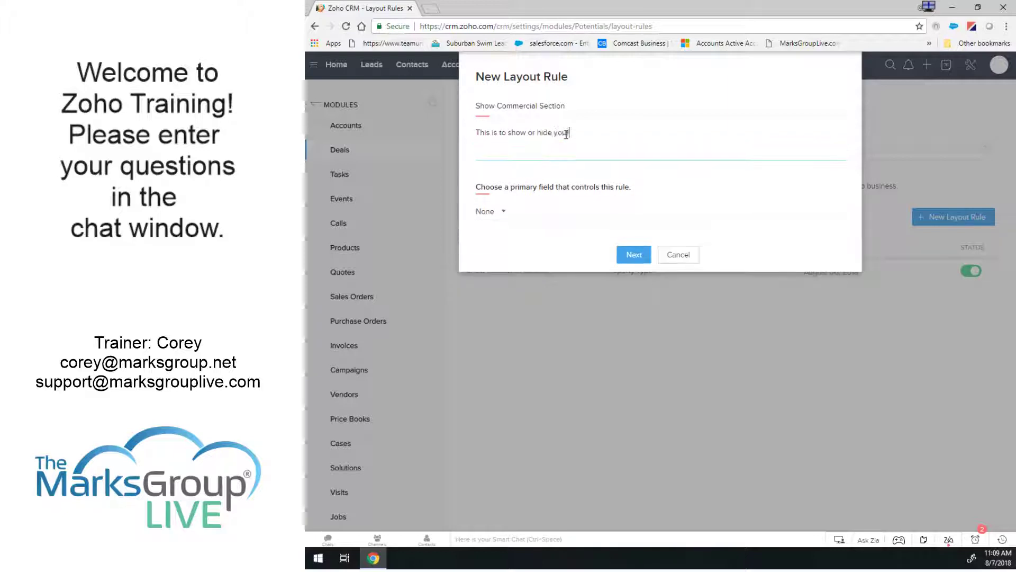
{"action": "type", "text": " section based on t"}
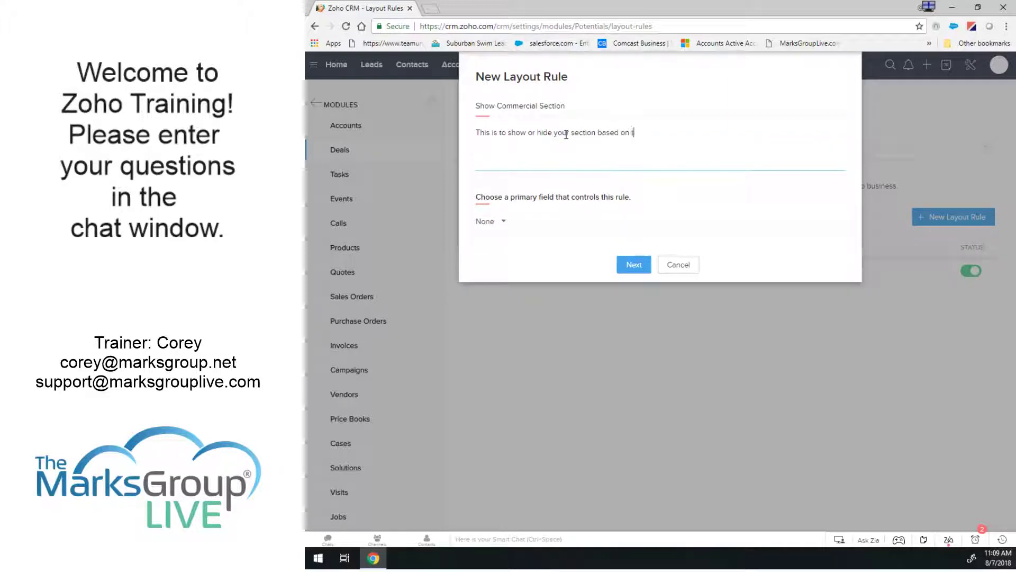
{"action": "type", "text": "he \"type\"field."}
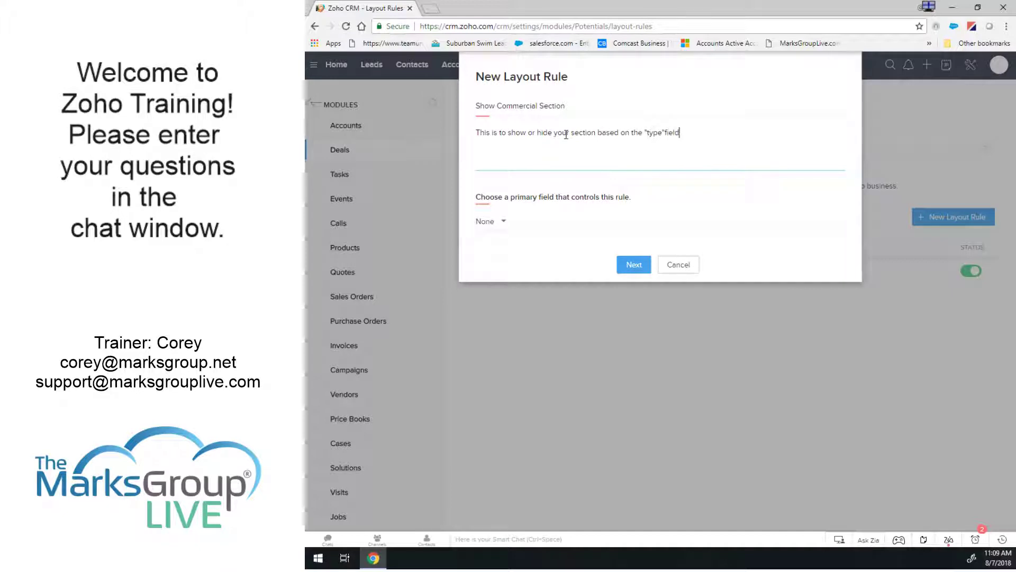
{"action": "key", "text": "Left"}
{"action": "key", "text": "Left"}
{"action": "key", "text": "Left"}
{"action": "key", "text": "Left"}
Set the rule's condition to Type is Commercial and proceed with Next.
{"action": "left_click", "coordinate": [491, 225]}
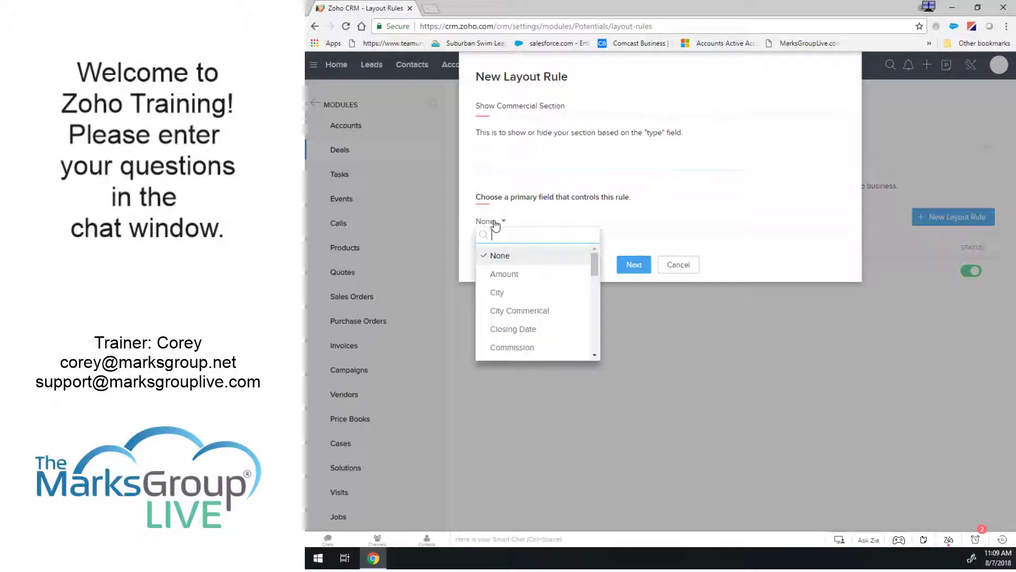
{"action": "type", "text": "type"}
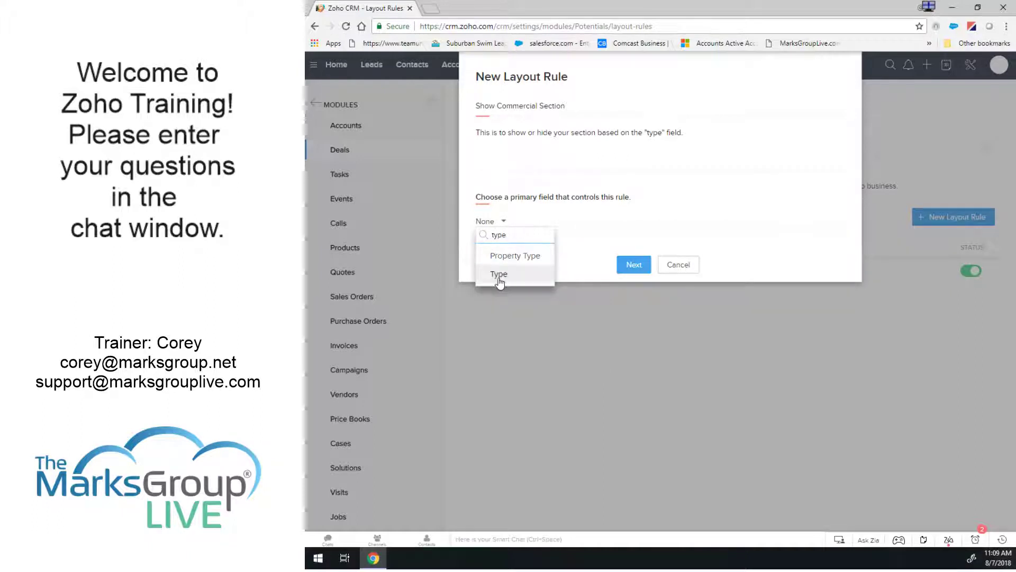
{"action": "left_click", "coordinate": [498, 275]}
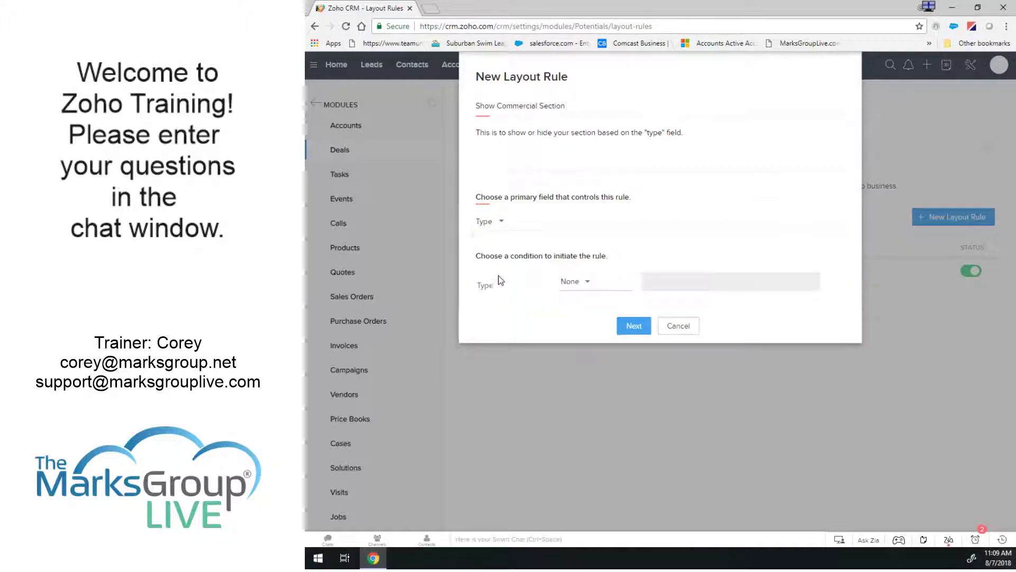
{"action": "left_click", "coordinate": [576, 285]}
{"action": "left_click", "coordinate": [578, 324]}
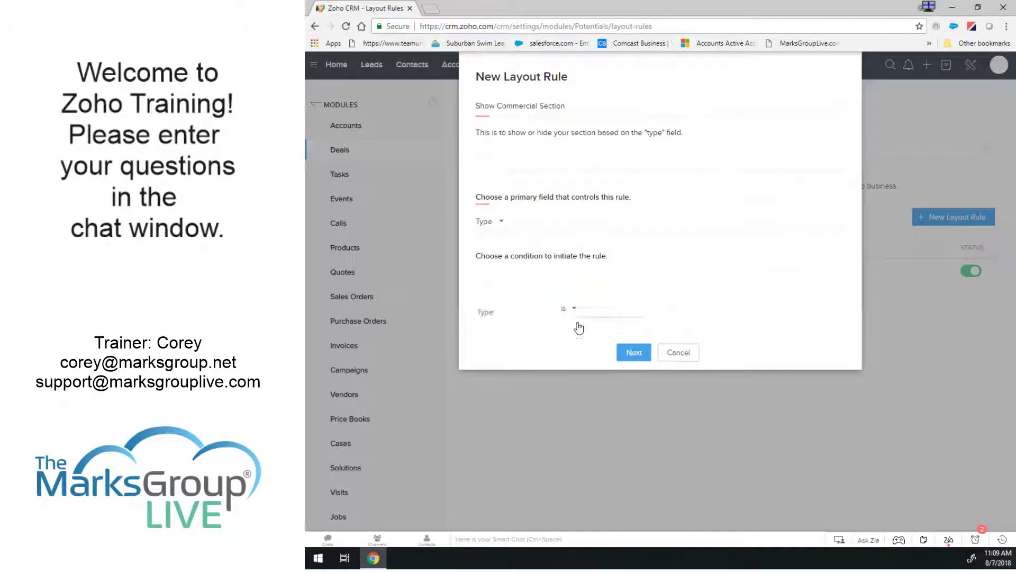
{"action": "left_click", "coordinate": [680, 286]}
{"action": "left_click", "coordinate": [671, 304]}
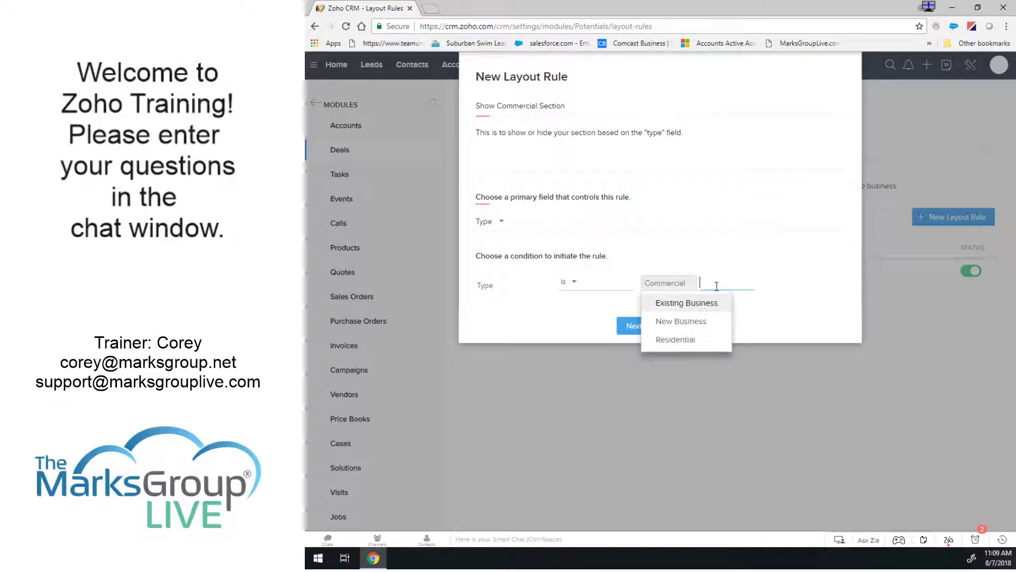
{"action": "left_click", "coordinate": [764, 264]}
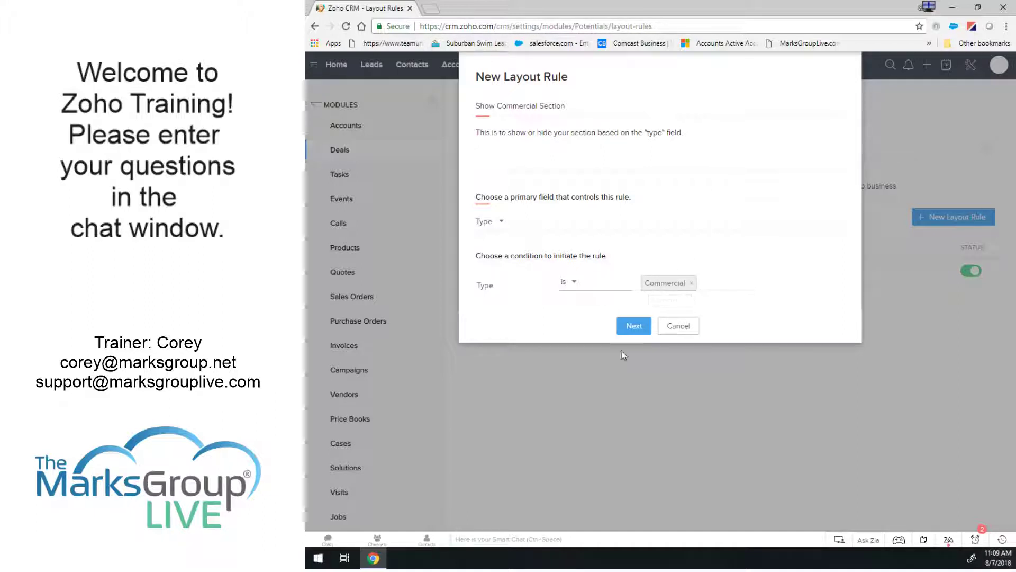
{"action": "left_click", "coordinate": [635, 325]}
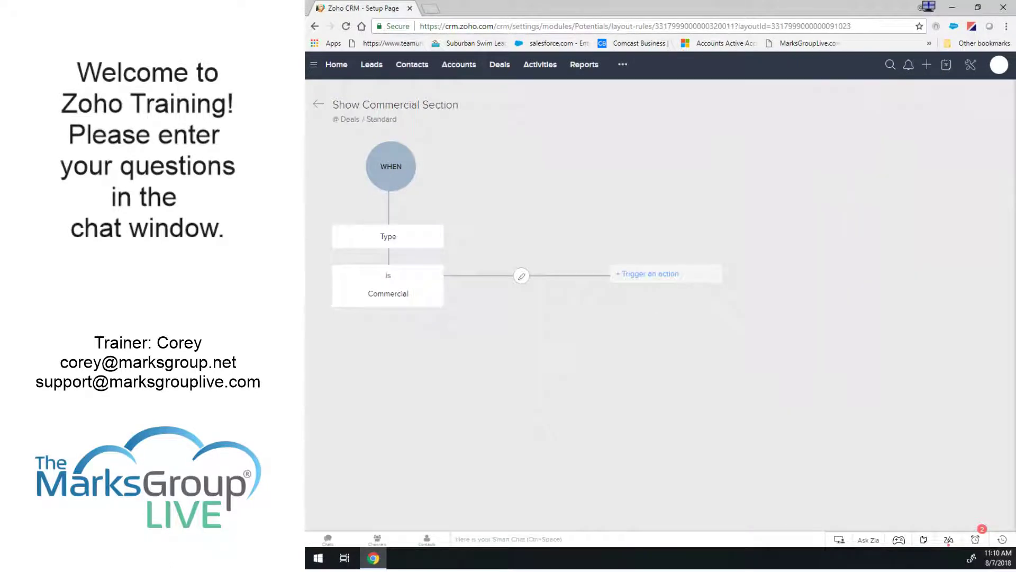
Add a trigger action of type Show Sections to the rule.
{"action": "left_click", "coordinate": [928, 6]}
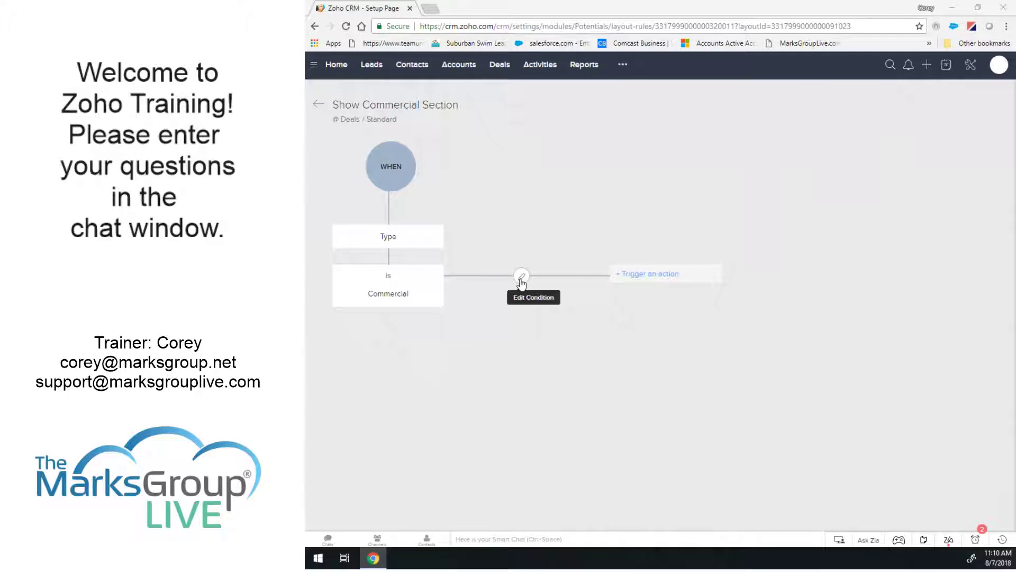
{"action": "left_click", "coordinate": [651, 276]}
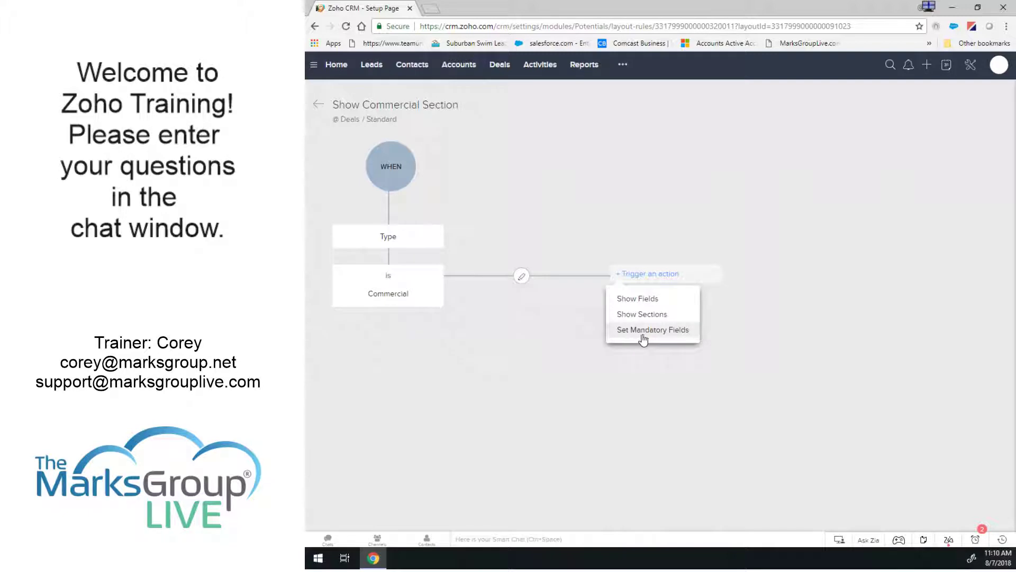
{"action": "left_click", "coordinate": [642, 315]}
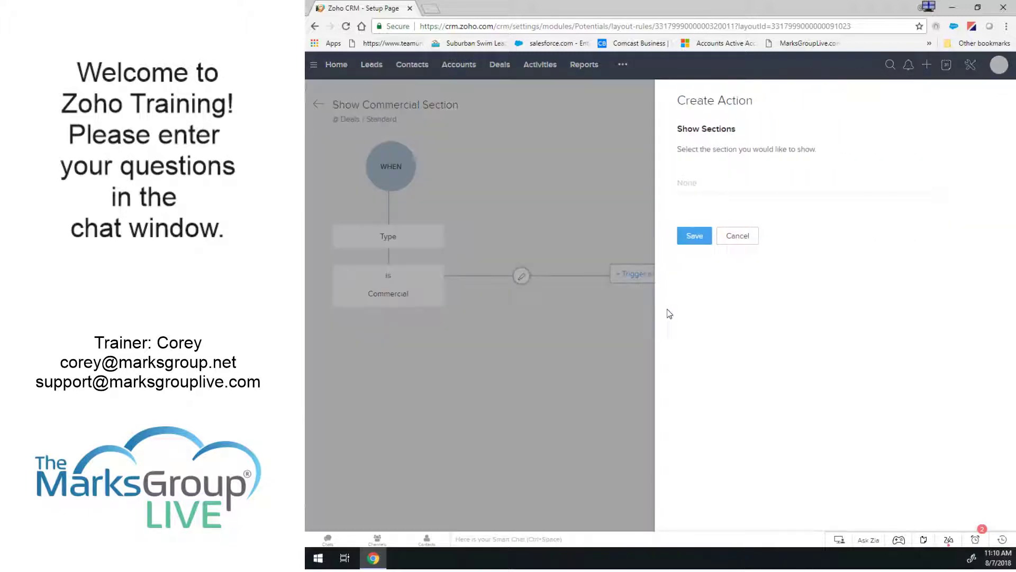
Save a Show Sections action for the Commercial section, leaving the condition unchanged.
{"action": "left_click", "coordinate": [711, 183]}
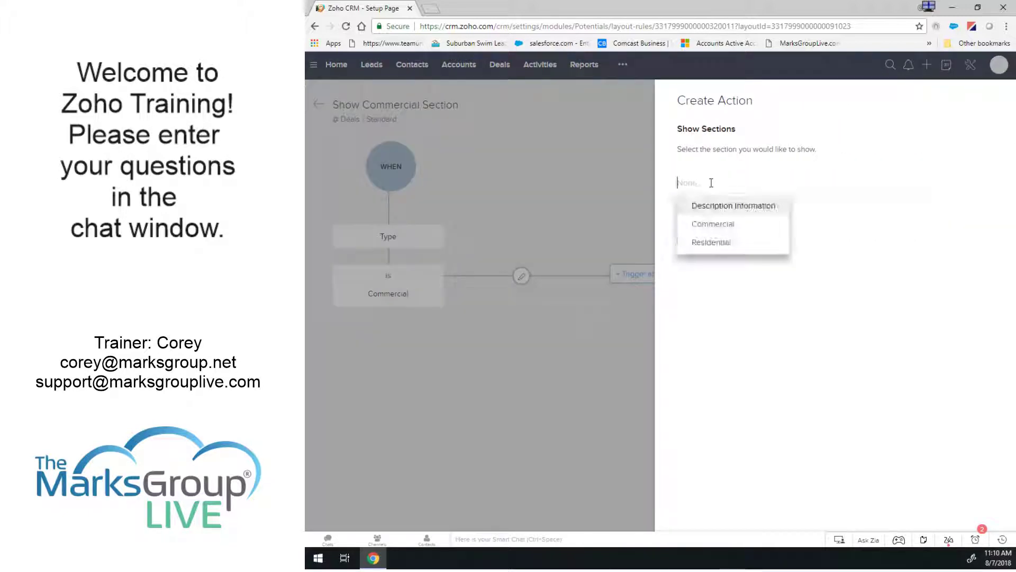
{"action": "left_click", "coordinate": [710, 226]}
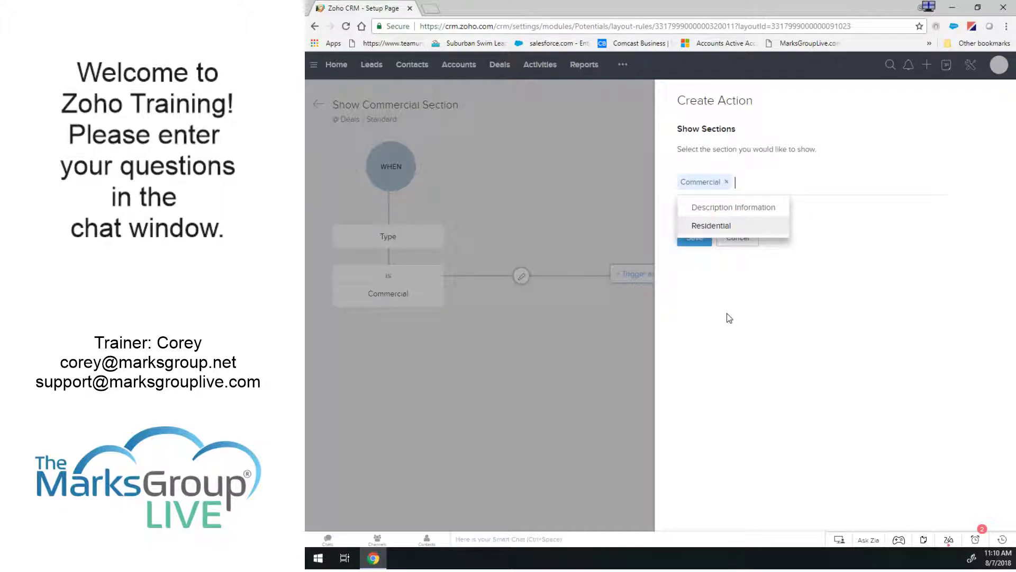
{"action": "left_click", "coordinate": [729, 318]}
{"action": "left_click", "coordinate": [691, 238]}
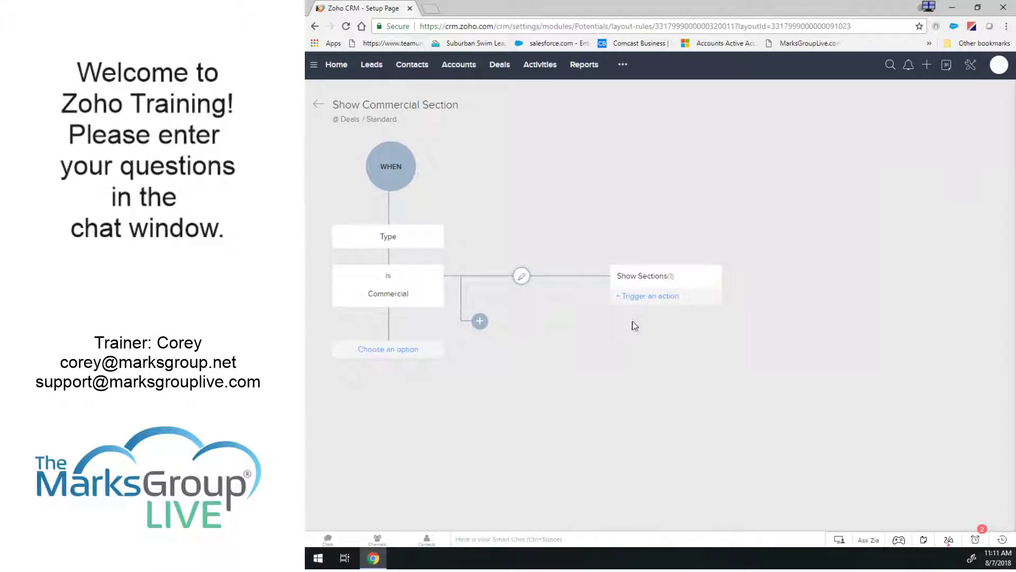
{"action": "left_click", "coordinate": [521, 275]}
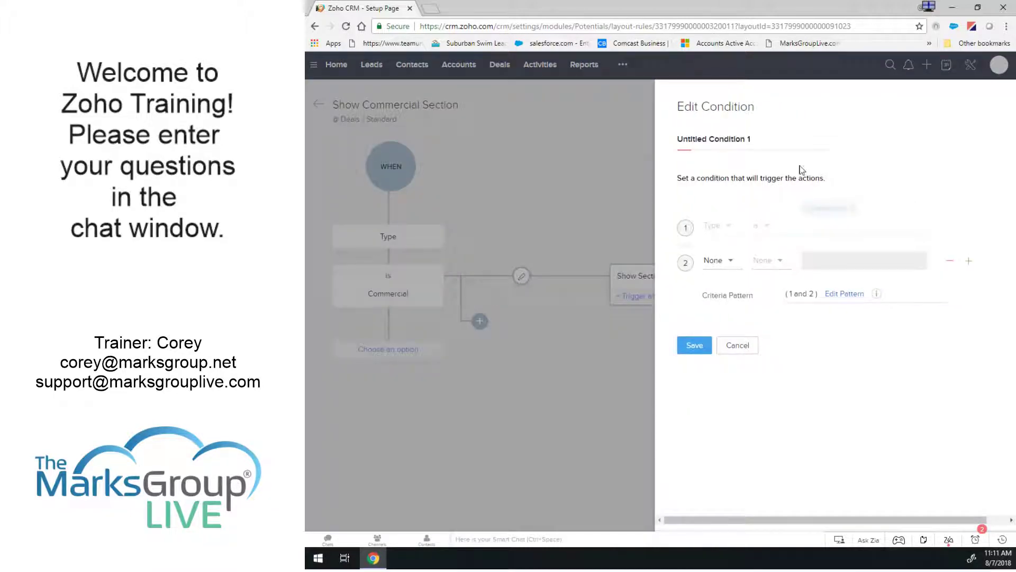
{"action": "left_click", "coordinate": [737, 346]}
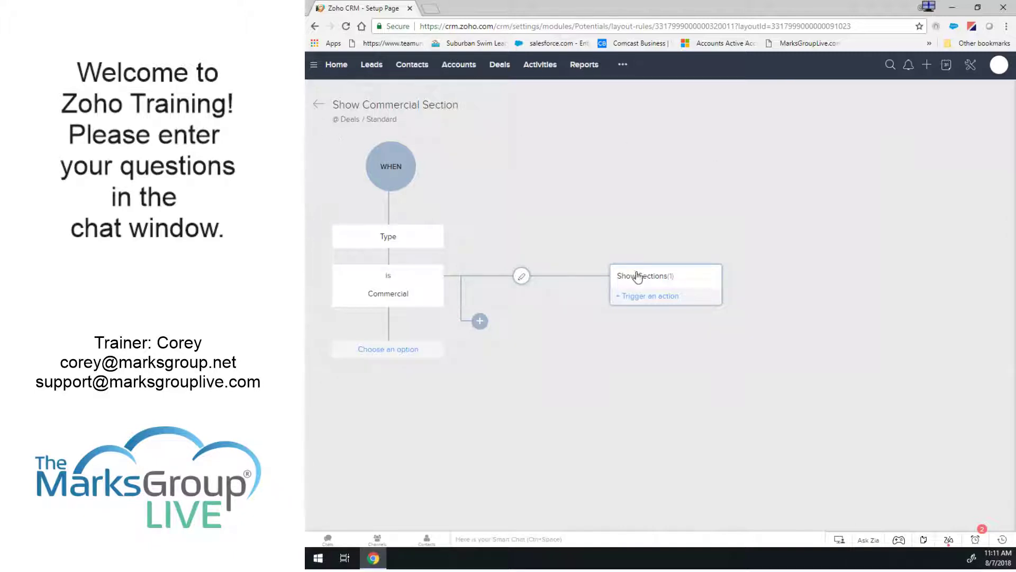
Verify the Show Commercial Section rule's action in the layout rules, then return to All Deals.
{"action": "left_click", "coordinate": [319, 107]}
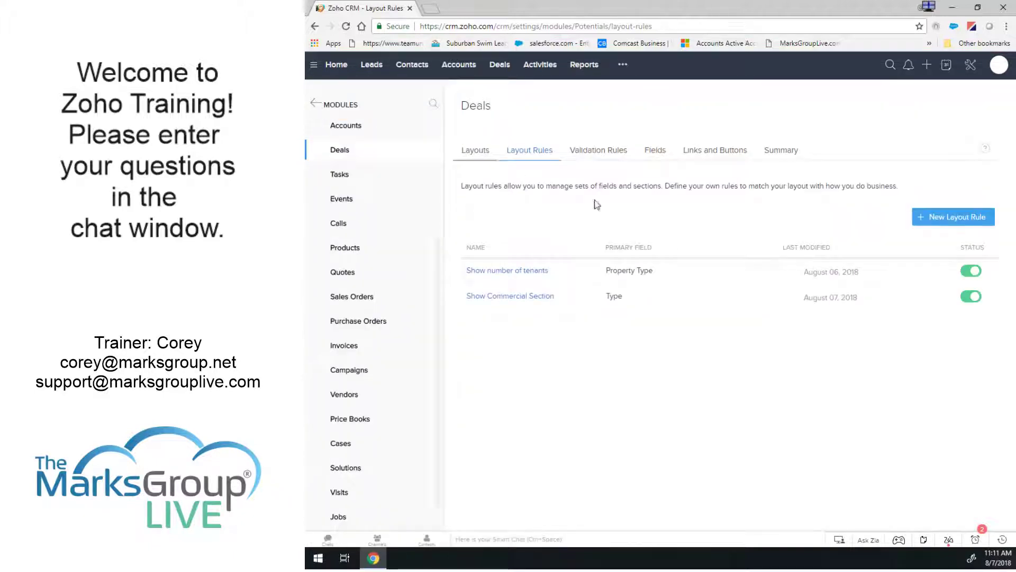
{"action": "left_click", "coordinate": [536, 295]}
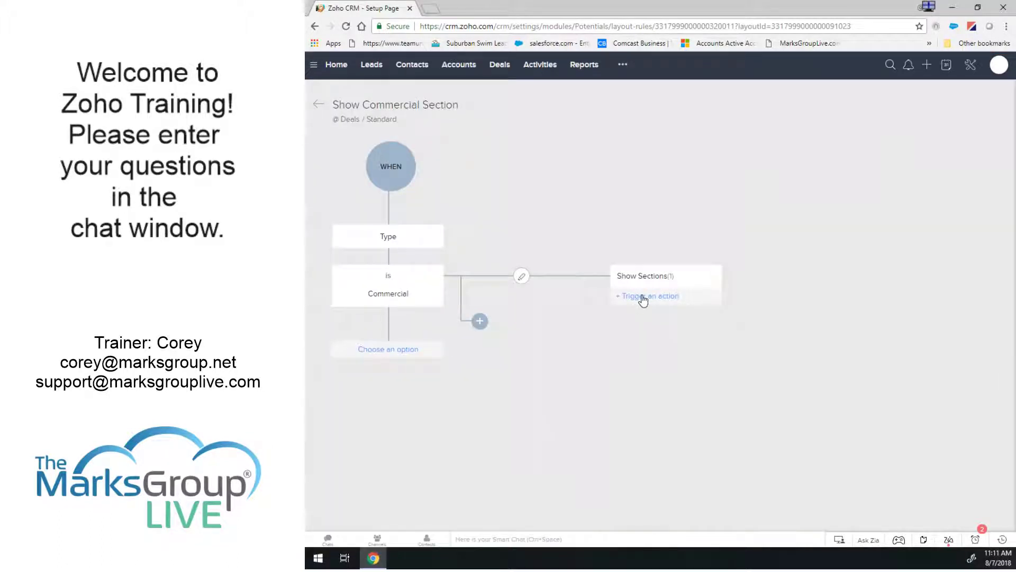
{"action": "left_click", "coordinate": [648, 277]}
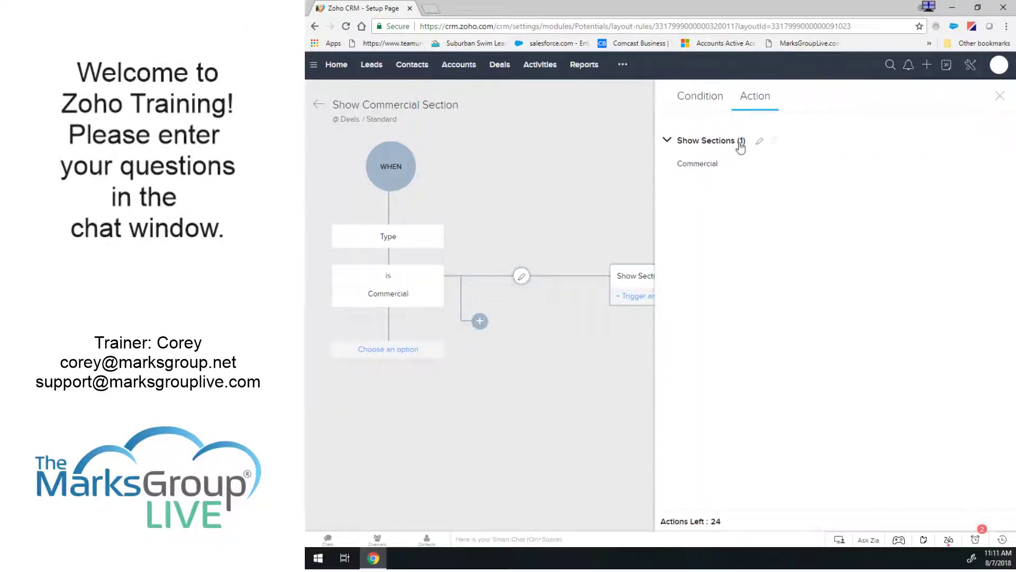
{"action": "left_click", "coordinate": [1000, 96]}
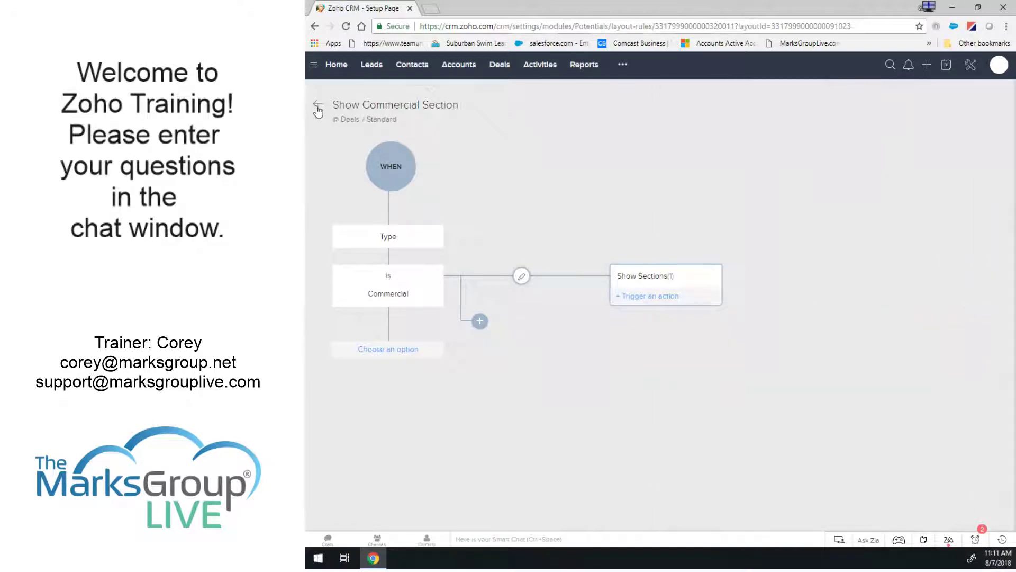
{"action": "left_click", "coordinate": [318, 108]}
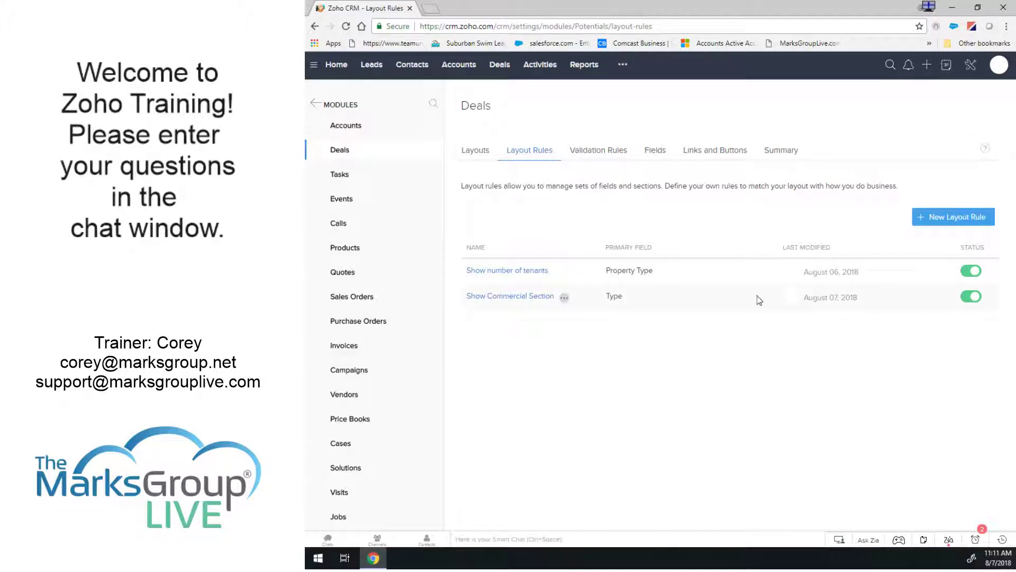
{"action": "left_click", "coordinate": [499, 67]}
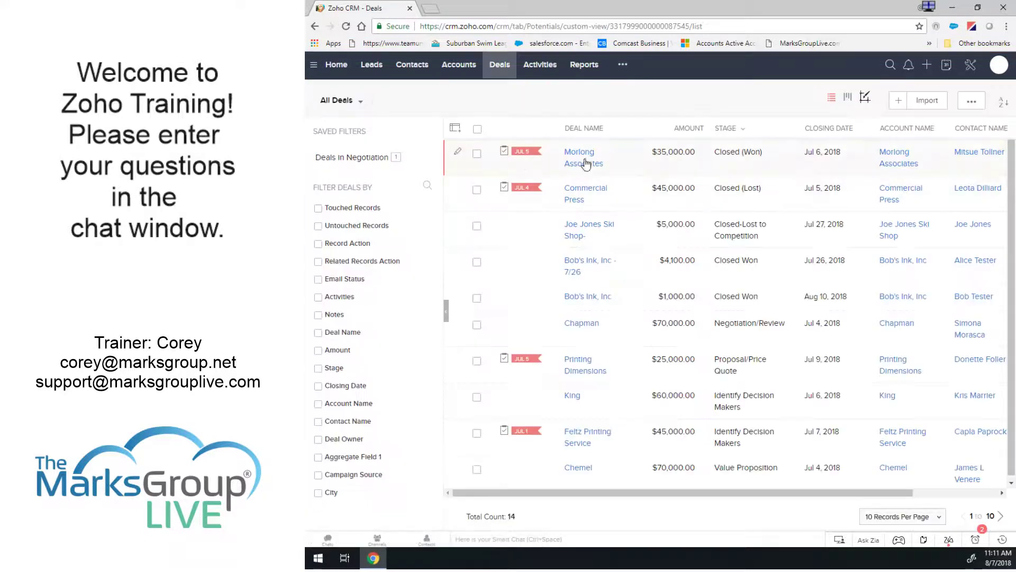
Open the Chapman deal and scroll to Deal Information, showing Type Existing Business and the Residential section.
{"action": "left_click", "coordinate": [582, 164]}
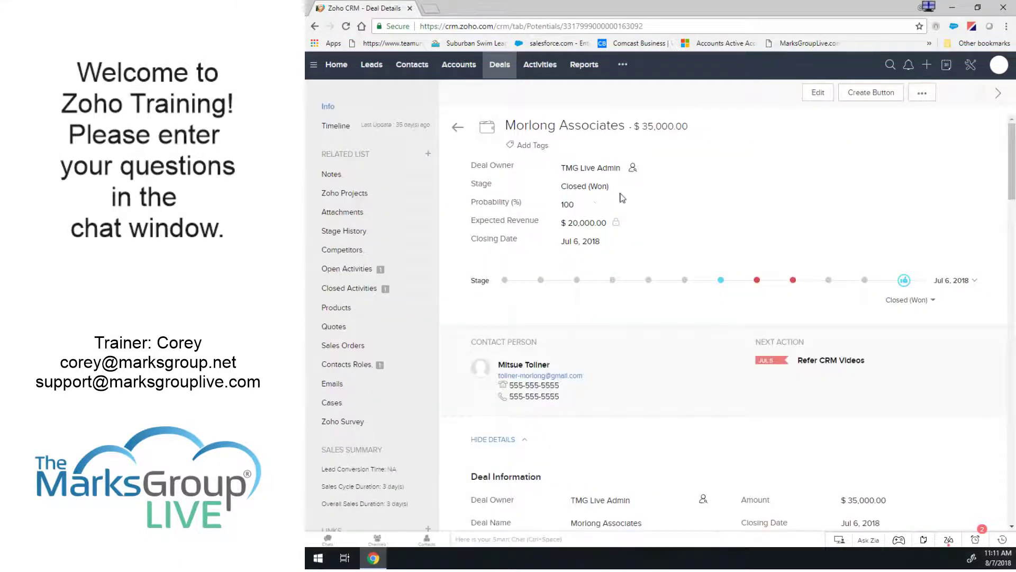
{"action": "left_click", "coordinate": [498, 67]}
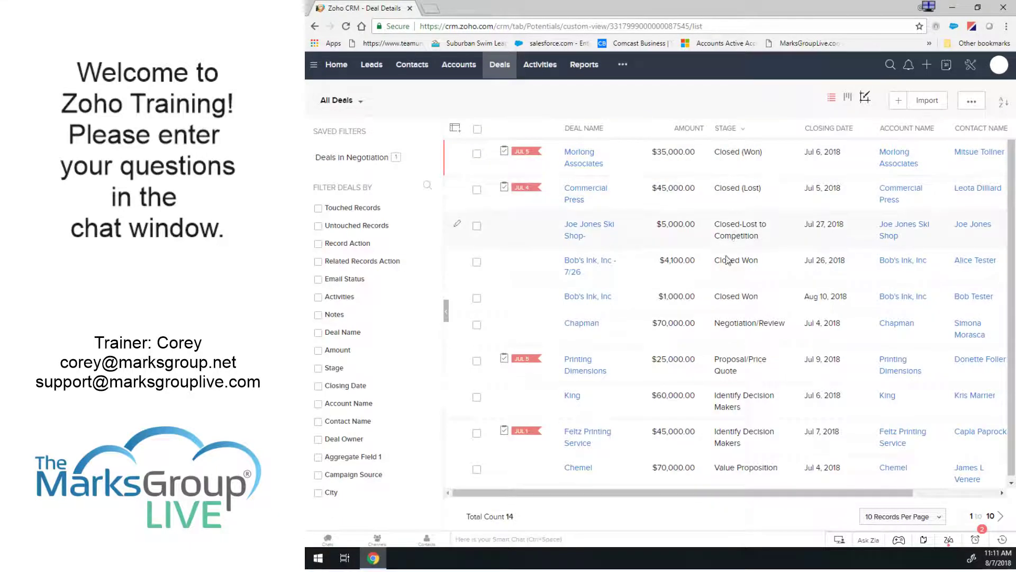
{"action": "left_click", "coordinate": [584, 327]}
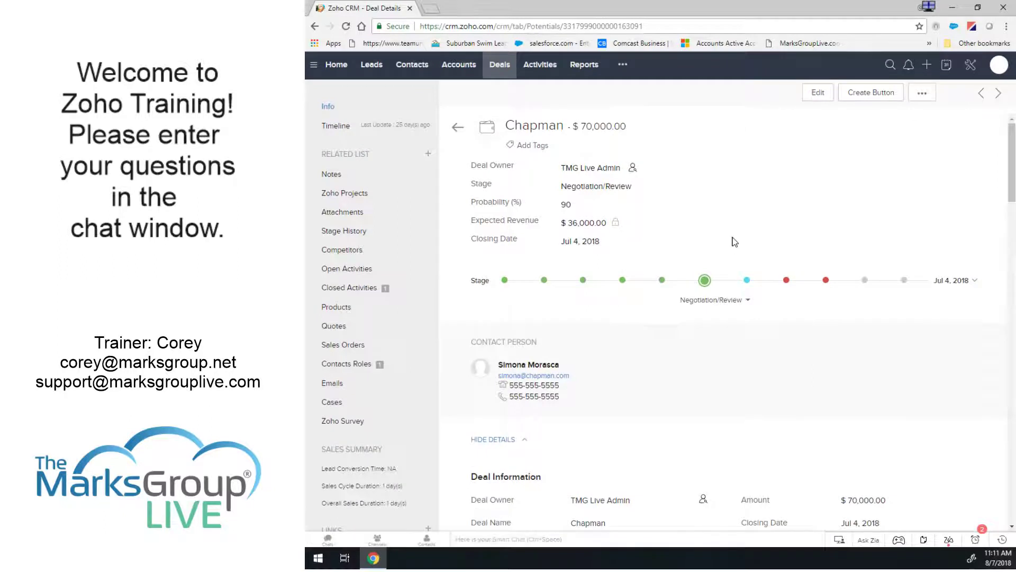
{"action": "scroll", "coordinate": [685, 303], "scroll_direction": "down", "scroll_amount": 4}
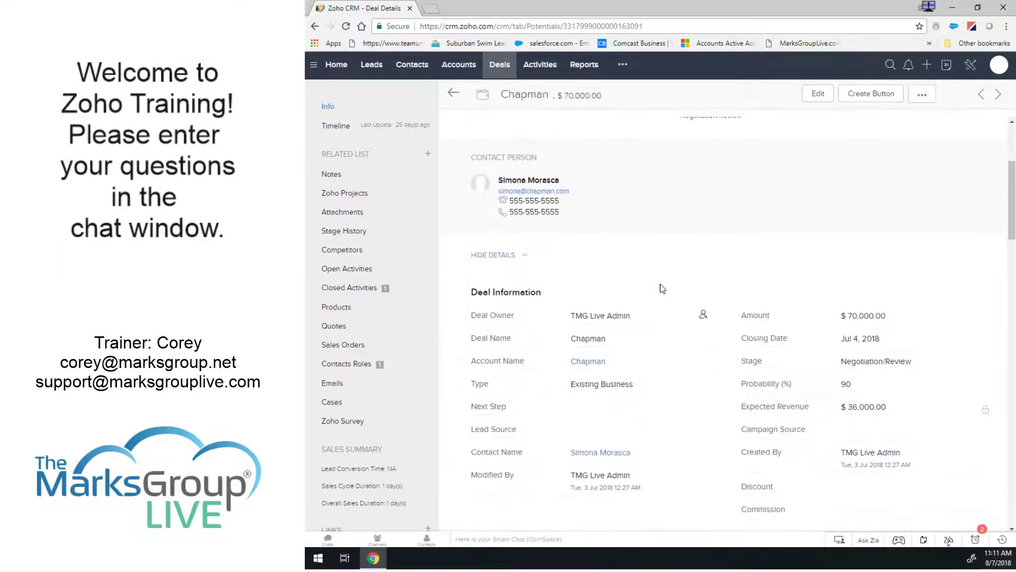
{"action": "scroll", "coordinate": [685, 274], "scroll_direction": "down", "scroll_amount": 2}
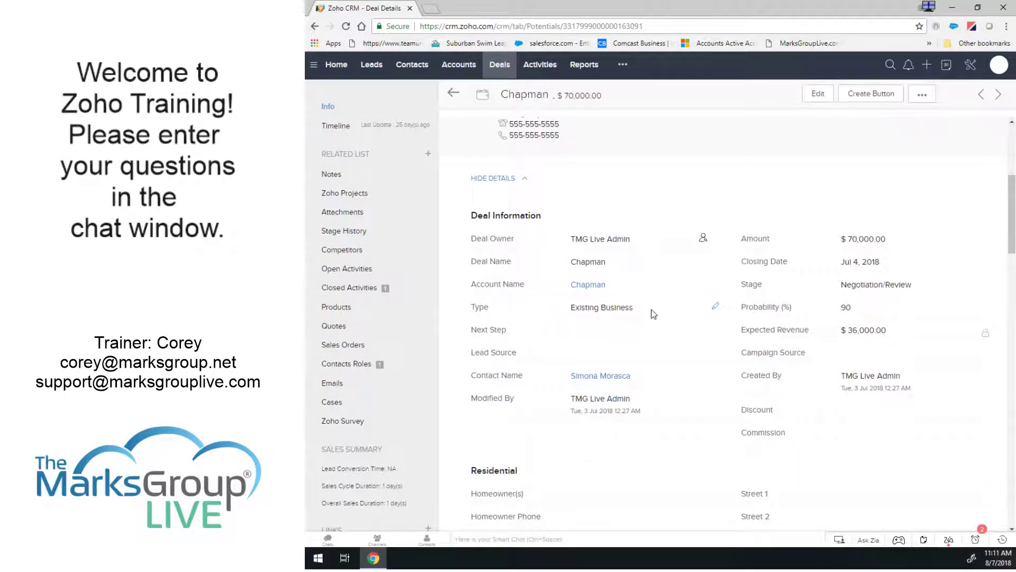
{"action": "scroll", "coordinate": [689, 304], "scroll_direction": "down", "scroll_amount": 4}
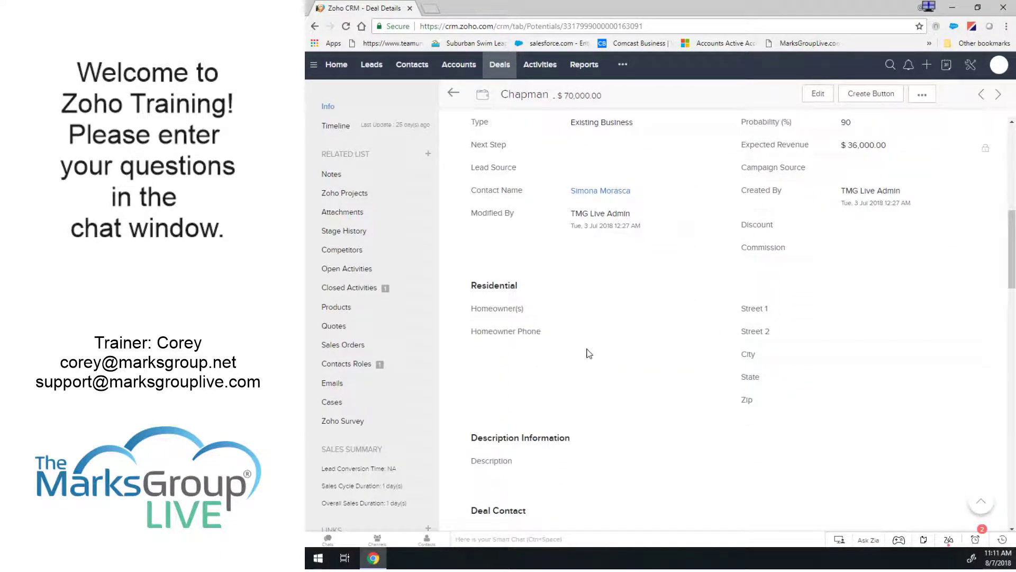
{"action": "scroll", "coordinate": [586, 351], "scroll_direction": "up", "scroll_amount": 3}
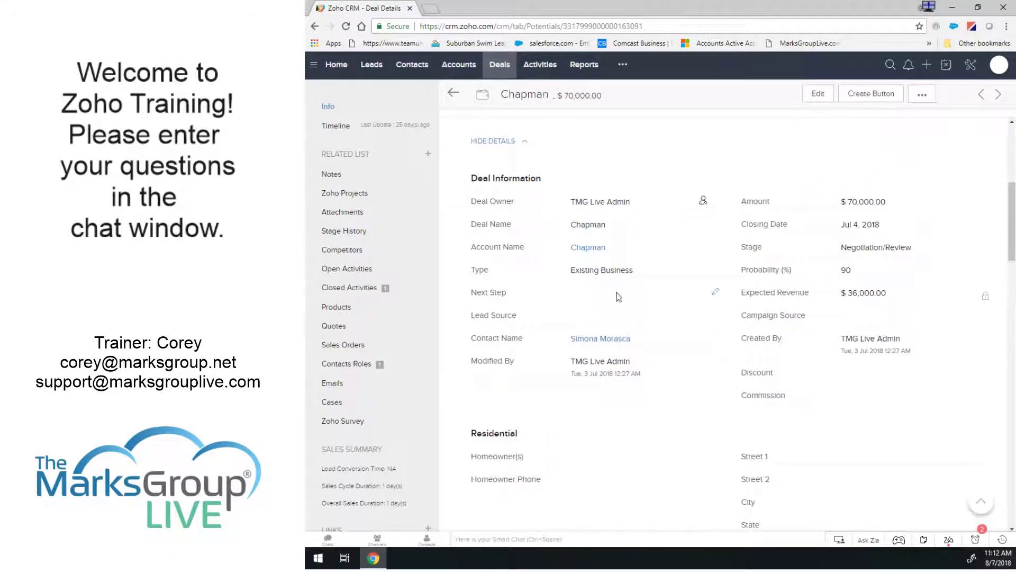
Change the Chapman deal's Type from Existing Business to Commercial and save it.
{"action": "left_click", "coordinate": [716, 270]}
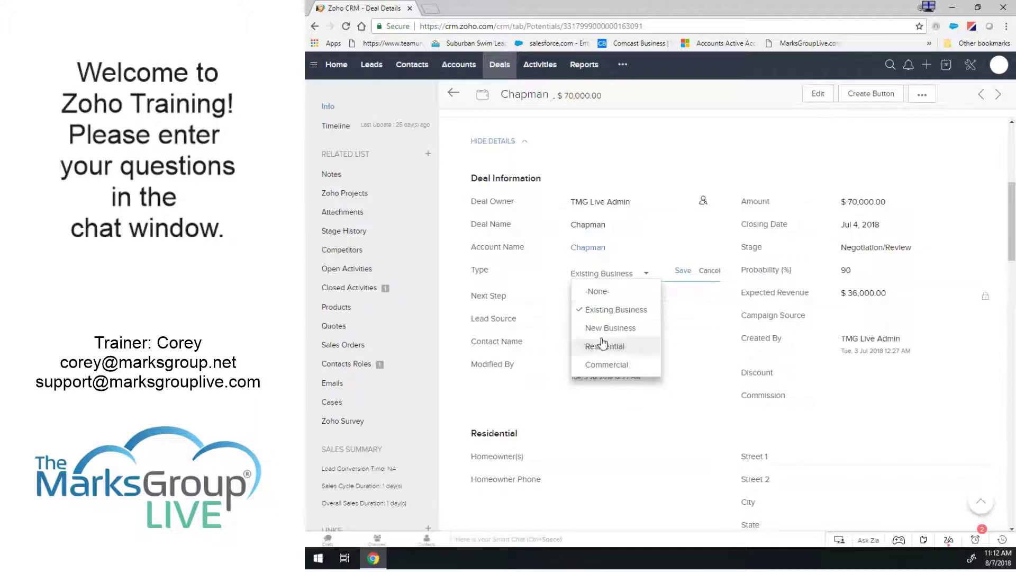
{"action": "left_click", "coordinate": [598, 365]}
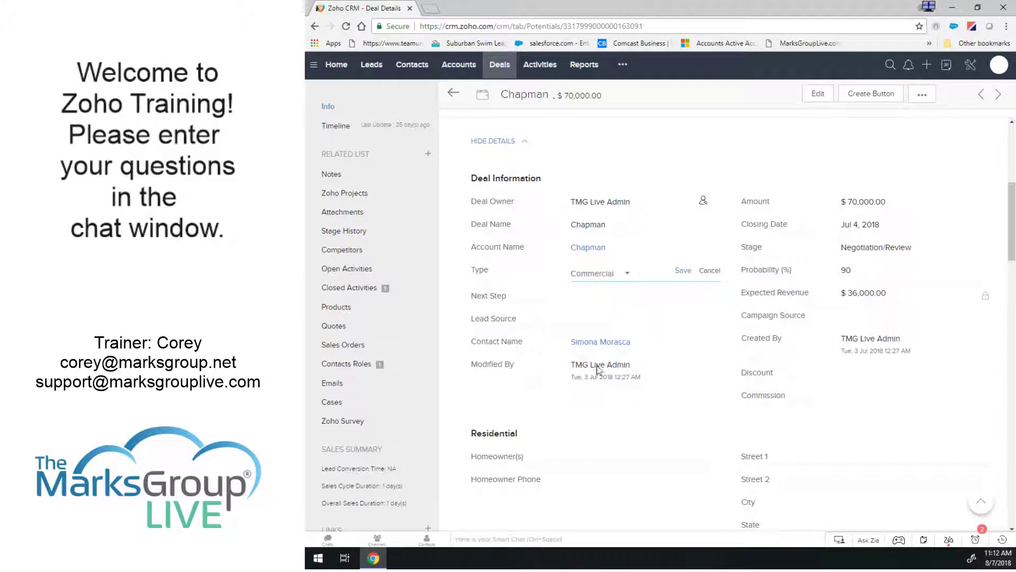
{"action": "left_click", "coordinate": [682, 271]}
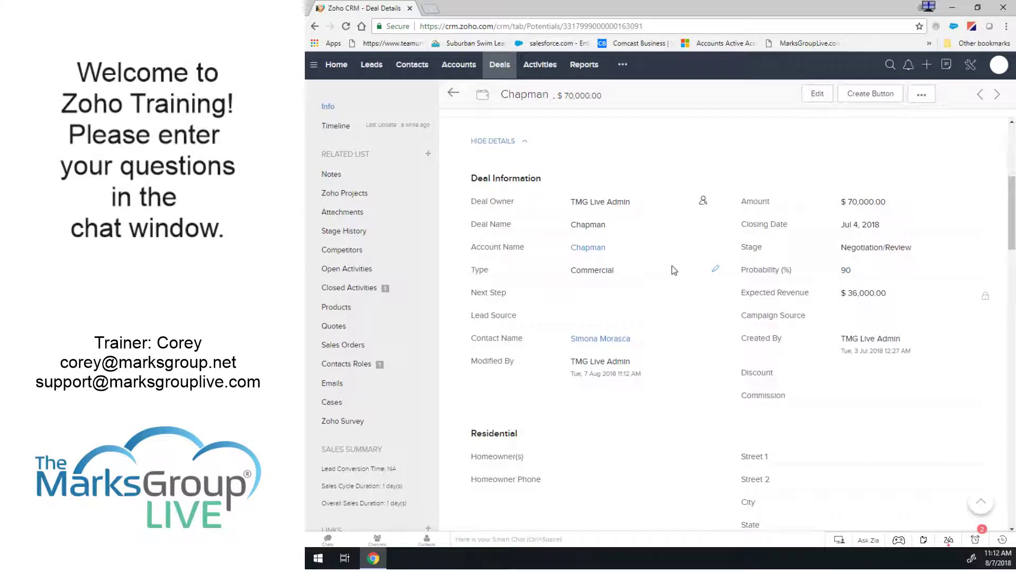
Scroll through the deal to review Deal Information and the new Commercial details section.
{"action": "scroll", "coordinate": [671, 275], "scroll_direction": "down", "scroll_amount": 5}
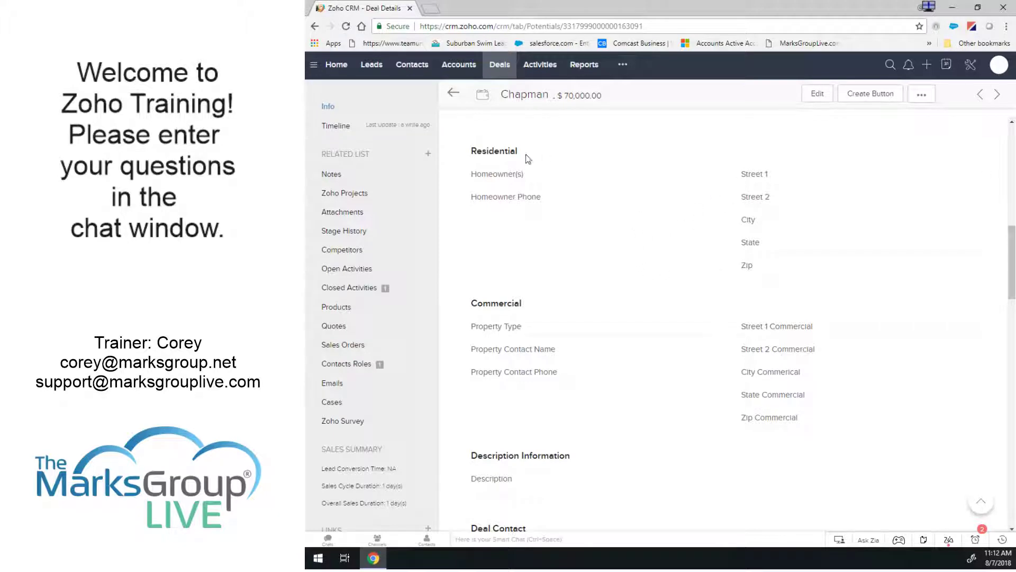
{"action": "scroll", "coordinate": [641, 242], "scroll_direction": "up", "scroll_amount": 5}
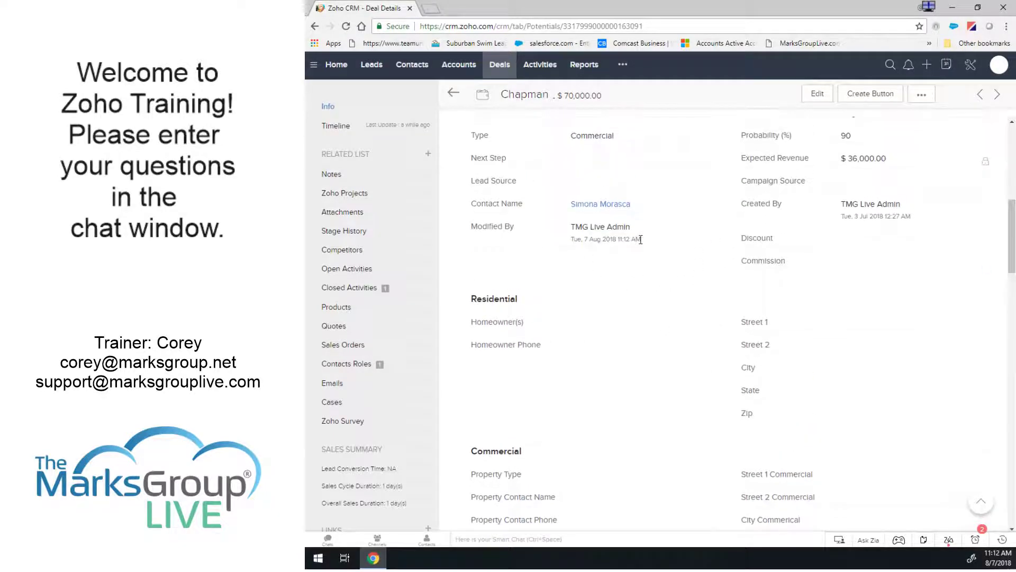
{"action": "scroll", "coordinate": [642, 244], "scroll_direction": "up", "scroll_amount": 5}
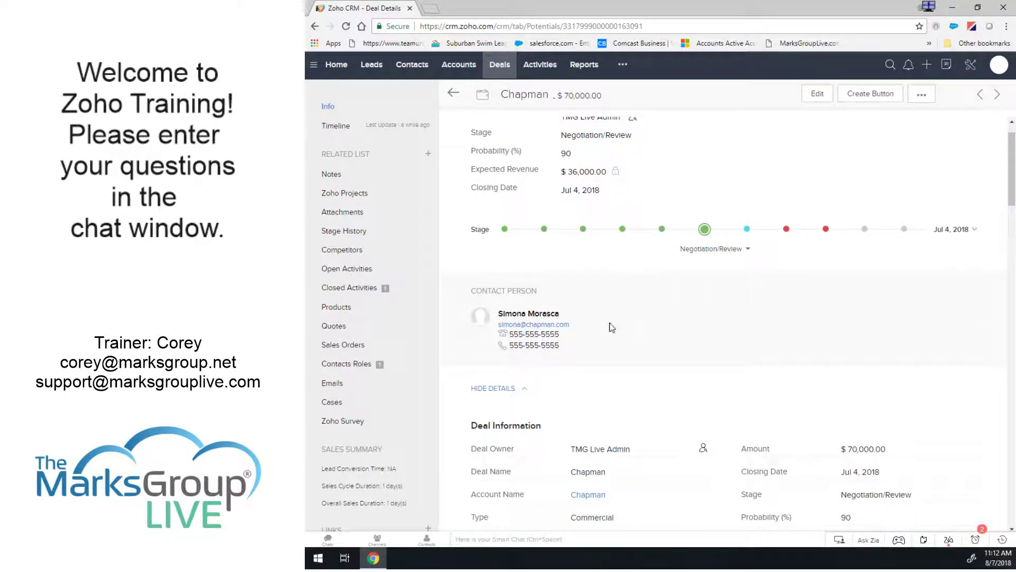
{"action": "scroll", "coordinate": [611, 312], "scroll_direction": "down", "scroll_amount": 4}
{"action": "left_click_drag", "start_coordinate": [476, 222], "coordinate": [586, 218]}
{"action": "left_click", "coordinate": [587, 218]}
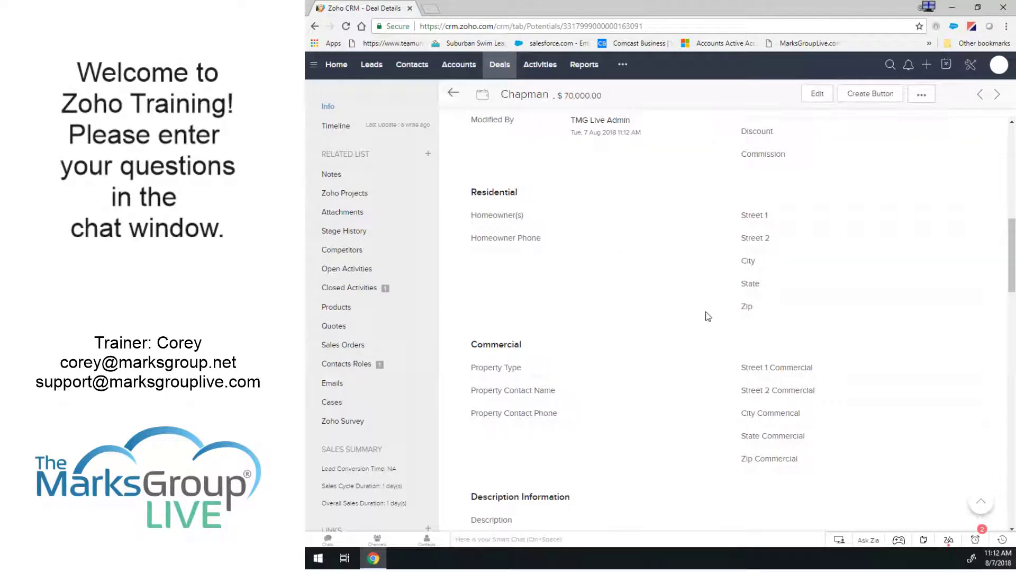
{"action": "scroll", "coordinate": [706, 315], "scroll_direction": "down", "scroll_amount": 3}
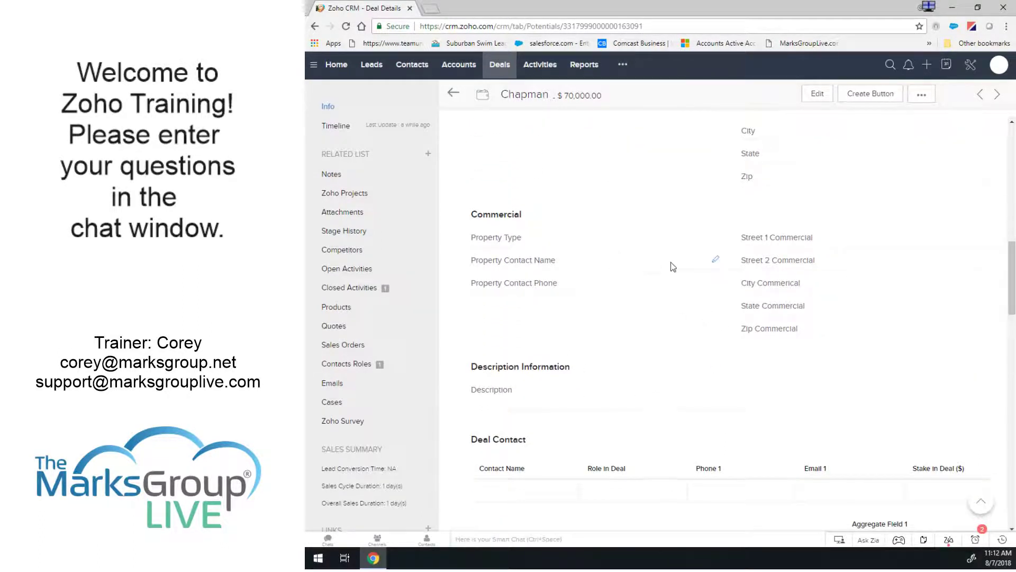
{"action": "scroll", "coordinate": [671, 265], "scroll_direction": "down", "scroll_amount": 3}
{"action": "scroll", "coordinate": [663, 274], "scroll_direction": "up", "scroll_amount": 10}
{"action": "scroll", "coordinate": [661, 267], "scroll_direction": "up", "scroll_amount": 5}
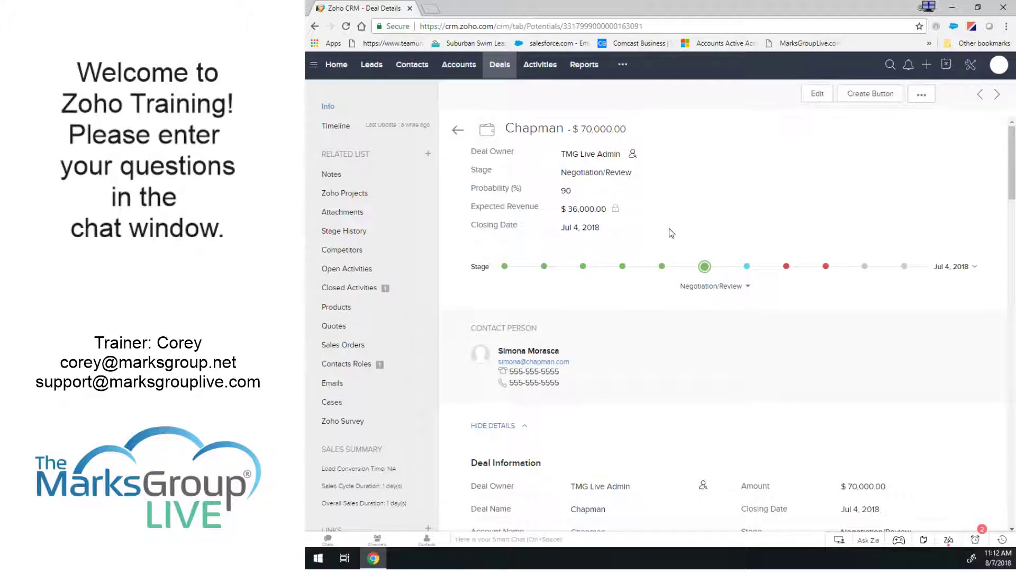
{"action": "scroll", "coordinate": [669, 228], "scroll_direction": "down", "scroll_amount": 2}
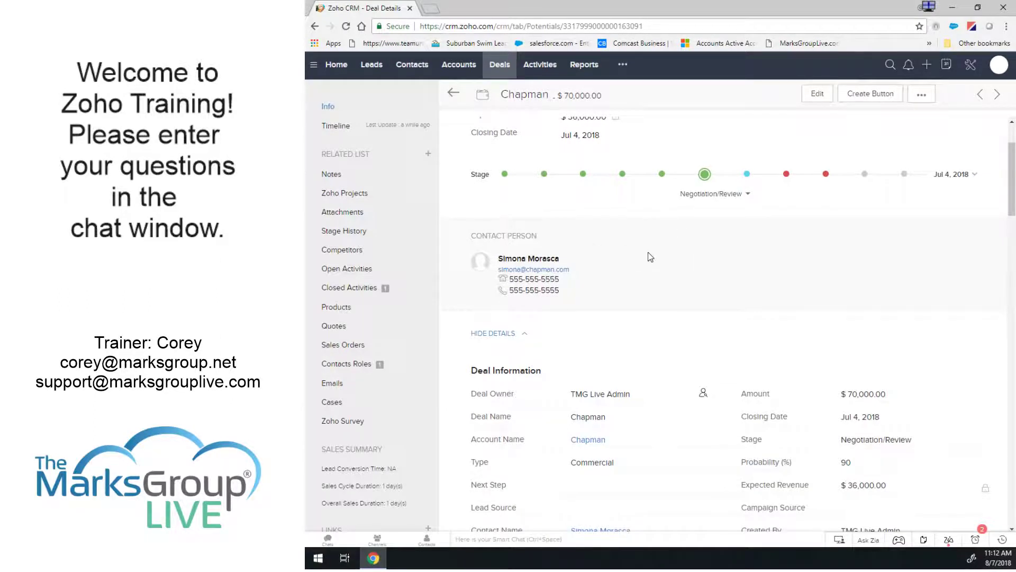
{"action": "scroll", "coordinate": [651, 258], "scroll_direction": "down", "scroll_amount": 3}
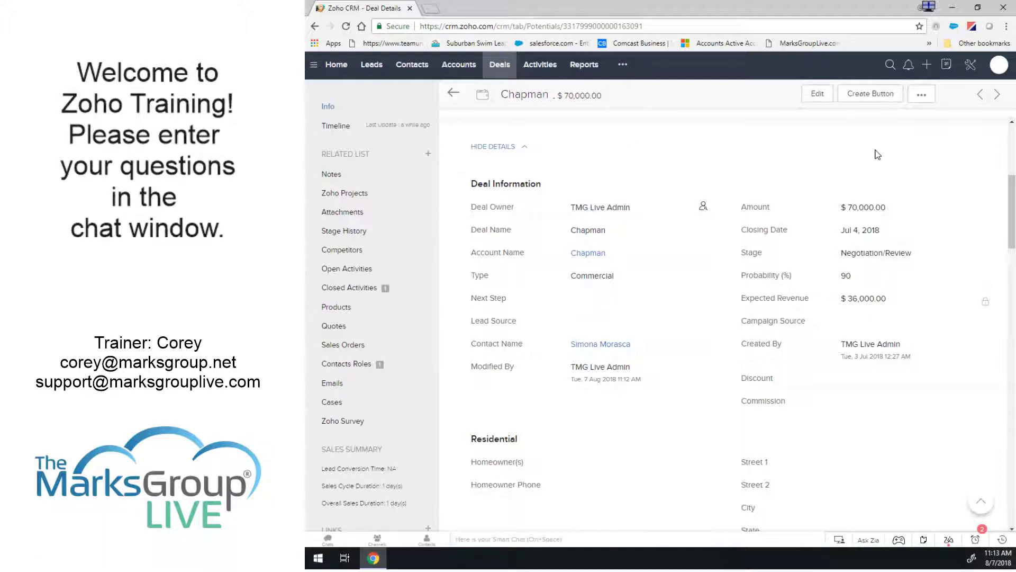
{"action": "scroll", "coordinate": [771, 172], "scroll_direction": "up", "scroll_amount": 4}
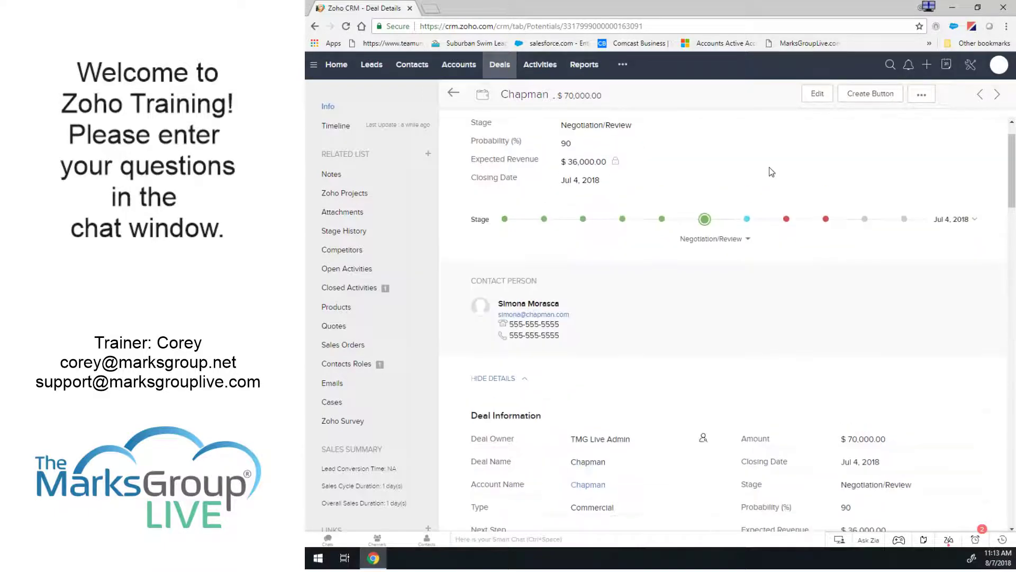
{"action": "scroll", "coordinate": [772, 172], "scroll_direction": "up", "scroll_amount": 1}
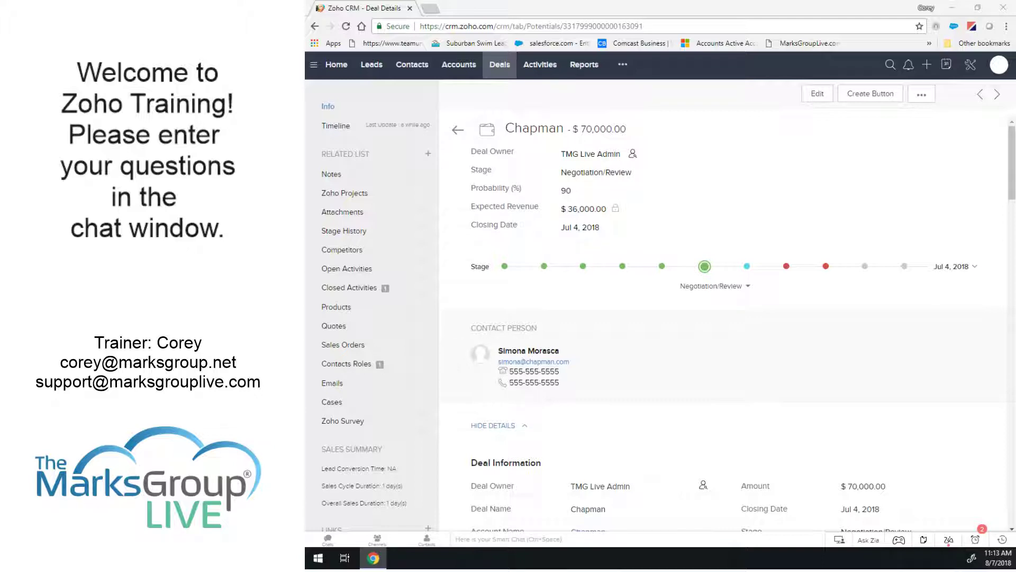
Switch to the Leads list, then go to the CRM Setup page.
{"action": "left_click", "coordinate": [373, 67]}
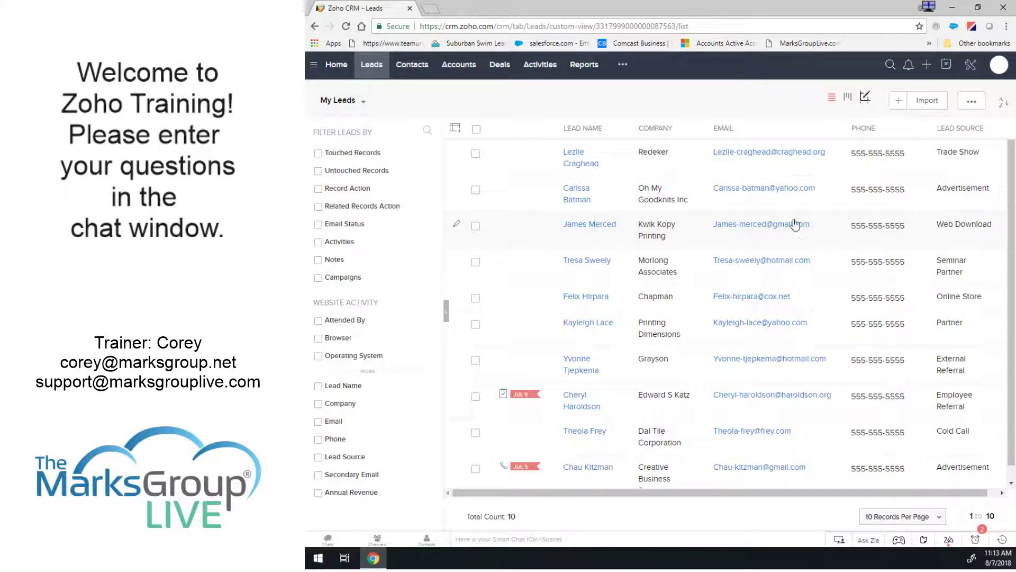
{"action": "left_click", "coordinate": [971, 66]}
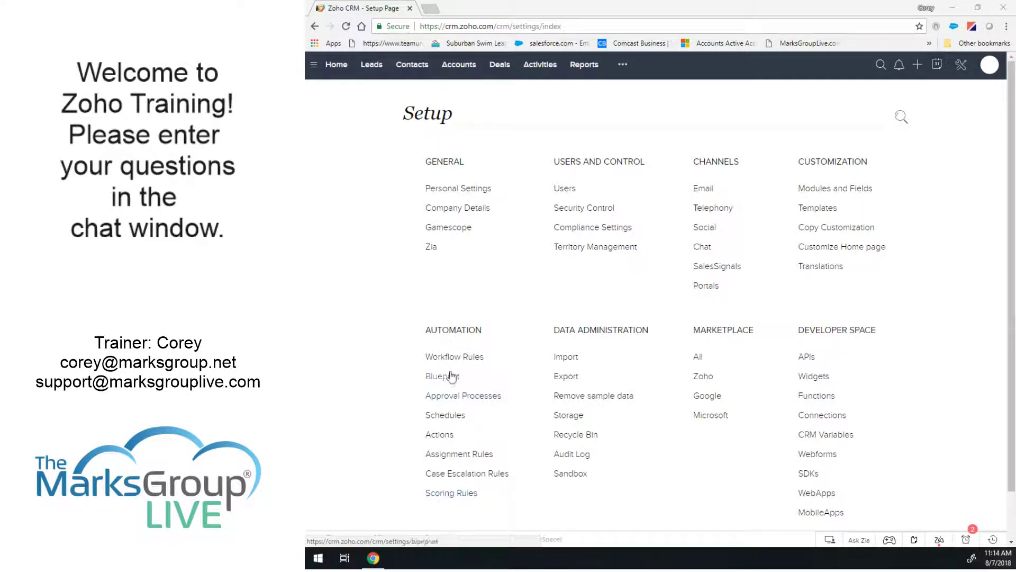
Check which modules Automation > Scoring Rules can cover, then return to the Deals list.
{"action": "left_click_drag", "start_coordinate": [425, 330], "coordinate": [483, 331]}
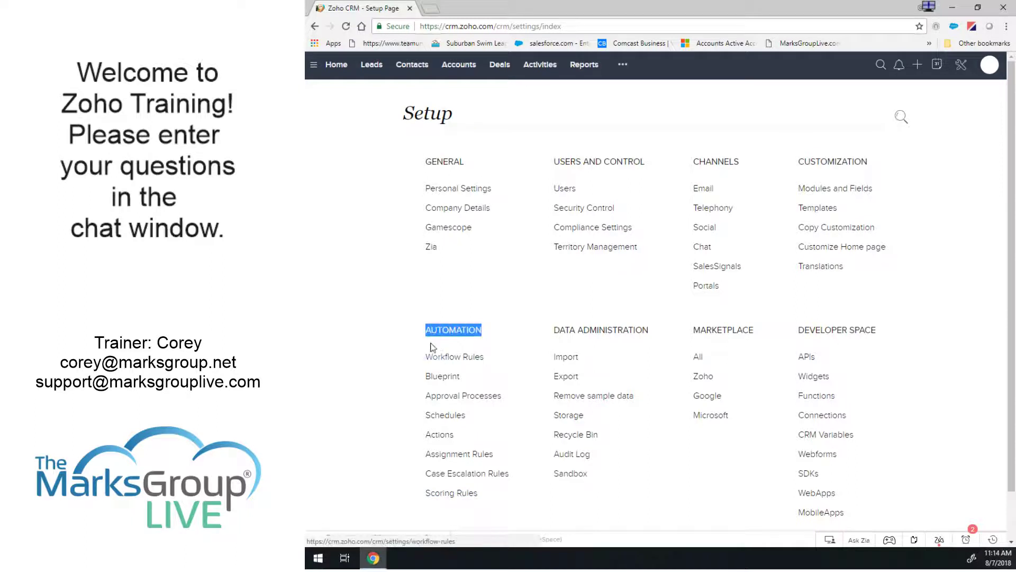
{"action": "left_click", "coordinate": [405, 337]}
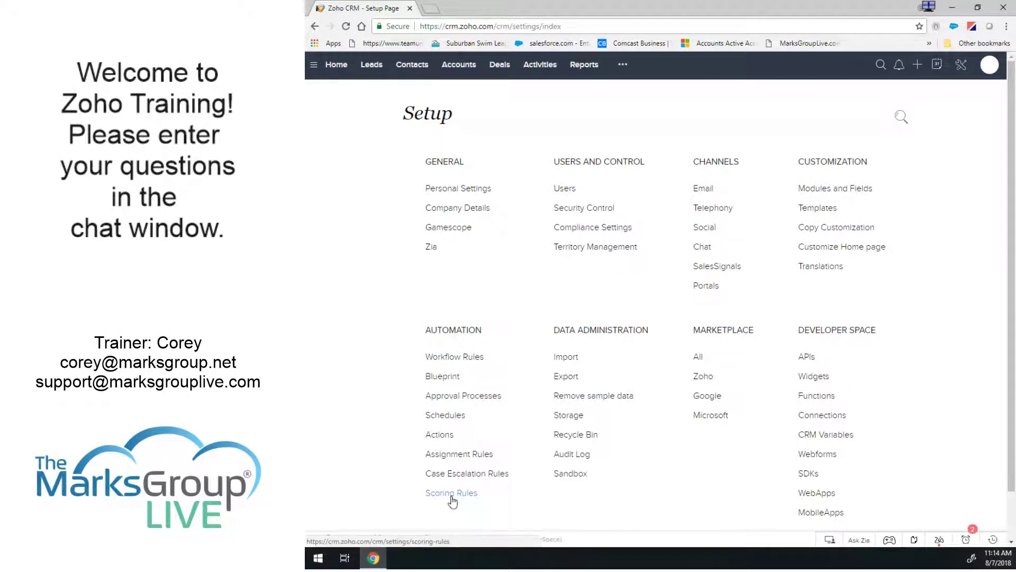
{"action": "left_click", "coordinate": [454, 495]}
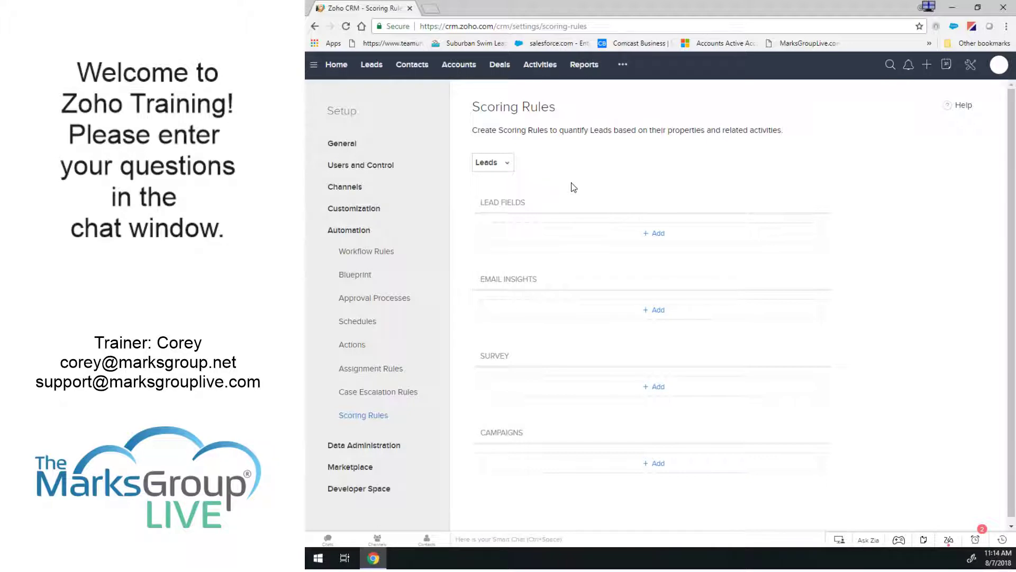
{"action": "left_click", "coordinate": [495, 164]}
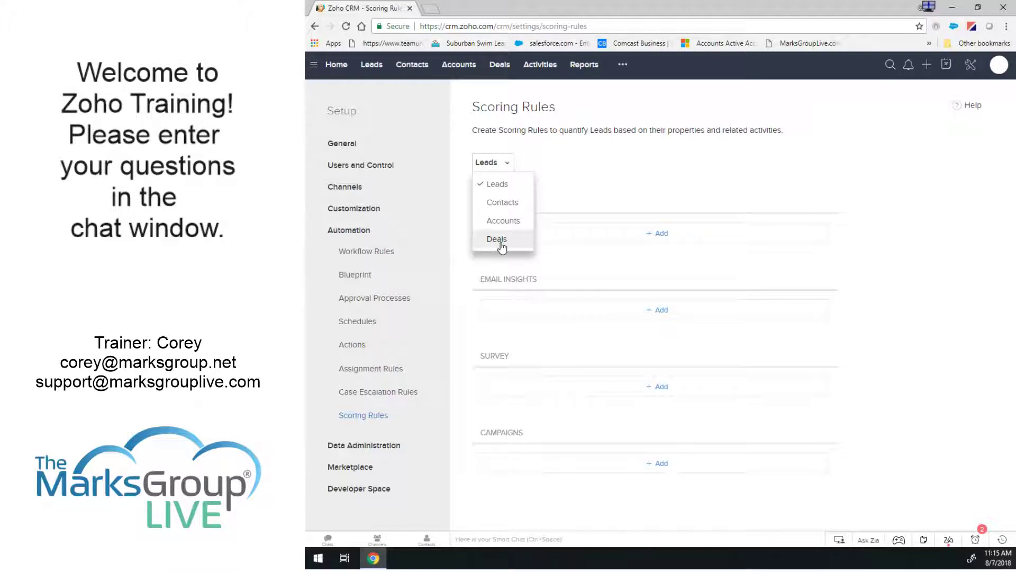
{"action": "left_click", "coordinate": [500, 64]}
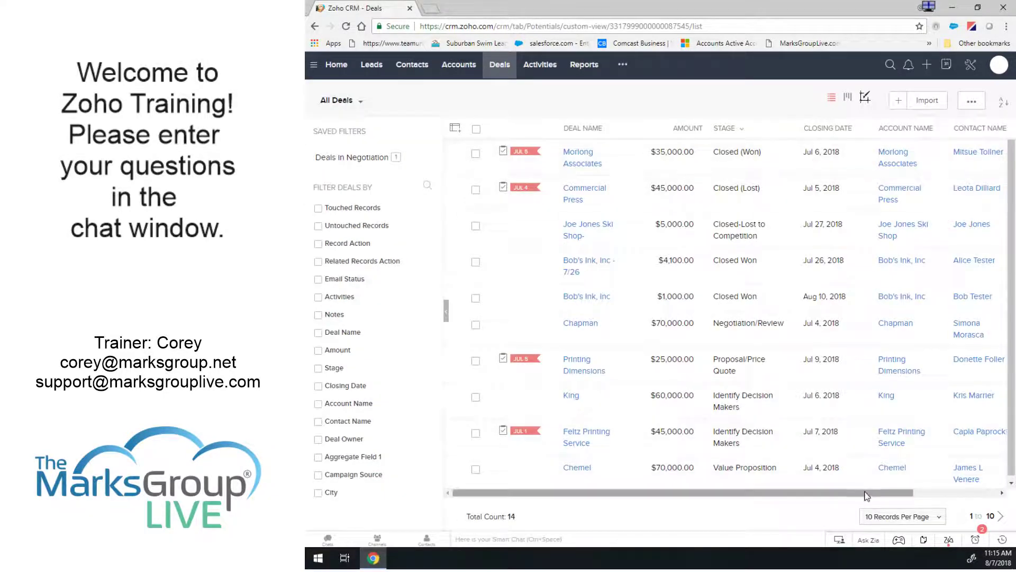
Return to Setup and open the Scoring Rules settings for Leads.
{"action": "left_click_drag", "start_coordinate": [863, 493], "coordinate": [980, 500]}
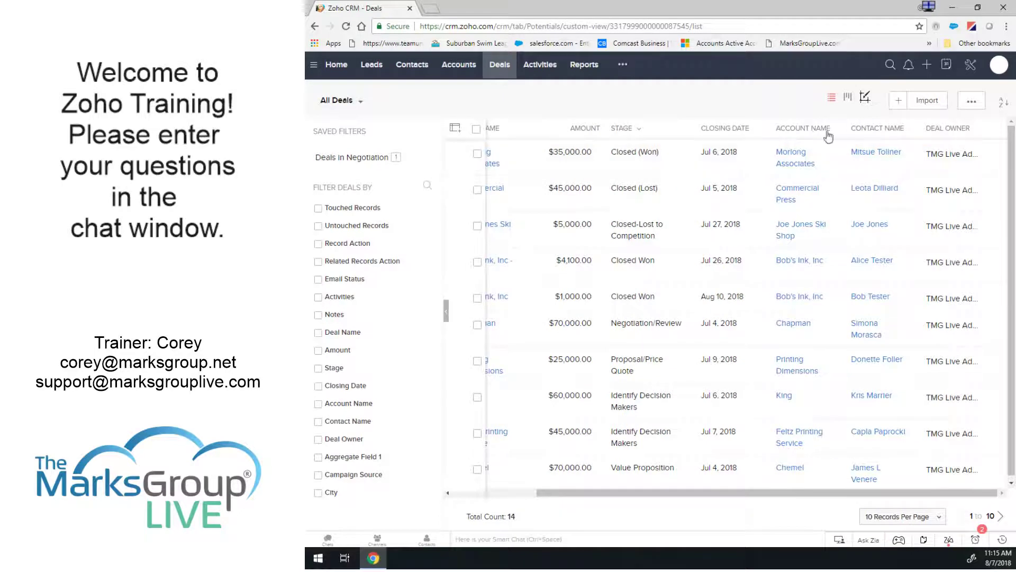
{"action": "left_click", "coordinate": [973, 64]}
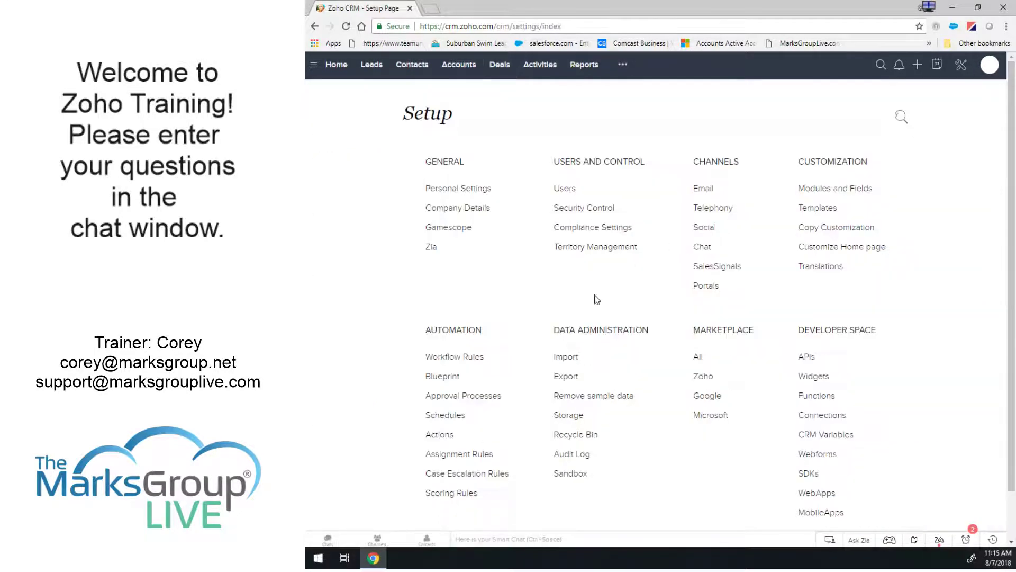
{"action": "left_click", "coordinate": [456, 494]}
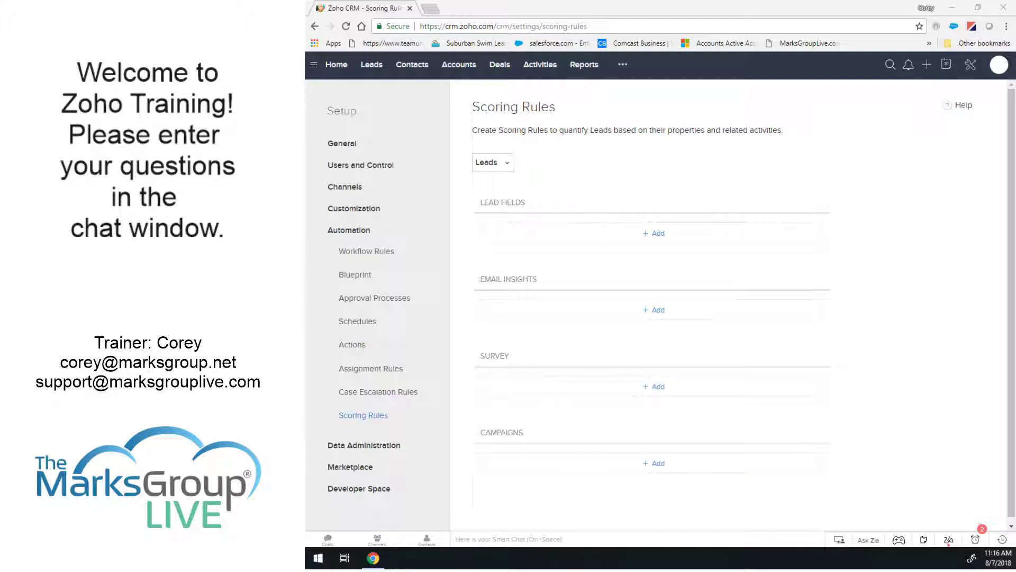
Create a Lead Fields rule: Annual Revenue > 10000000 adds 10 points.
{"action": "left_click", "coordinate": [657, 237]}
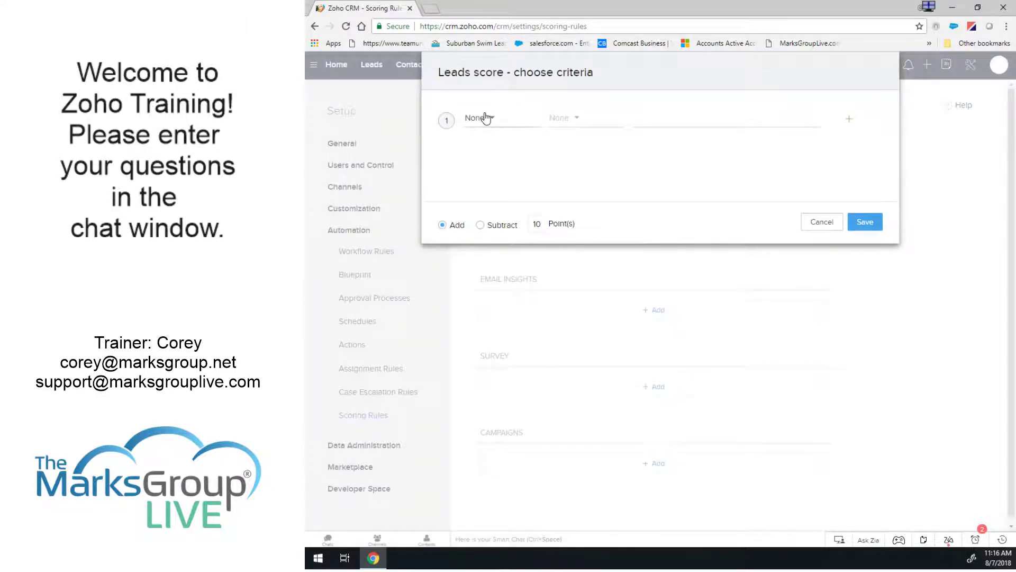
{"action": "left_click", "coordinate": [485, 118]}
{"action": "left_click", "coordinate": [510, 170]}
{"action": "left_click", "coordinate": [560, 119]}
{"action": "left_click", "coordinate": [565, 236]}
{"action": "left_click", "coordinate": [662, 116]}
{"action": "type", "text": "100"}
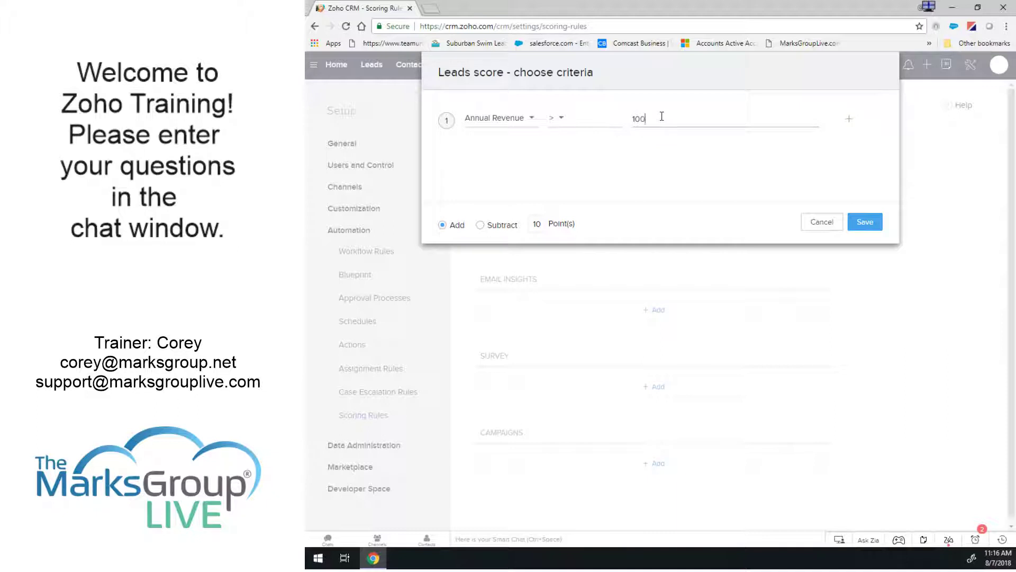
{"action": "type", "text": "0000"}
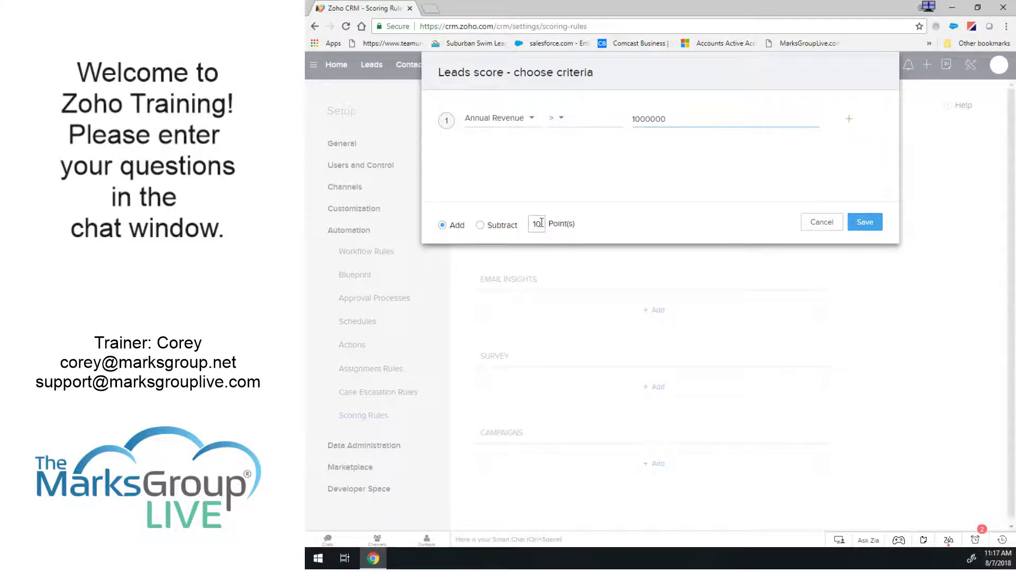
{"action": "left_click", "coordinate": [636, 118]}
{"action": "type", "text": "000"}
{"action": "left_click", "coordinate": [848, 122]}
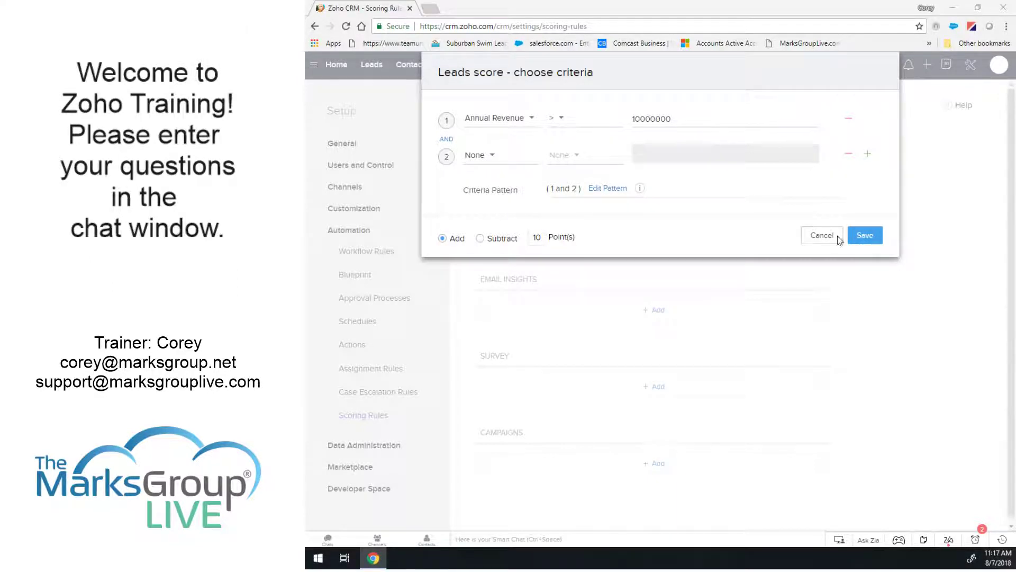
{"action": "left_click", "coordinate": [848, 157]}
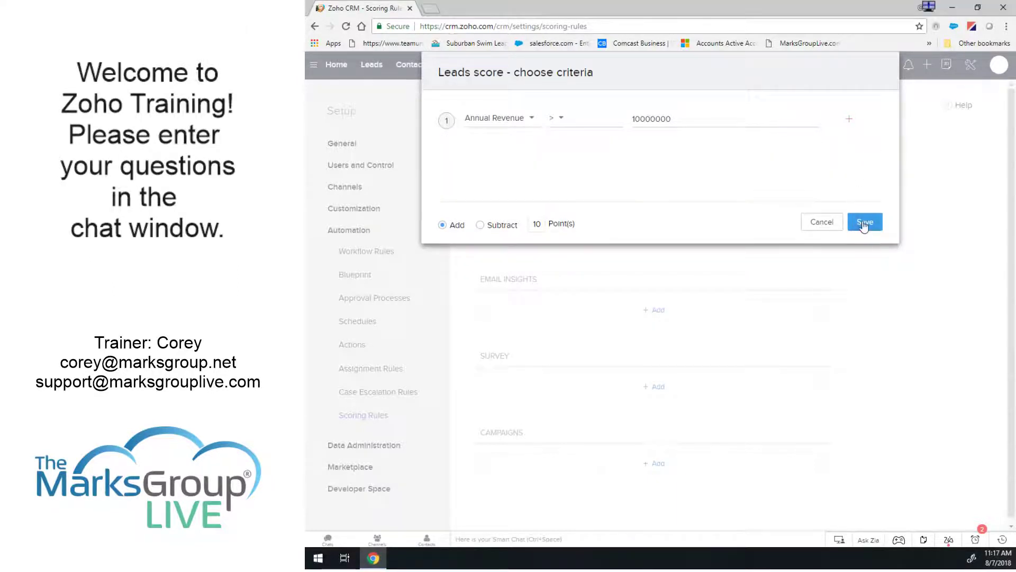
{"action": "left_click", "coordinate": [863, 220]}
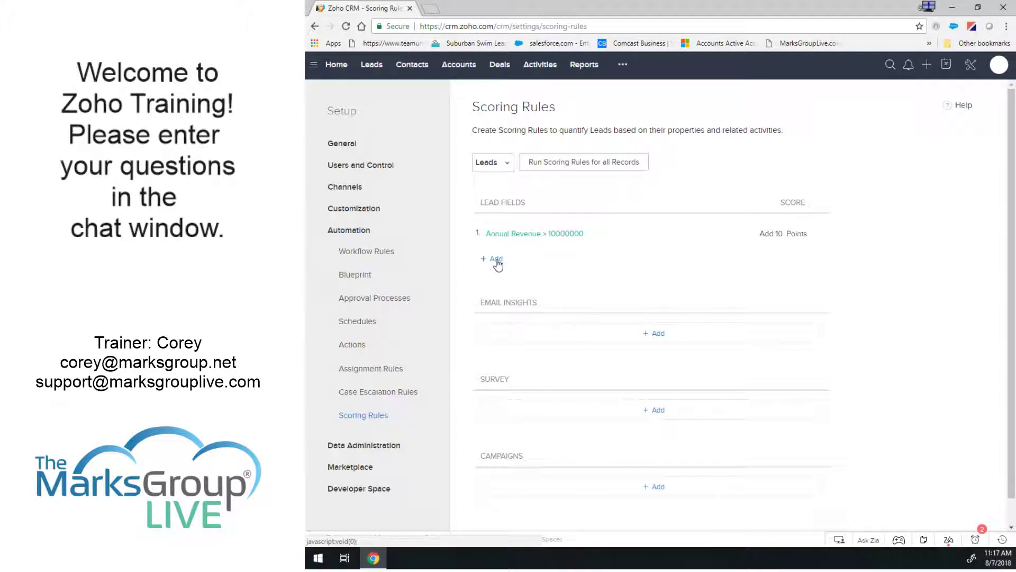
Create a Lead Fields rule: Annual Revenue < 1000000 subtracts 10 points.
{"action": "left_click", "coordinate": [496, 259]}
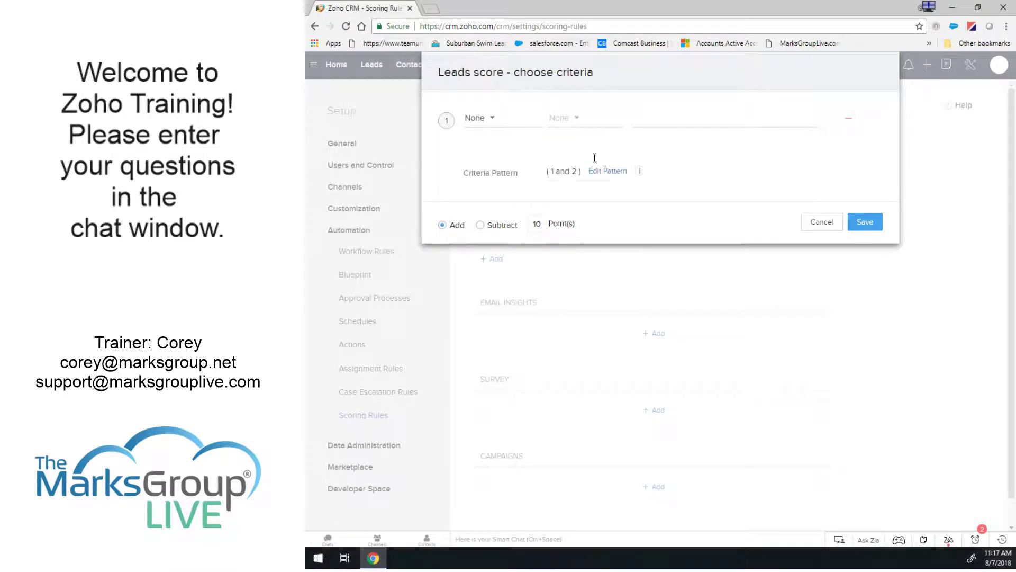
{"action": "left_click", "coordinate": [828, 237]}
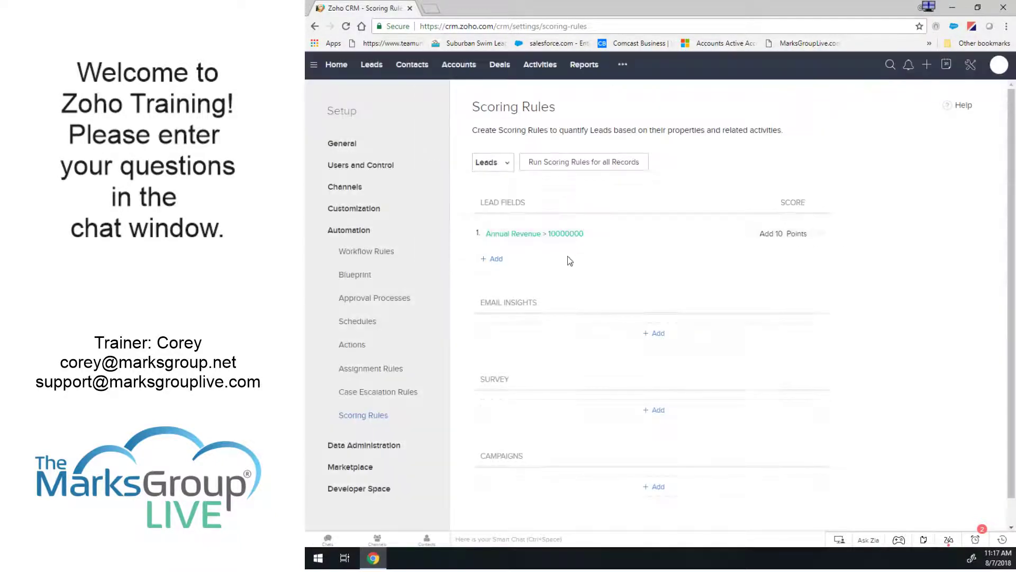
{"action": "left_click", "coordinate": [493, 259]}
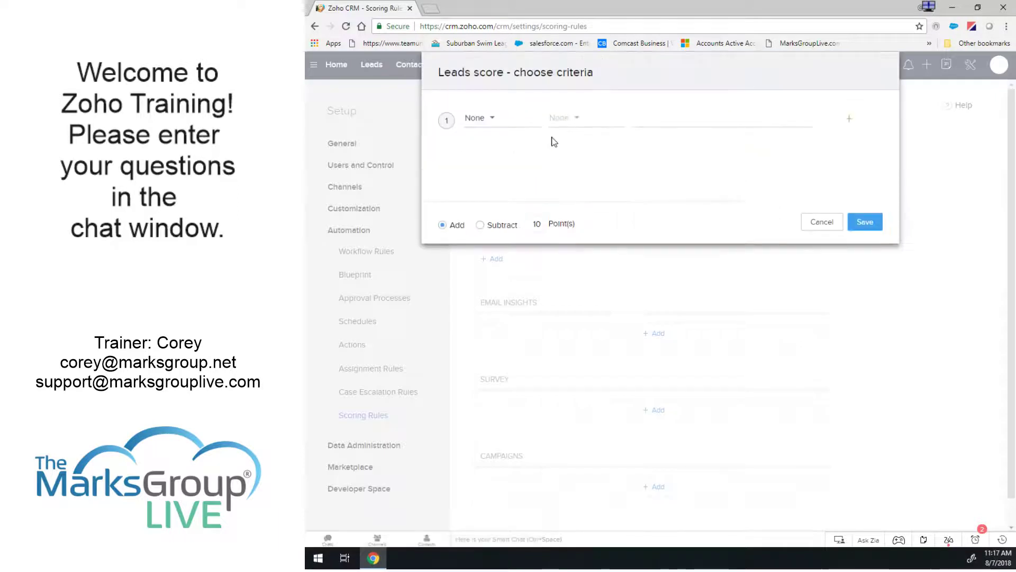
{"action": "left_click", "coordinate": [492, 119]}
{"action": "left_click", "coordinate": [500, 169]}
{"action": "left_click", "coordinate": [562, 119]}
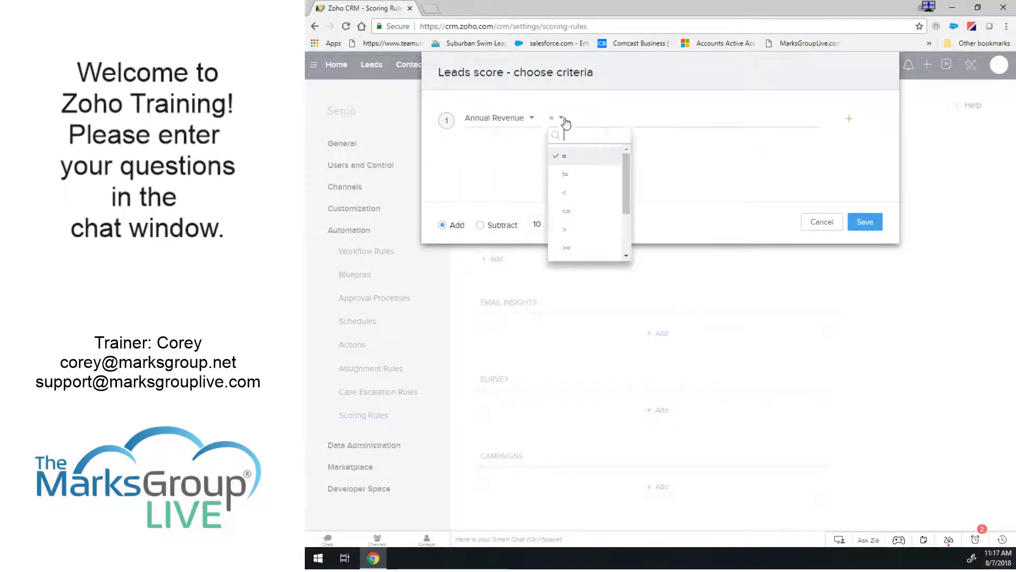
{"action": "left_click", "coordinate": [565, 192]}
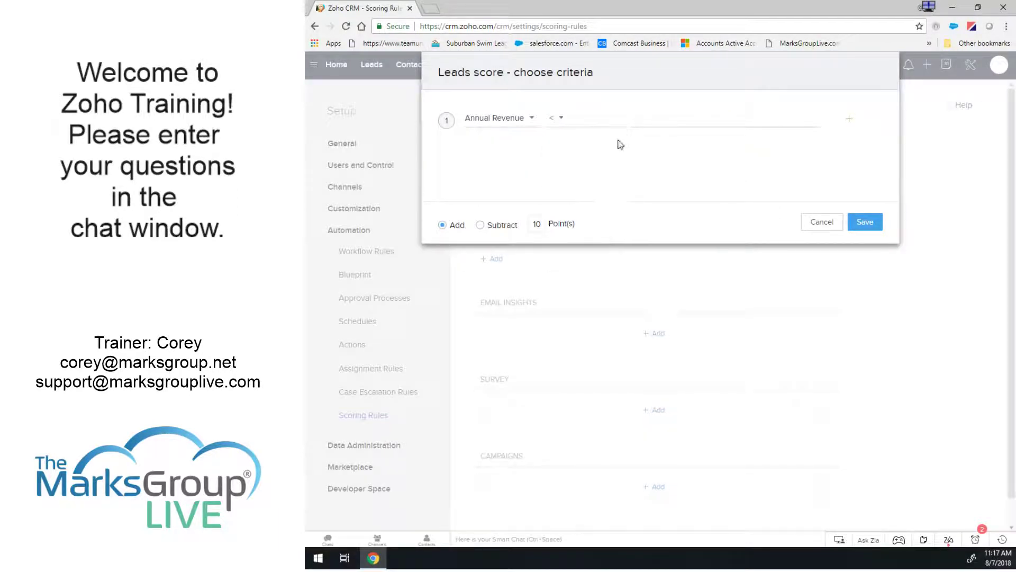
{"action": "left_click", "coordinate": [674, 113]}
{"action": "type", "text": "1000000"}
{"action": "left_click", "coordinate": [480, 225]}
{"action": "left_click", "coordinate": [541, 227]}
{"action": "left_click", "coordinate": [861, 221]}
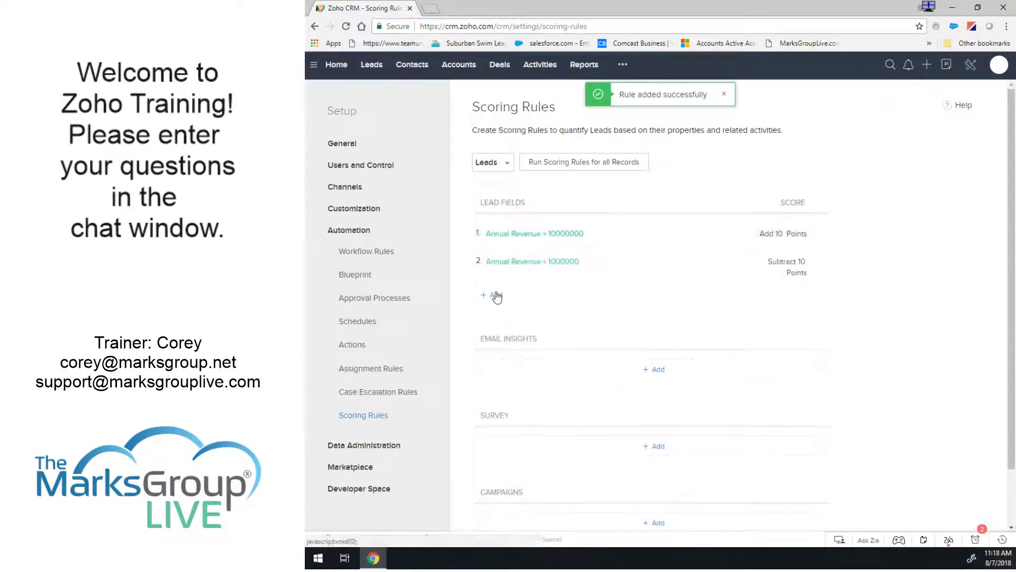
Create a Lead Fields rule: Referrer is empty subtracts 5 points.
{"action": "left_click", "coordinate": [498, 296]}
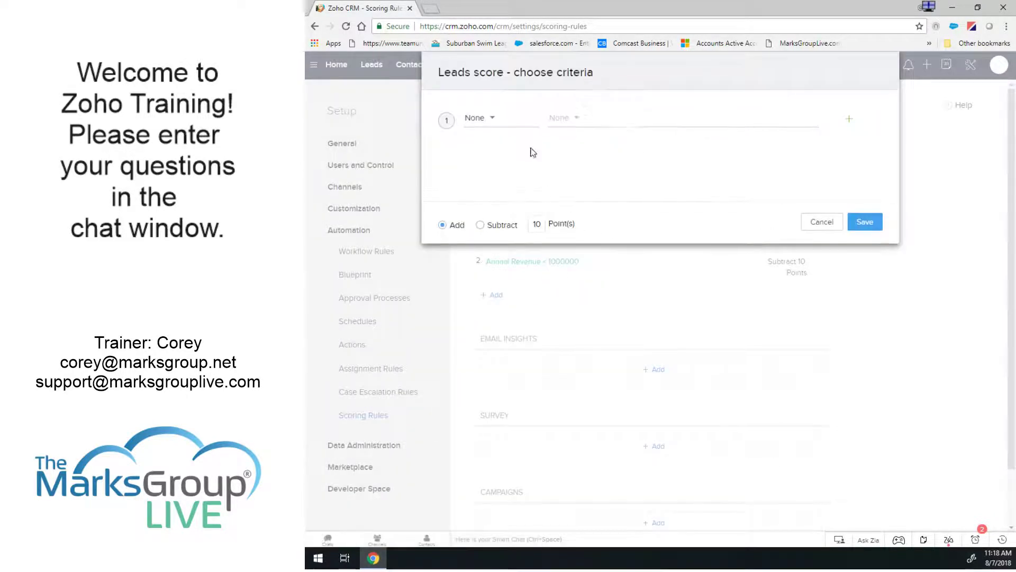
{"action": "left_click", "coordinate": [476, 118]}
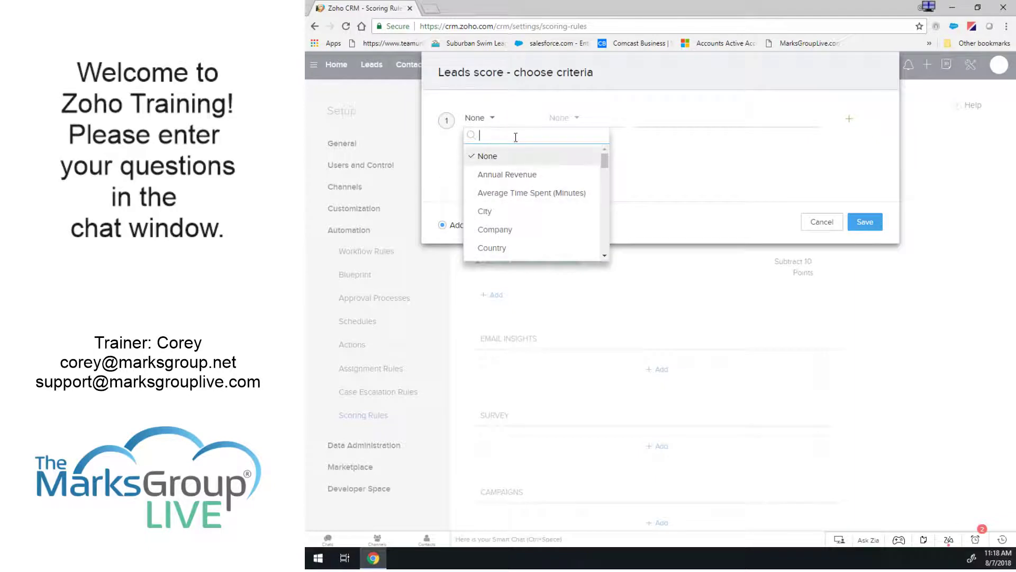
{"action": "type", "text": "refer"}
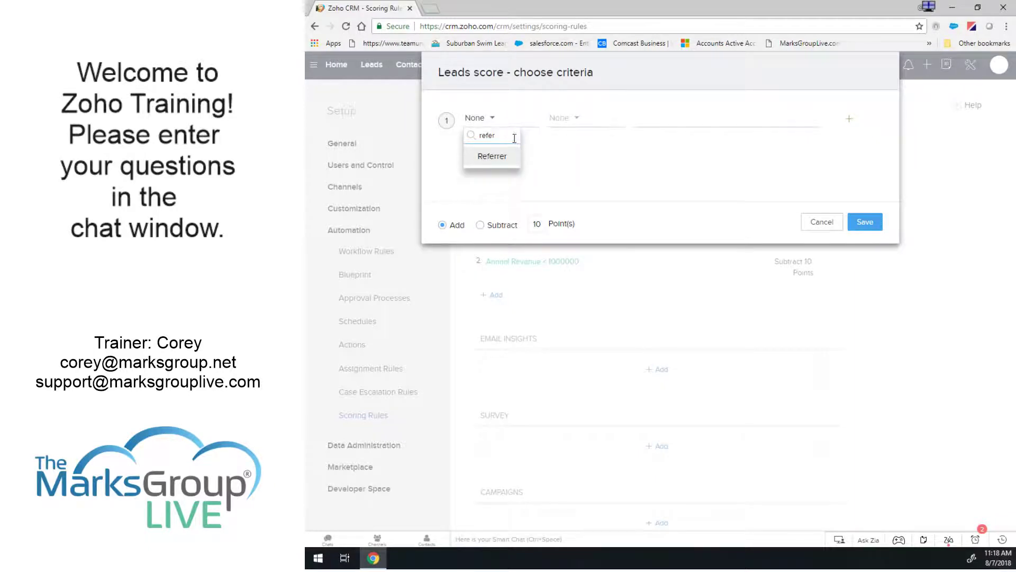
{"action": "left_click", "coordinate": [492, 155]}
{"action": "left_click", "coordinate": [570, 119]}
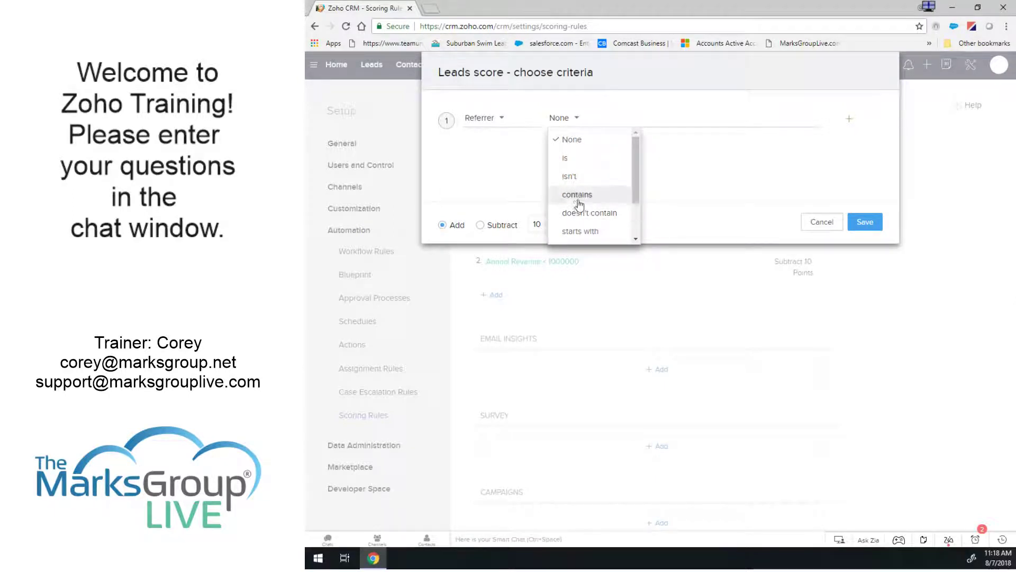
{"action": "scroll", "coordinate": [636, 168], "scroll_direction": "down", "scroll_amount": 2}
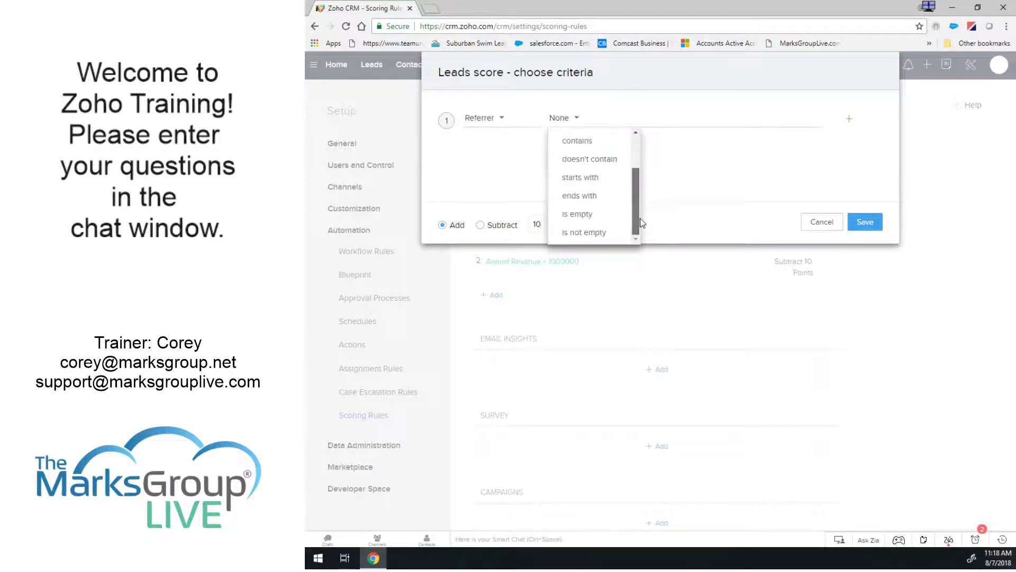
{"action": "left_click", "coordinate": [571, 217]}
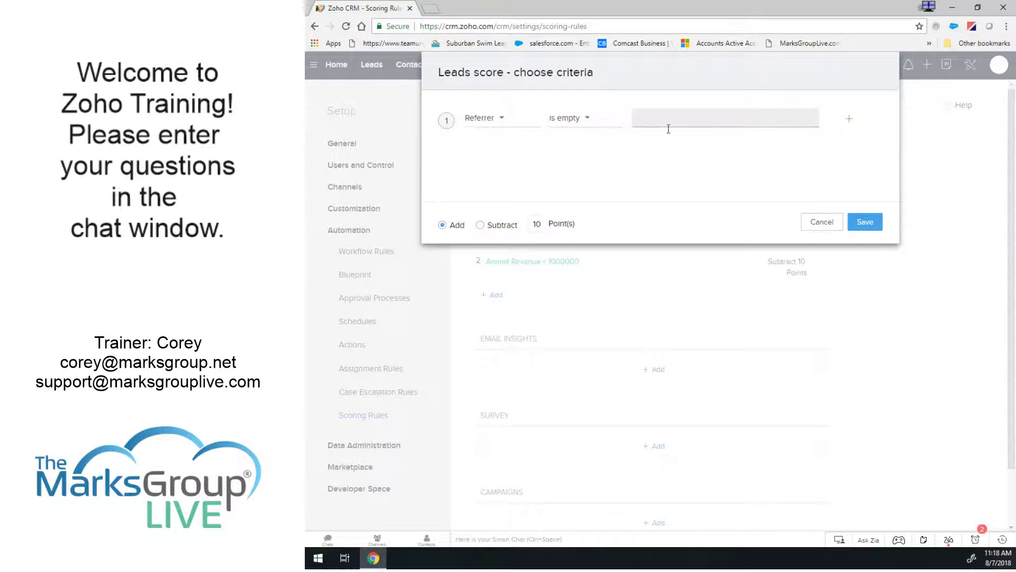
{"action": "left_click", "coordinate": [480, 226]}
{"action": "double_click", "coordinate": [532, 223]}
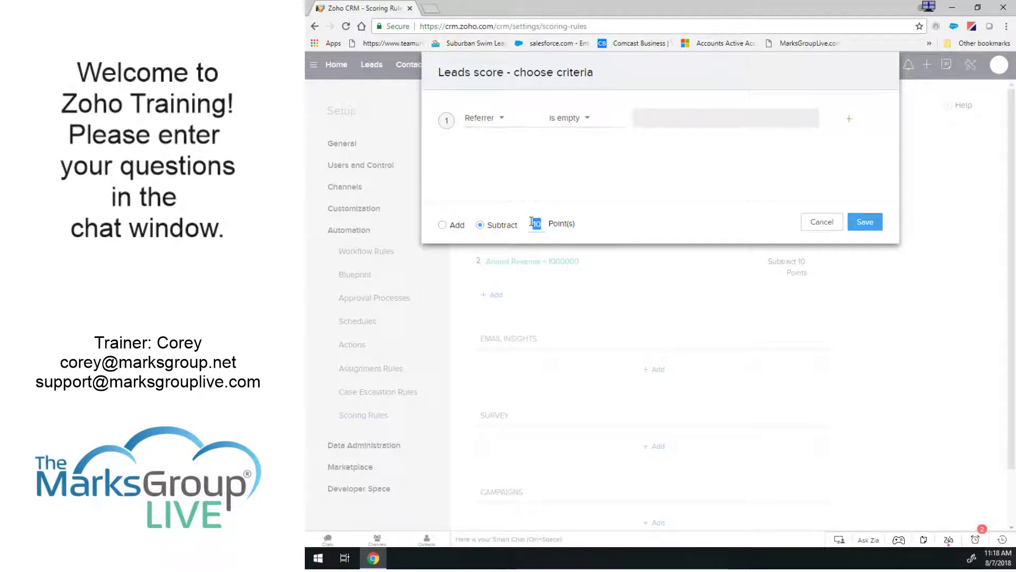
{"action": "type", "text": "5"}
{"action": "left_click", "coordinate": [873, 226]}
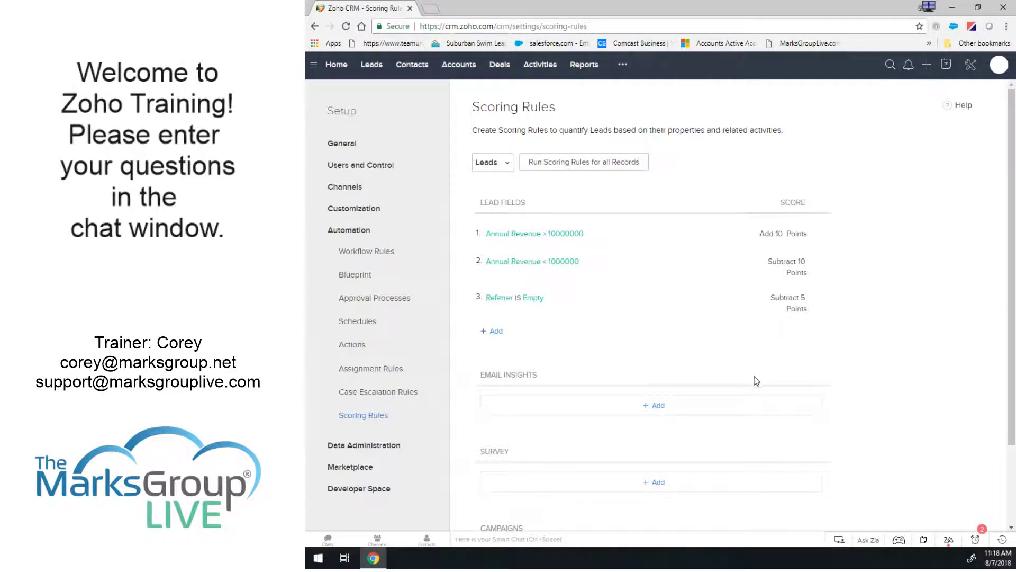
Run the scoring rules for all existing Leads records, confirming with Yes, Continue.
{"action": "scroll", "coordinate": [937, 314], "scroll_direction": "down", "scroll_amount": 1}
{"action": "scroll", "coordinate": [940, 318], "scroll_direction": "down", "scroll_amount": 2}
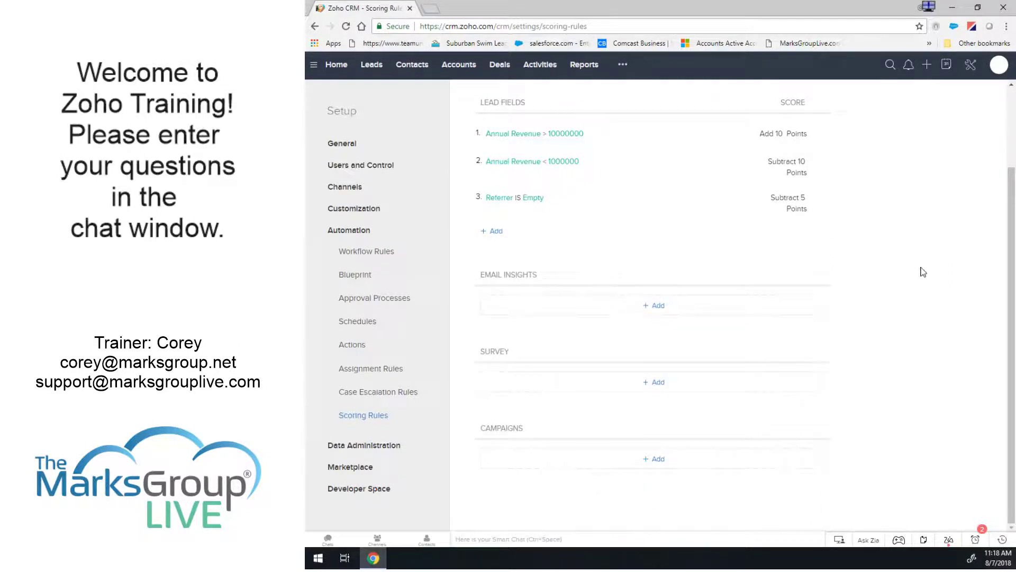
{"action": "scroll", "coordinate": [919, 270], "scroll_direction": "up", "scroll_amount": 3}
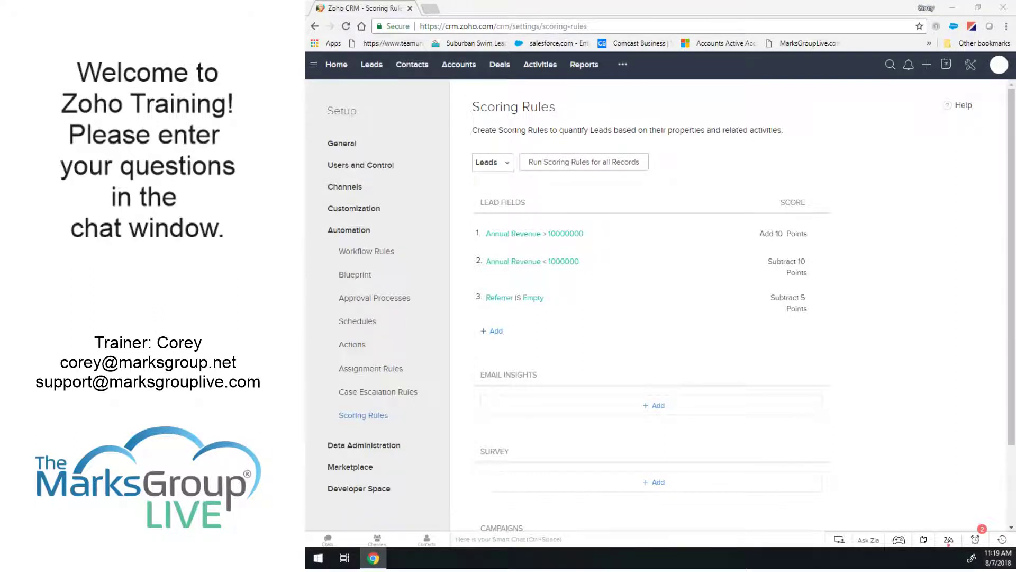
{"action": "left_click", "coordinate": [578, 163]}
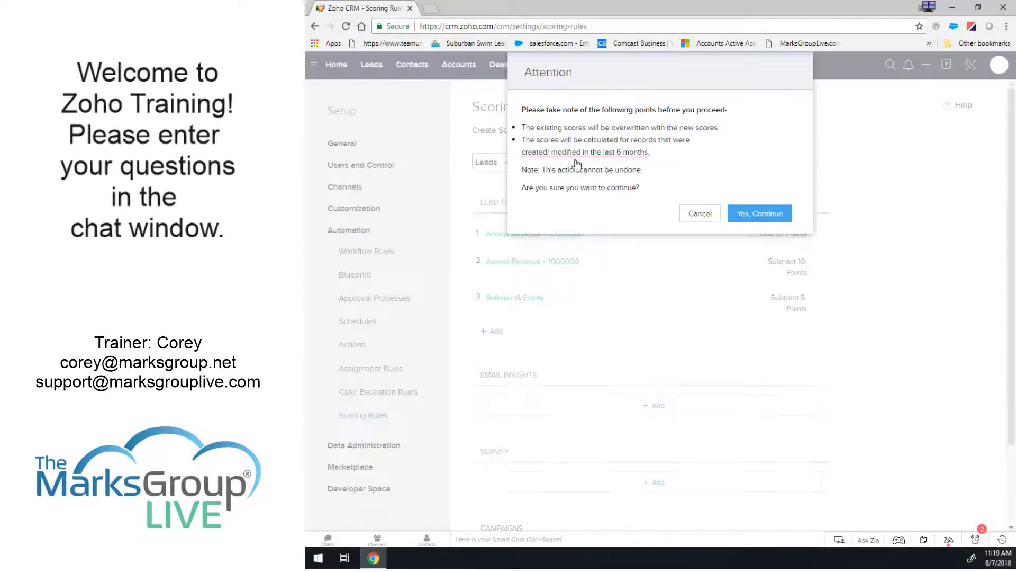
{"action": "left_click", "coordinate": [757, 216]}
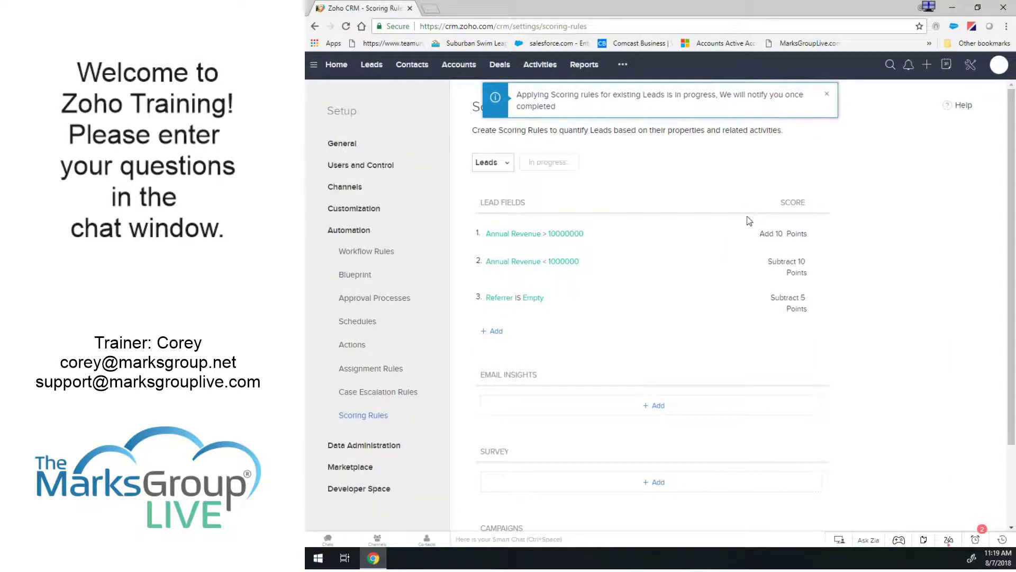
{"action": "left_click", "coordinate": [826, 98]}
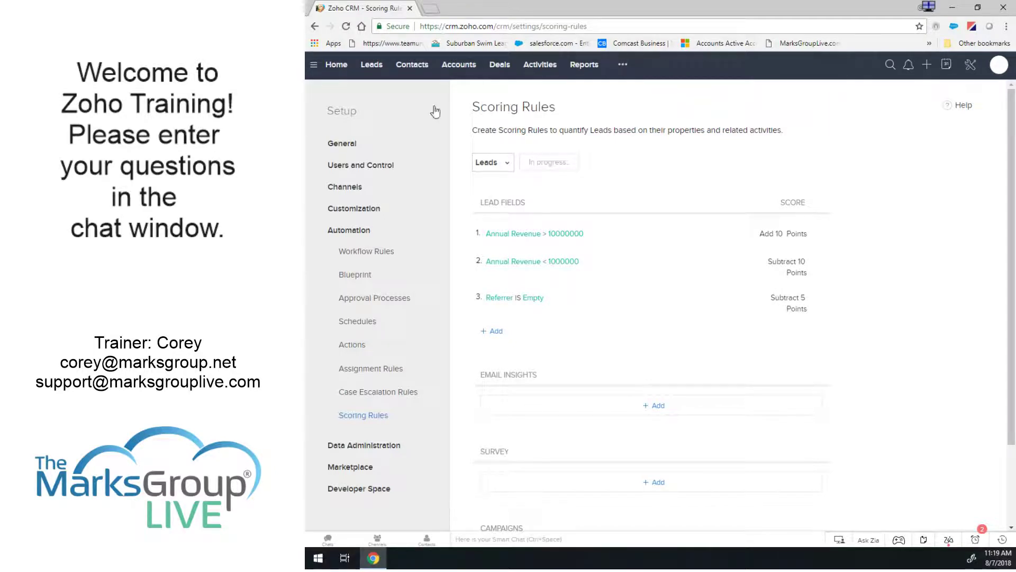
Open a lead from the Leads list, check its all-zero Score Summary, then switch to Deals.
{"action": "left_click", "coordinate": [374, 67]}
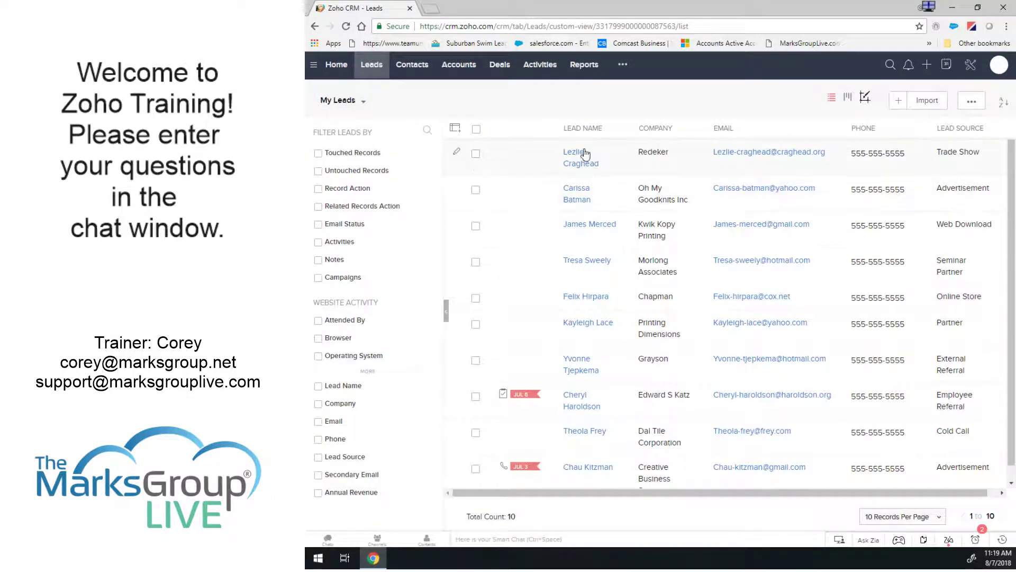
{"action": "left_click", "coordinate": [576, 168]}
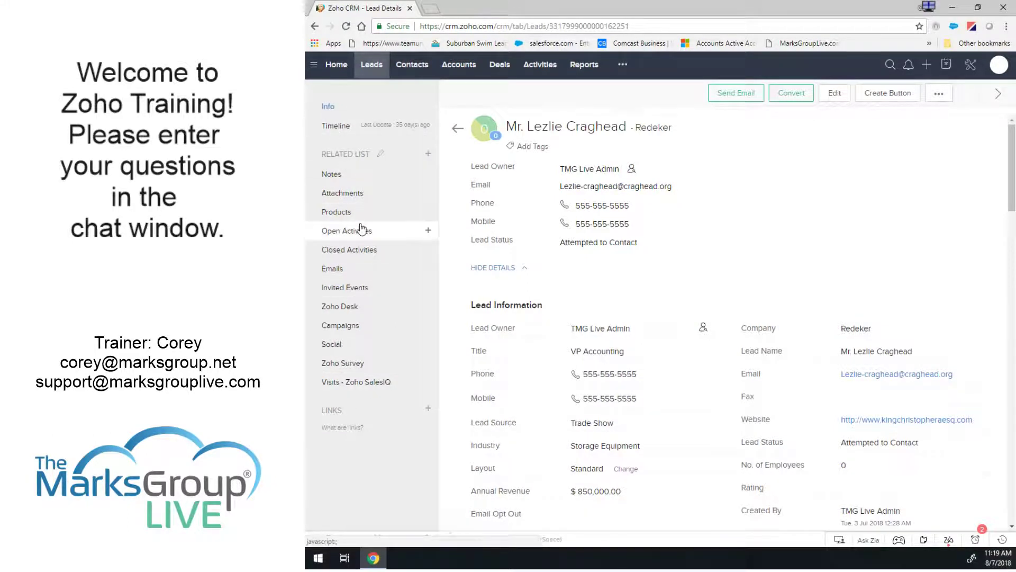
{"action": "scroll", "coordinate": [657, 286], "scroll_direction": "down", "scroll_amount": 2}
{"action": "scroll", "coordinate": [657, 286], "scroll_direction": "down", "scroll_amount": 8}
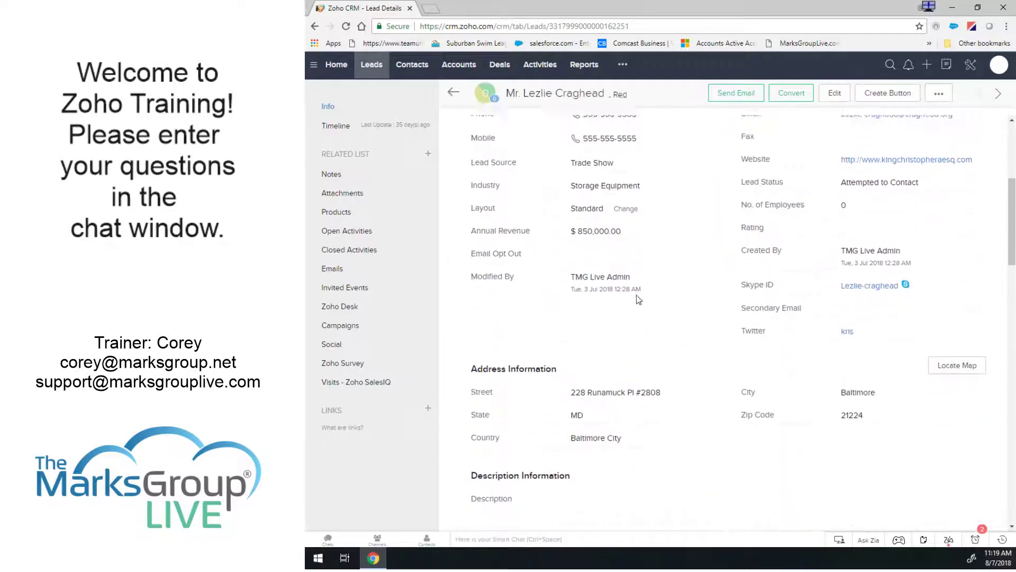
{"action": "scroll", "coordinate": [630, 307], "scroll_direction": "down", "scroll_amount": 1}
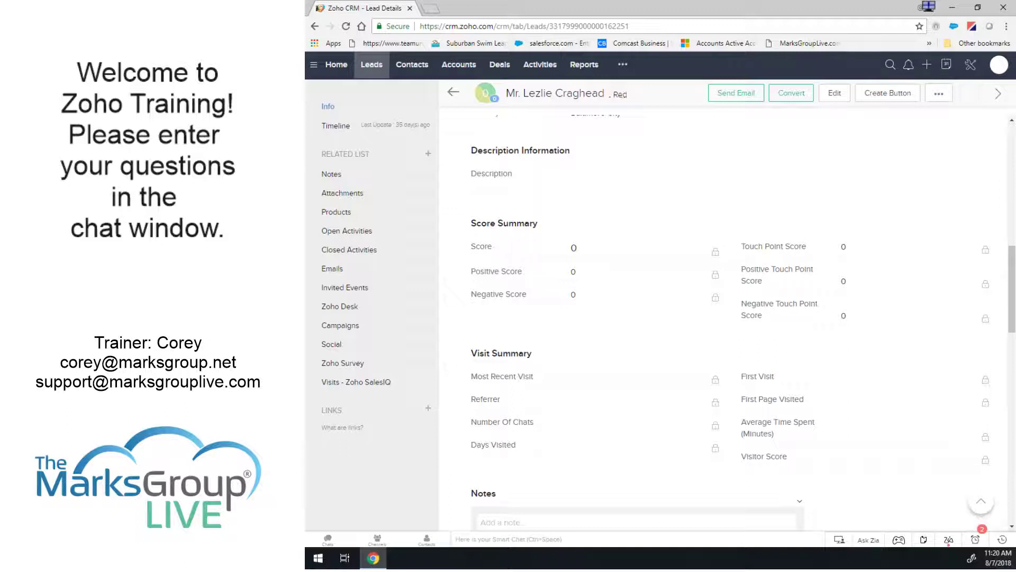
{"action": "left_click", "coordinate": [929, 7]}
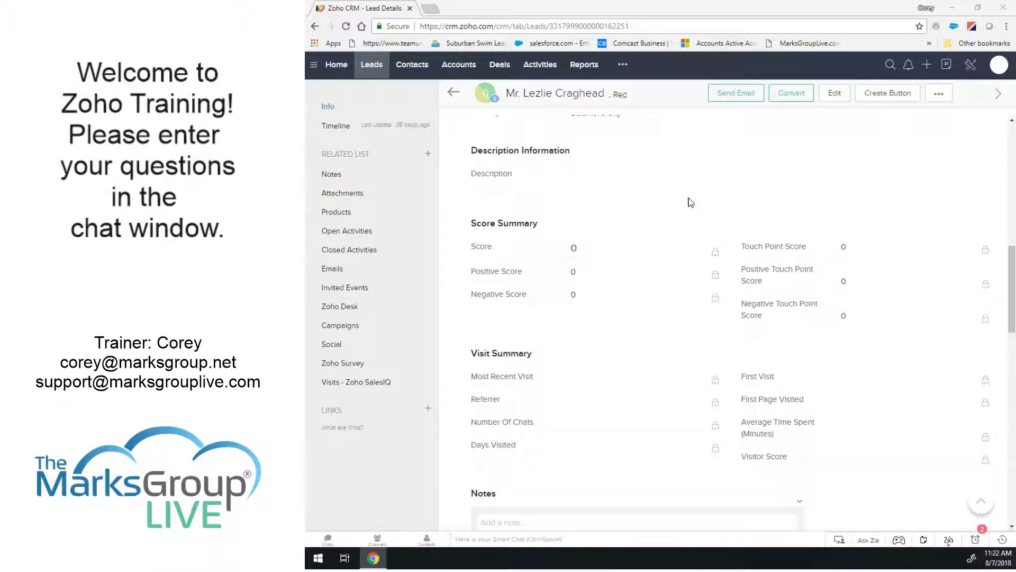
{"action": "left_click", "coordinate": [500, 66]}
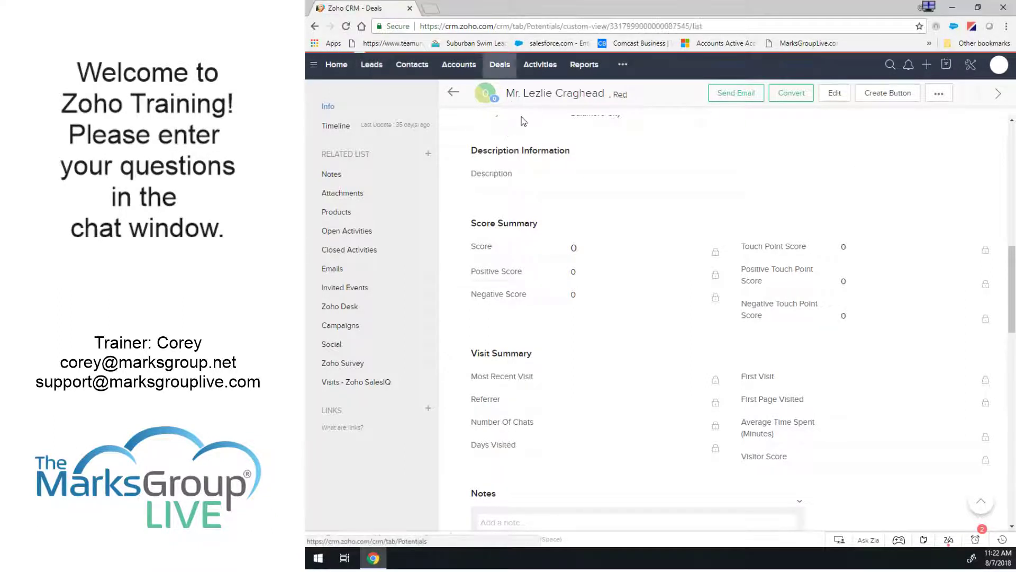
Glance at the Commercial Press deal, keep the All Deals view, then open the Chapman deal.
{"action": "left_click", "coordinate": [586, 197]}
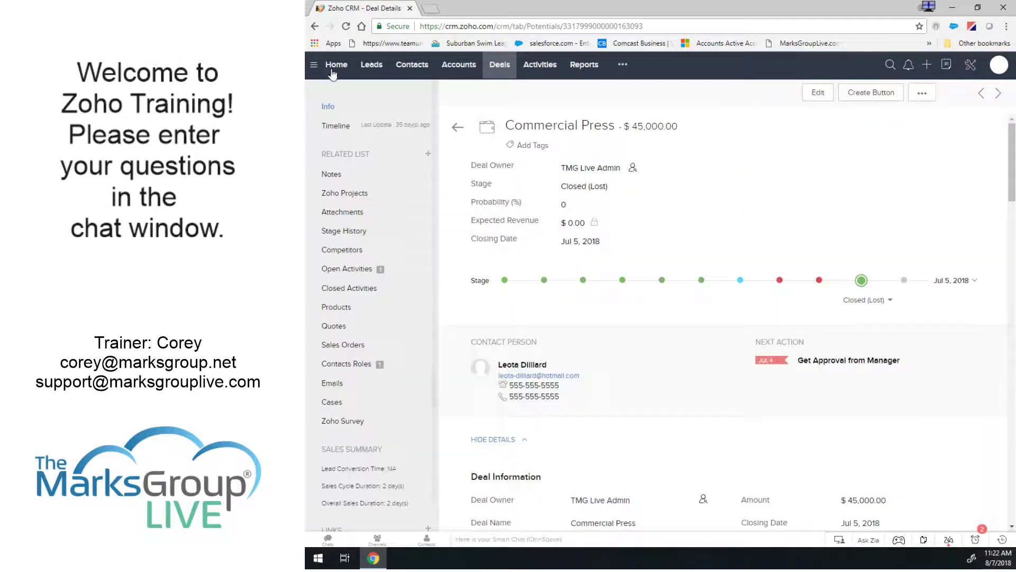
{"action": "left_click", "coordinate": [500, 65]}
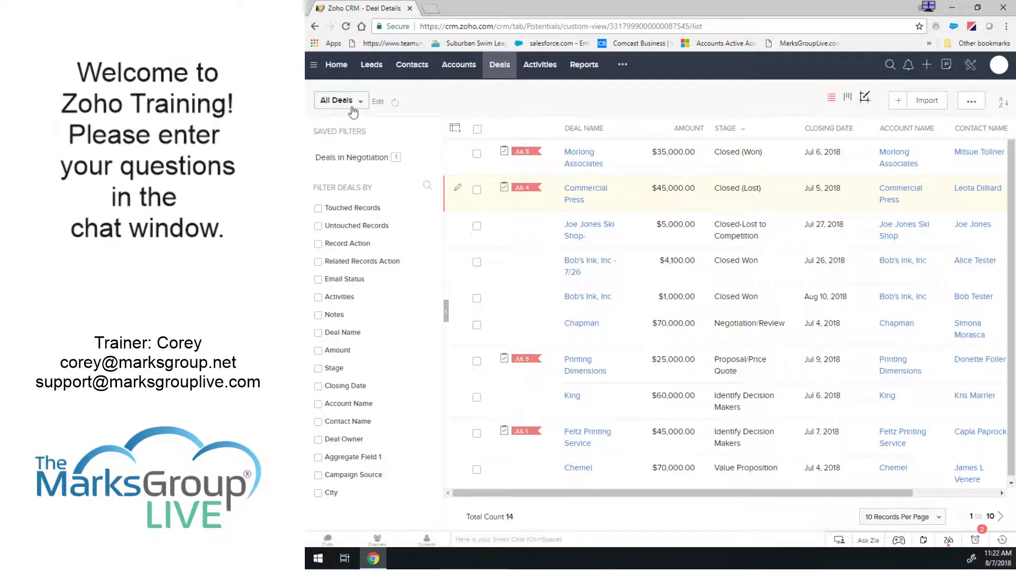
{"action": "left_click", "coordinate": [340, 102]}
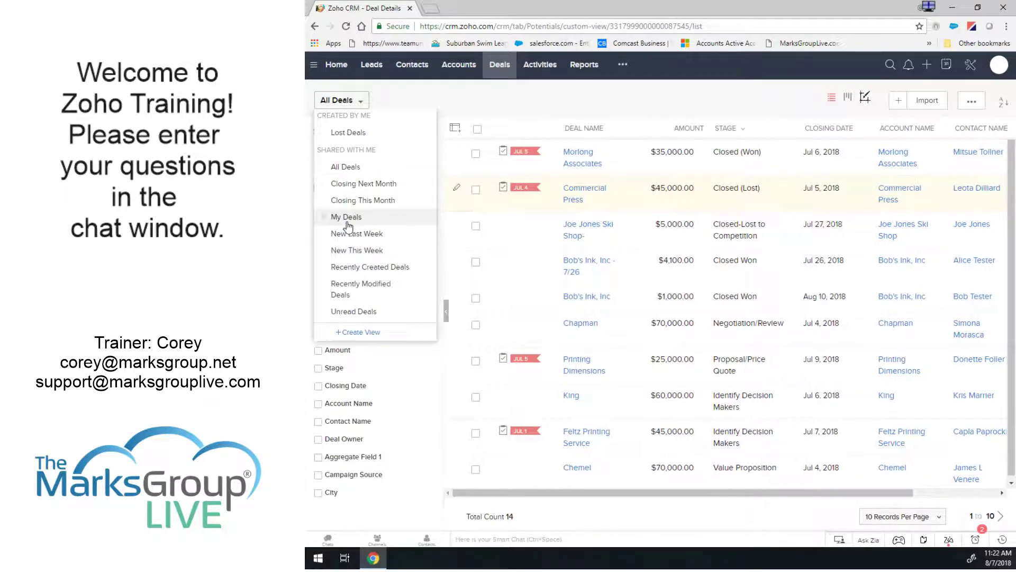
{"action": "left_click", "coordinate": [351, 168]}
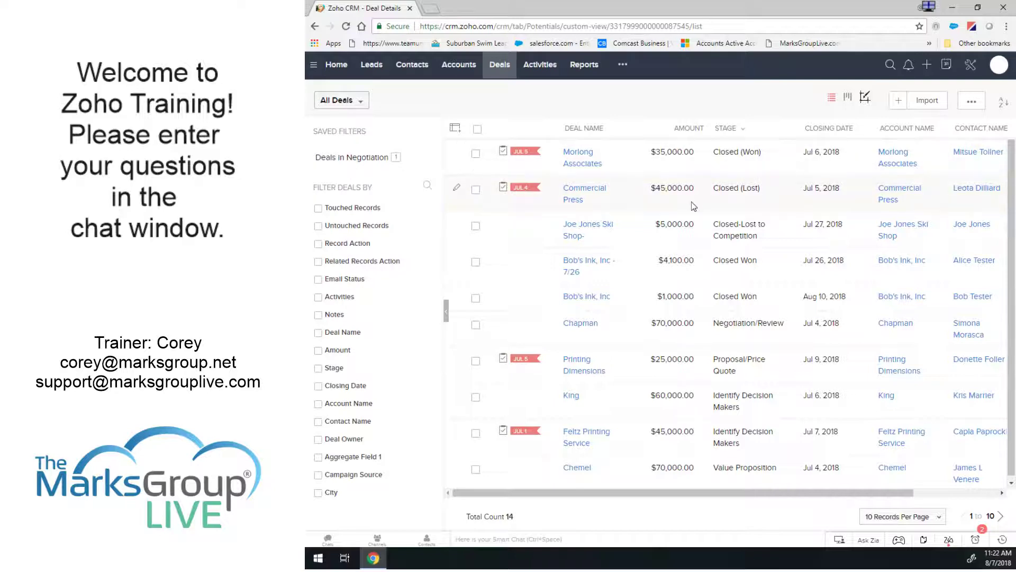
{"action": "left_click", "coordinate": [582, 324]}
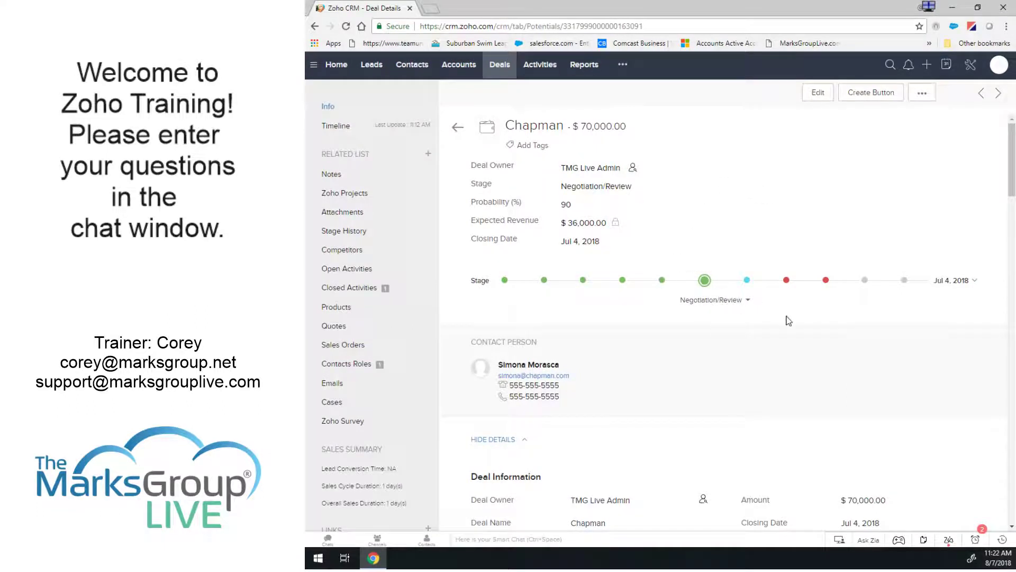
{"action": "scroll", "coordinate": [784, 318], "scroll_direction": "down", "scroll_amount": 2}
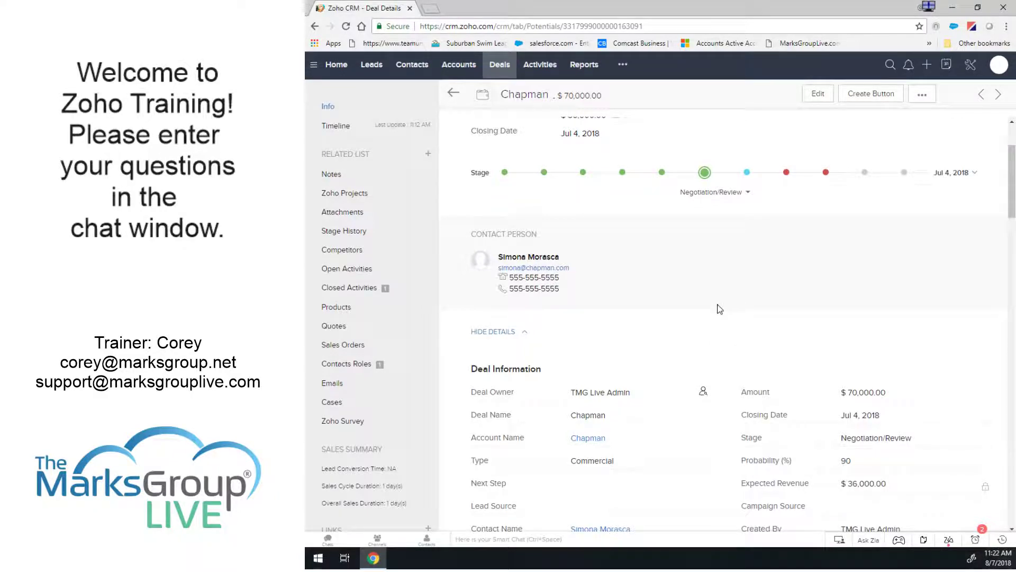
{"action": "scroll", "coordinate": [719, 314], "scroll_direction": "down", "scroll_amount": 2}
{"action": "scroll", "coordinate": [718, 315], "scroll_direction": "down", "scroll_amount": 1}
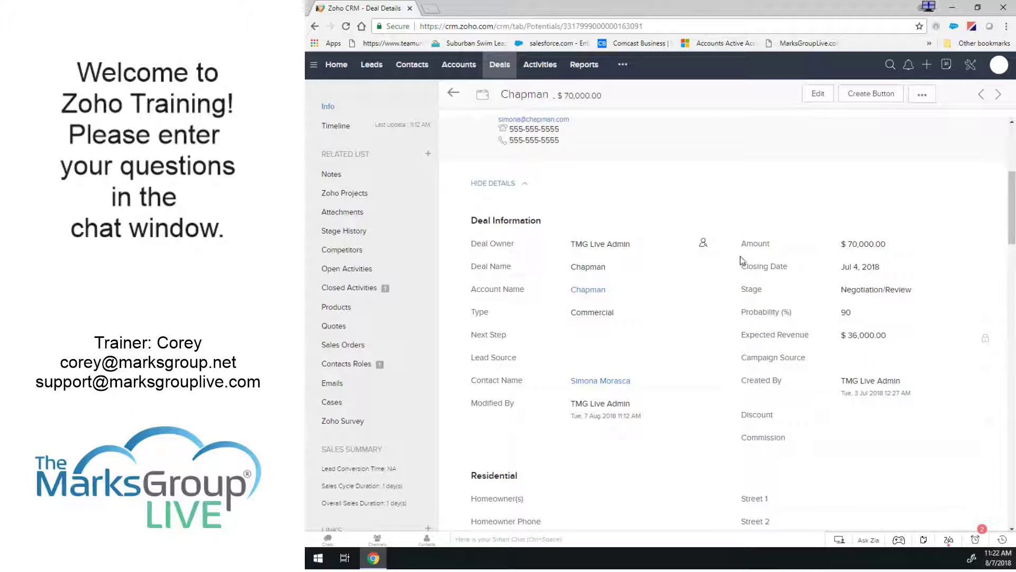
{"action": "scroll", "coordinate": [802, 208], "scroll_direction": "up", "scroll_amount": 5}
{"action": "scroll", "coordinate": [802, 212], "scroll_direction": "up", "scroll_amount": 1}
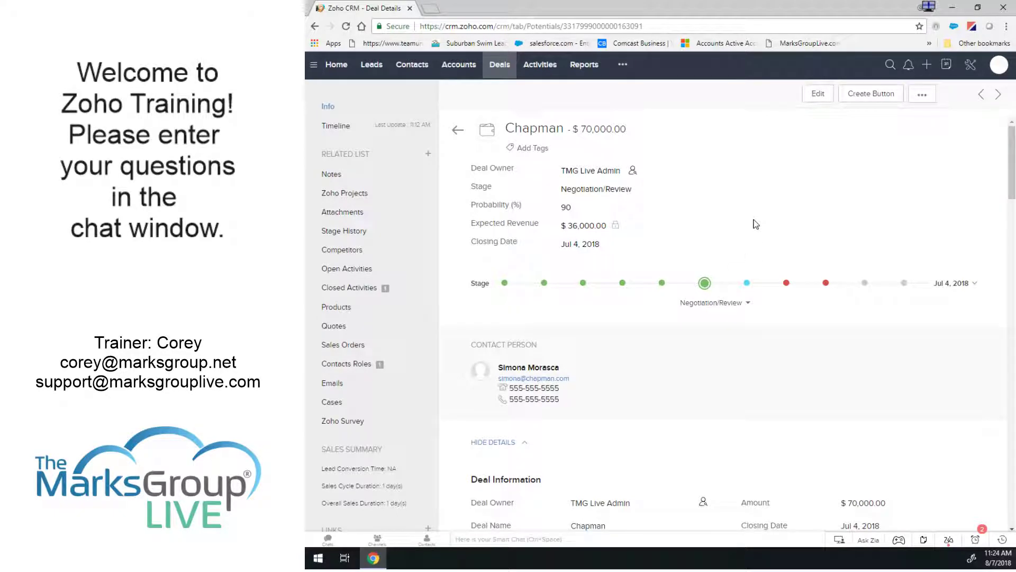
Navigate from Setup to the Deals module's Validation Rules under Modules and Fields.
{"action": "left_click", "coordinate": [970, 66]}
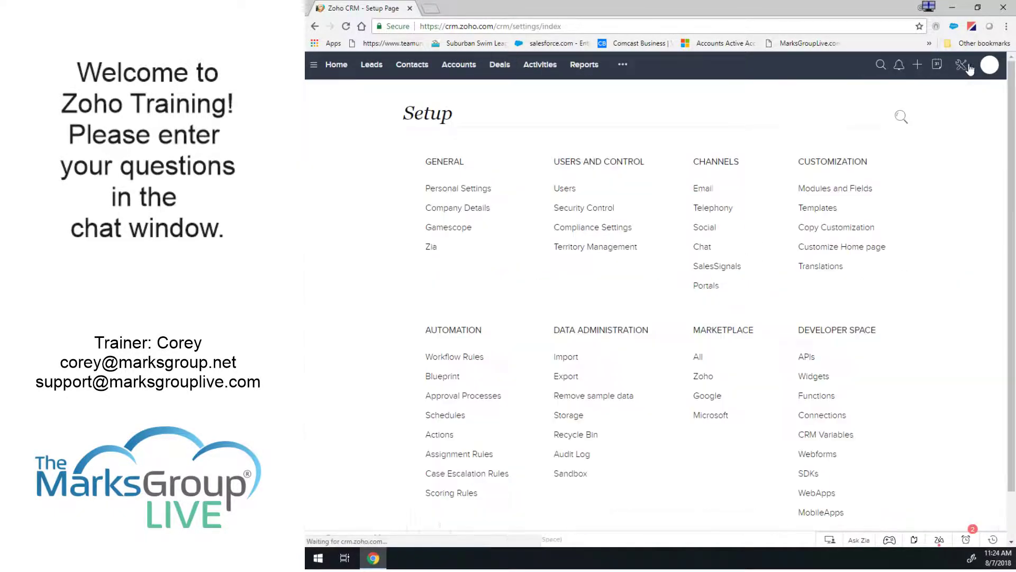
{"action": "left_click", "coordinate": [813, 189]}
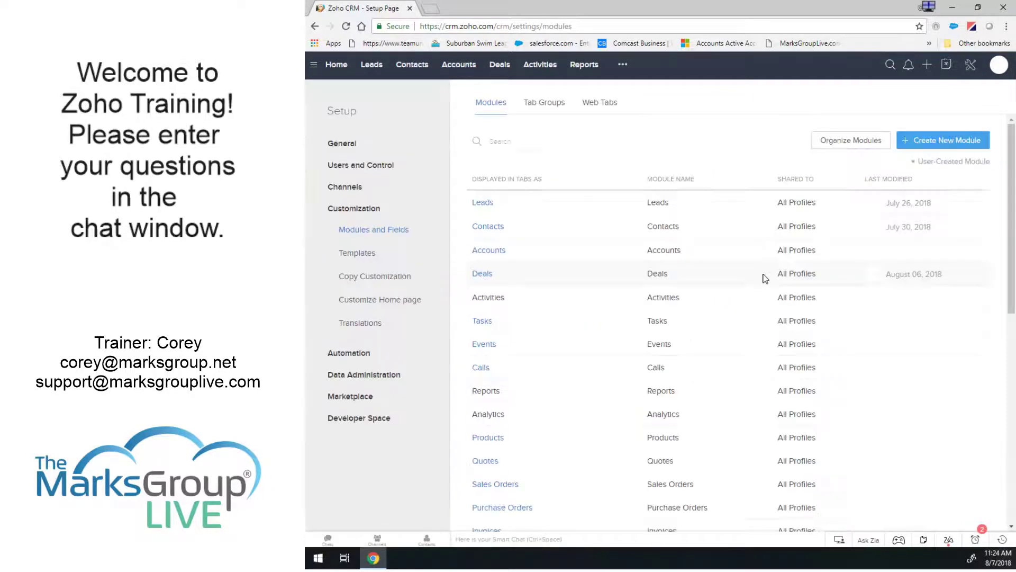
{"action": "left_click", "coordinate": [506, 272]}
{"action": "left_click", "coordinate": [482, 274]}
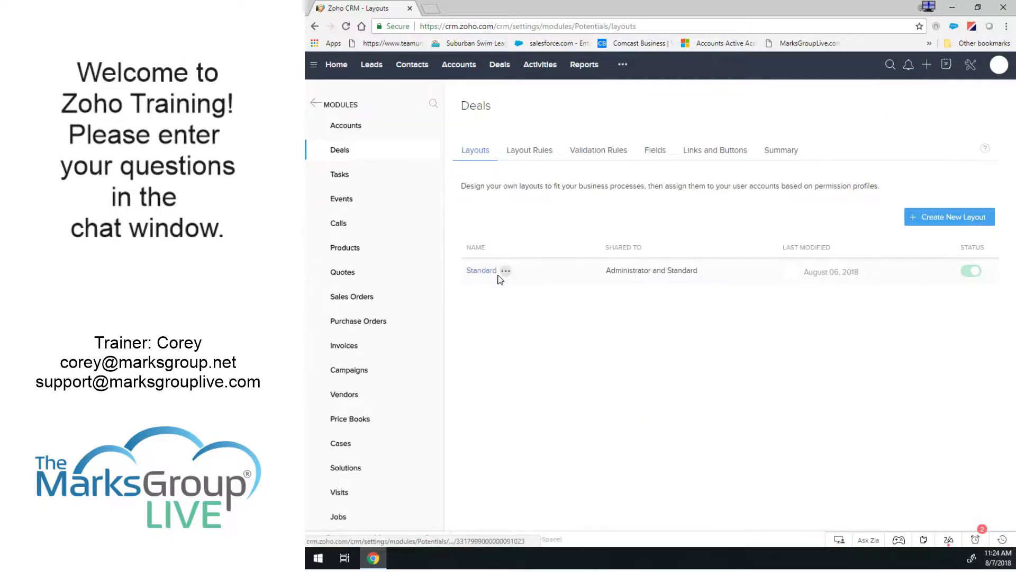
{"action": "left_click", "coordinate": [526, 152]}
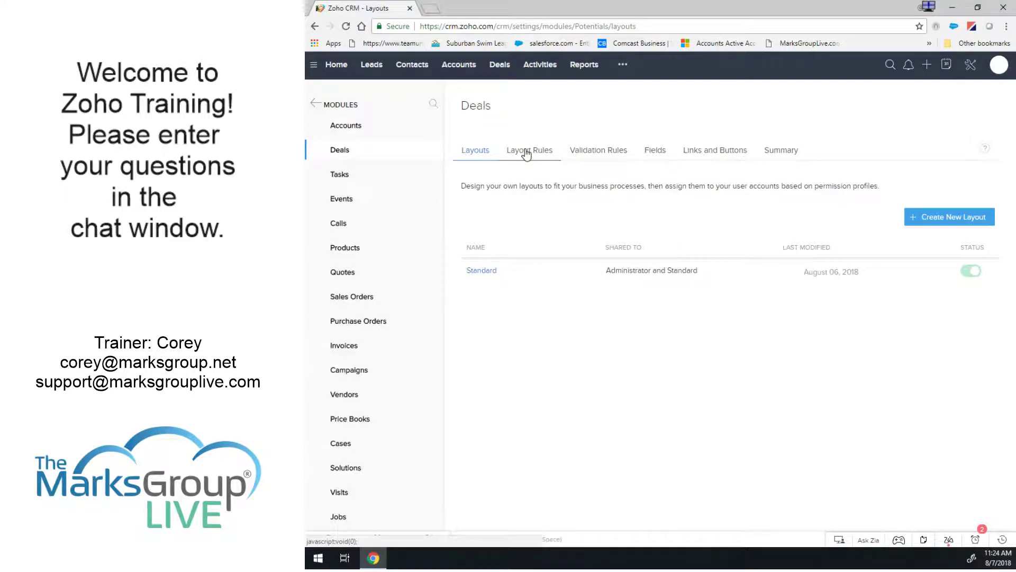
{"action": "left_click", "coordinate": [600, 154]}
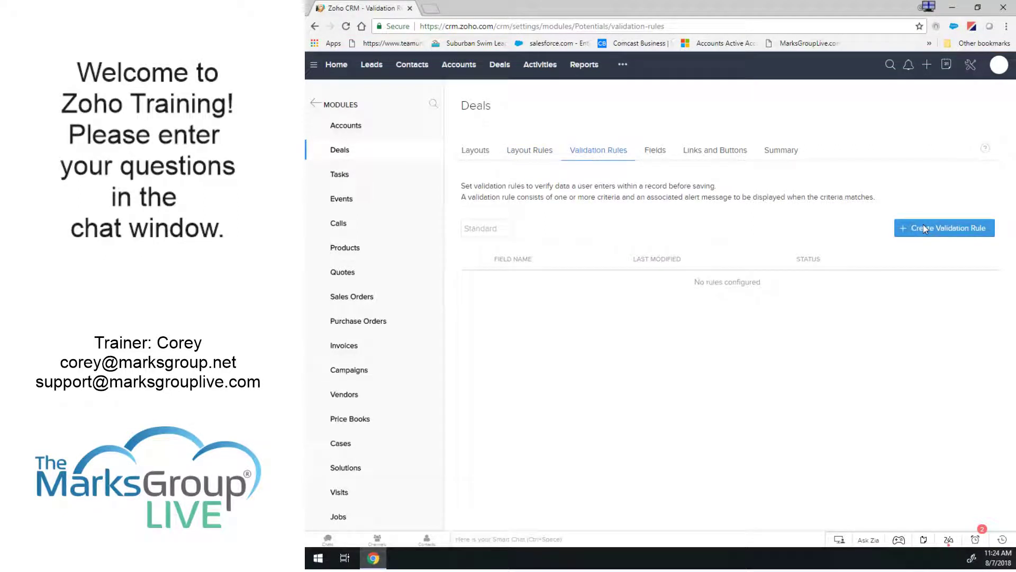
Create a new validation rule with the condition Commission greater than 50000.
{"action": "left_click", "coordinate": [923, 228]}
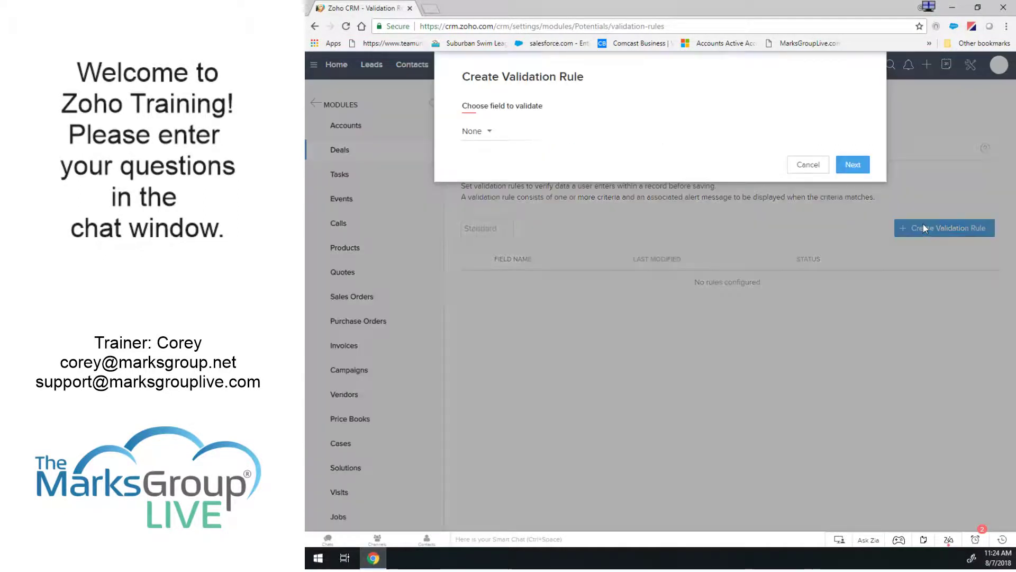
{"action": "left_click", "coordinate": [483, 136]}
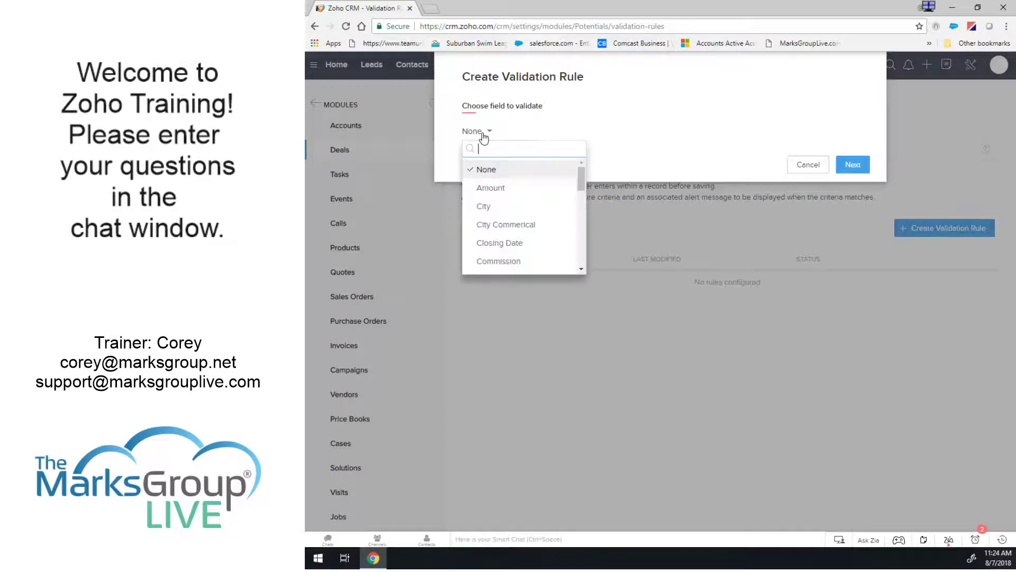
{"action": "left_click", "coordinate": [499, 262]}
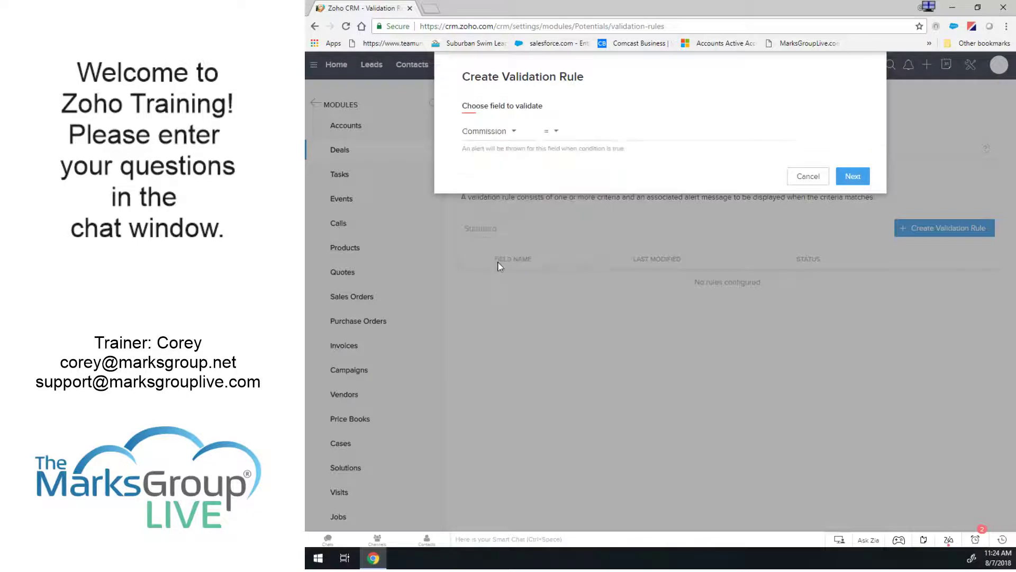
{"action": "left_click", "coordinate": [579, 135]}
{"action": "left_click", "coordinate": [560, 242]}
{"action": "left_click", "coordinate": [644, 135]}
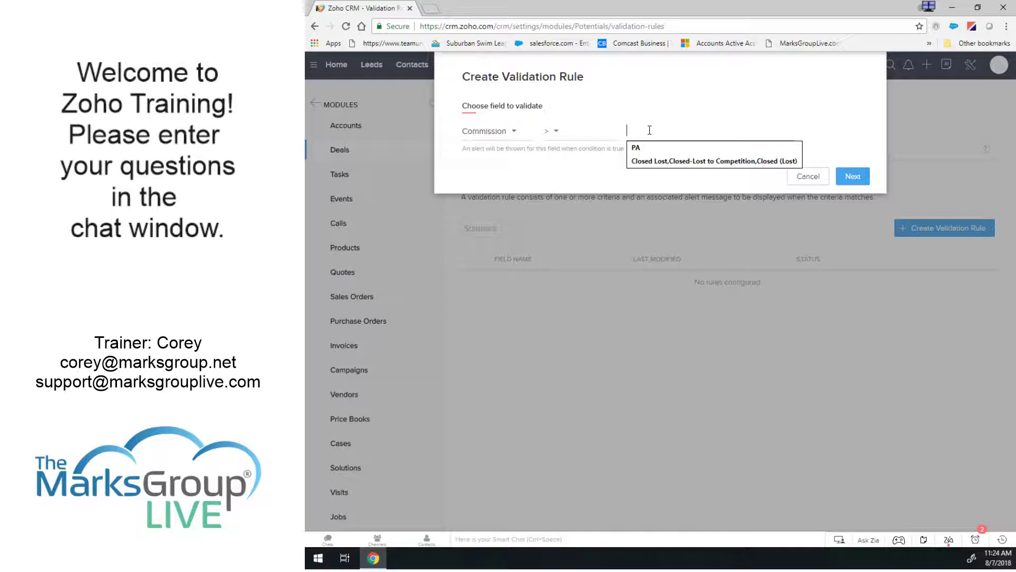
{"action": "type", "text": "5"}
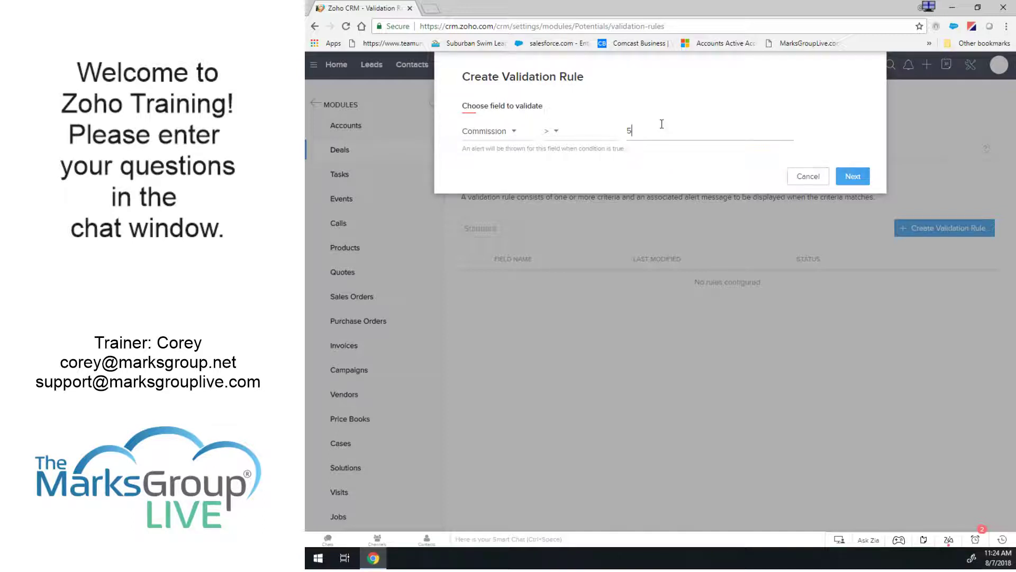
{"action": "type", "text": "0000"}
{"action": "left_click", "coordinate": [851, 176]}
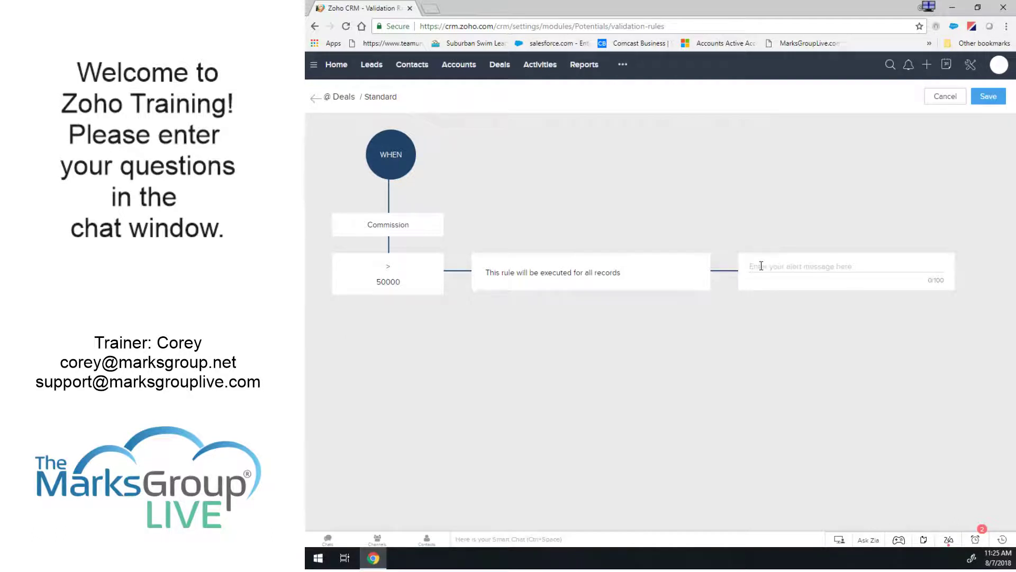
Draft the alert message, replacing 'Commission is too high based on value' with 'Verify Commission'.
{"action": "type", "text": "Commission is t"}
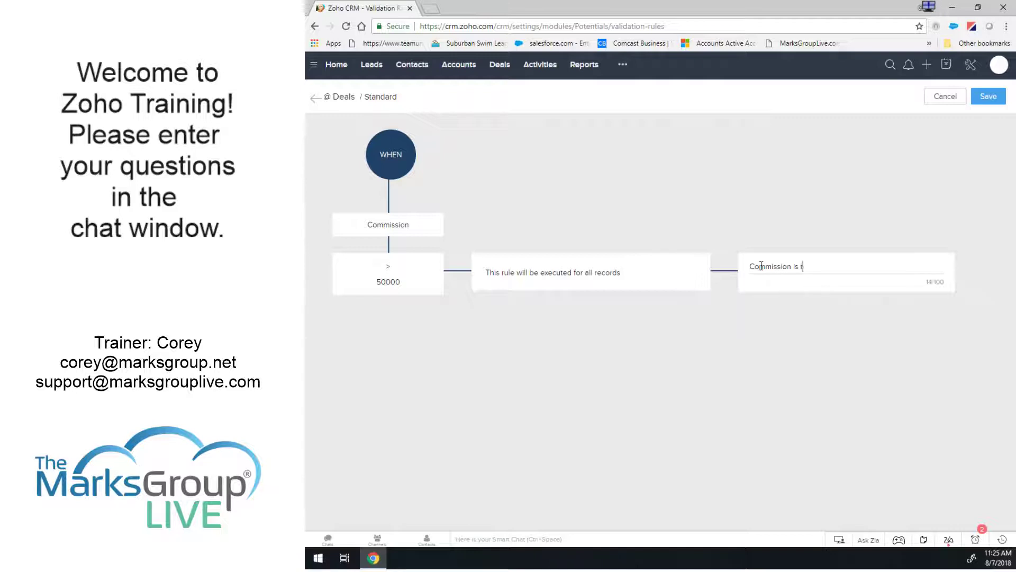
{"action": "type", "text": "oo high based on value"}
{"action": "key", "text": "ctrl+a"}
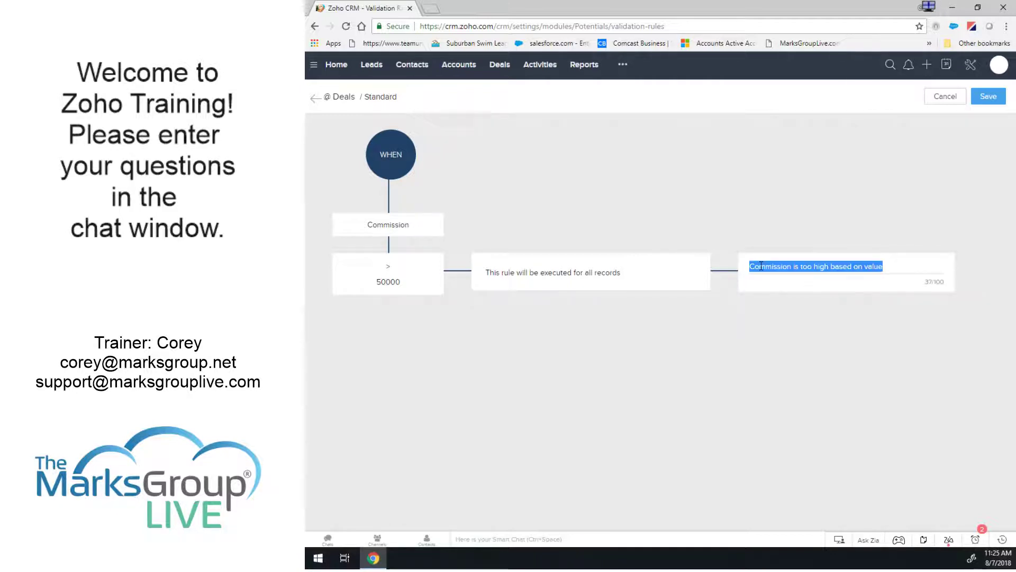
{"action": "type", "text": "Verify Comme"}
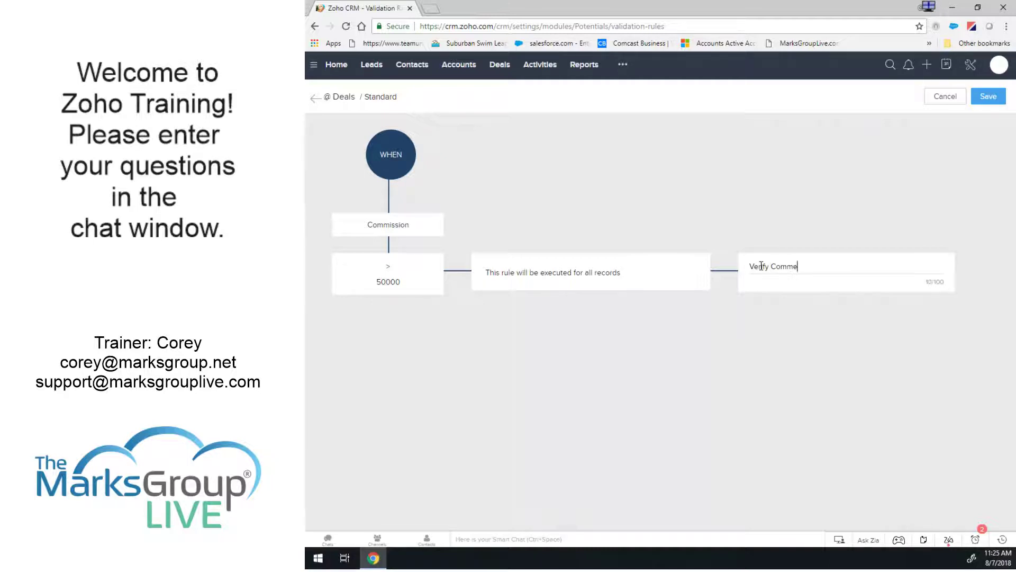
{"action": "key", "text": "BackSpace"}
{"action": "type", "text": "issoin"}
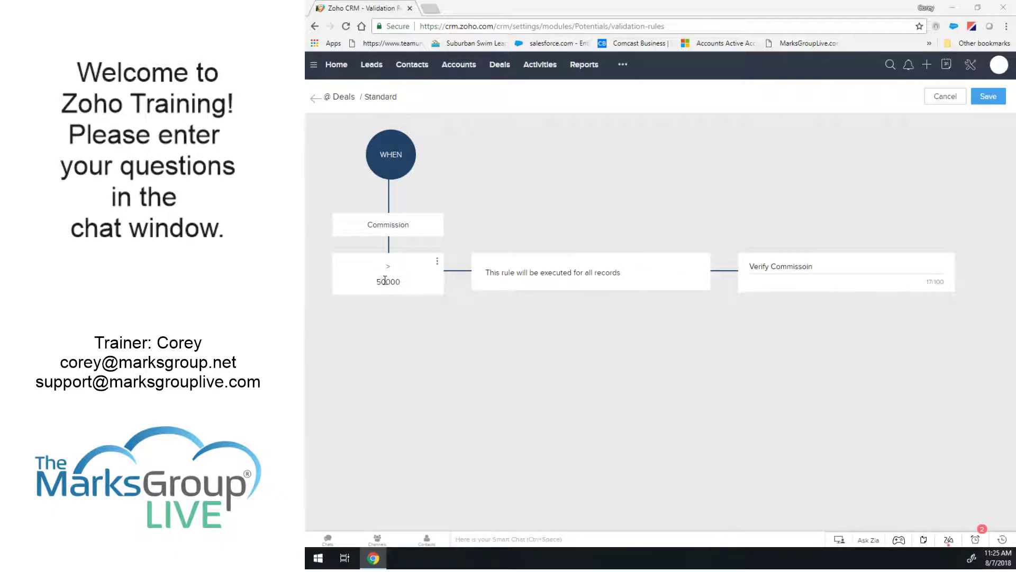
Change the Commission condition's threshold from 50000 to 5.
{"action": "left_click", "coordinate": [437, 266]}
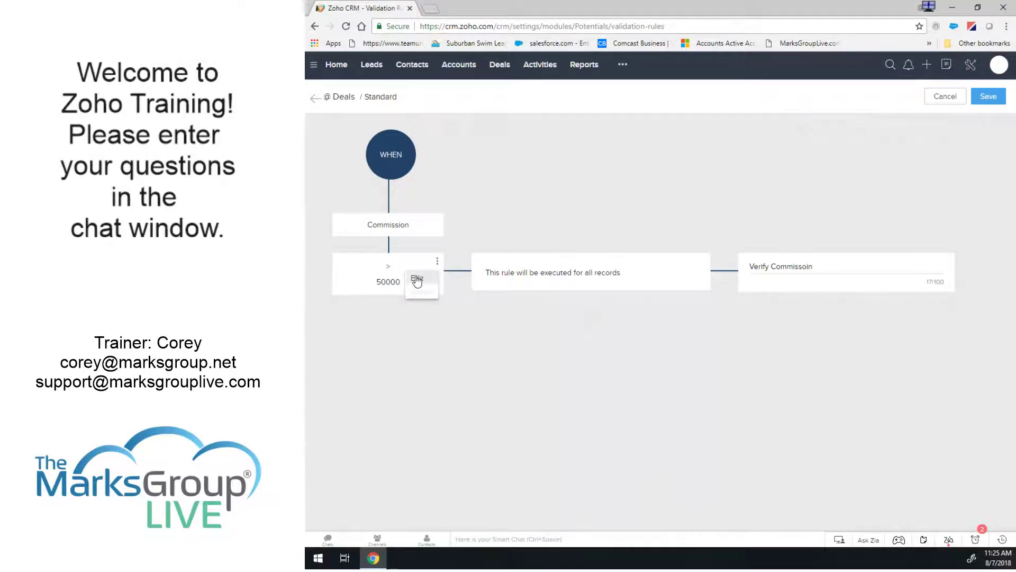
{"action": "left_click", "coordinate": [415, 277]}
{"action": "left_click_drag", "start_coordinate": [547, 332], "coordinate": [487, 338]}
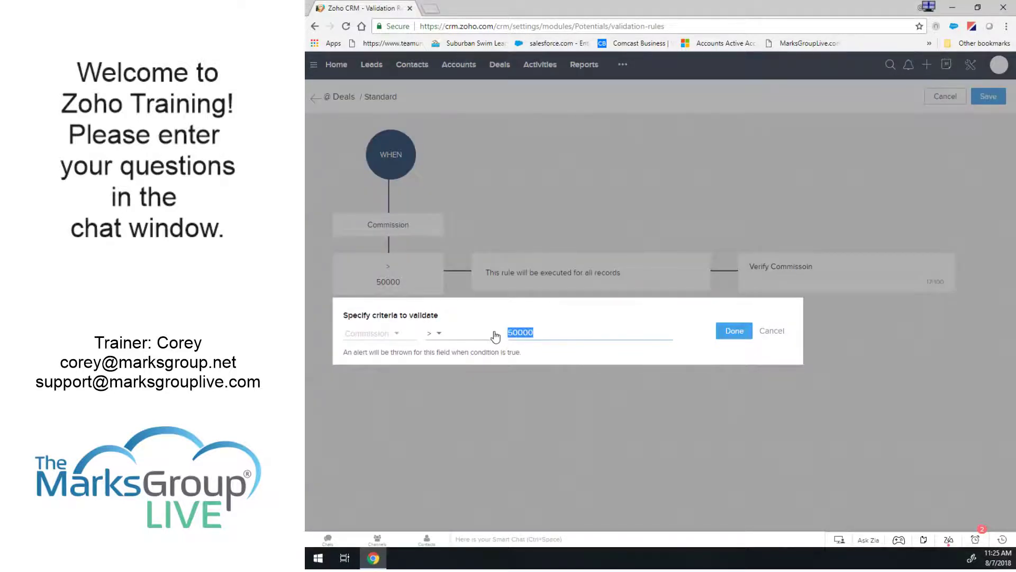
{"action": "type", "text": "5"}
{"action": "left_click", "coordinate": [727, 334]}
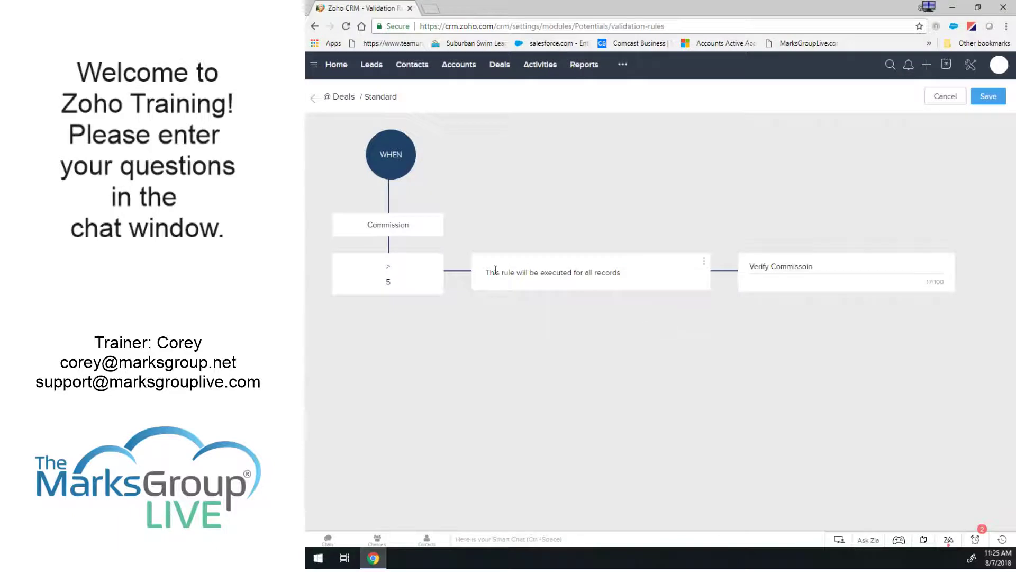
Set the alert message to 'Commission cannot be higher than 5%' and save the rule.
{"action": "double_click", "coordinate": [800, 268]}
{"action": "left_click_drag", "start_coordinate": [828, 267], "coordinate": [677, 270]}
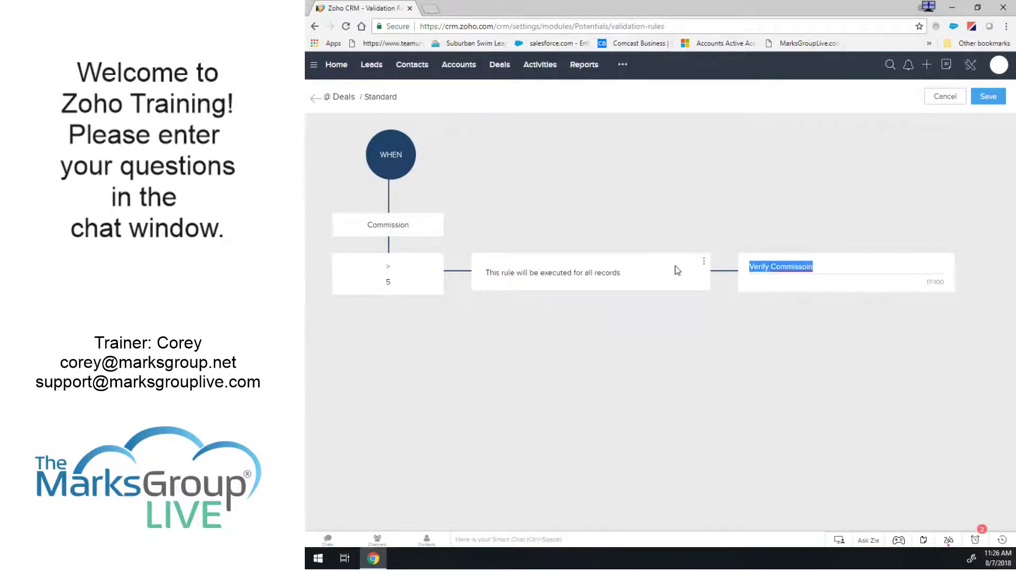
{"action": "type", "text": "Commission cann"}
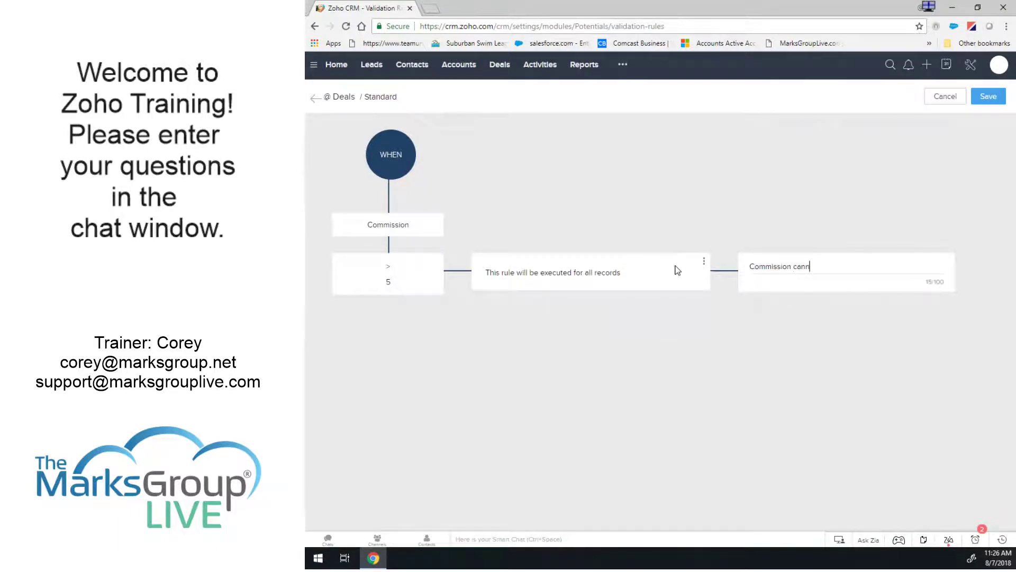
{"action": "key", "text": "BackSpace"}
{"action": "type", "text": "cannot be higher than 5%"}
{"action": "left_click", "coordinate": [984, 98]}
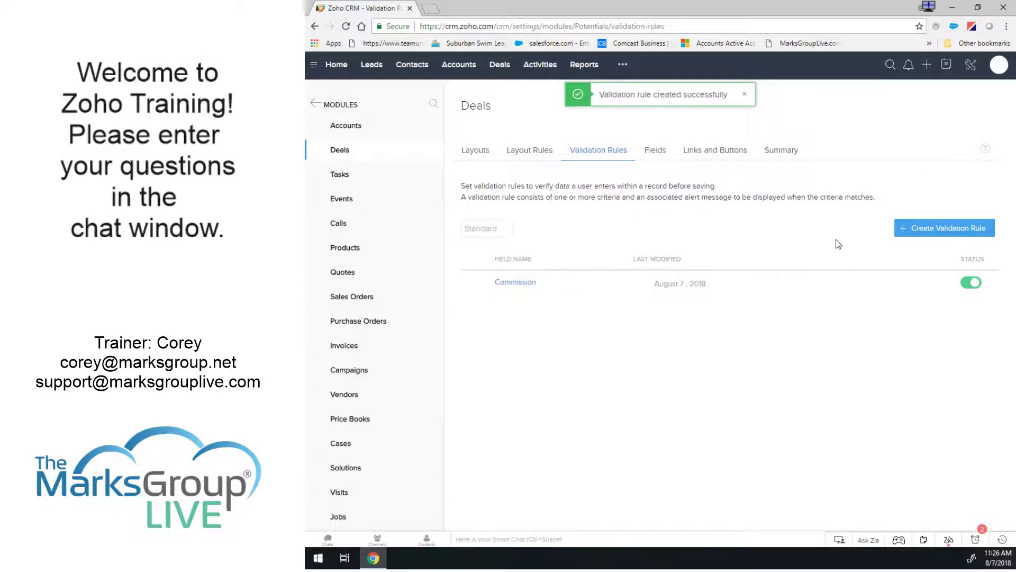
{"action": "left_click", "coordinate": [516, 282]}
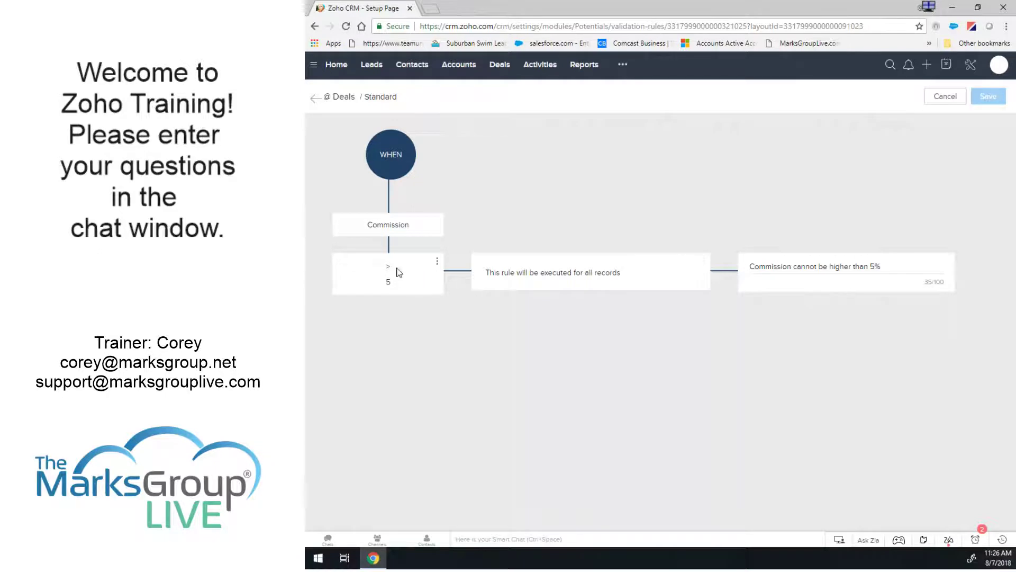
{"action": "left_click", "coordinate": [704, 262]}
{"action": "left_click", "coordinate": [686, 280]}
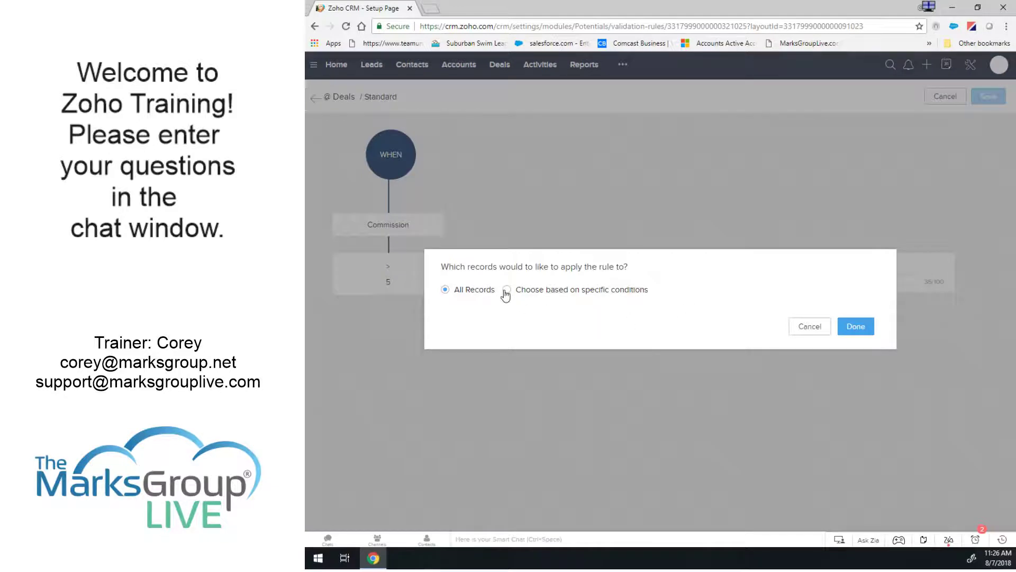
{"action": "left_click", "coordinate": [506, 289]}
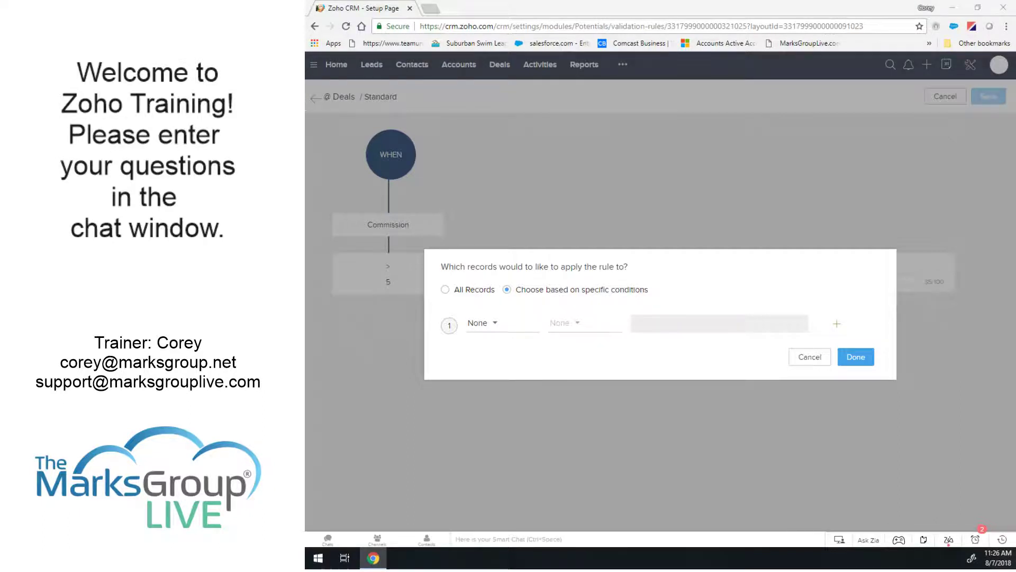
{"action": "left_click", "coordinate": [482, 325]}
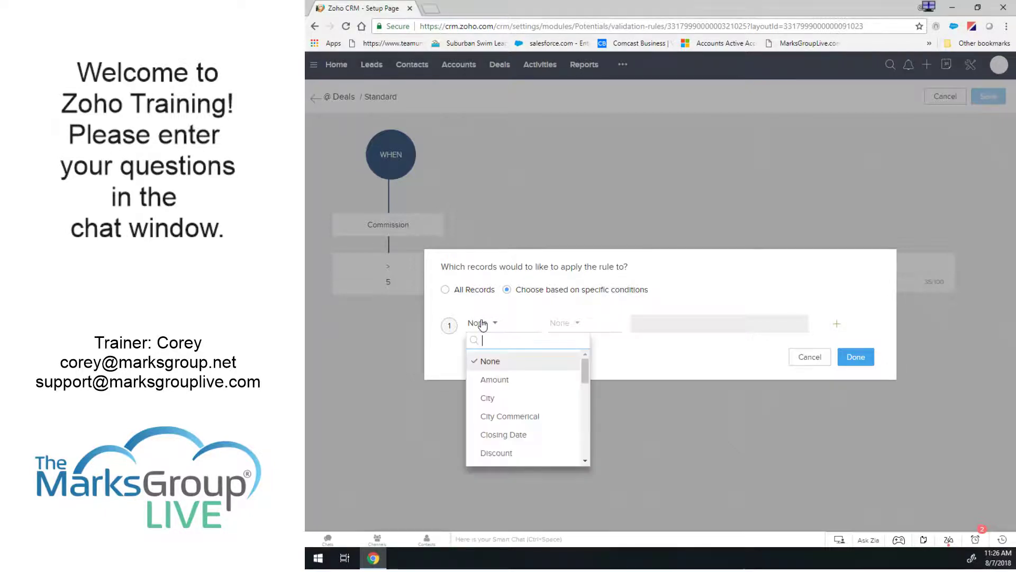
{"action": "left_click_drag", "start_coordinate": [584, 375], "coordinate": [574, 341]}
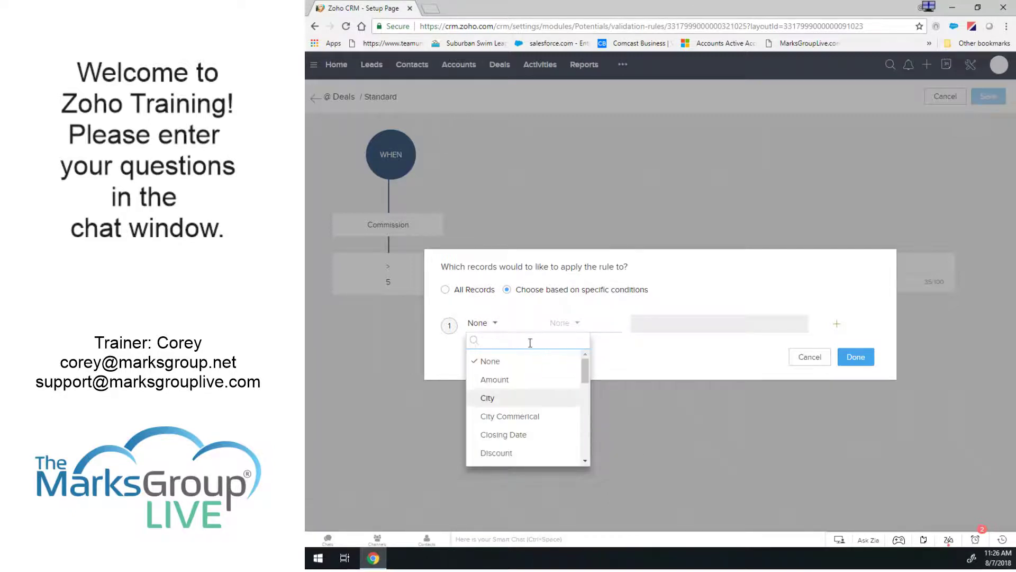
{"action": "type", "text": "owner"}
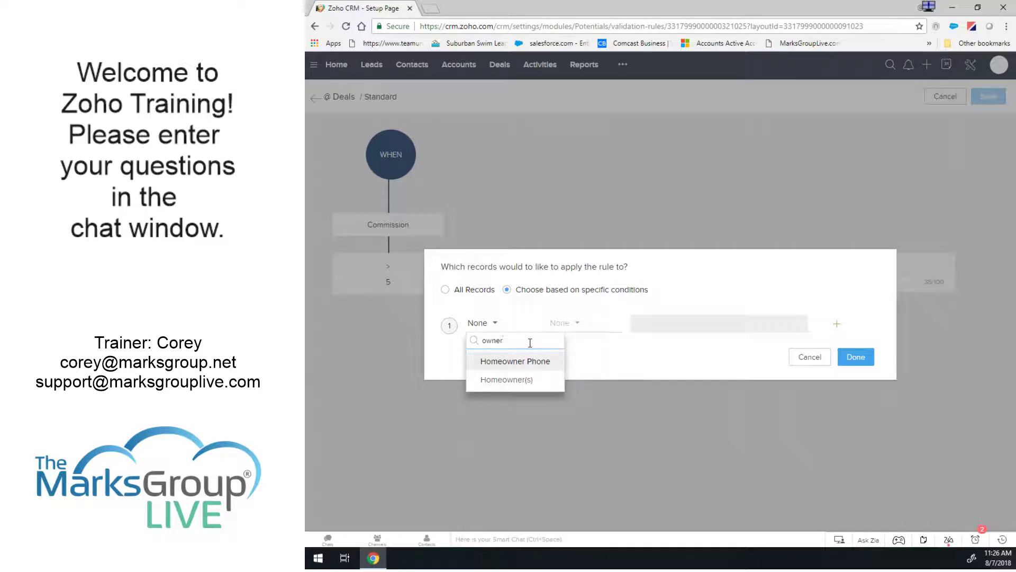
{"action": "key", "text": "BackSpace"}
{"action": "key", "text": "BackSpace"}
{"action": "key", "text": "BackSpace"}
{"action": "key", "text": "BackSpace"}
{"action": "key", "text": "BackSpace"}
{"action": "type", "text": "deal"}
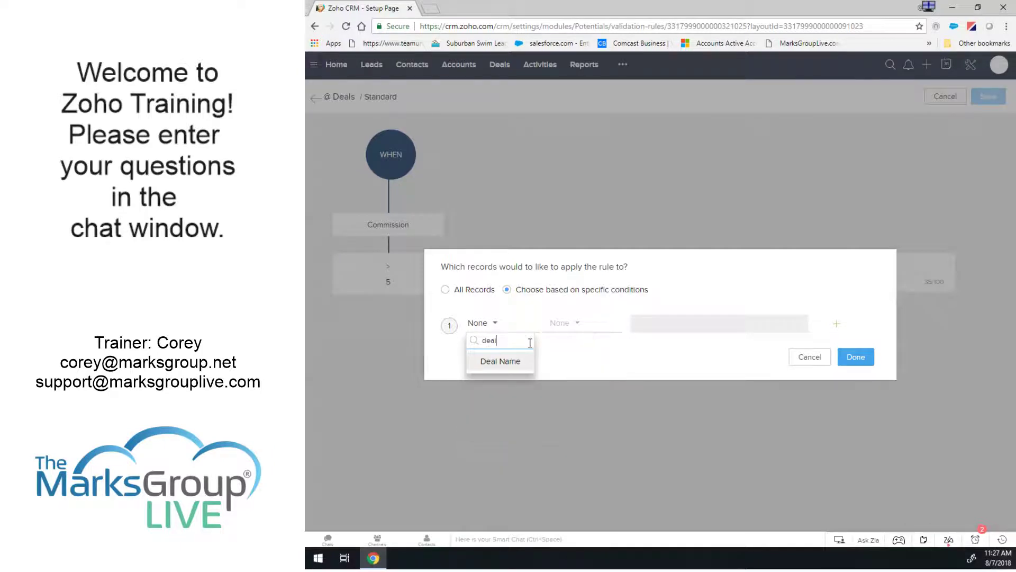
{"action": "key", "text": "BackSpace"}
{"action": "key", "text": "BackSpace"}
{"action": "key", "text": "BackSpace"}
{"action": "key", "text": "BackSpace"}
{"action": "type", "text": "ac"}
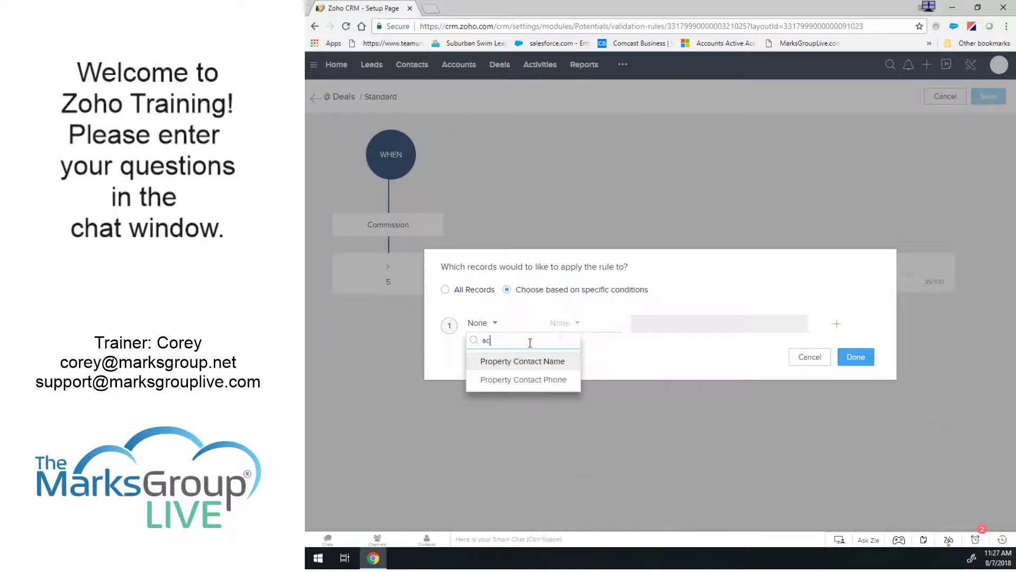
{"action": "type", "text": "c"}
{"action": "key", "text": "BackSpace"}
{"action": "key", "text": "BackSpace"}
{"action": "key", "text": "BackSpace"}
{"action": "type", "text": "re"}
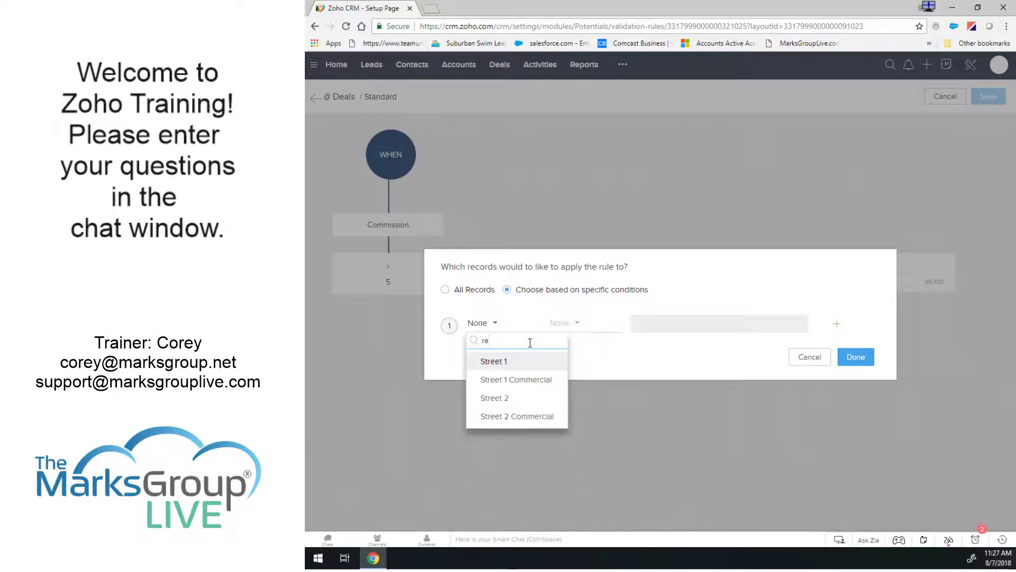
{"action": "key", "text": "BackSpace"}
{"action": "key", "text": "BackSpace"}
{"action": "type", "text": "acc"}
{"action": "key", "text": "BackSpace"}
{"action": "key", "text": "BackSpace"}
{"action": "key", "text": "BackSpace"}
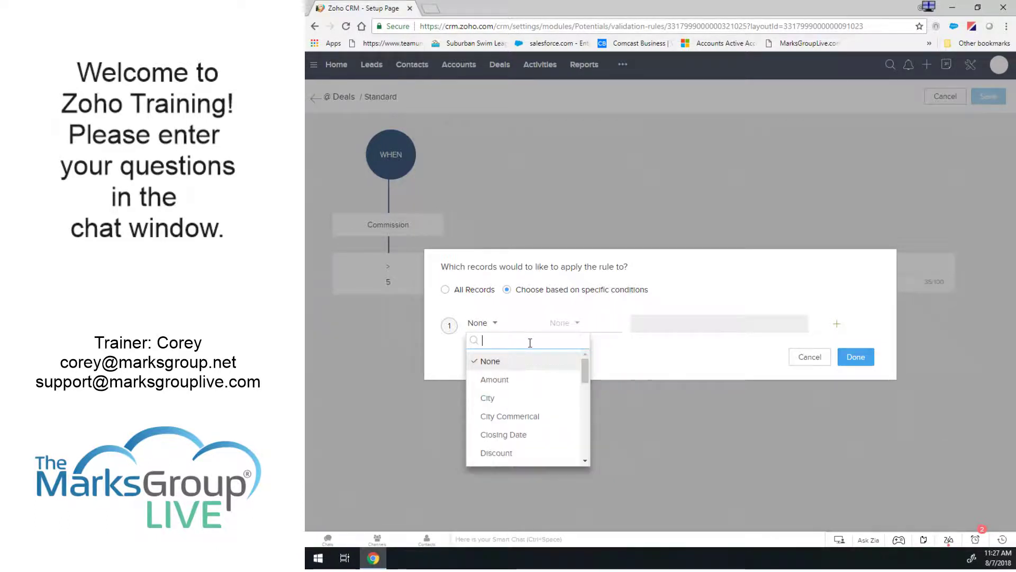
{"action": "type", "text": "sa"}
{"action": "key", "text": "BackSpace"}
{"action": "key", "text": "BackSpace"}
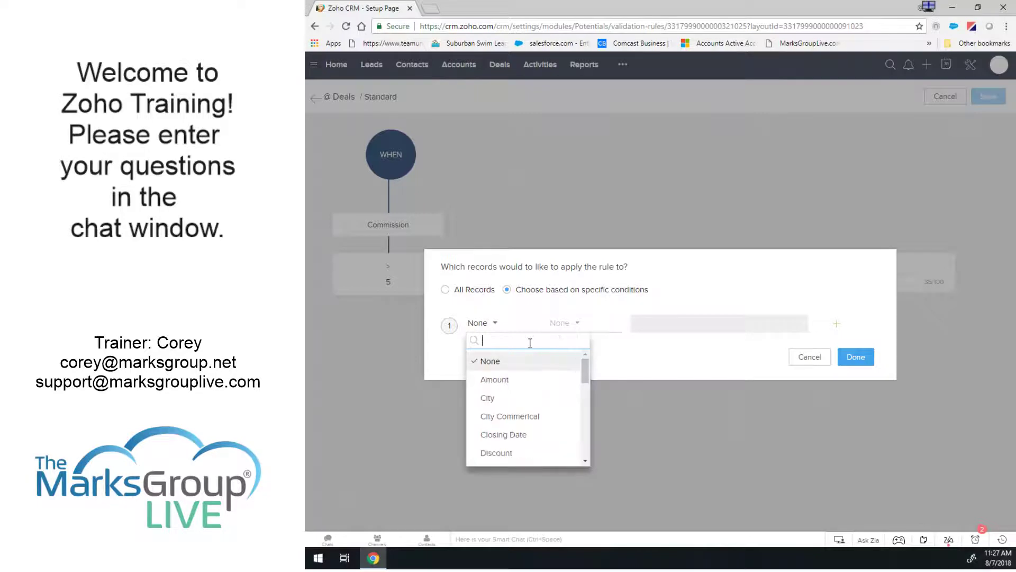
{"action": "left_click", "coordinate": [676, 272]}
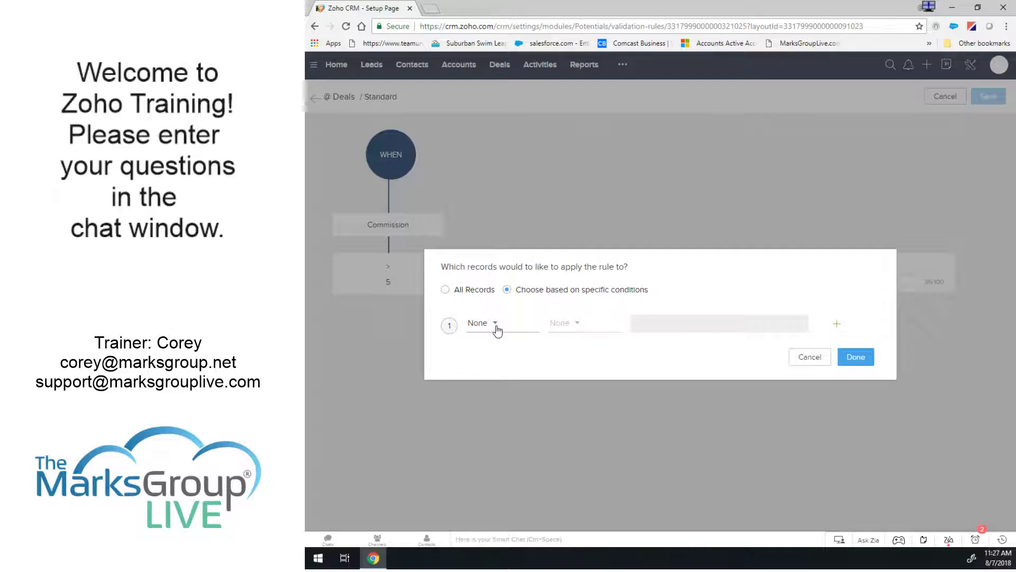
{"action": "left_click", "coordinate": [446, 290]}
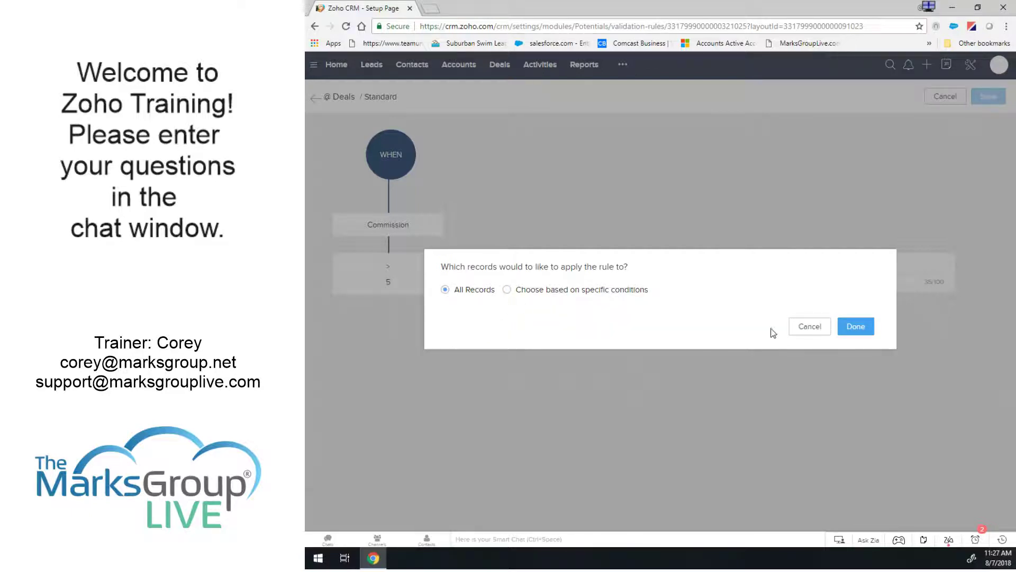
{"action": "left_click", "coordinate": [818, 330]}
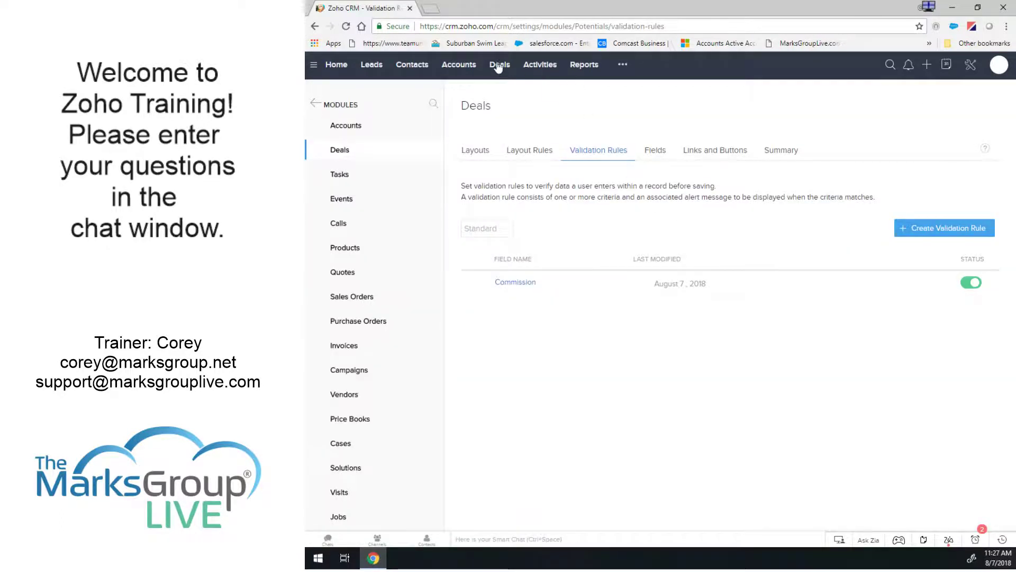
On the Chapman deal, try saving a Commission of 7 to trigger the alert.
{"action": "left_click", "coordinate": [498, 65]}
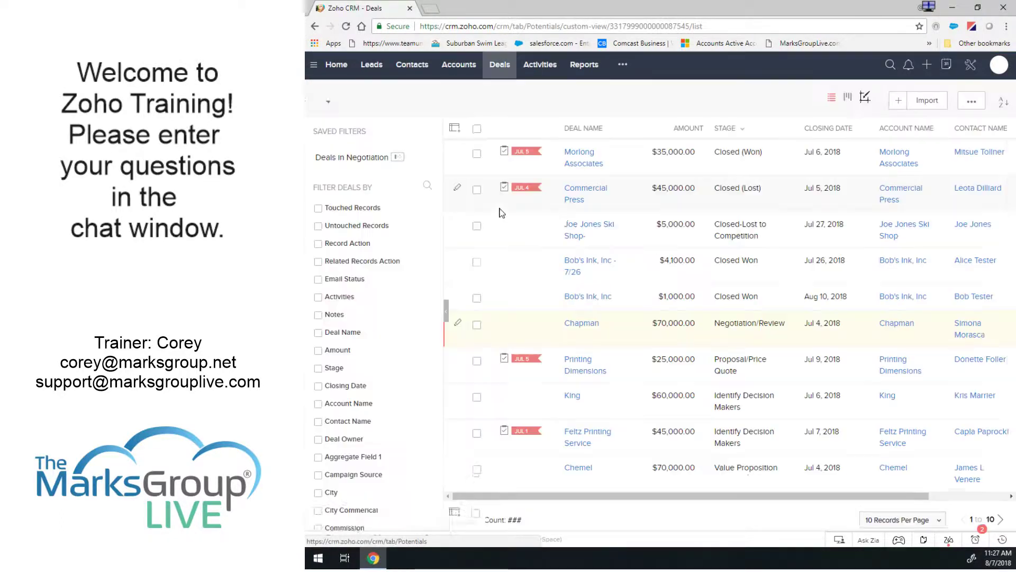
{"action": "left_click", "coordinate": [588, 322]}
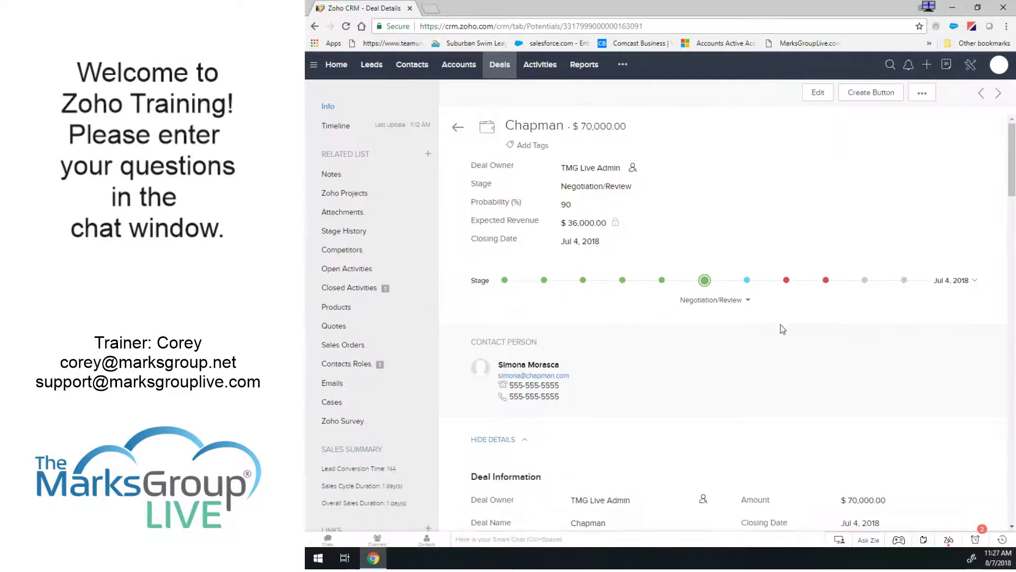
{"action": "scroll", "coordinate": [817, 354], "scroll_direction": "down", "scroll_amount": 3}
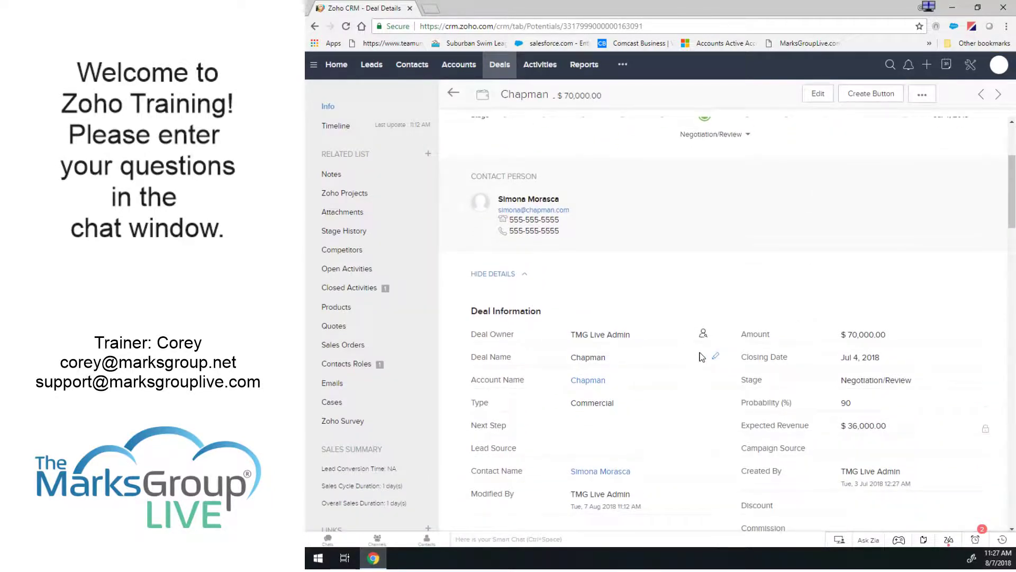
{"action": "scroll", "coordinate": [702, 356], "scroll_direction": "down", "scroll_amount": 4}
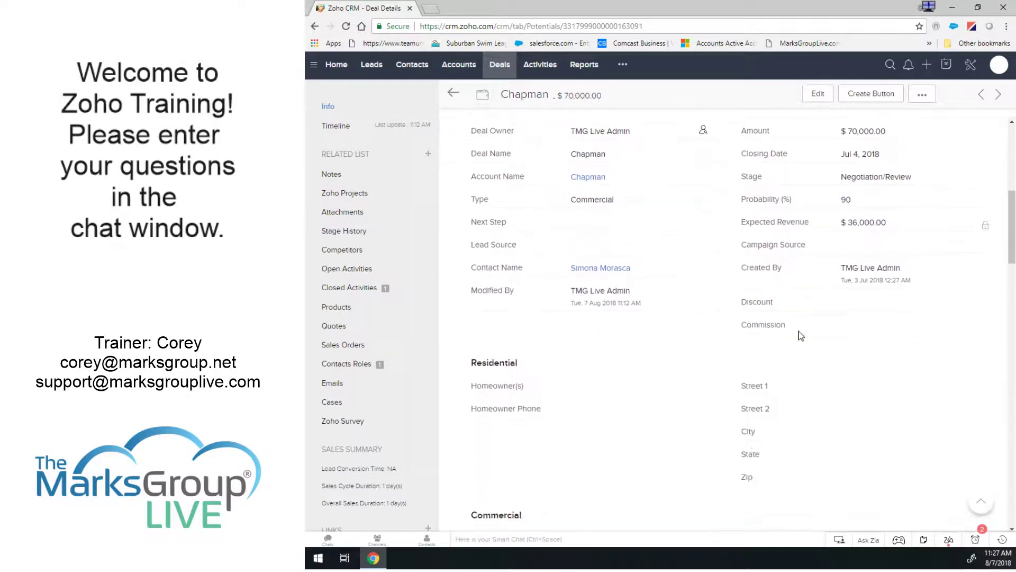
{"action": "left_click", "coordinate": [983, 329]}
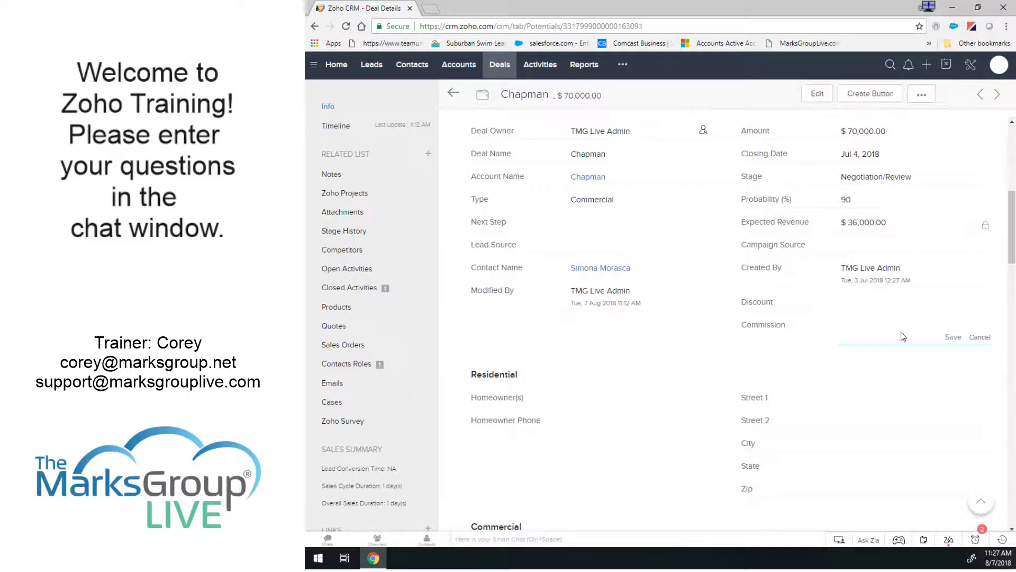
{"action": "type", "text": "7"}
{"action": "left_click", "coordinate": [954, 337]}
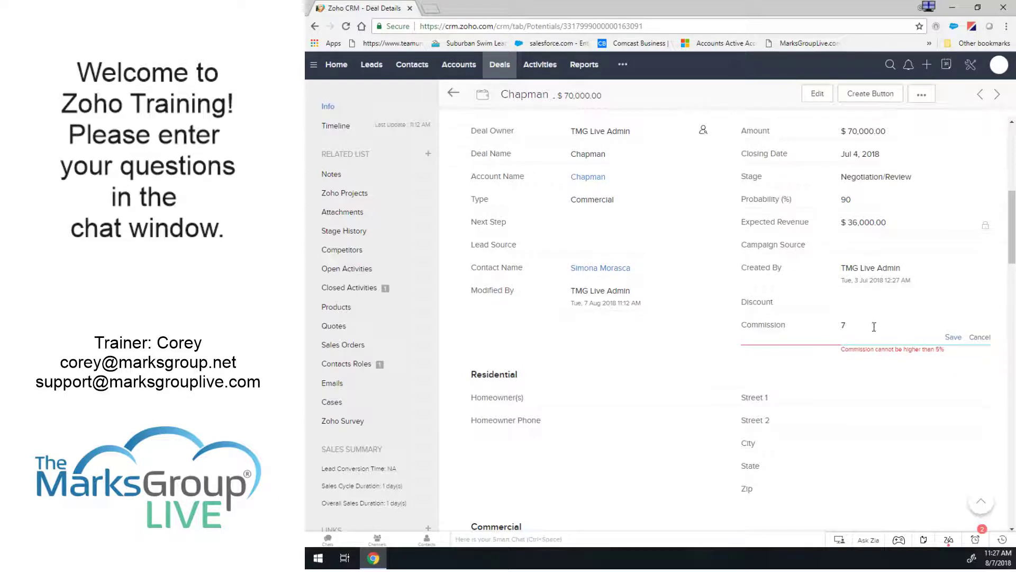
Change the Chapman deal's Commission to 5 and save it.
{"action": "double_click", "coordinate": [834, 329]}
{"action": "type", "text": "5"}
{"action": "left_click", "coordinate": [953, 337]}
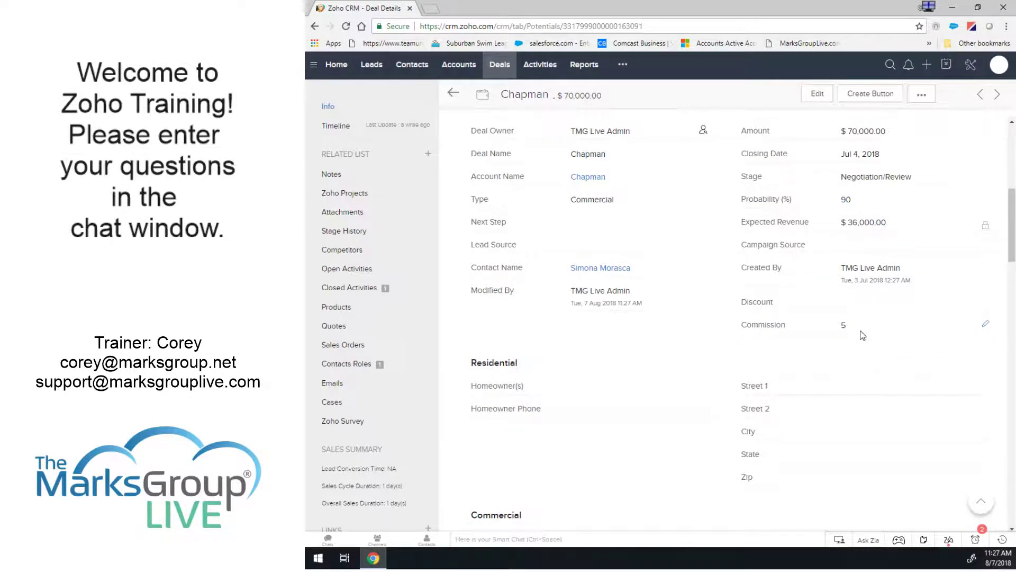
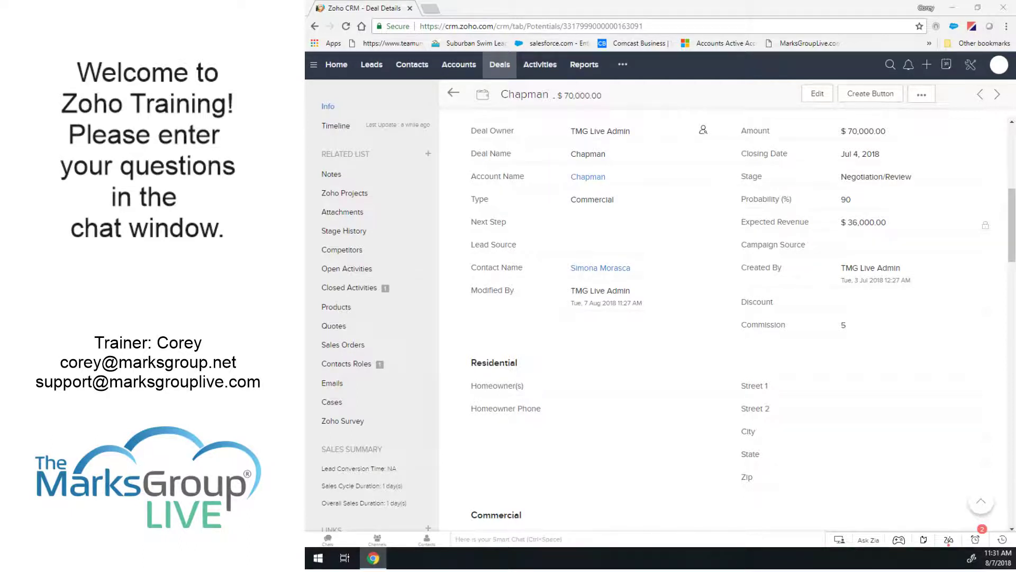
Leave the Chapman deal and open Zoho CRM Setup from the wrench icon.
{"action": "left_click", "coordinate": [970, 64]}
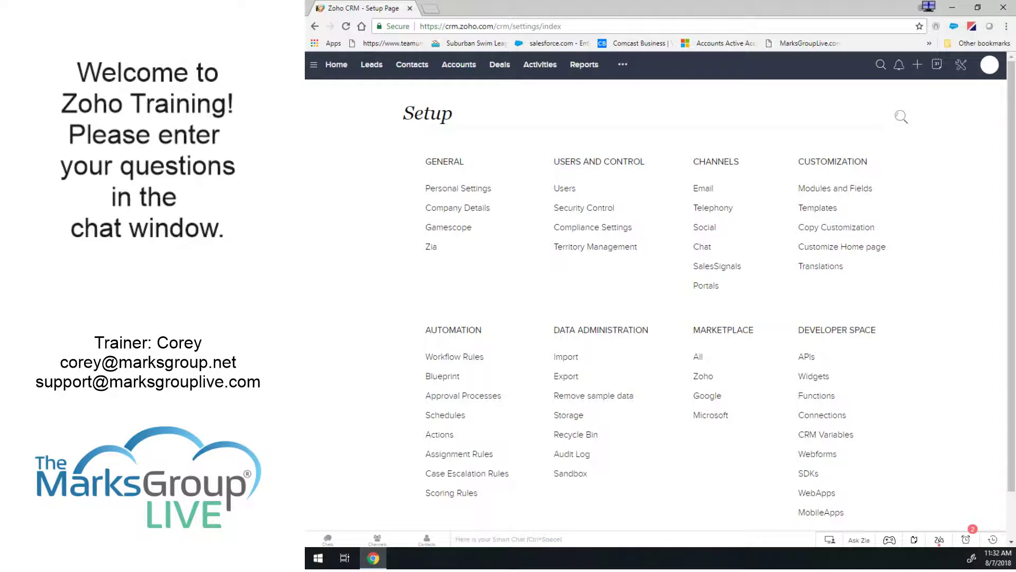
Open Assignment Rules under Automation in Setup.
{"action": "left_click", "coordinate": [467, 455]}
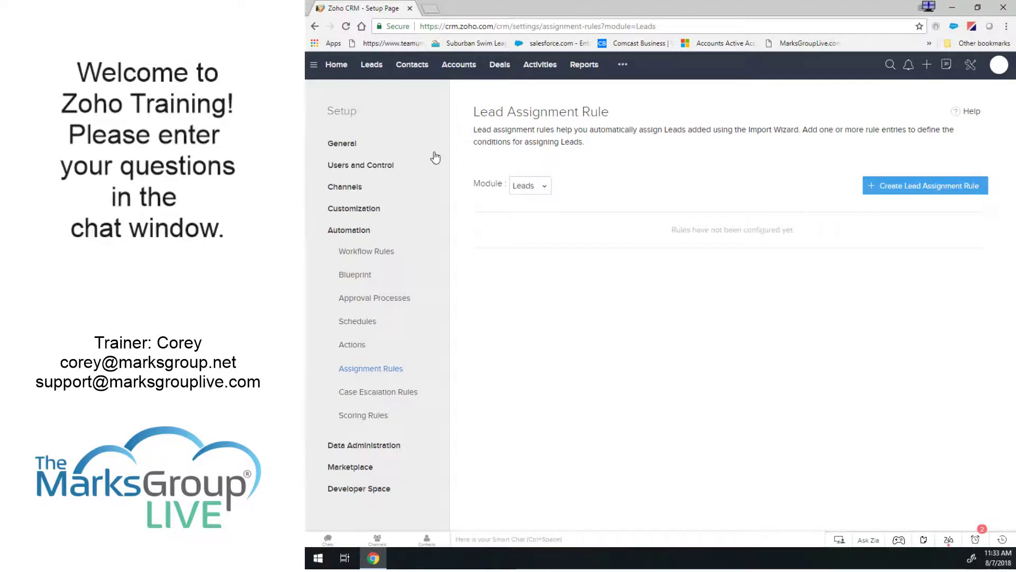
{"action": "left_click", "coordinate": [530, 187]}
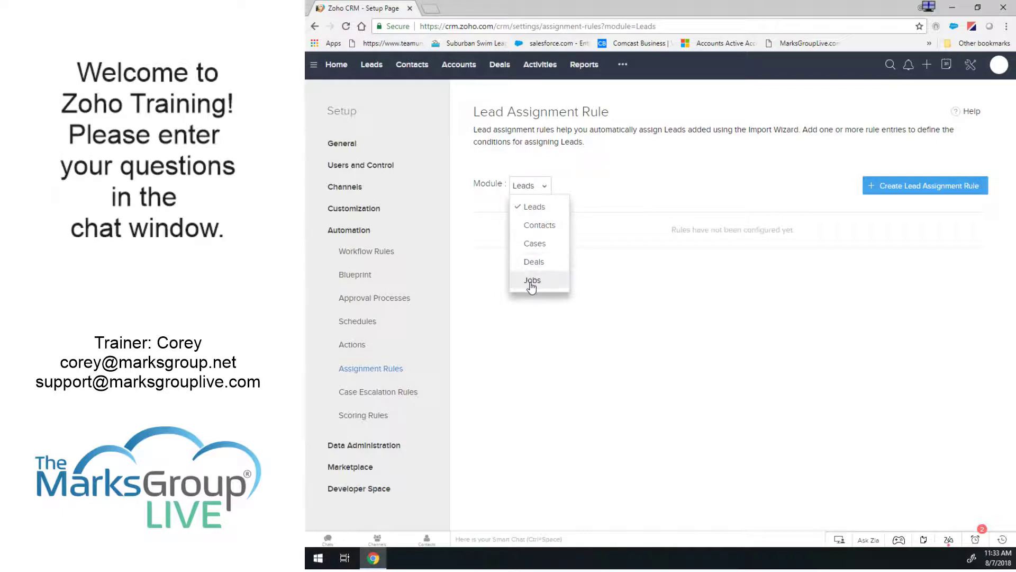
{"action": "left_click", "coordinate": [655, 293]}
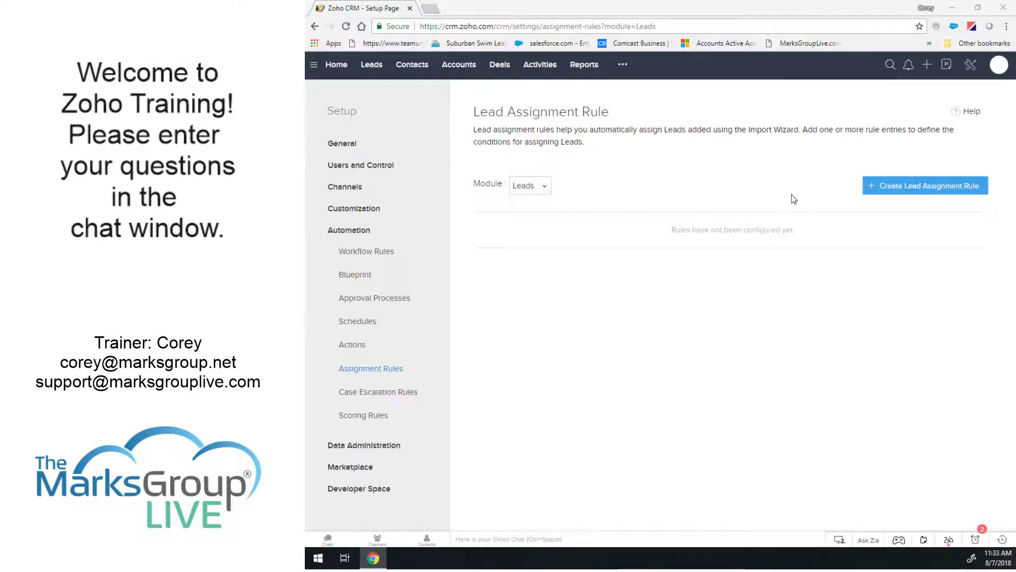
Create and save the 'PA Contacts' lead assignment rule after discarding a first attempt.
{"action": "left_click", "coordinate": [925, 187]}
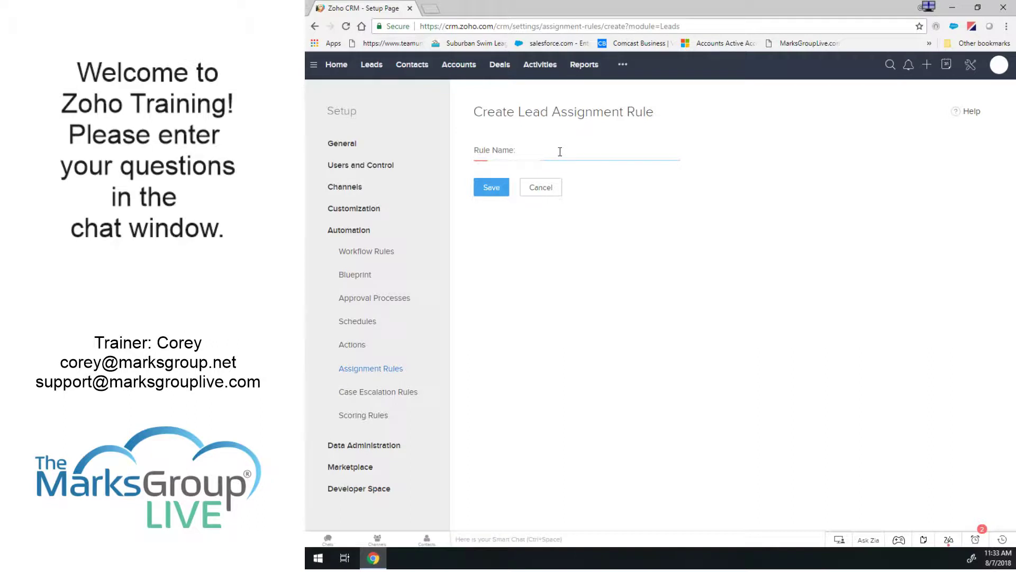
{"action": "type", "text": "PA Contacts"}
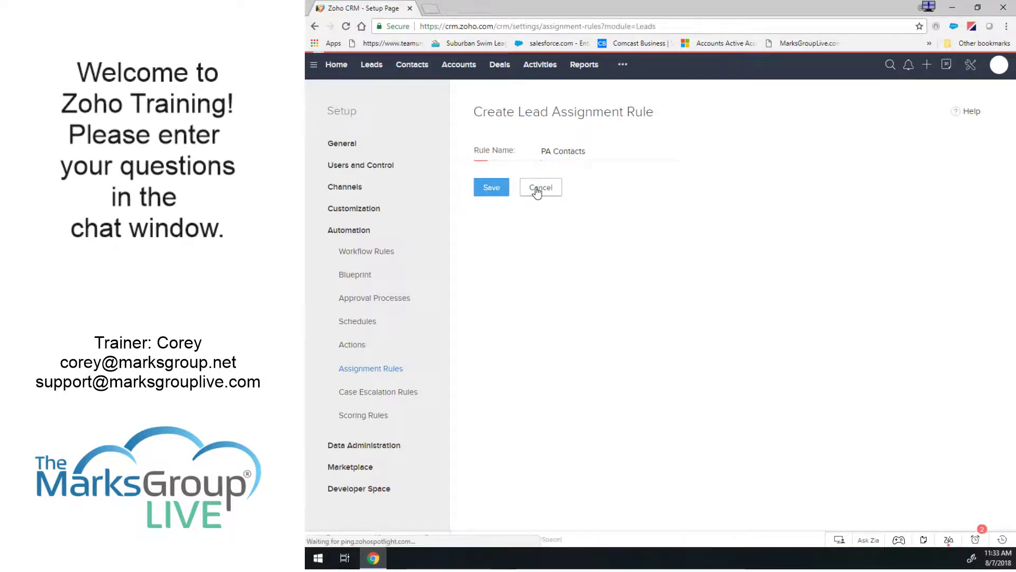
{"action": "left_click", "coordinate": [539, 189]}
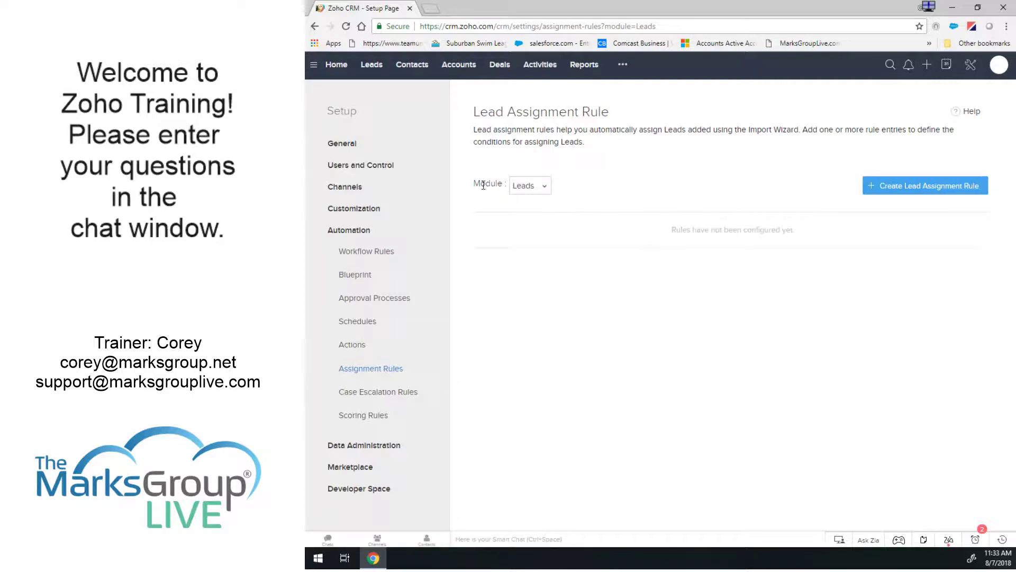
{"action": "left_click", "coordinate": [896, 186]}
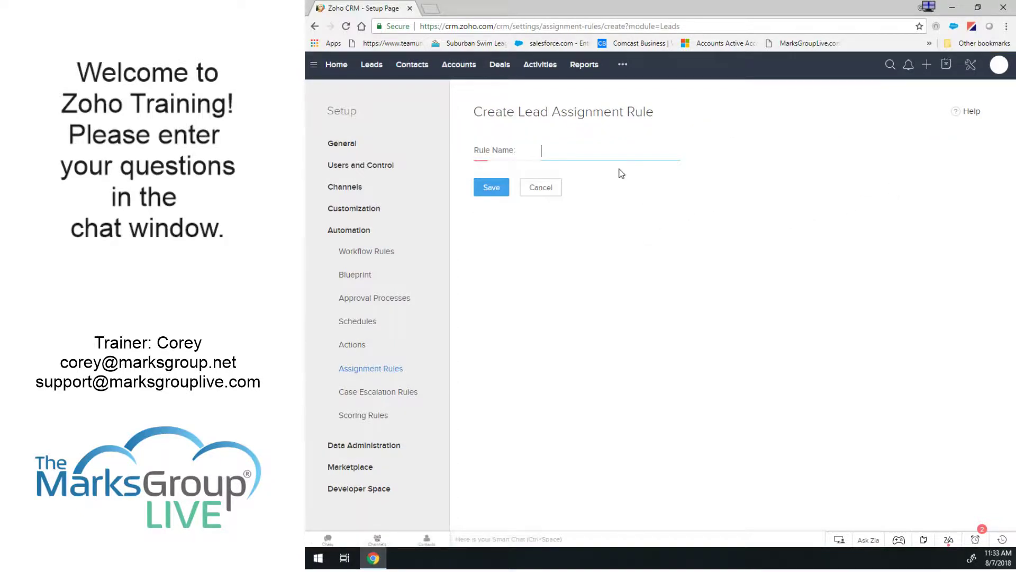
{"action": "type", "text": "PA Contacts"}
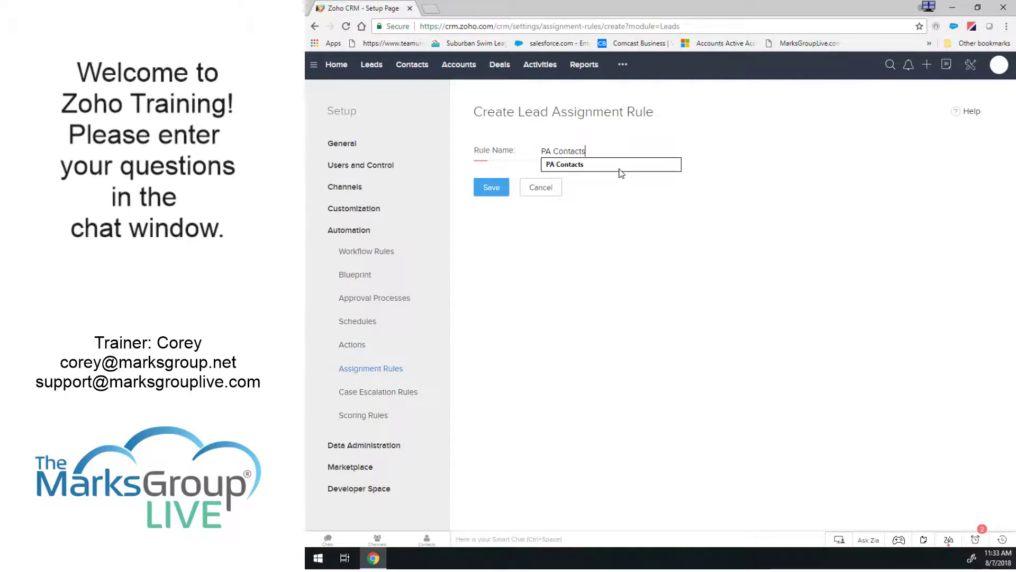
{"action": "left_click", "coordinate": [491, 188]}
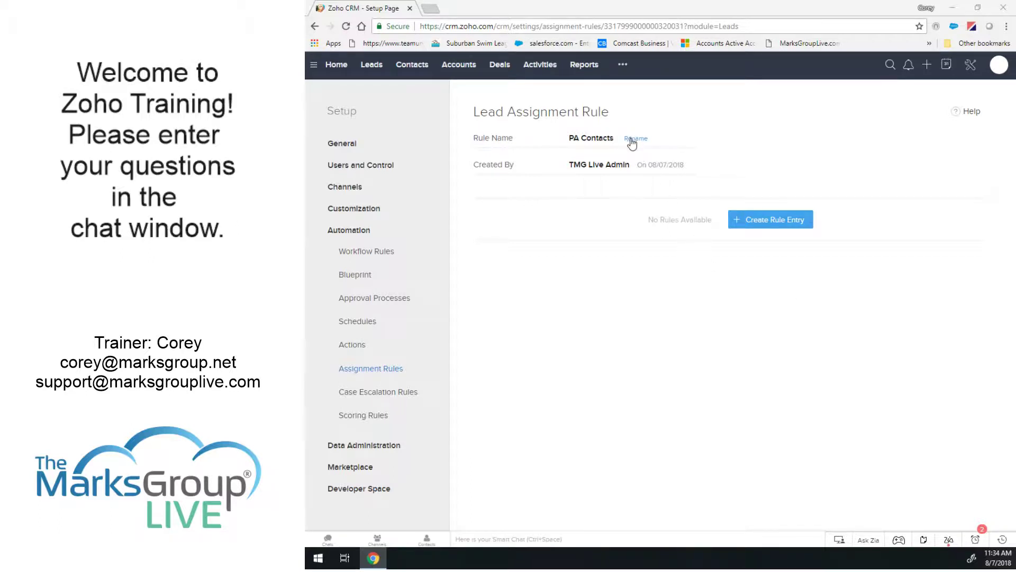
Add a rule entry to PA Contacts with the criterion State is PA.
{"action": "left_click", "coordinate": [767, 224]}
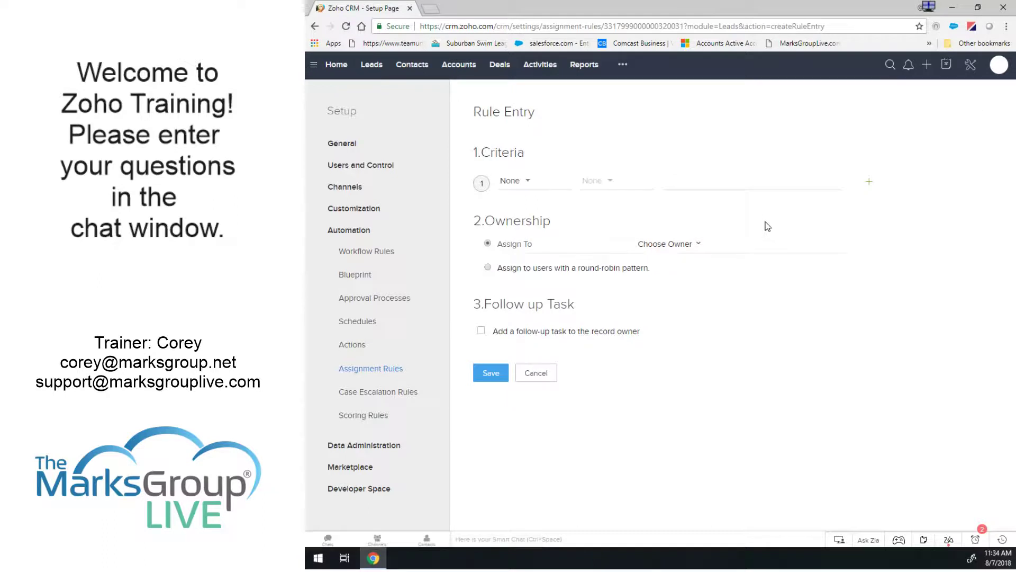
{"action": "left_click", "coordinate": [517, 189]}
{"action": "scroll", "coordinate": [615, 253], "scroll_direction": "down", "scroll_amount": 2}
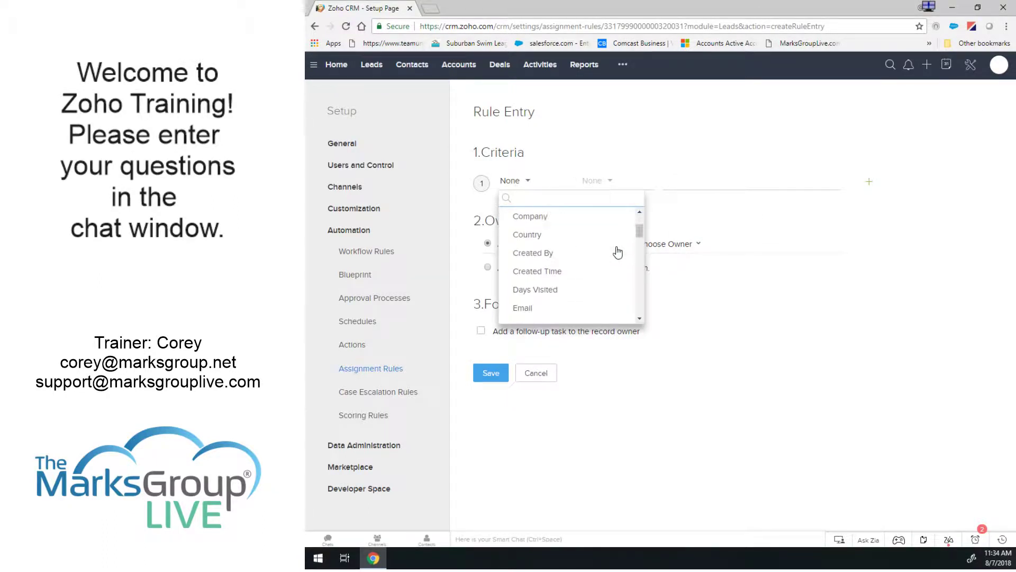
{"action": "scroll", "coordinate": [617, 252], "scroll_direction": "down", "scroll_amount": 5}
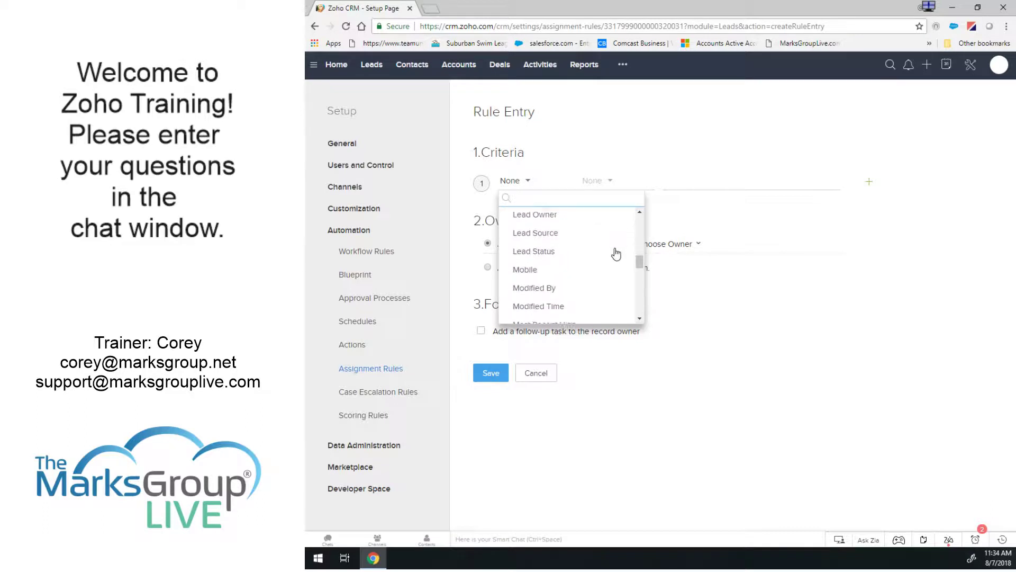
{"action": "scroll", "coordinate": [617, 253], "scroll_direction": "down", "scroll_amount": 2}
{"action": "scroll", "coordinate": [614, 254], "scroll_direction": "down", "scroll_amount": 3}
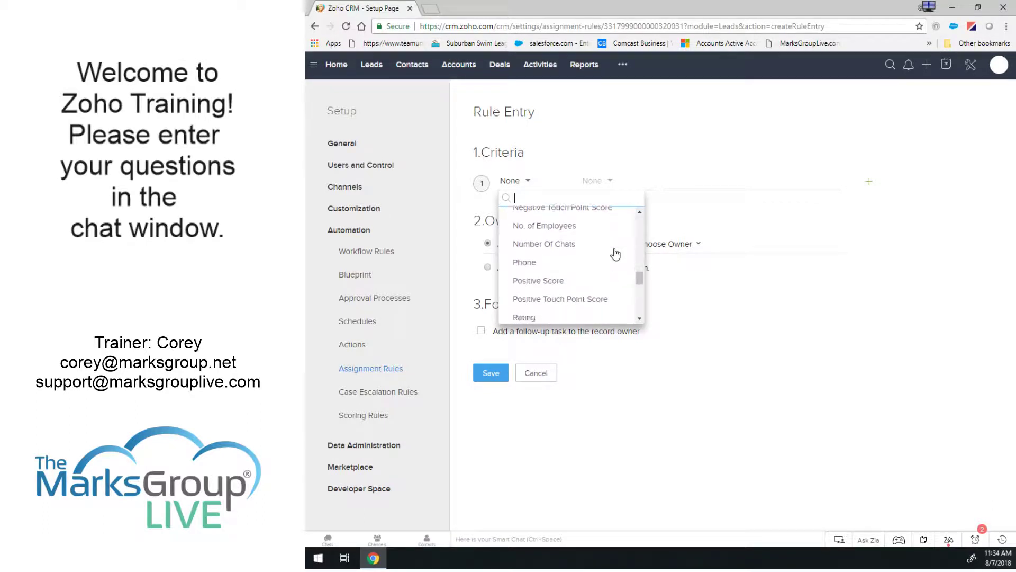
{"action": "scroll", "coordinate": [615, 254], "scroll_direction": "down", "scroll_amount": 5}
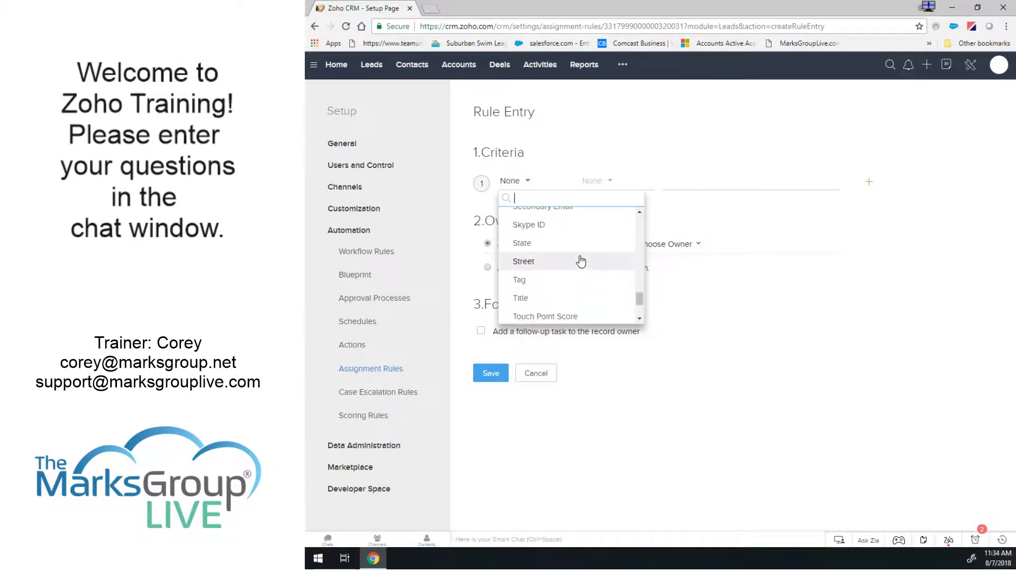
{"action": "left_click", "coordinate": [541, 247]}
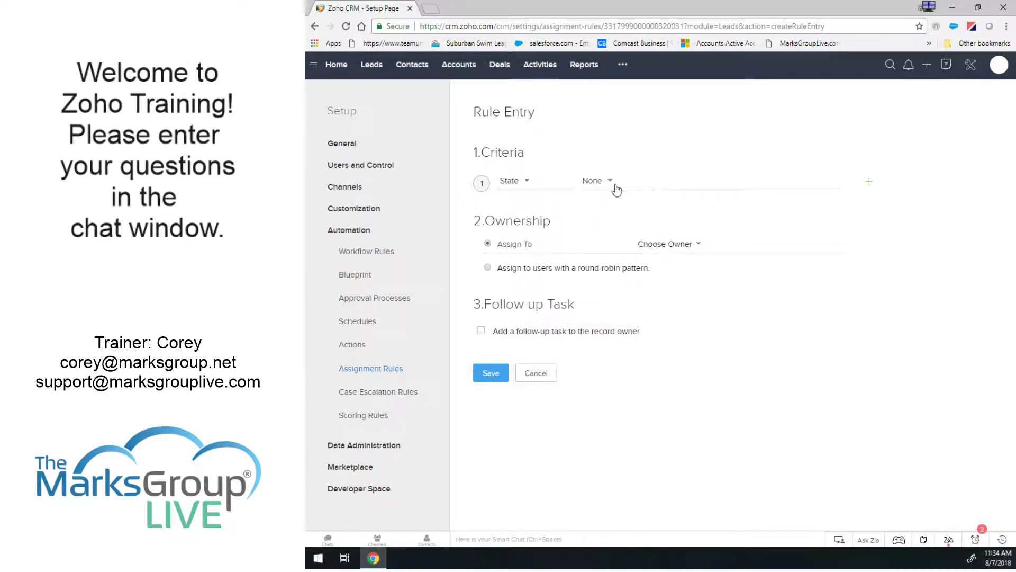
{"action": "left_click", "coordinate": [616, 189]}
{"action": "left_click", "coordinate": [607, 224]}
{"action": "left_click", "coordinate": [719, 181]}
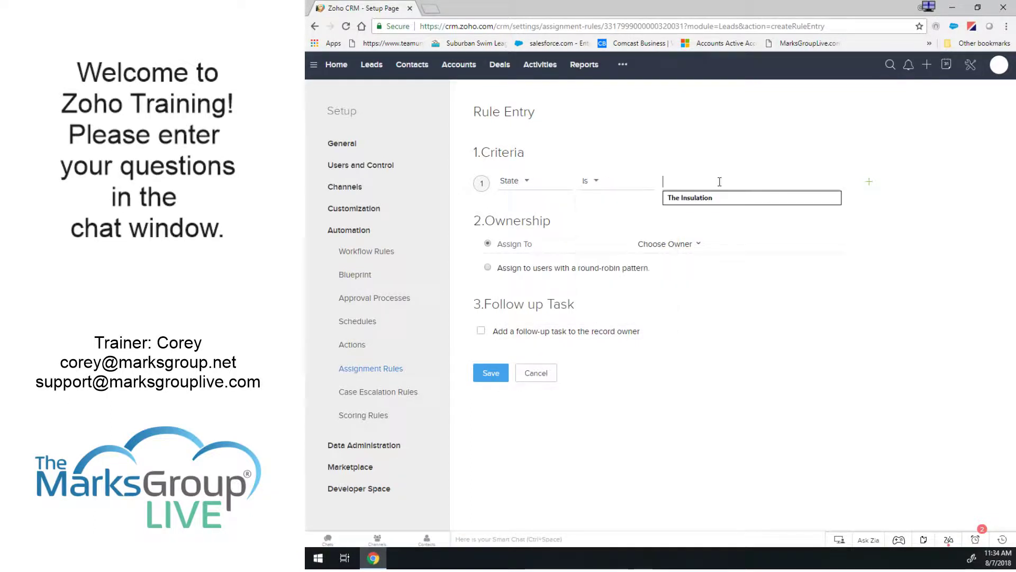
{"action": "type", "text": "PA"}
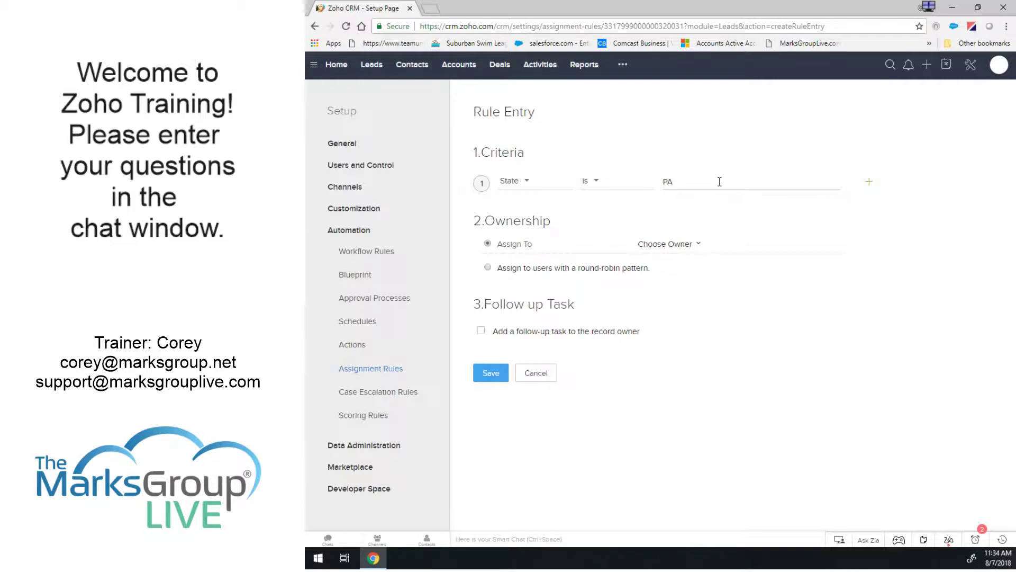
{"action": "left_click", "coordinate": [676, 248]}
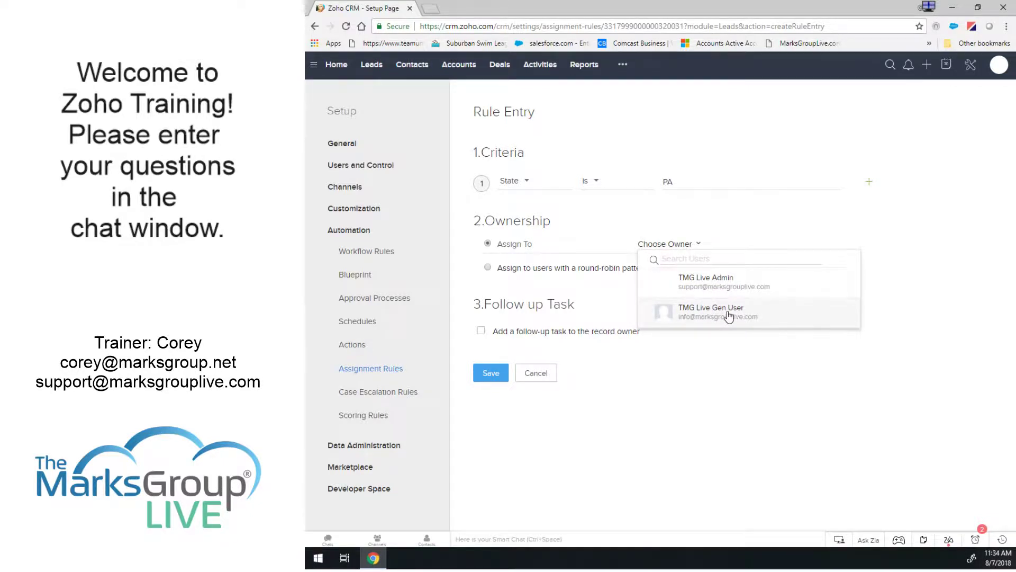
Choose TMG Live Gen User as the lead owner, briefly trying TMG Live Admin.
{"action": "left_click", "coordinate": [711, 312]}
{"action": "left_click", "coordinate": [693, 245]}
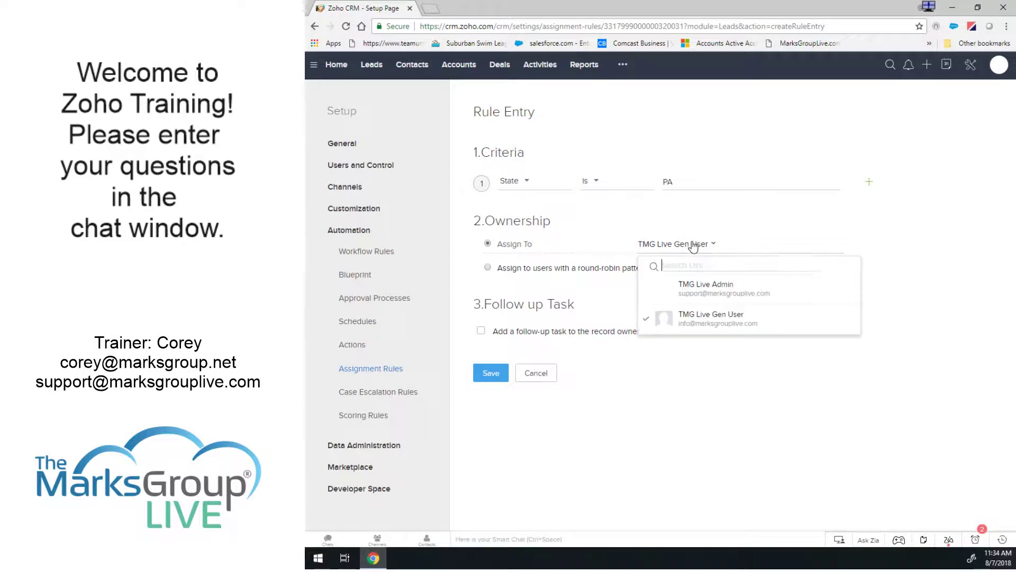
{"action": "left_click", "coordinate": [701, 289]}
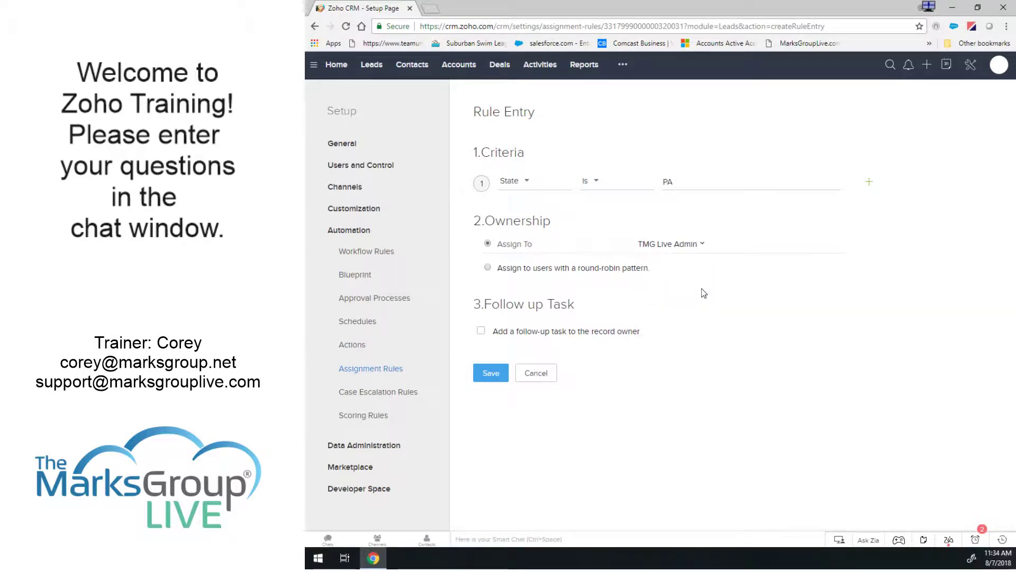
{"action": "left_click", "coordinate": [687, 246]}
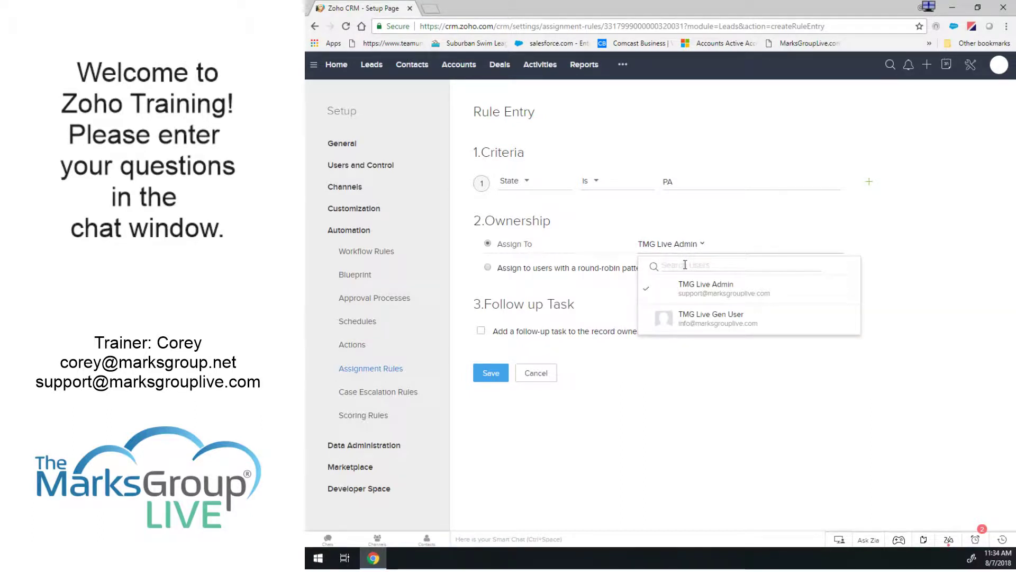
{"action": "left_click", "coordinate": [688, 320]}
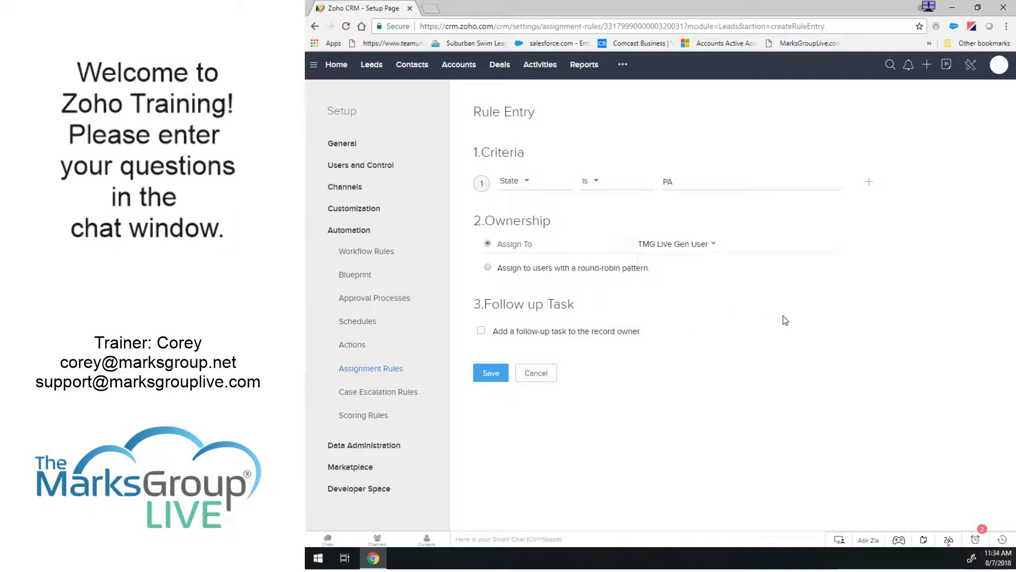
Try round-robin assignment among users TMG Live Gen User and TMG Live Admin.
{"action": "left_click", "coordinate": [488, 267]}
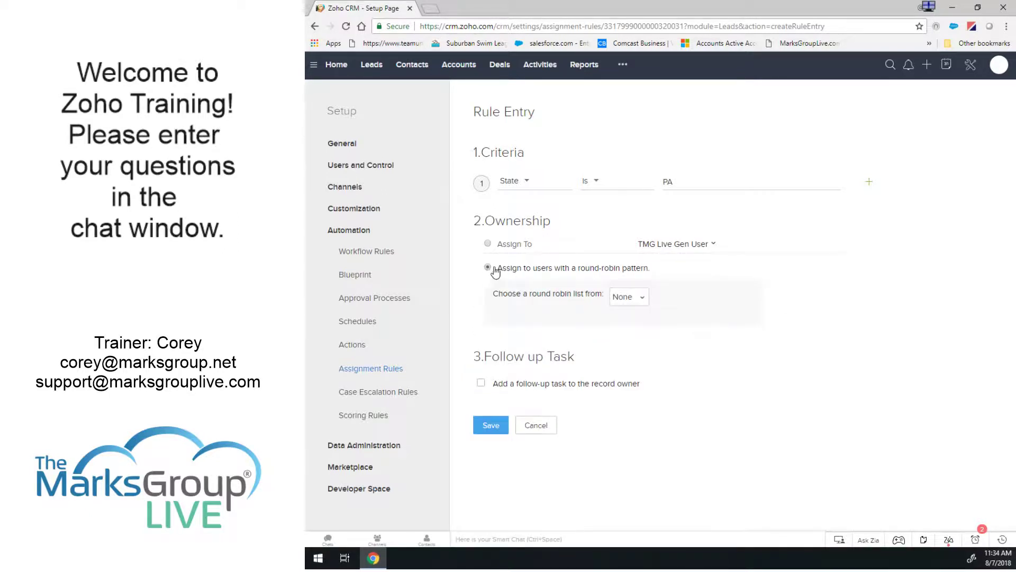
{"action": "left_click", "coordinate": [624, 297]}
{"action": "left_click", "coordinate": [629, 339]}
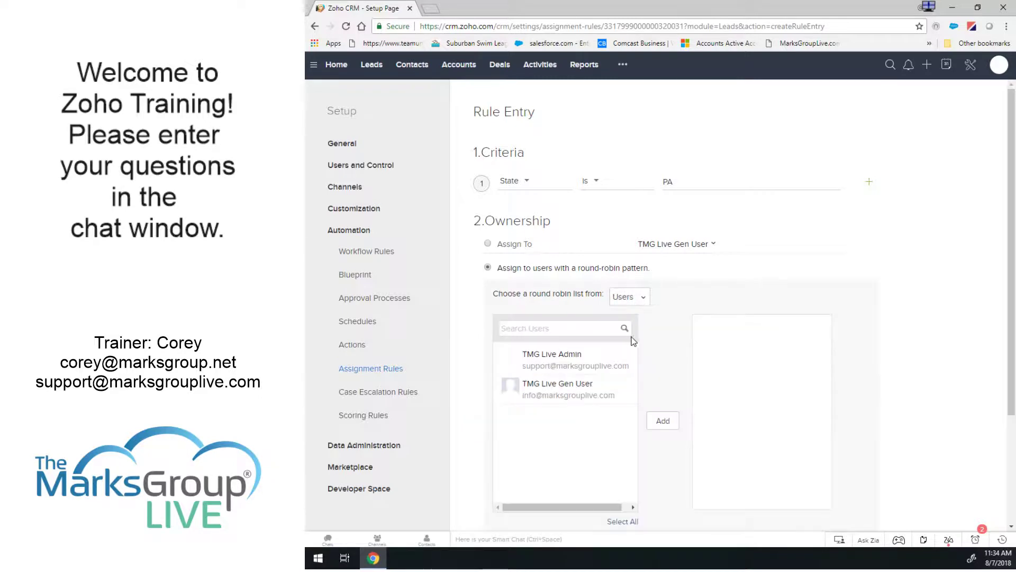
{"action": "left_click", "coordinate": [597, 396]}
{"action": "left_click", "coordinate": [662, 420]}
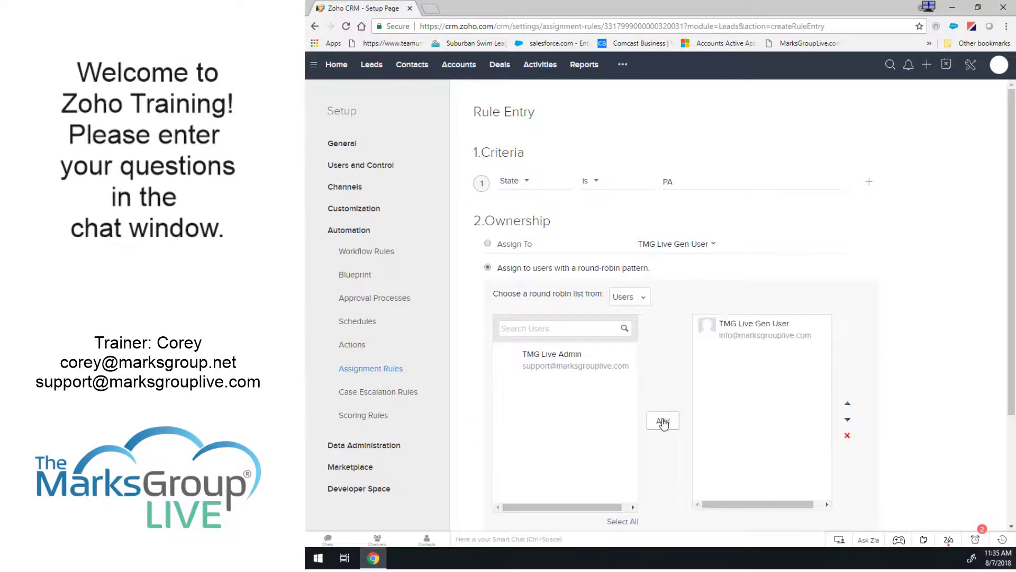
{"action": "left_click", "coordinate": [595, 364]}
{"action": "left_click", "coordinate": [663, 421]}
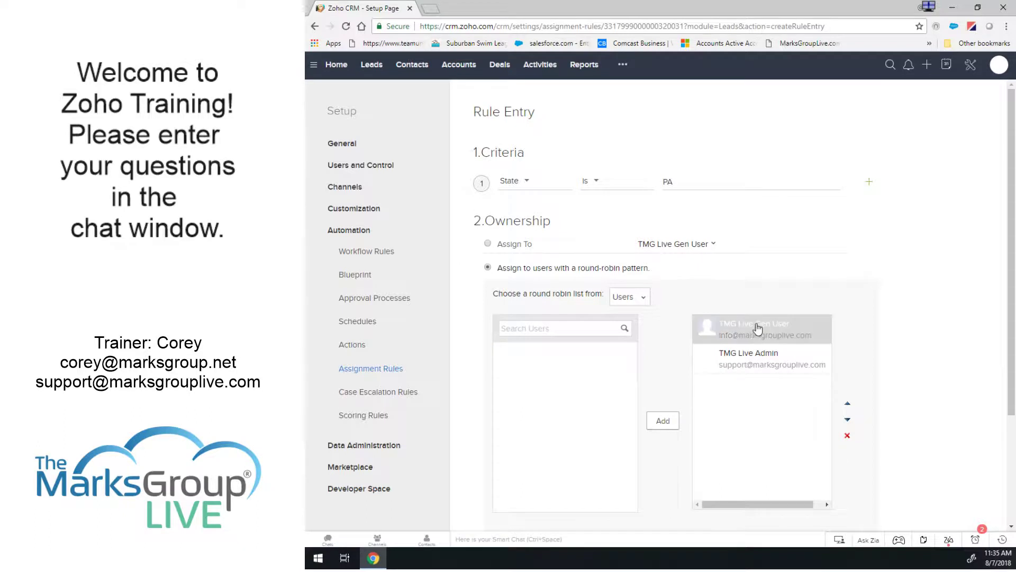
Switch the round-robin source to roles, rotating among the Manager role.
{"action": "left_click", "coordinate": [633, 300]}
{"action": "left_click", "coordinate": [624, 358]}
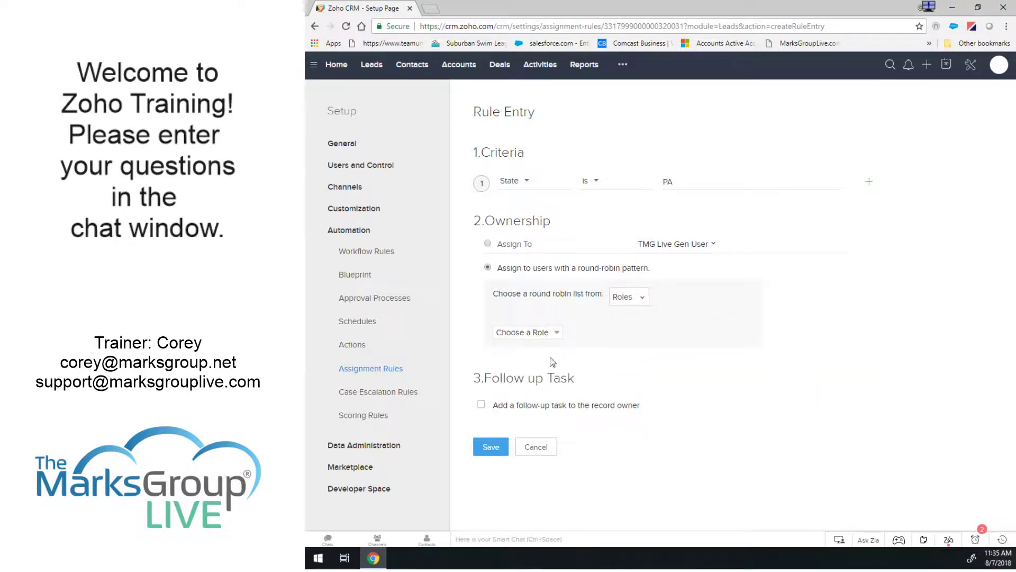
{"action": "left_click", "coordinate": [536, 332]}
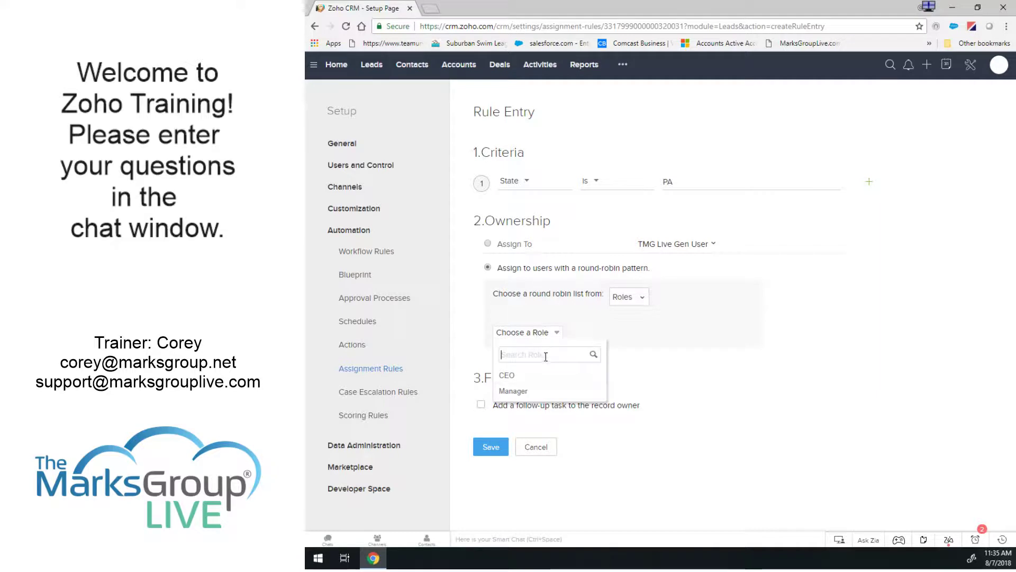
{"action": "left_click", "coordinate": [518, 389]}
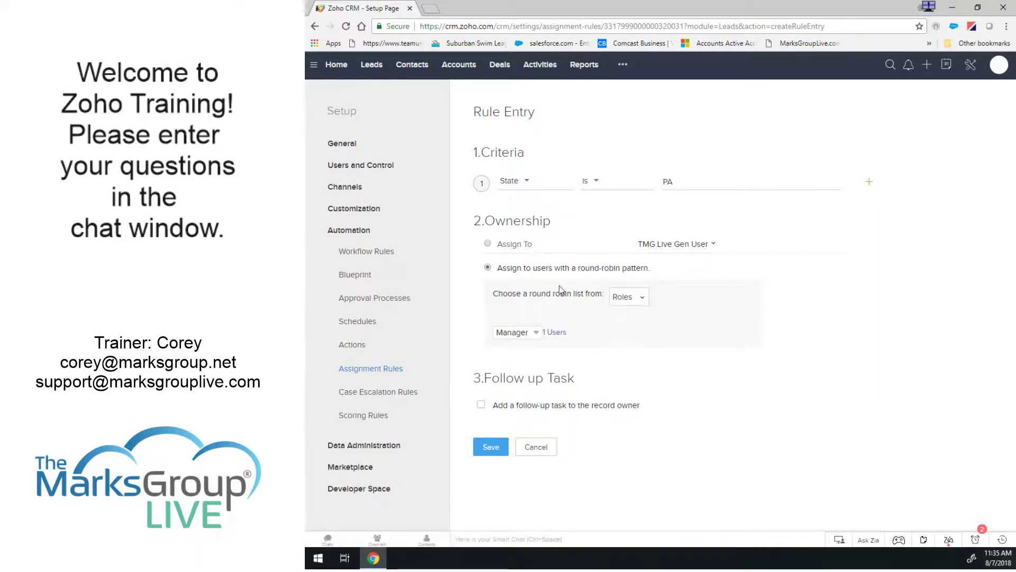
Revert to a single fixed owner, TMG Live Gen User, after retrying round-robin.
{"action": "left_click", "coordinate": [487, 244]}
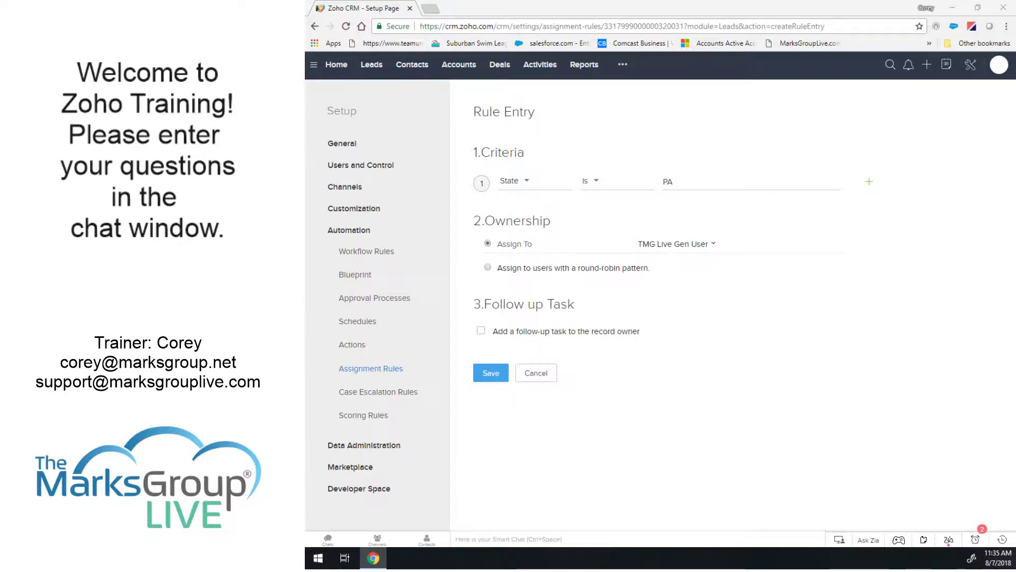
{"action": "left_click", "coordinate": [487, 267]}
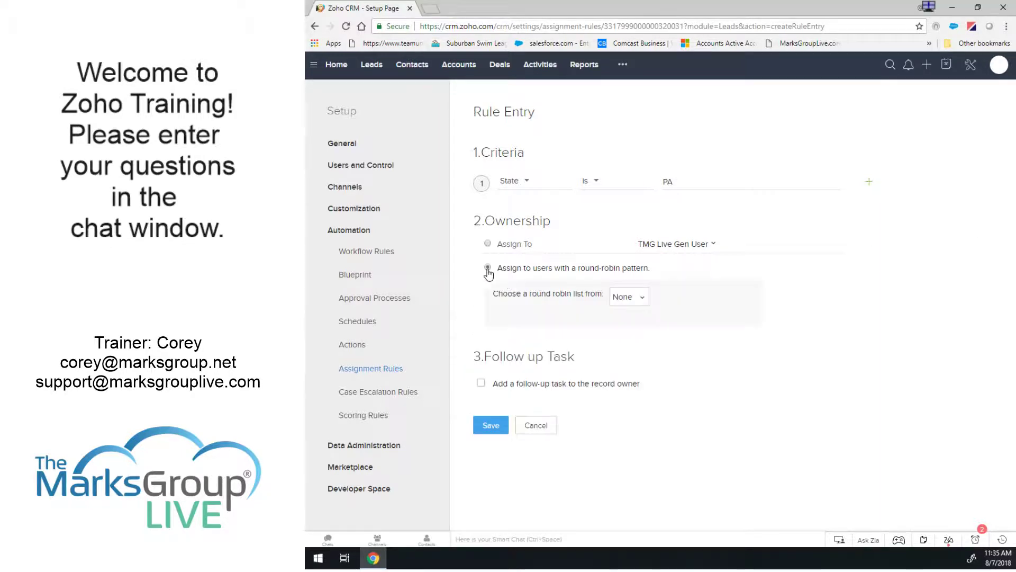
{"action": "left_click", "coordinate": [629, 296]}
{"action": "left_click", "coordinate": [630, 339]}
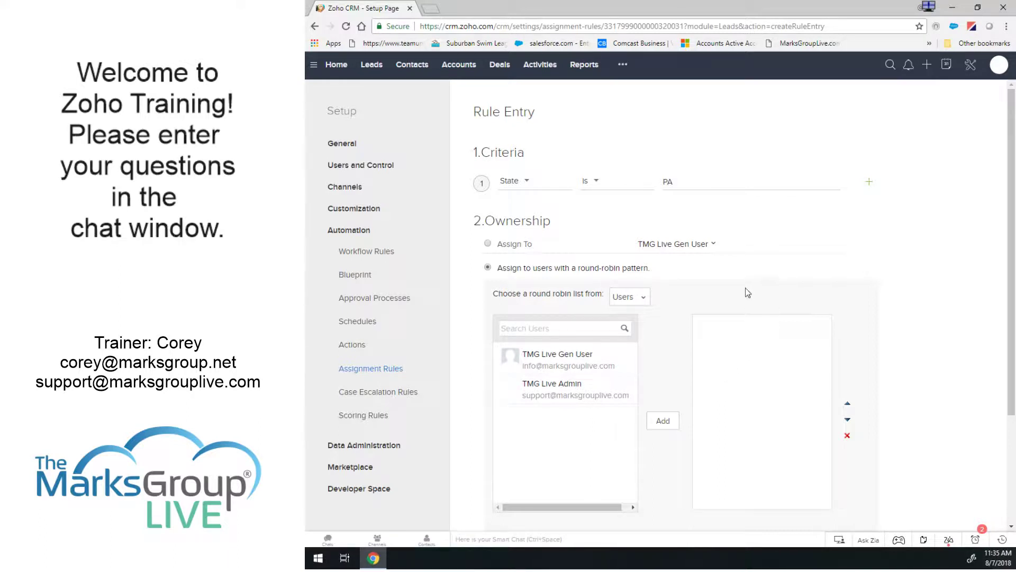
{"action": "left_click", "coordinate": [488, 243]}
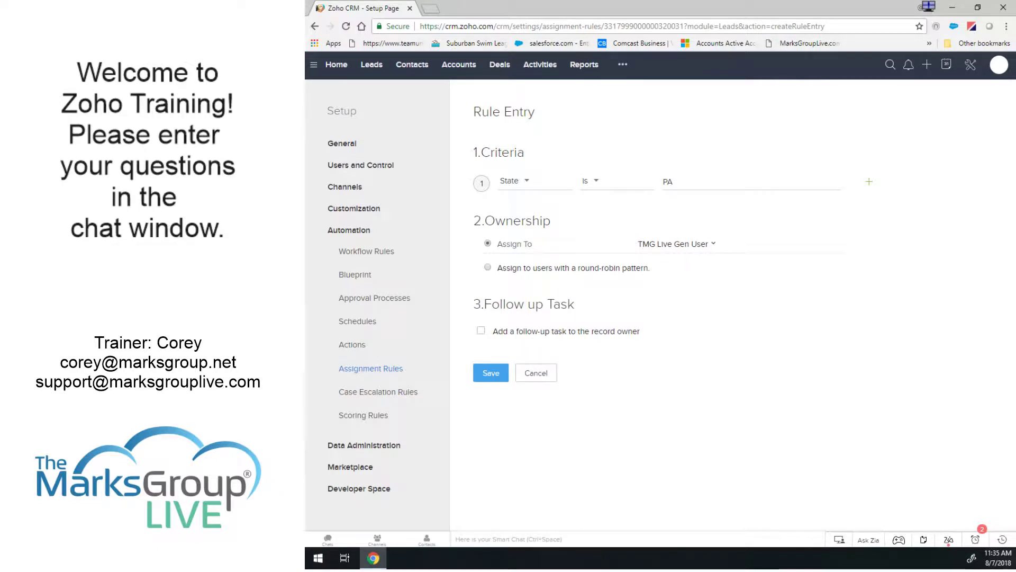
Enable a follow-up task for the record owner and add a new workflow task.
{"action": "left_click", "coordinate": [481, 332]}
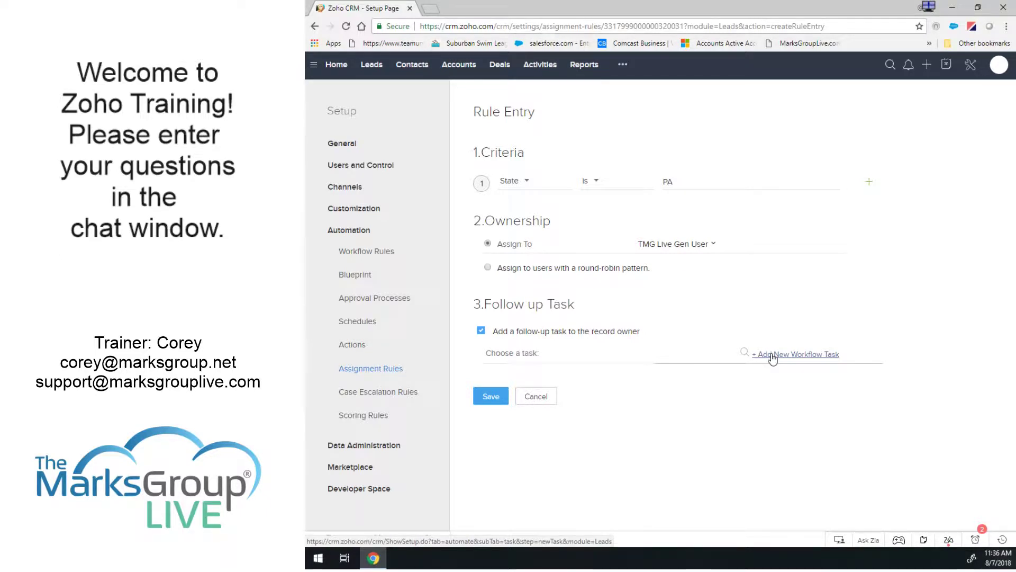
{"action": "left_click", "coordinate": [772, 355]}
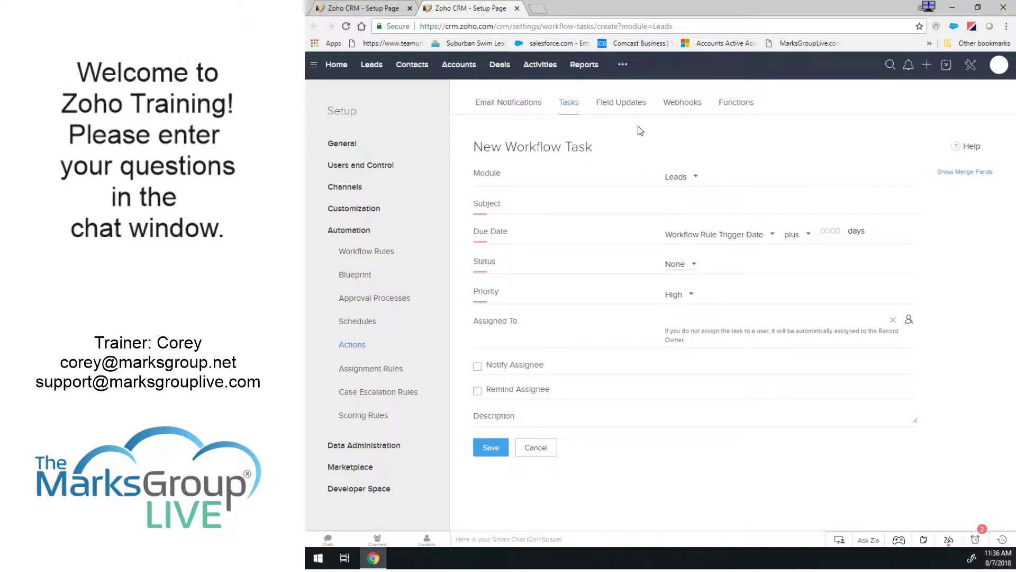
Save workflow task 'Immediate Follow Up based on new Lead', Not Started, due in 0 days.
{"action": "left_click", "coordinate": [692, 204]}
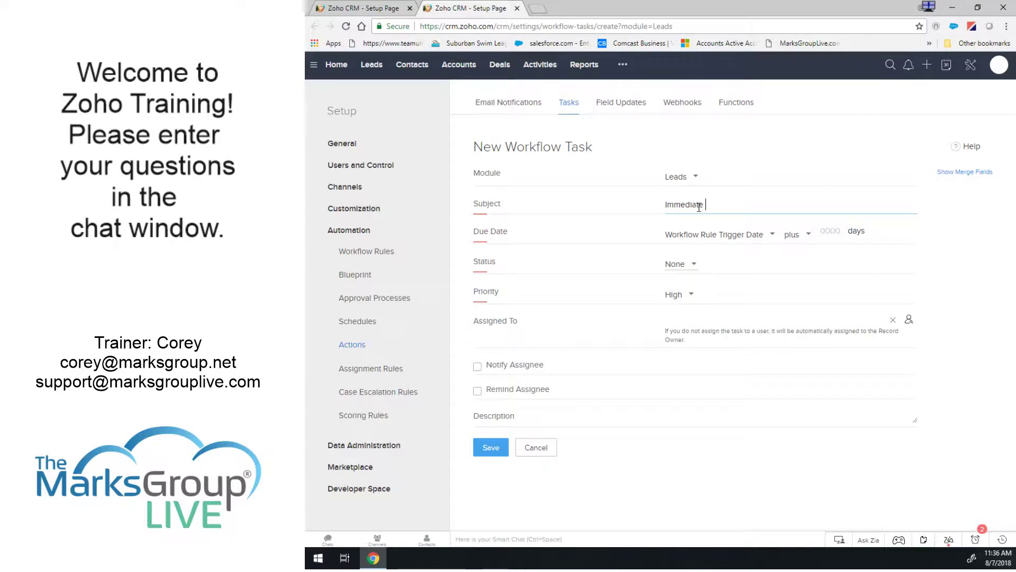
{"action": "type", "text": "Immediate Follow U"}
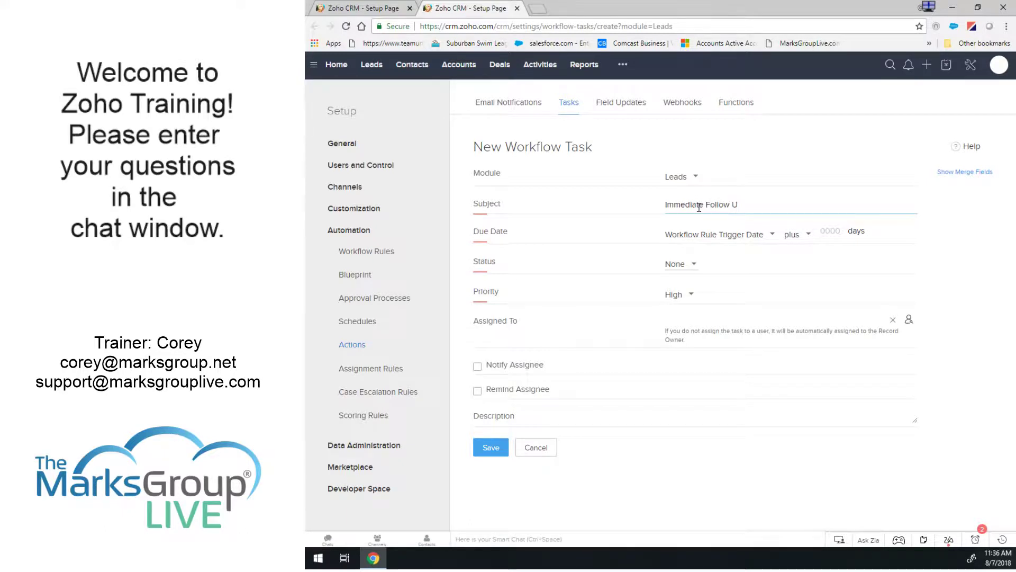
{"action": "type", "text": "P p based on"}
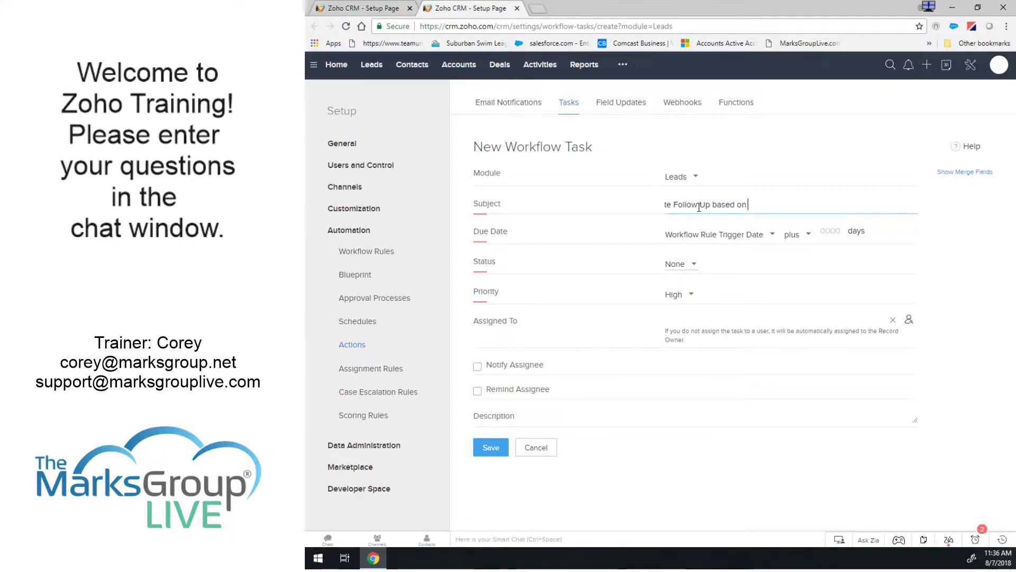
{"action": "type", "text": " new Lead"}
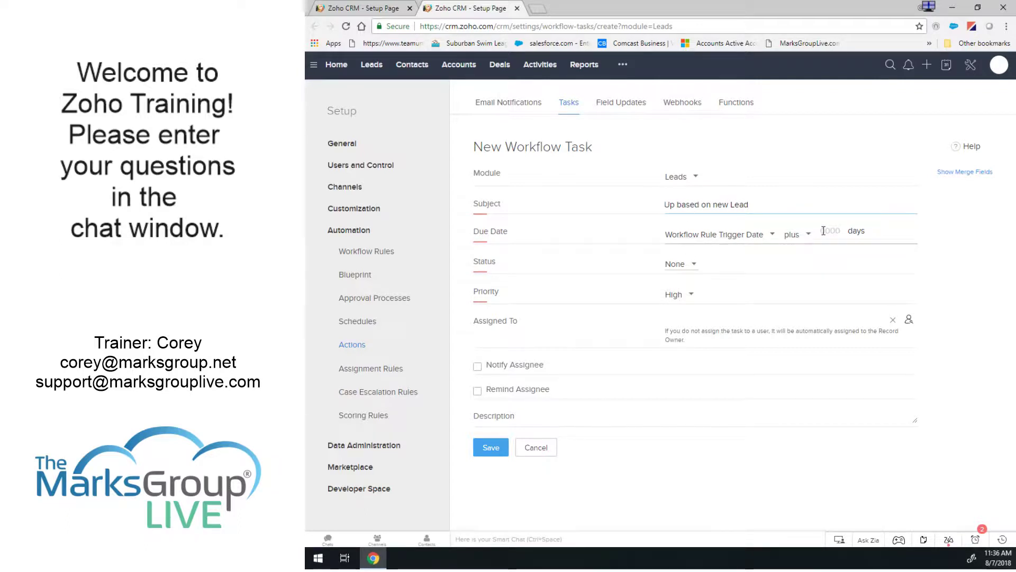
{"action": "left_click", "coordinate": [677, 268]}
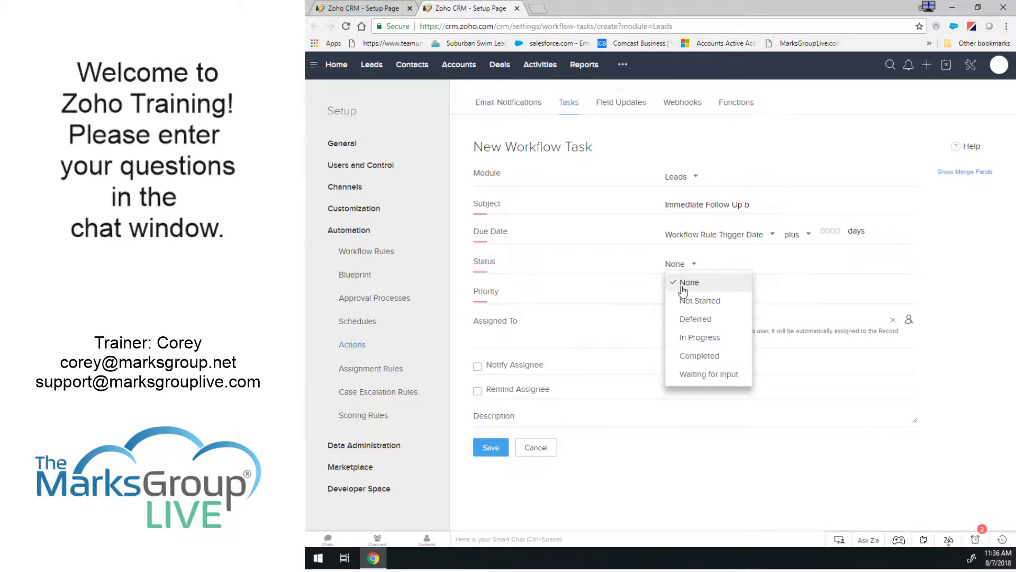
{"action": "left_click", "coordinate": [683, 301]}
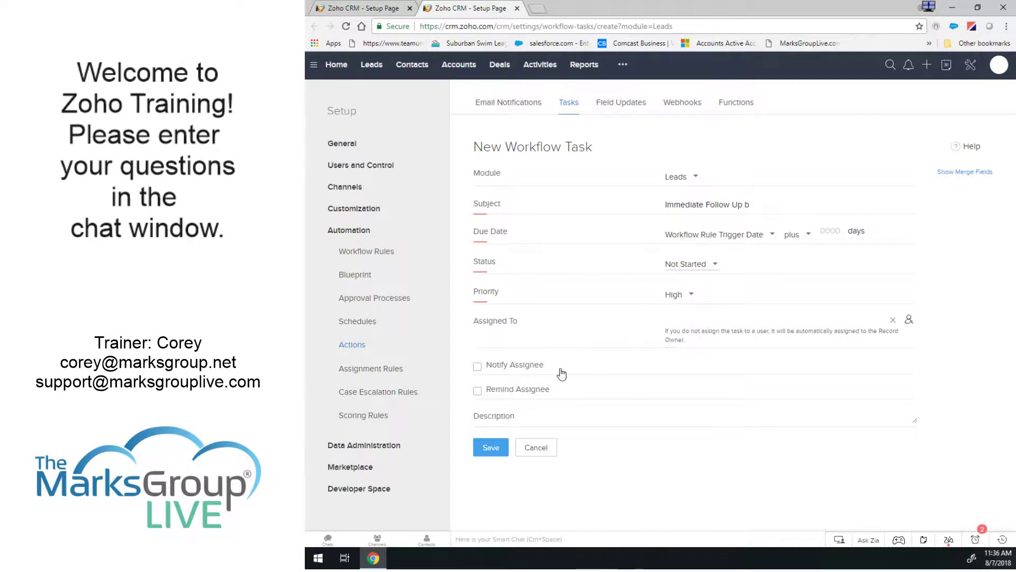
{"action": "left_click", "coordinate": [490, 449]}
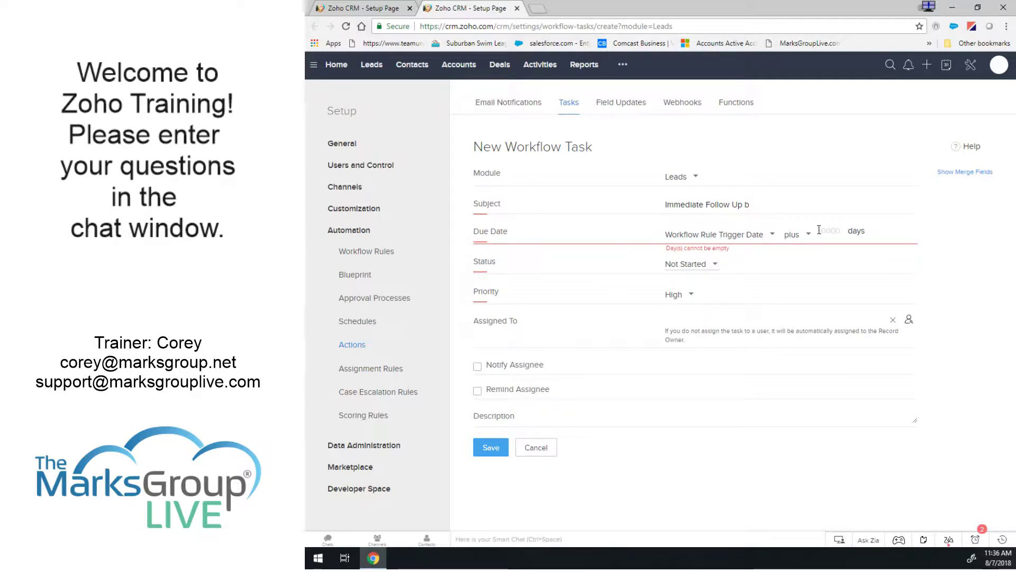
{"action": "type", "text": "0"}
{"action": "left_click", "coordinate": [491, 449]}
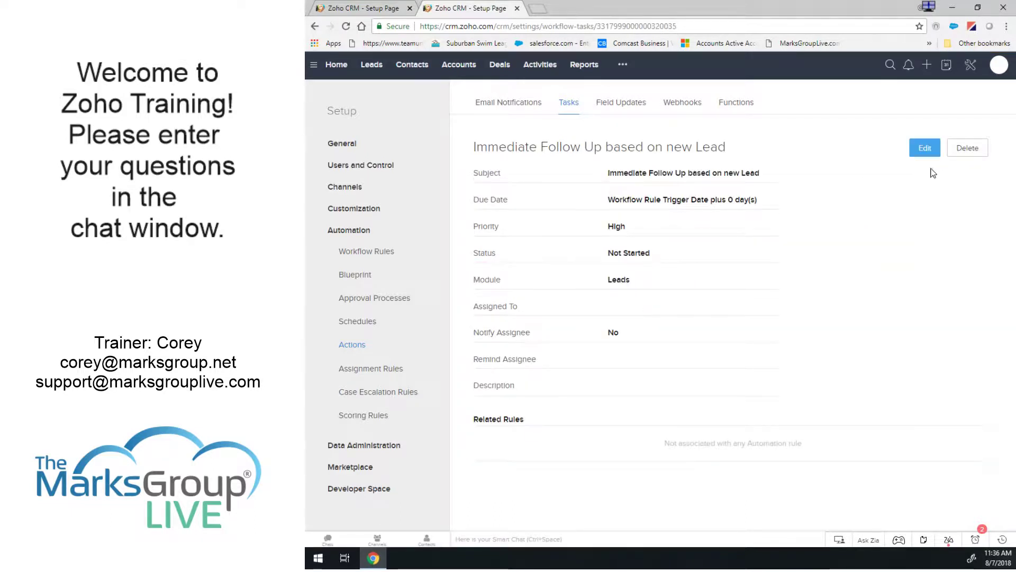
{"action": "left_click", "coordinate": [369, 10]}
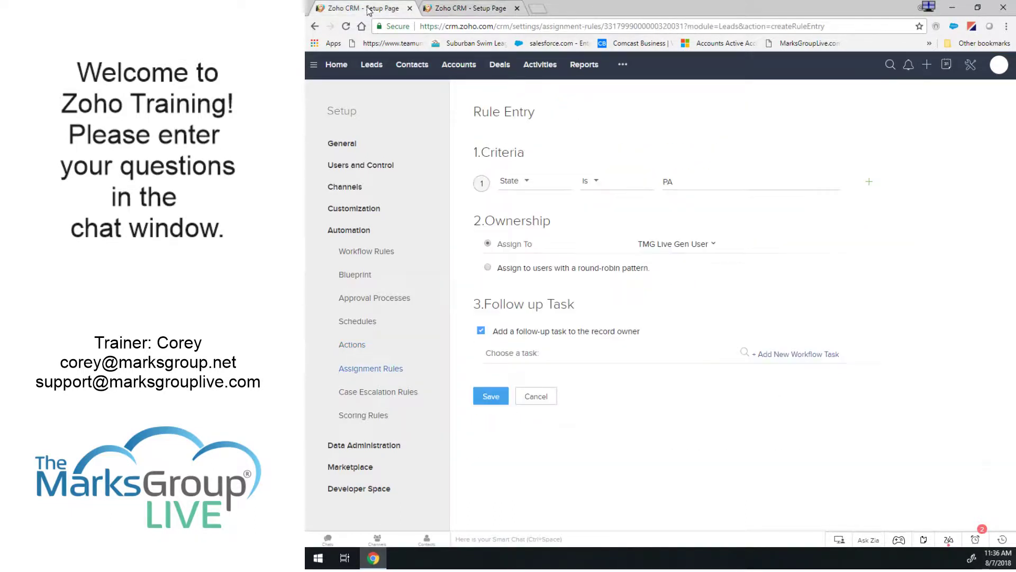
Attach the 'Immediate Follow Up based on new Lead' task to the PA entry.
{"action": "left_click", "coordinate": [745, 353]}
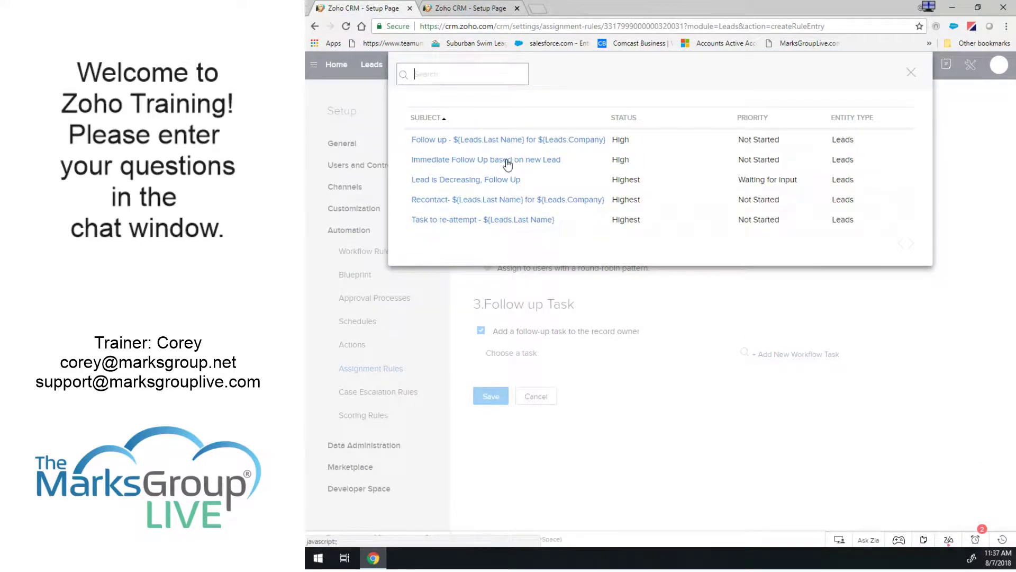
{"action": "left_click", "coordinate": [507, 162]}
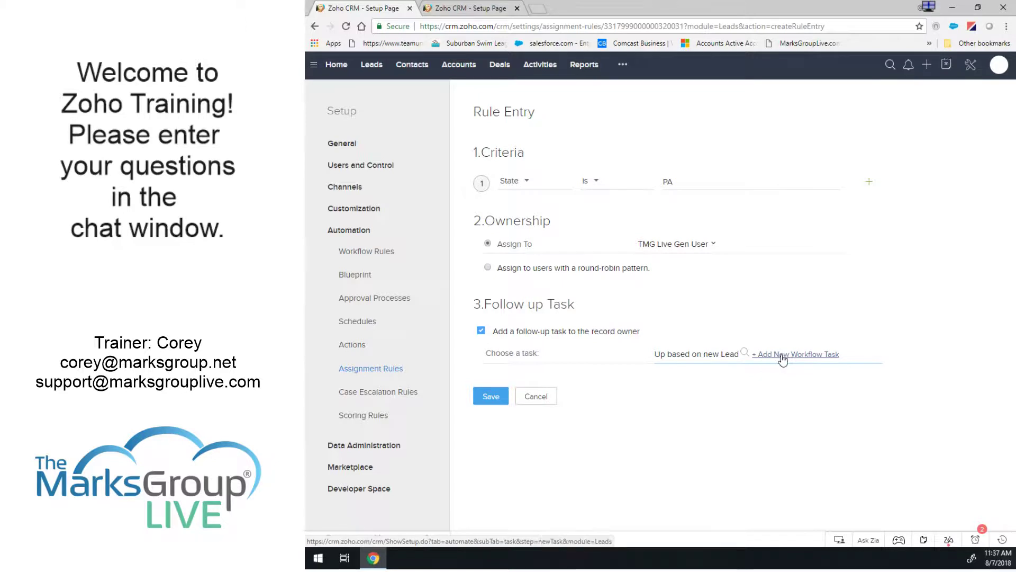
{"action": "left_click", "coordinate": [742, 355]}
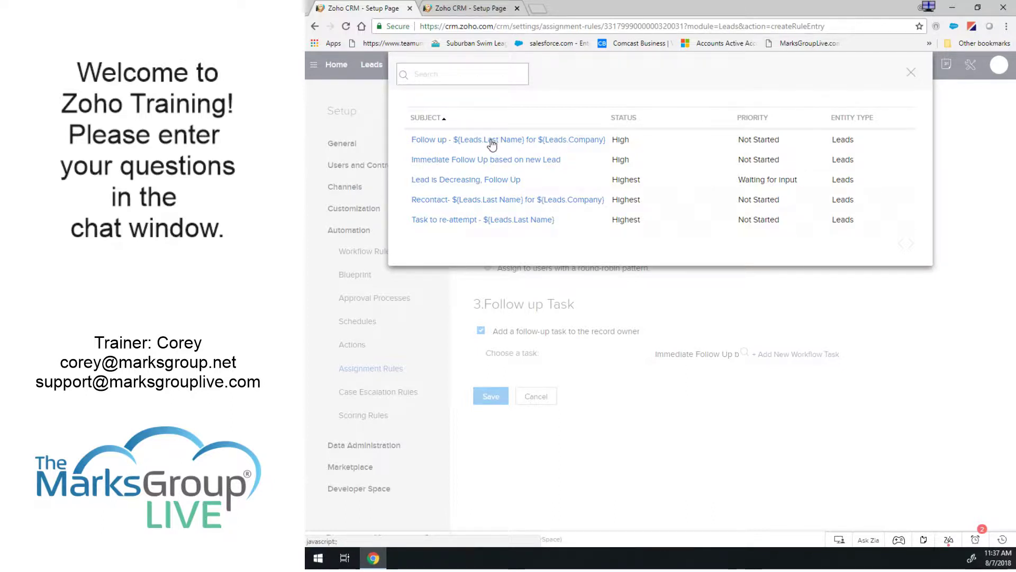
{"action": "left_click", "coordinate": [911, 72]}
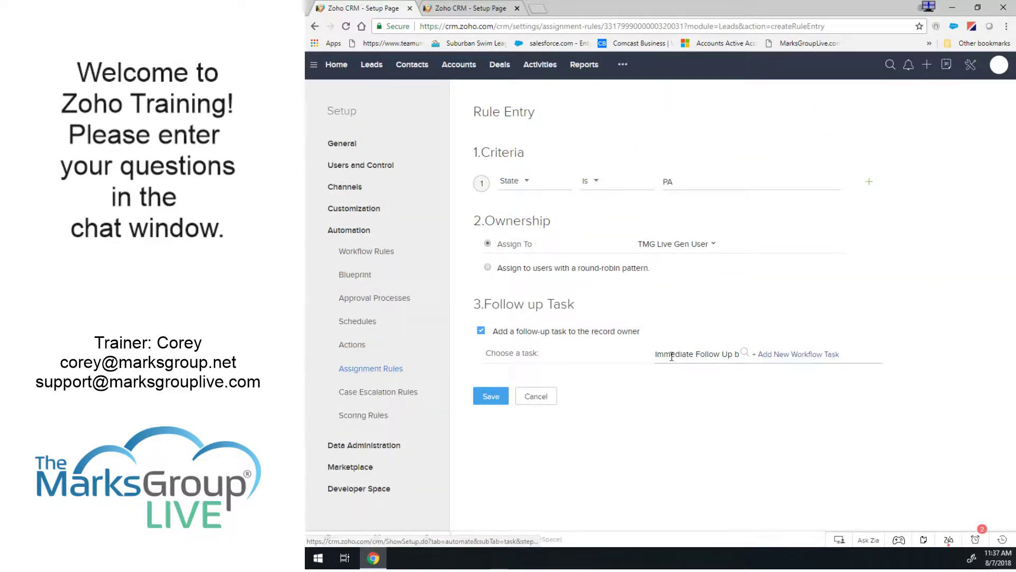
Assign PA leads to TMG Live Admin and save the entry.
{"action": "left_click", "coordinate": [491, 401]}
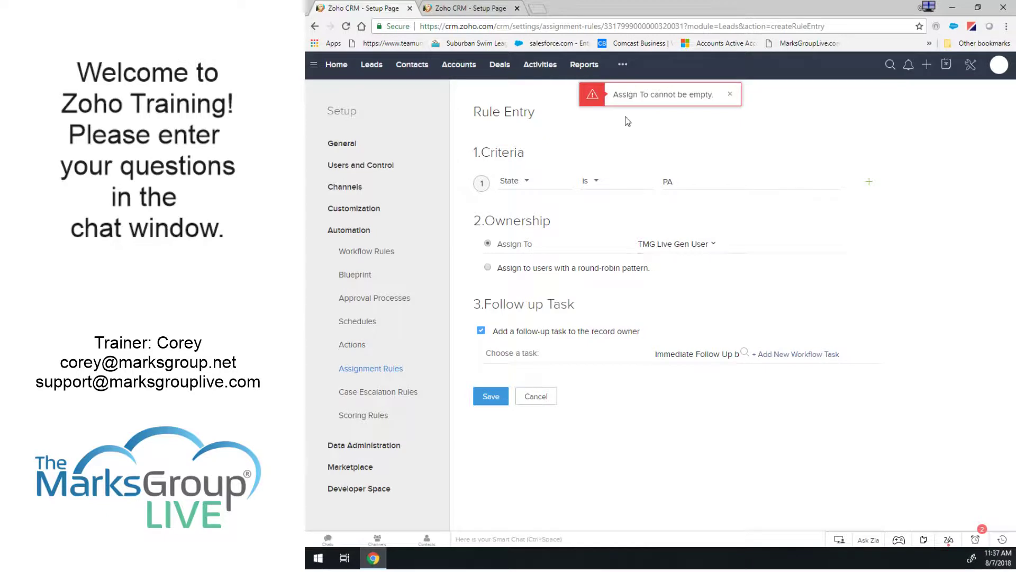
{"action": "left_click", "coordinate": [688, 244]}
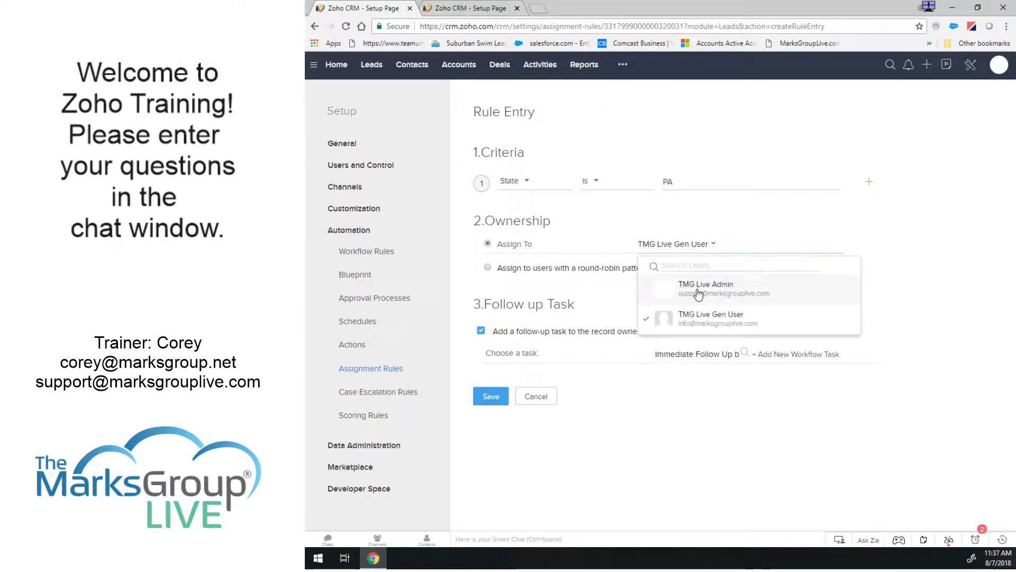
{"action": "left_click", "coordinate": [698, 291]}
{"action": "left_click", "coordinate": [491, 396]}
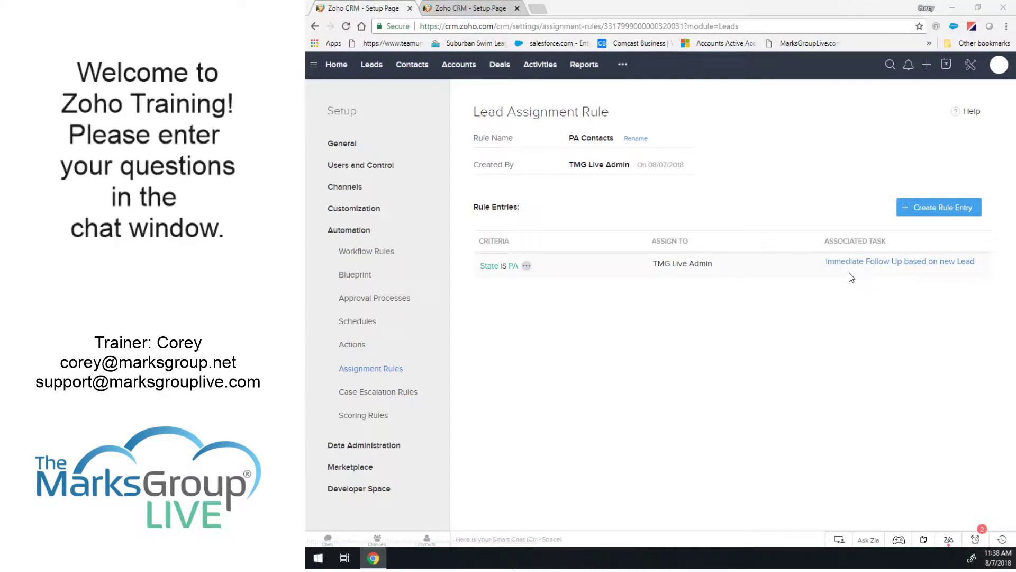
{"action": "left_click", "coordinate": [907, 212]}
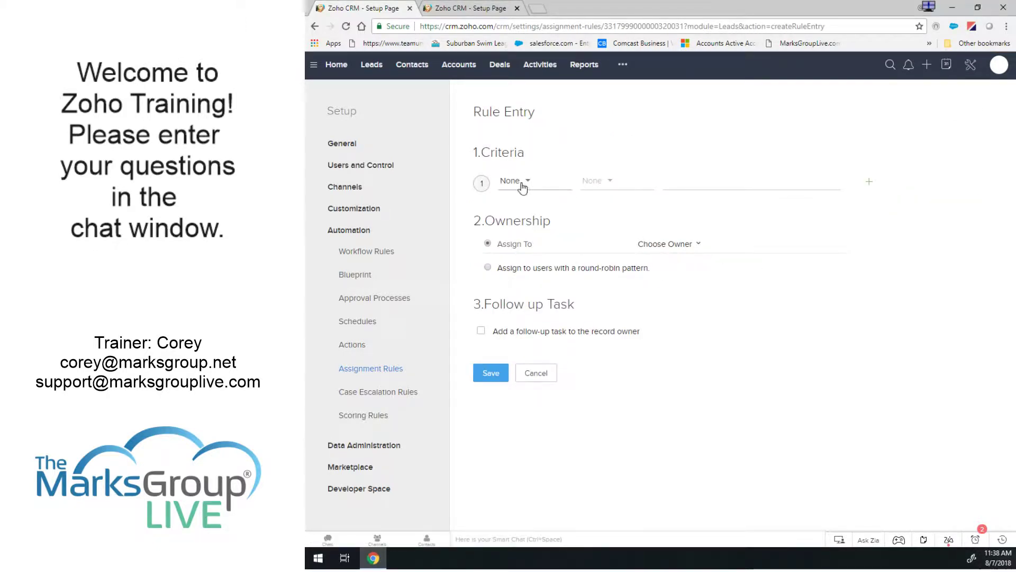
Set the new rule entry's criterion to State is NJ.
{"action": "left_click", "coordinate": [523, 181]}
{"action": "type", "text": "state"}
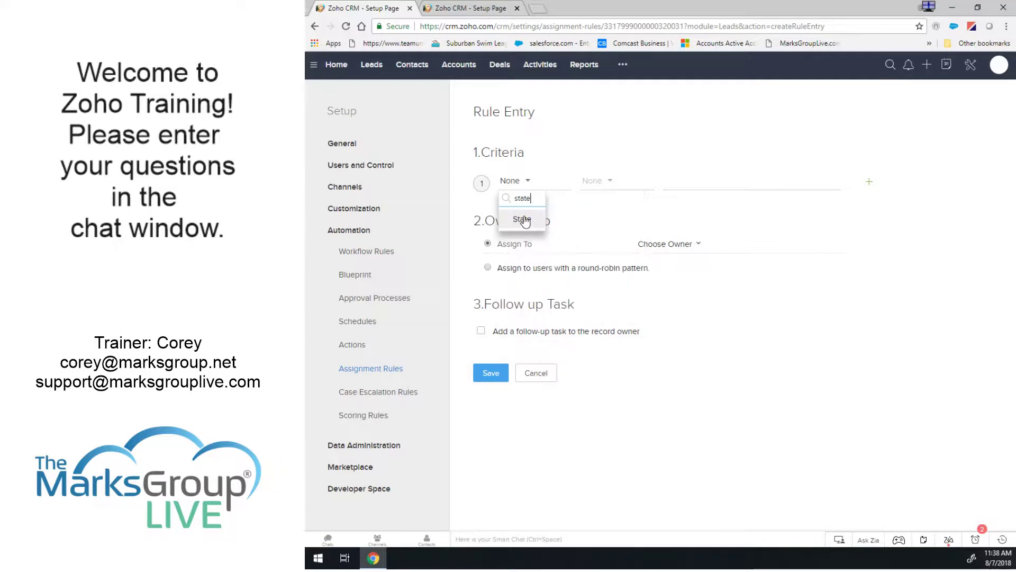
{"action": "left_click", "coordinate": [526, 218]}
{"action": "left_click", "coordinate": [596, 181]}
{"action": "left_click", "coordinate": [597, 221]}
{"action": "left_click", "coordinate": [684, 181]}
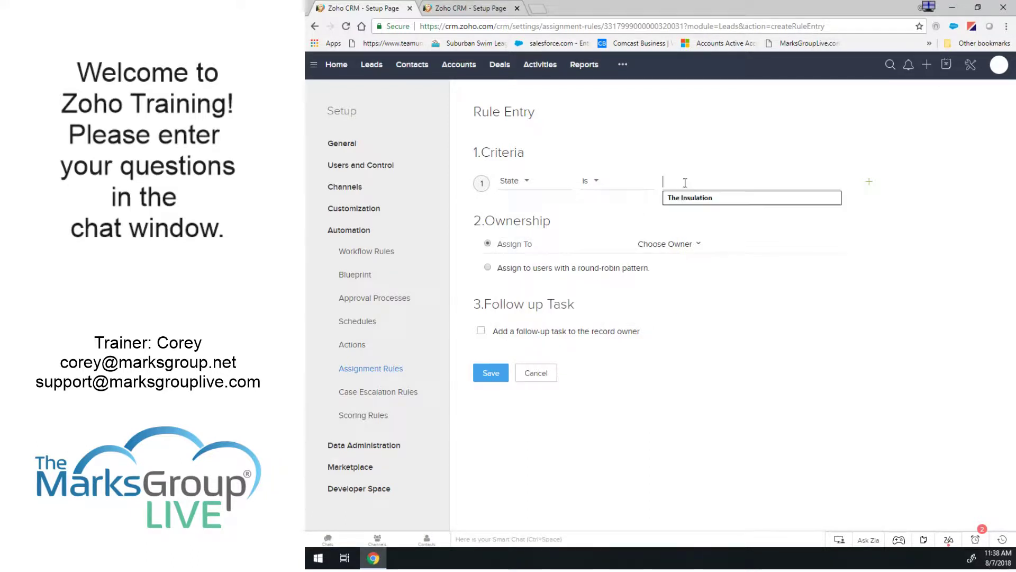
{"action": "type", "text": "NJ"}
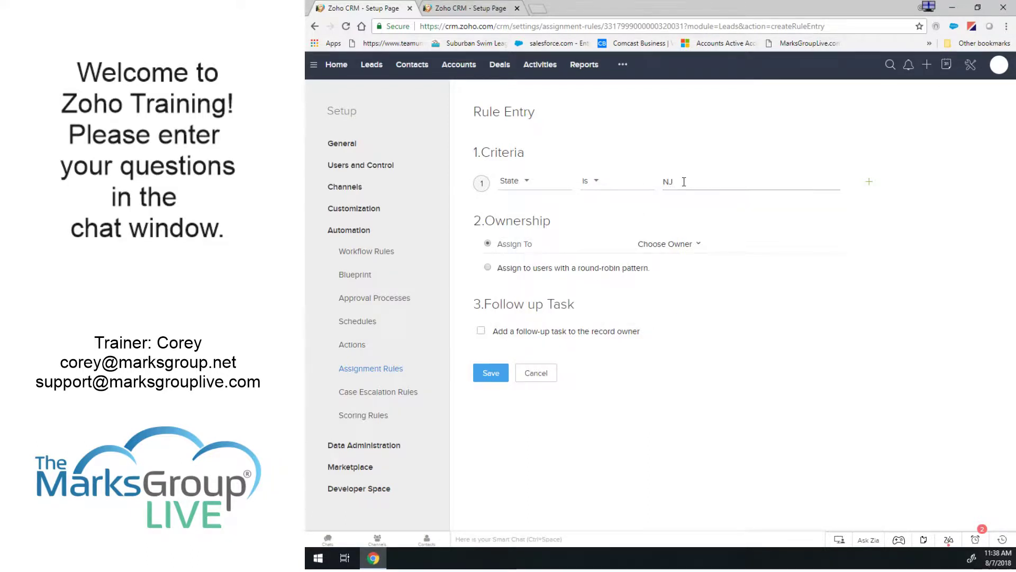
Assign NJ leads to TMG Live Gen User with the Immediate Follow Up task, and save.
{"action": "left_click", "coordinate": [660, 247]}
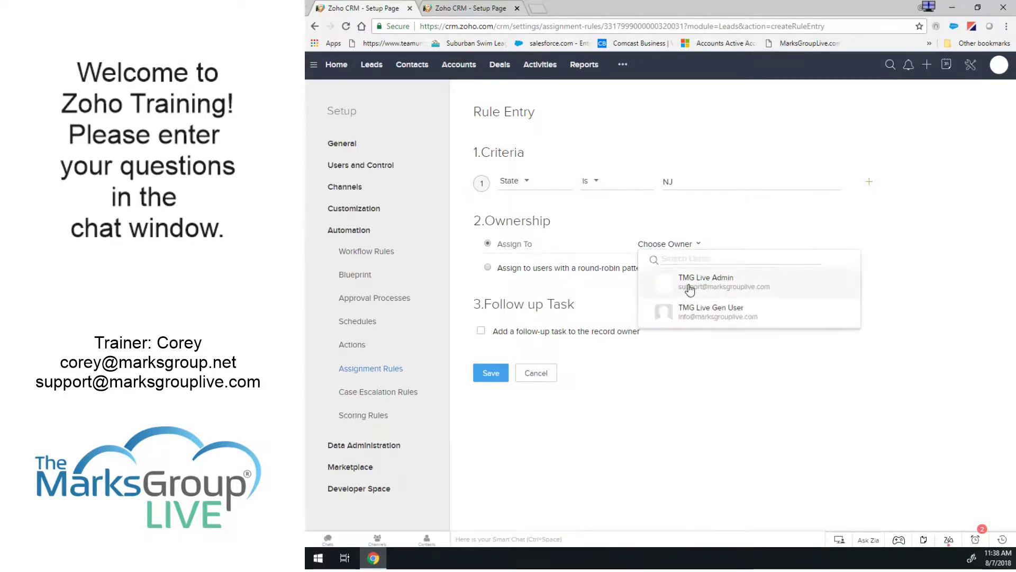
{"action": "left_click", "coordinate": [699, 312]}
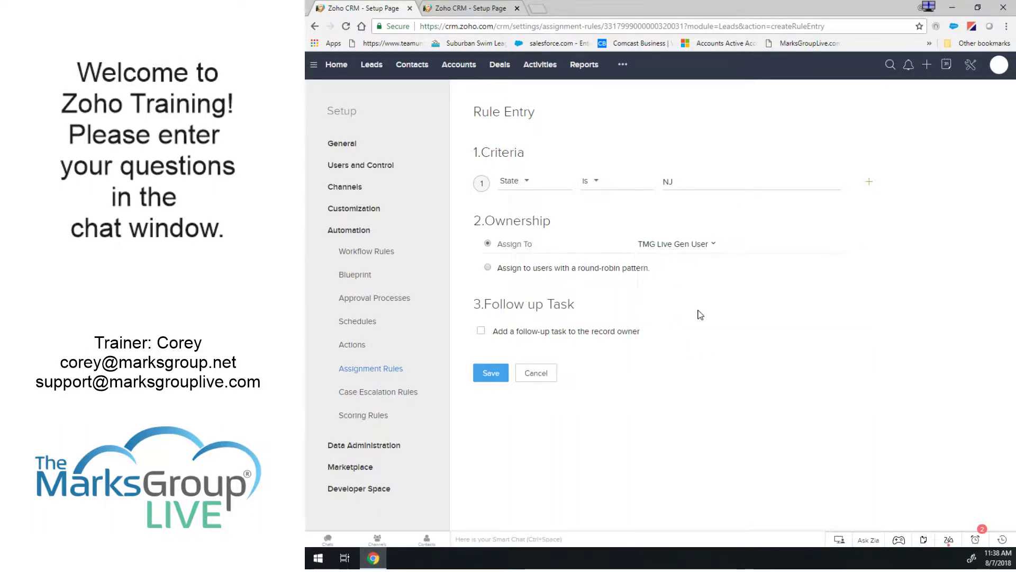
{"action": "left_click", "coordinate": [481, 331]}
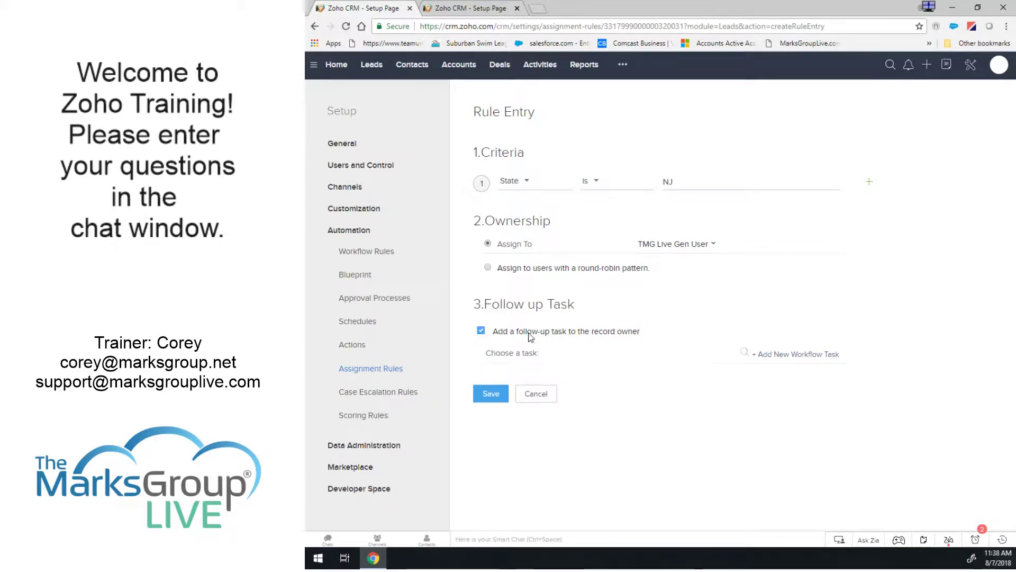
{"action": "left_click", "coordinate": [744, 353]}
{"action": "left_click", "coordinate": [450, 169]}
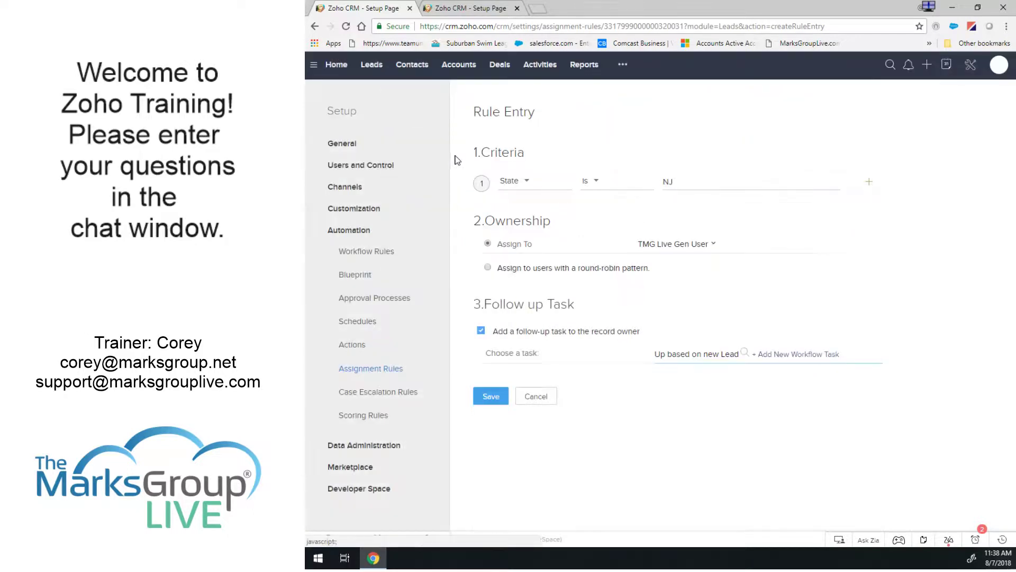
{"action": "left_click", "coordinate": [489, 395]}
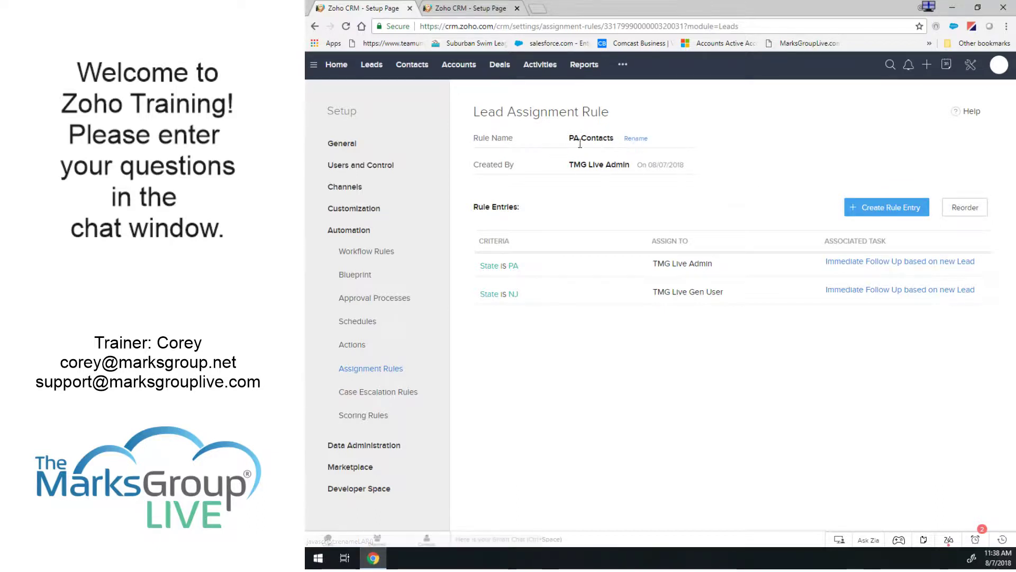
Rename 'PA Contacts' to 'Lead Assignment by State', then go to the Leads list.
{"action": "left_click", "coordinate": [635, 139]}
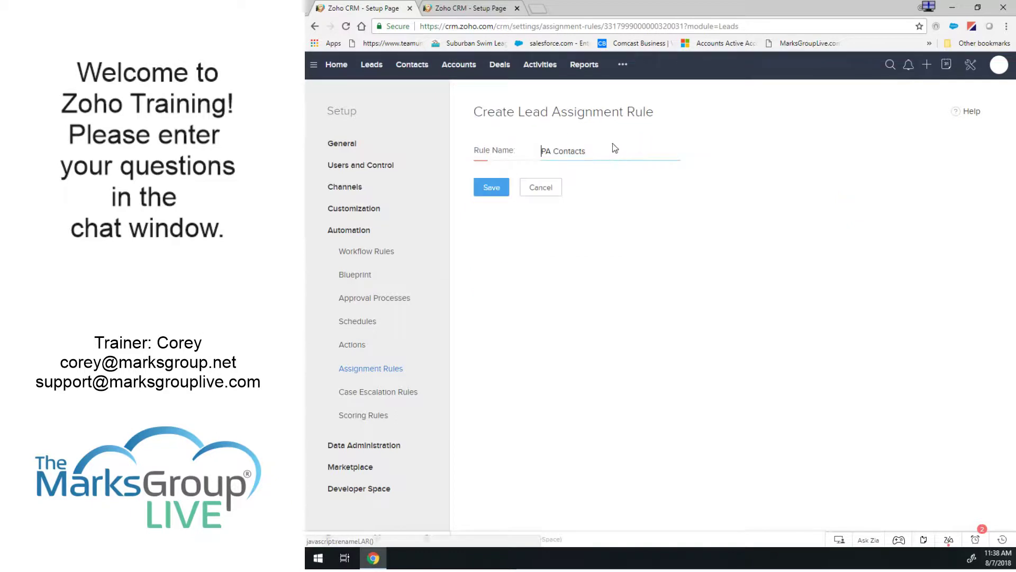
{"action": "left_click_drag", "start_coordinate": [574, 152], "coordinate": [484, 155]}
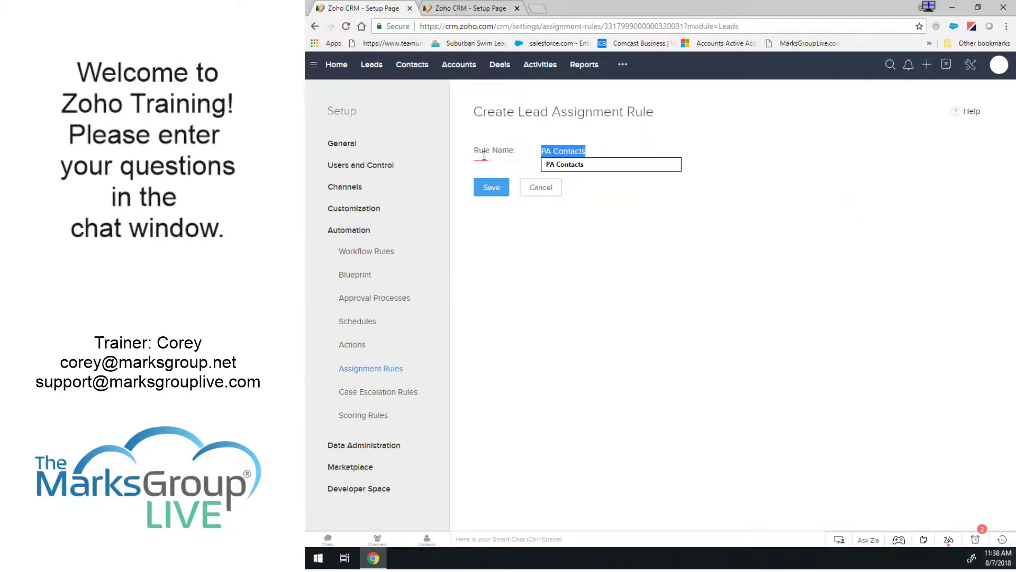
{"action": "type", "text": "Leasdd Assignment by"}
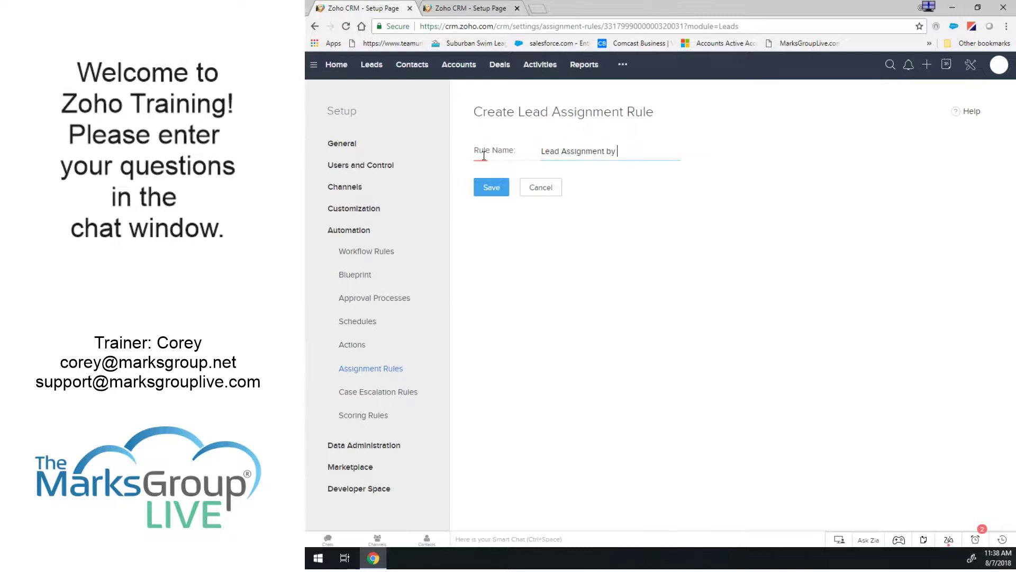
{"action": "type", "text": " State"}
{"action": "left_click", "coordinate": [490, 189]}
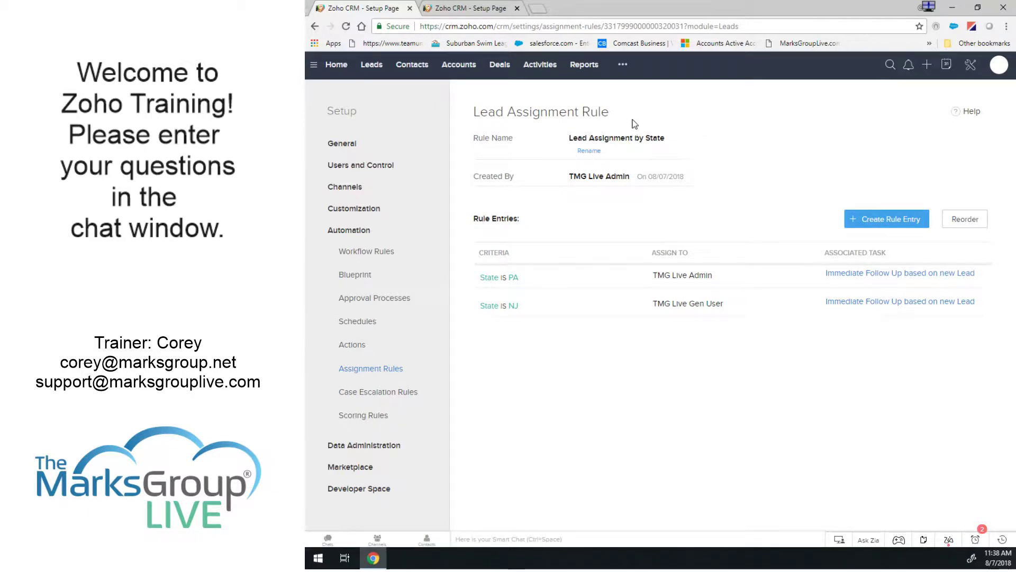
{"action": "left_click", "coordinate": [371, 64]}
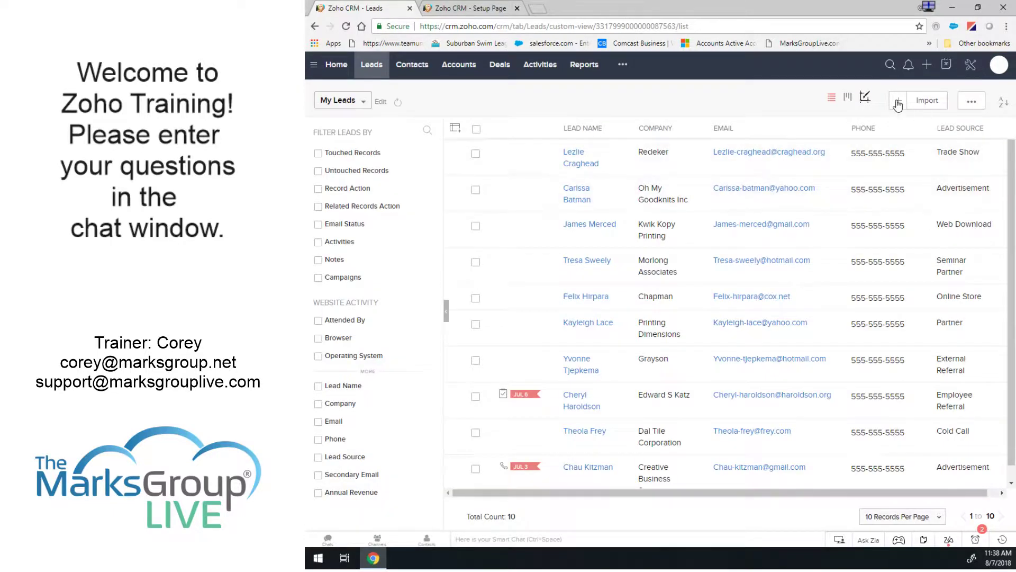
Create and save a test lead for ABC Company with last name, VP title and e-mail address.
{"action": "left_click", "coordinate": [897, 103]}
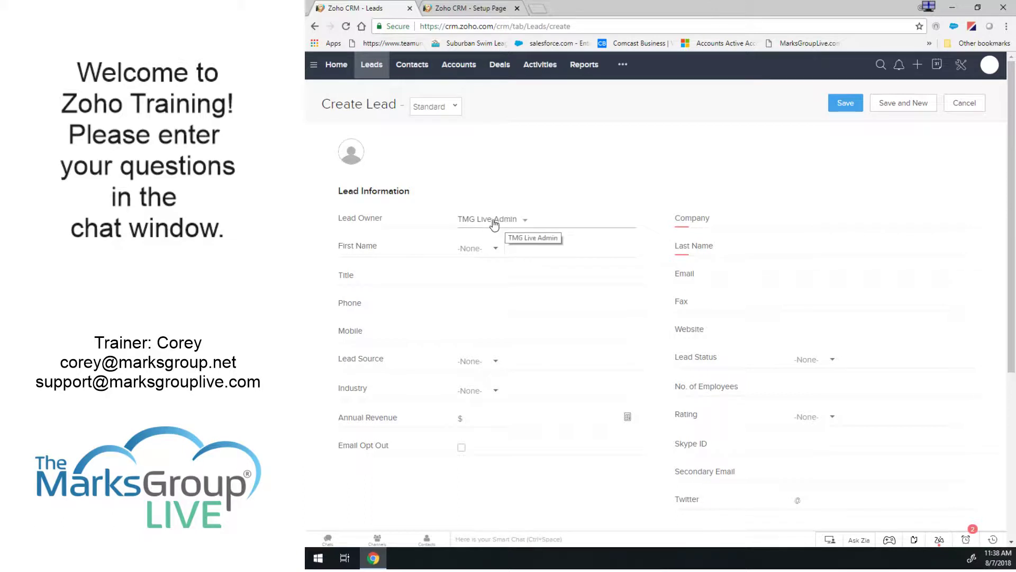
{"action": "left_click", "coordinate": [815, 217]}
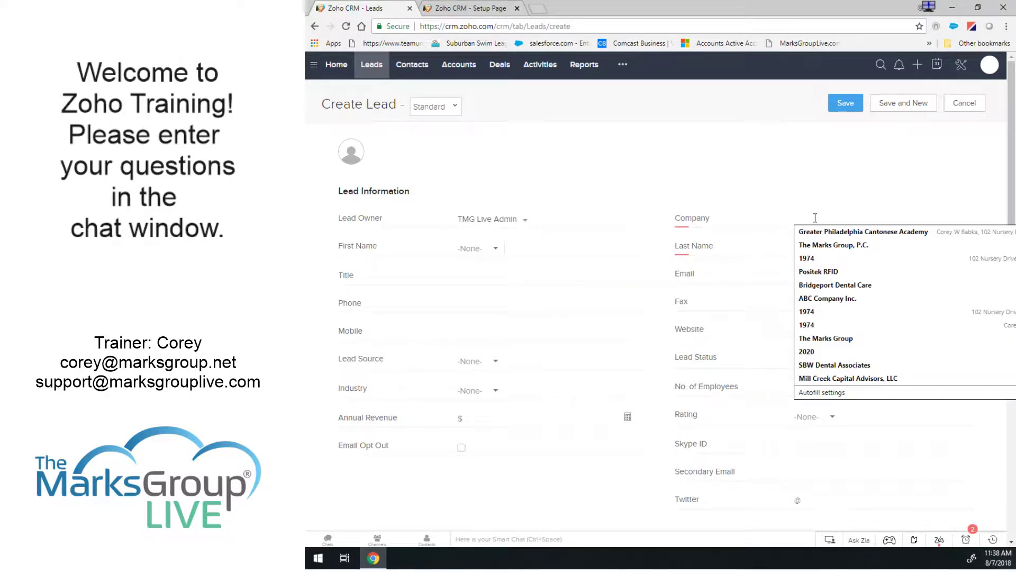
{"action": "type", "text": "ABC Company"}
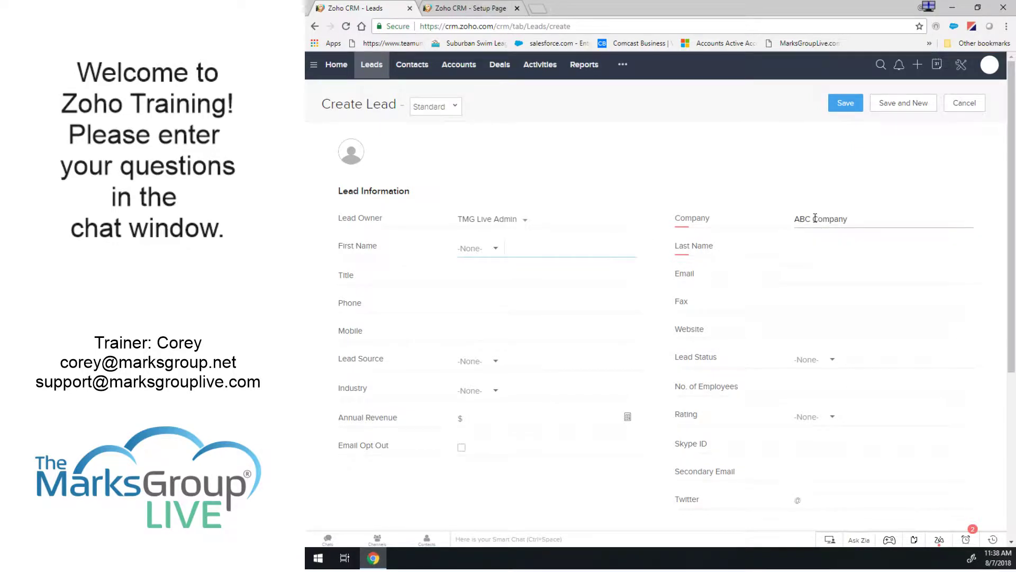
{"action": "left_click", "coordinate": [532, 245]}
{"action": "type", "text": "Smith"}
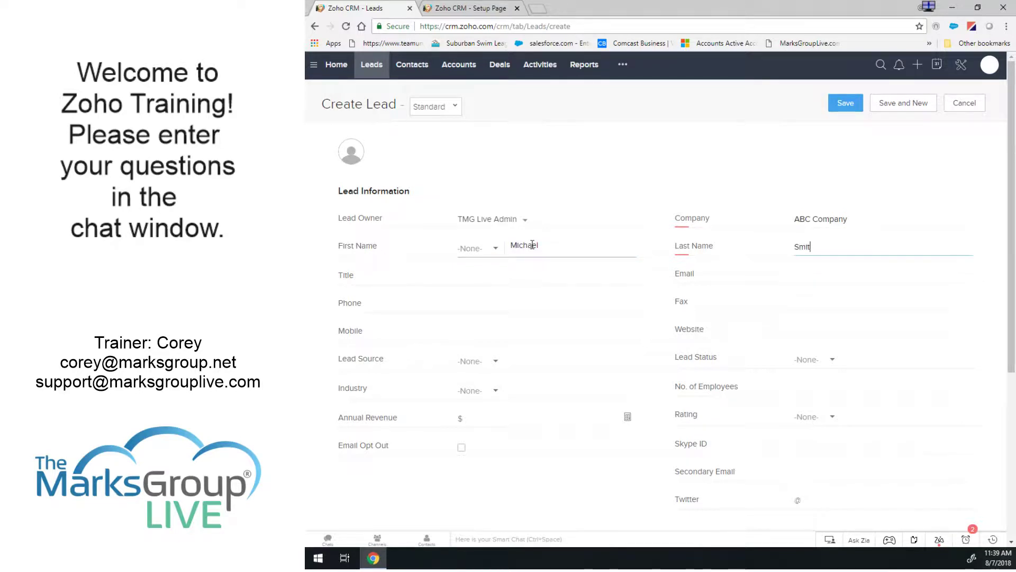
{"action": "key", "text": "Tab"}
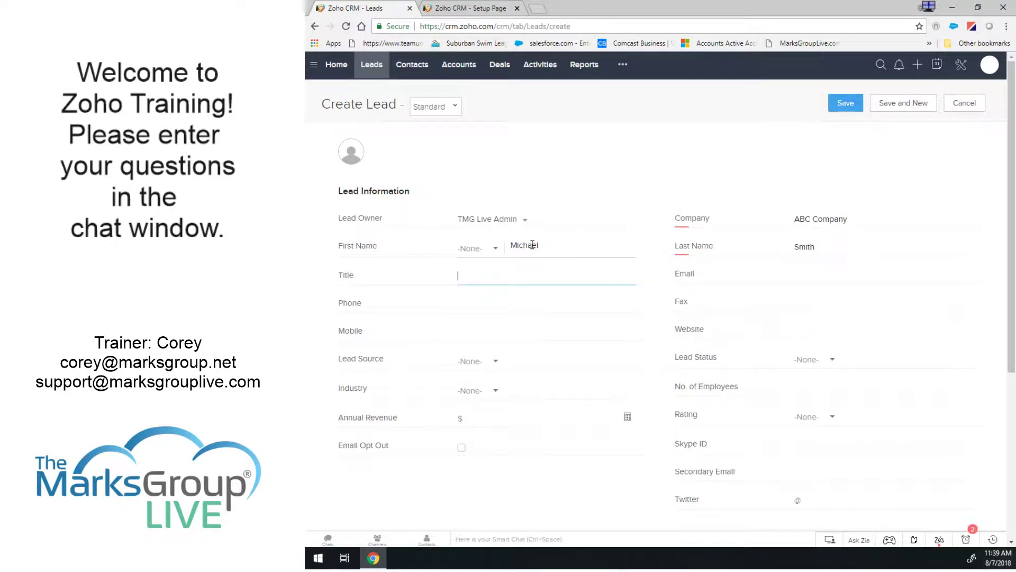
{"action": "key", "text": "Tab"}
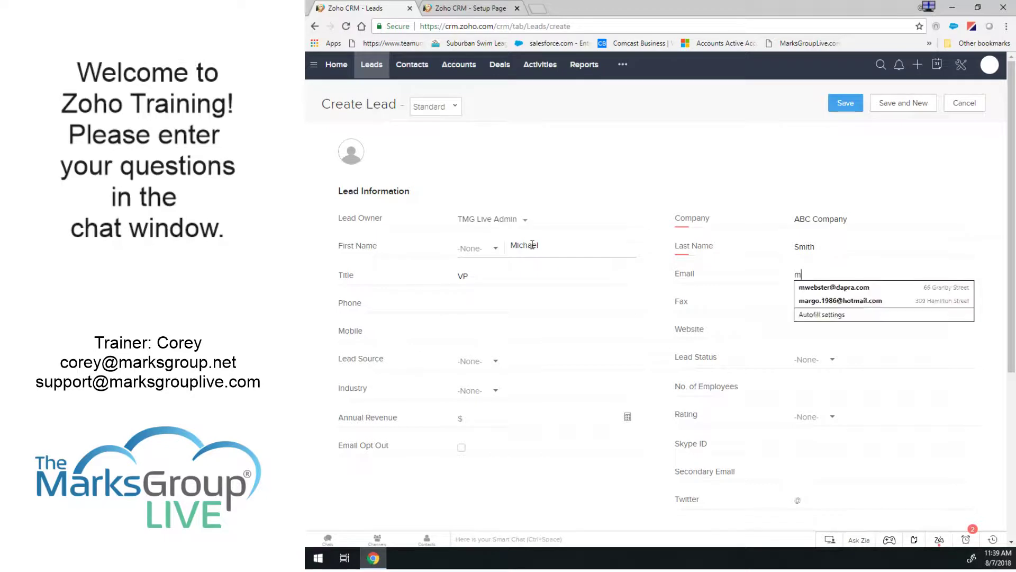
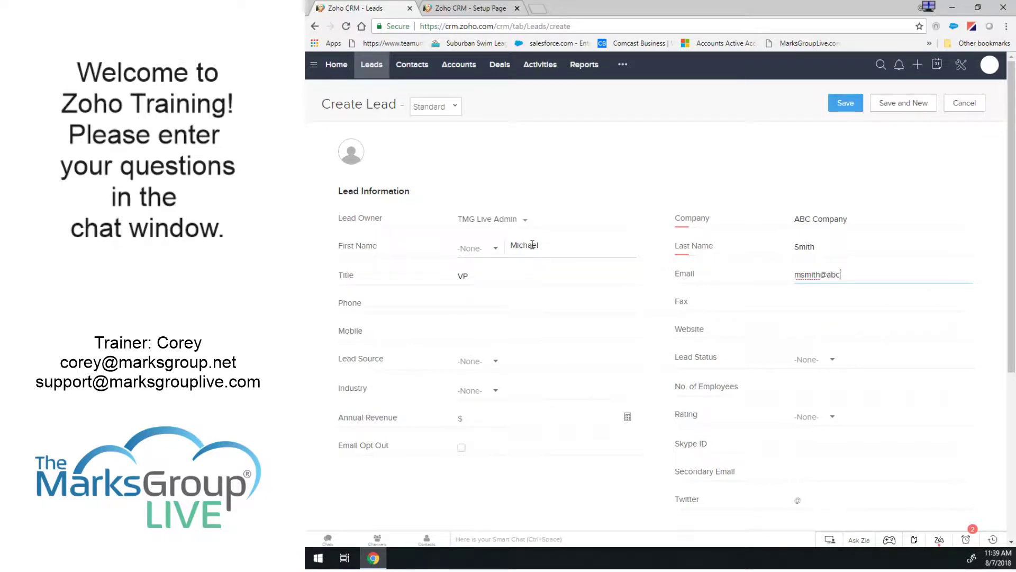
{"action": "key", "text": "Tab"}
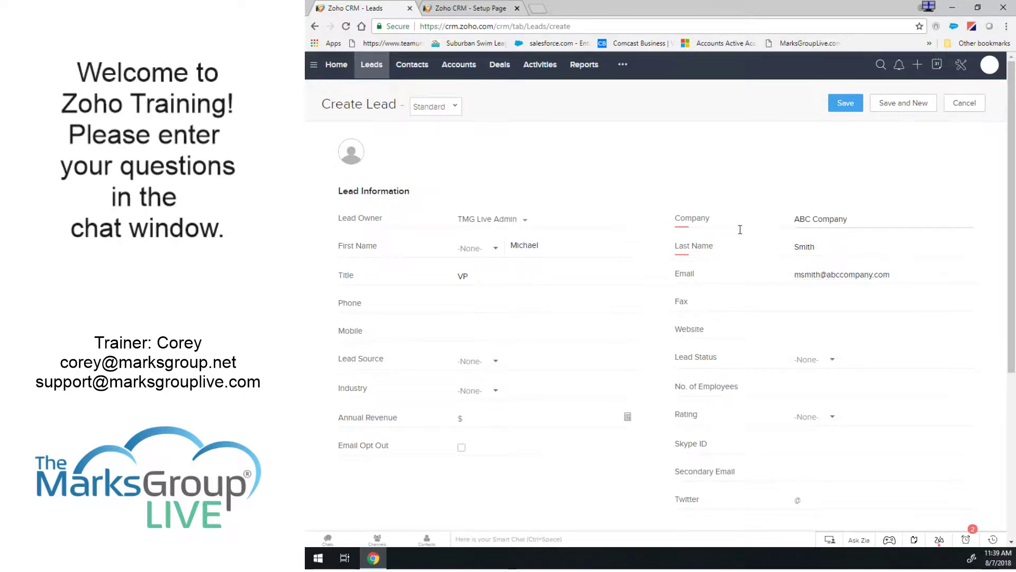
{"action": "scroll", "coordinate": [740, 229], "scroll_direction": "down", "scroll_amount": 5}
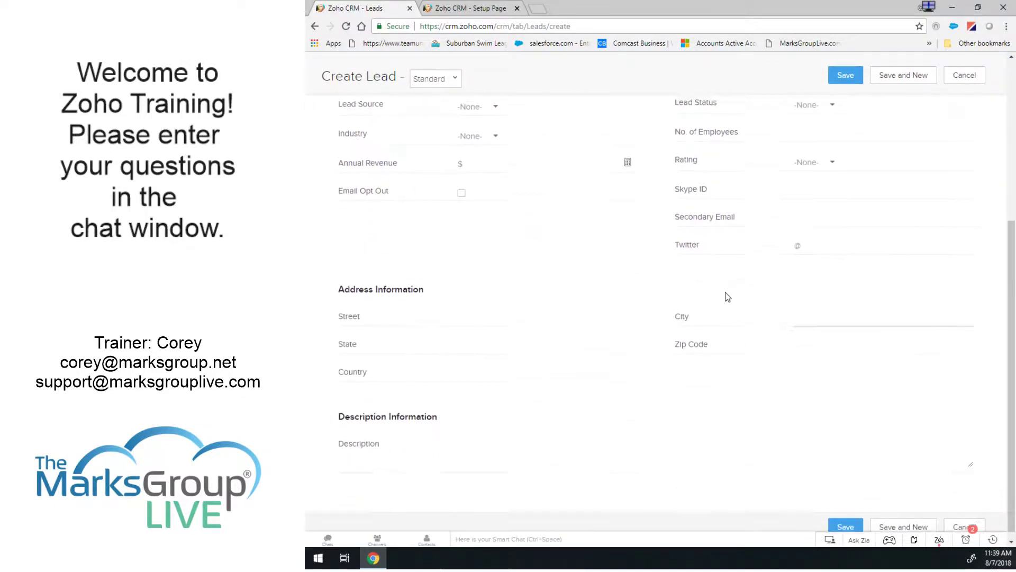
{"action": "scroll", "coordinate": [727, 297], "scroll_direction": "up", "scroll_amount": 5}
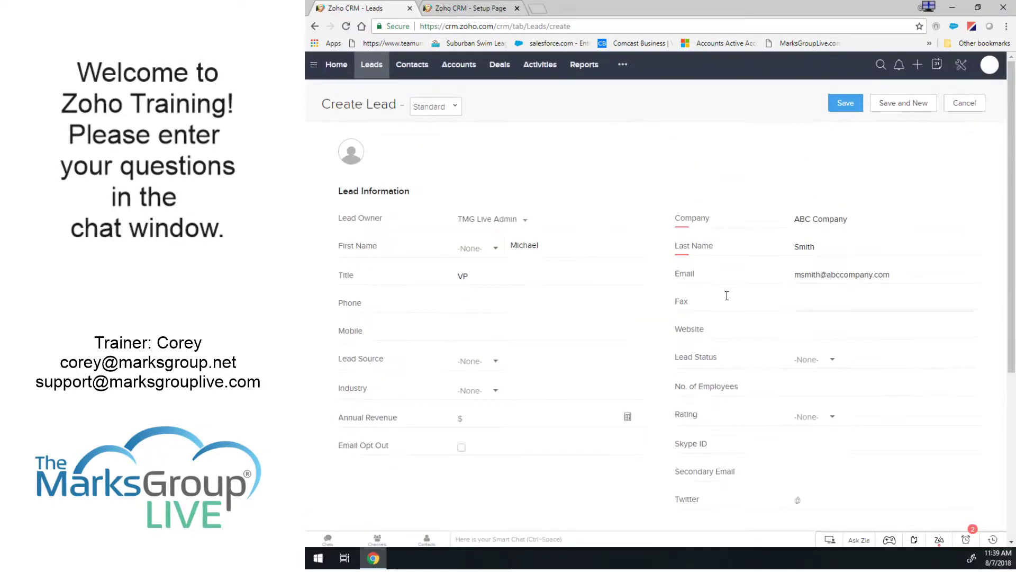
{"action": "left_click", "coordinate": [845, 103]}
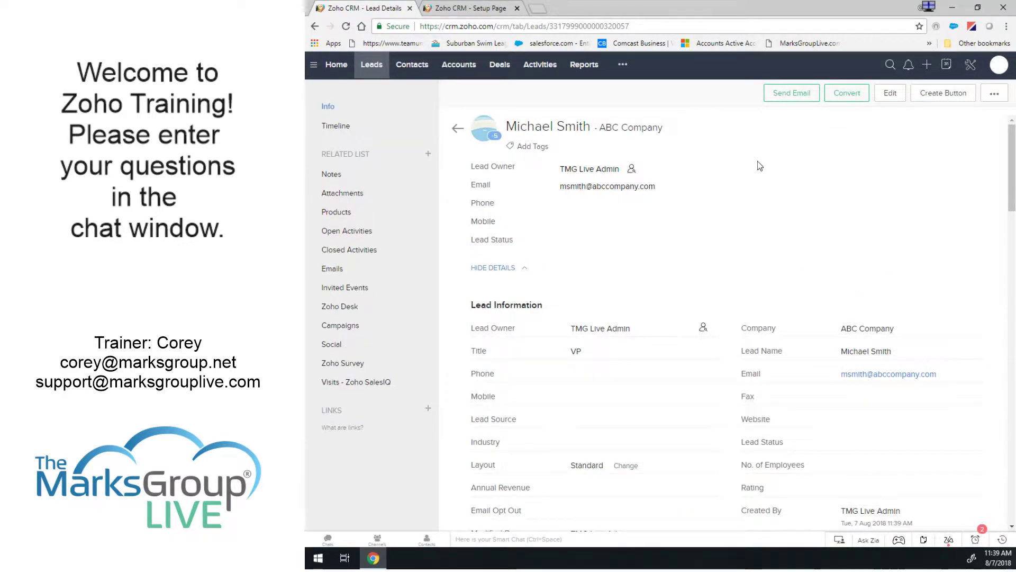
Inline-edit the test lead's State to PA and reload the record to see its Lead Owner.
{"action": "left_click", "coordinate": [345, 26]}
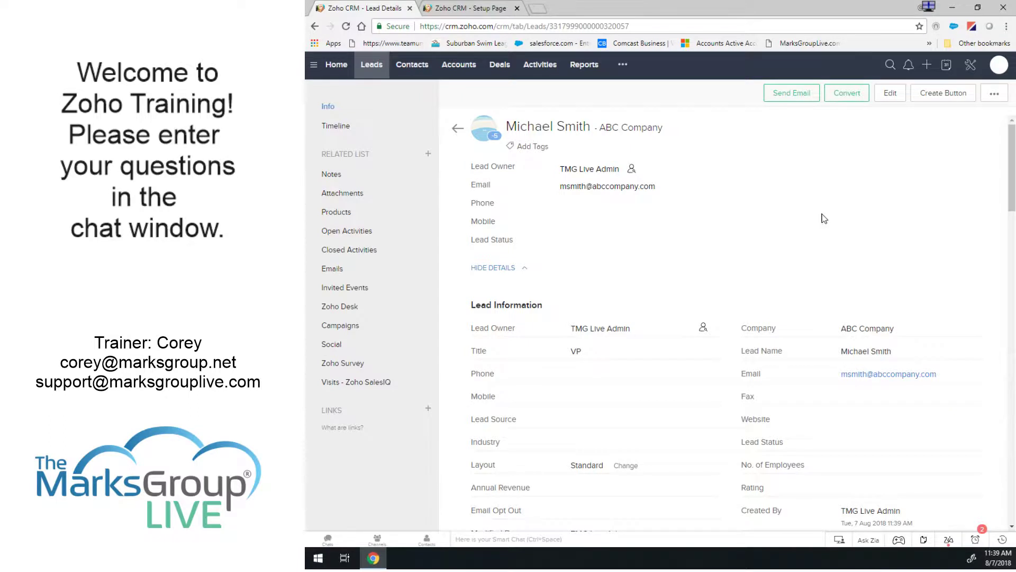
{"action": "scroll", "coordinate": [794, 220], "scroll_direction": "down", "scroll_amount": 5}
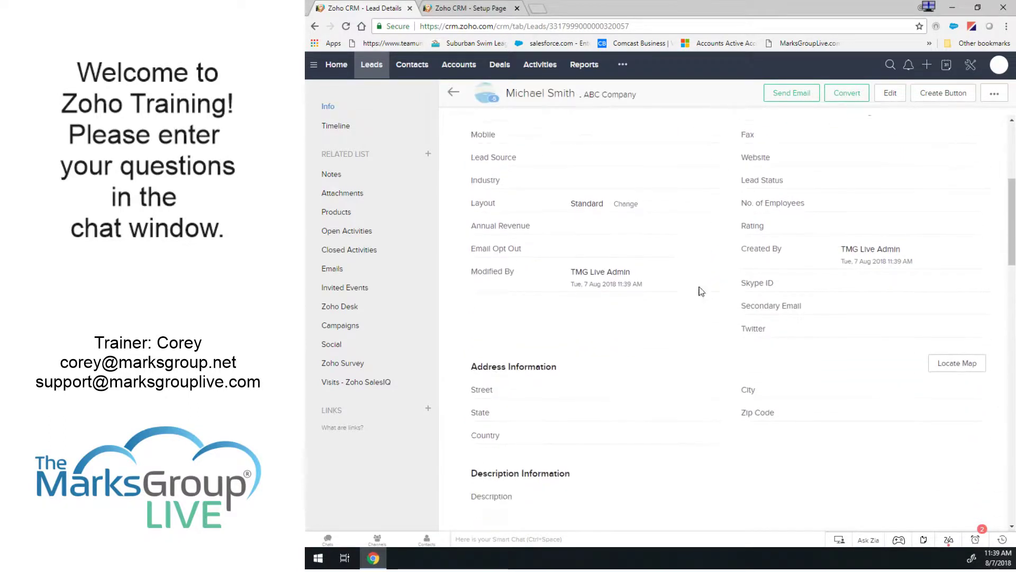
{"action": "left_click", "coordinate": [716, 395]}
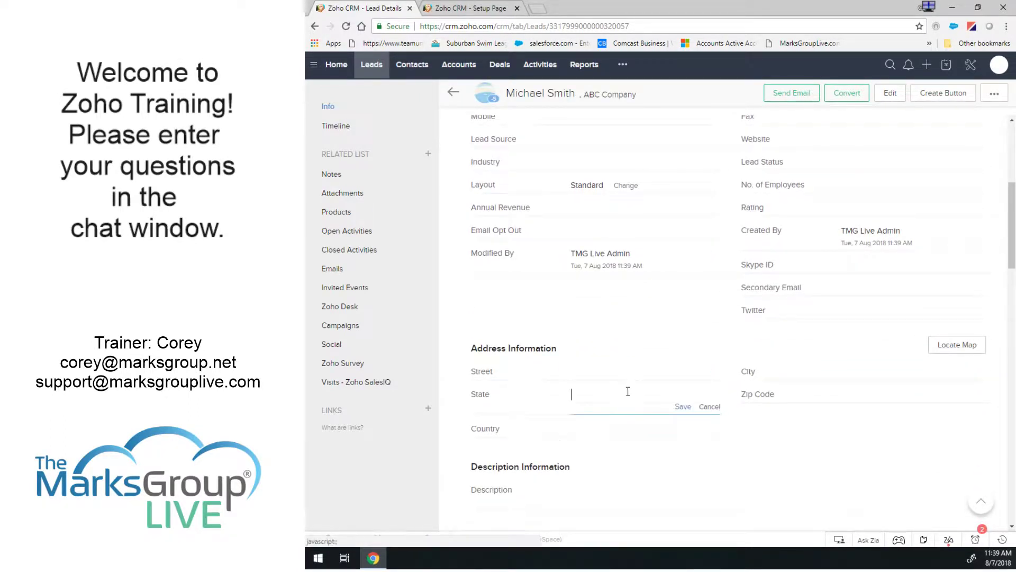
{"action": "type", "text": "PA"}
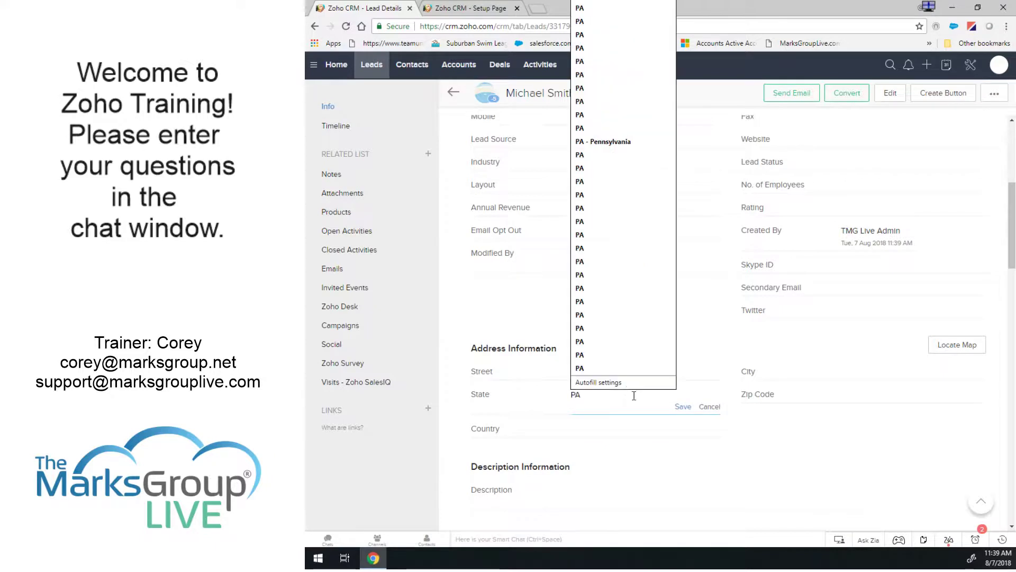
{"action": "left_click", "coordinate": [683, 406]}
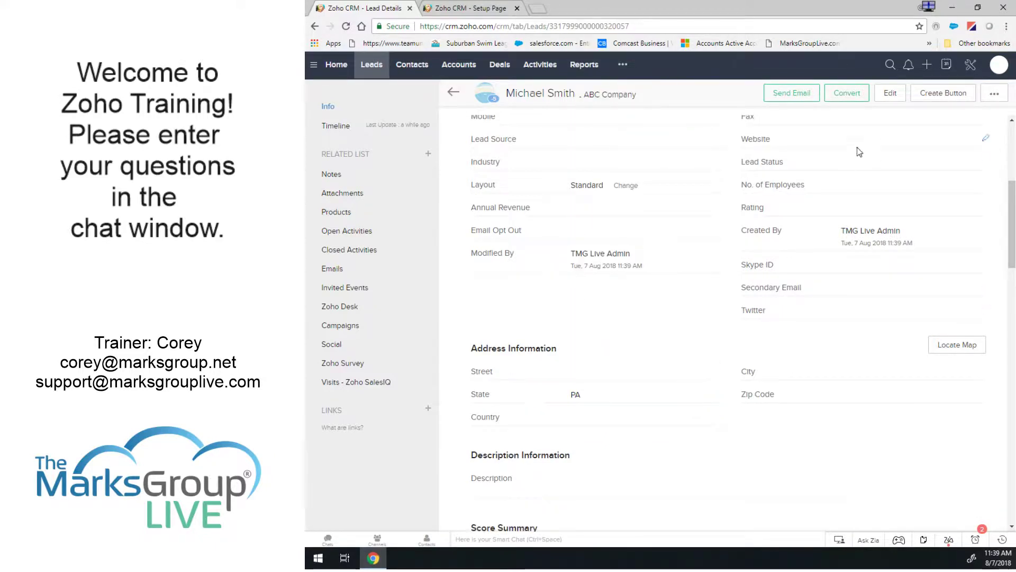
{"action": "scroll", "coordinate": [878, 188], "scroll_direction": "up", "scroll_amount": 5}
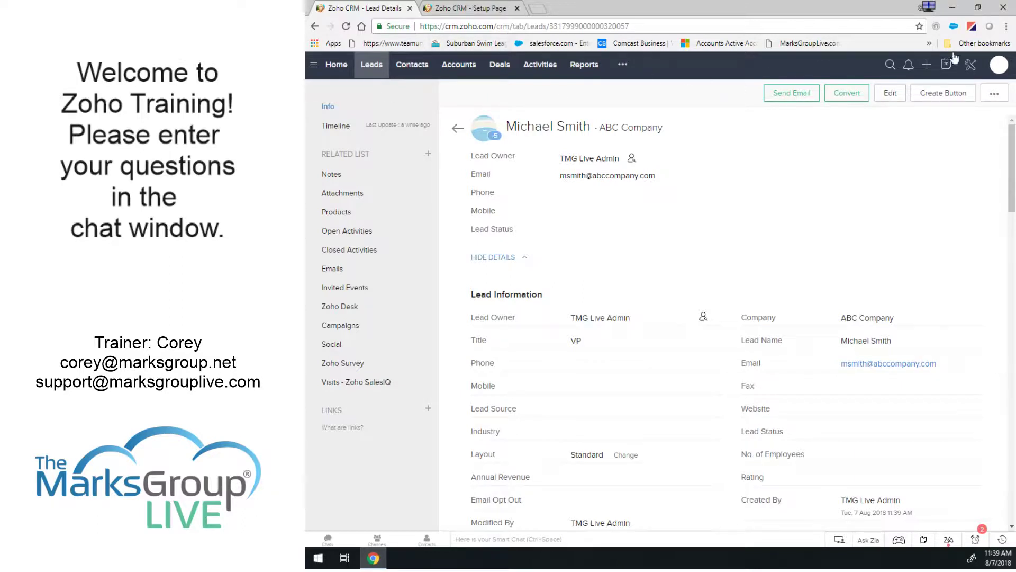
{"action": "left_click", "coordinate": [345, 26]}
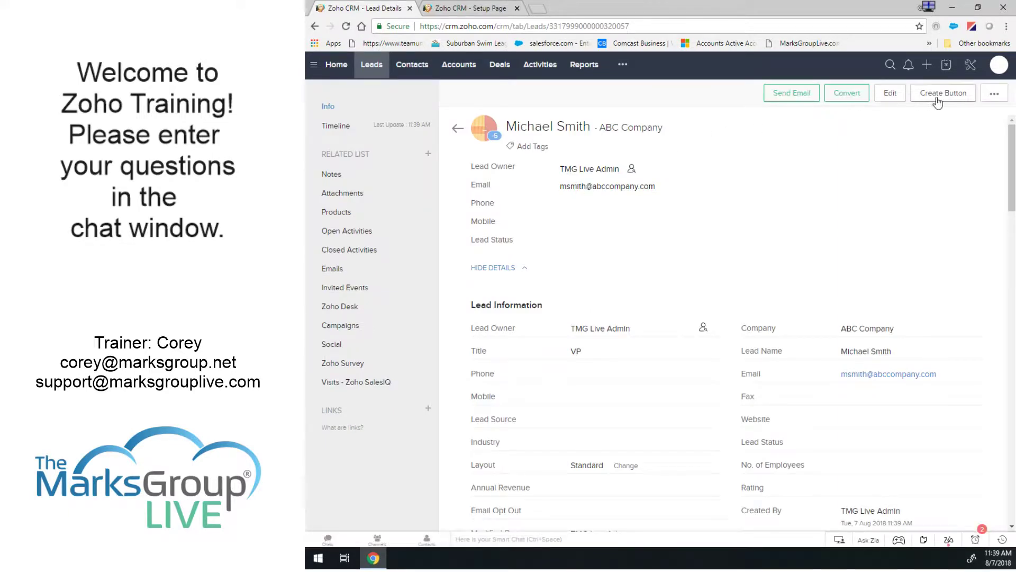
{"action": "left_click", "coordinate": [995, 96]}
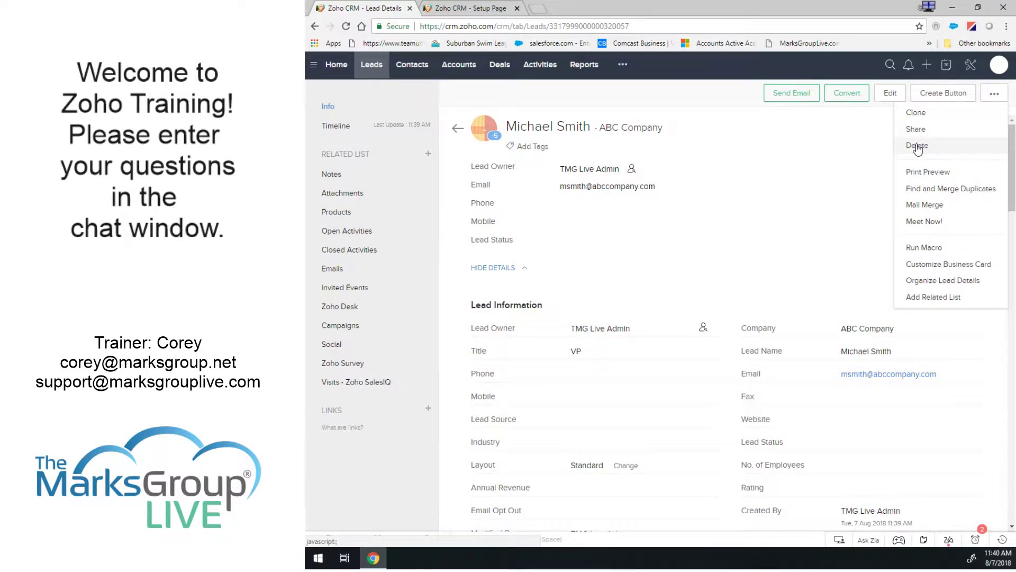
Choose Delete for the test lead from its more-actions menu.
{"action": "left_click", "coordinate": [917, 147]}
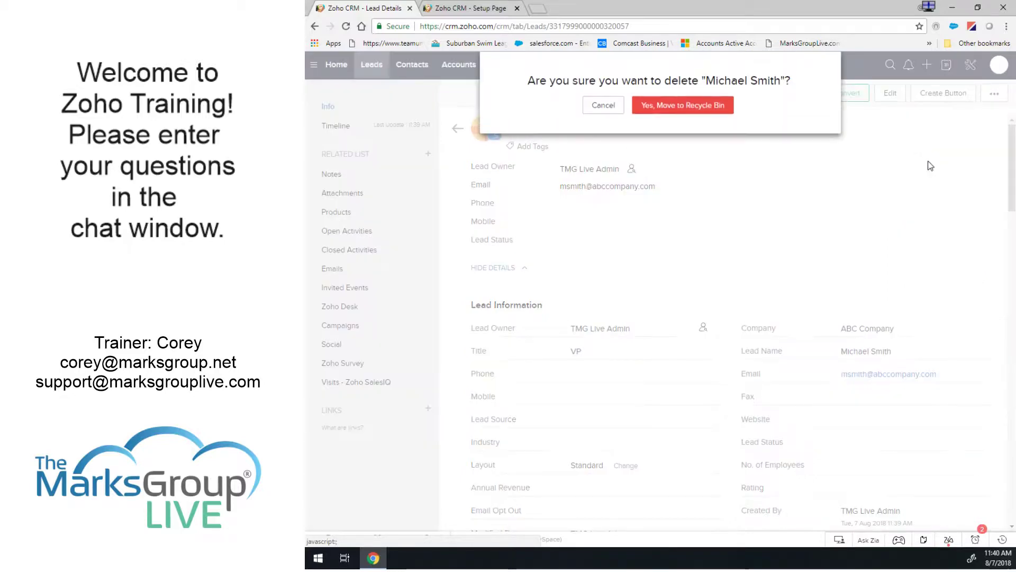
Move the old lead to the Recycle Bin and start a new lead with company ABC Company.
{"action": "left_click", "coordinate": [674, 105]}
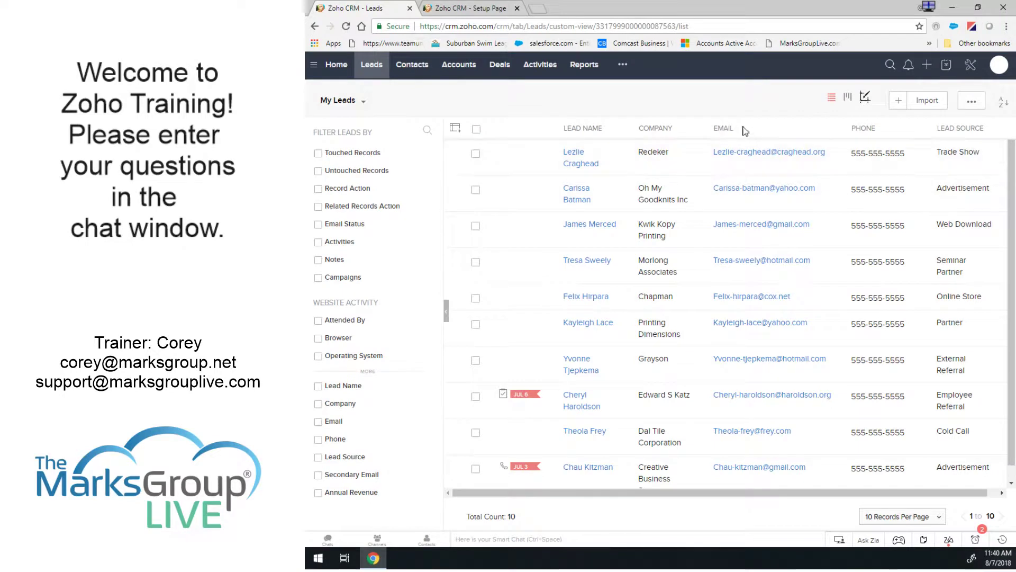
{"action": "left_click", "coordinate": [900, 104]}
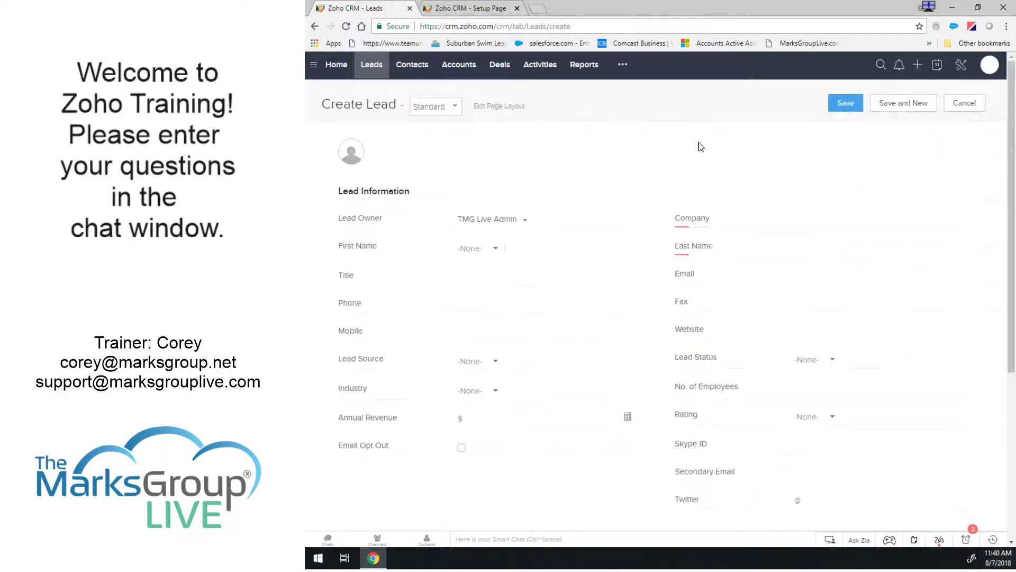
{"action": "left_click", "coordinate": [805, 214]}
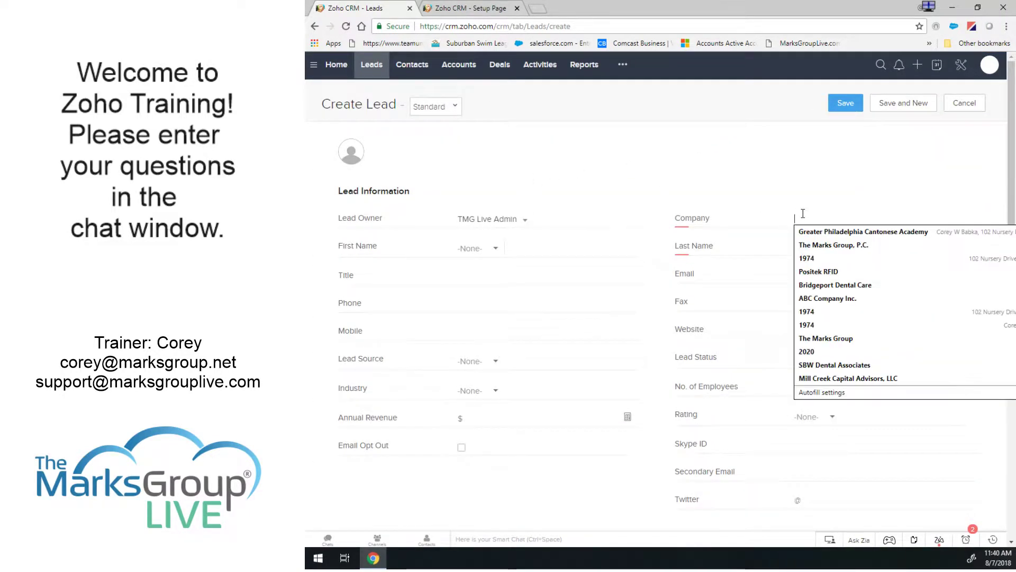
{"action": "type", "text": "ABC Cino"}
{"action": "key", "text": "BackSpace"}
{"action": "key", "text": "BackSpace"}
{"action": "key", "text": "BackSpace"}
{"action": "type", "text": "ompany"}
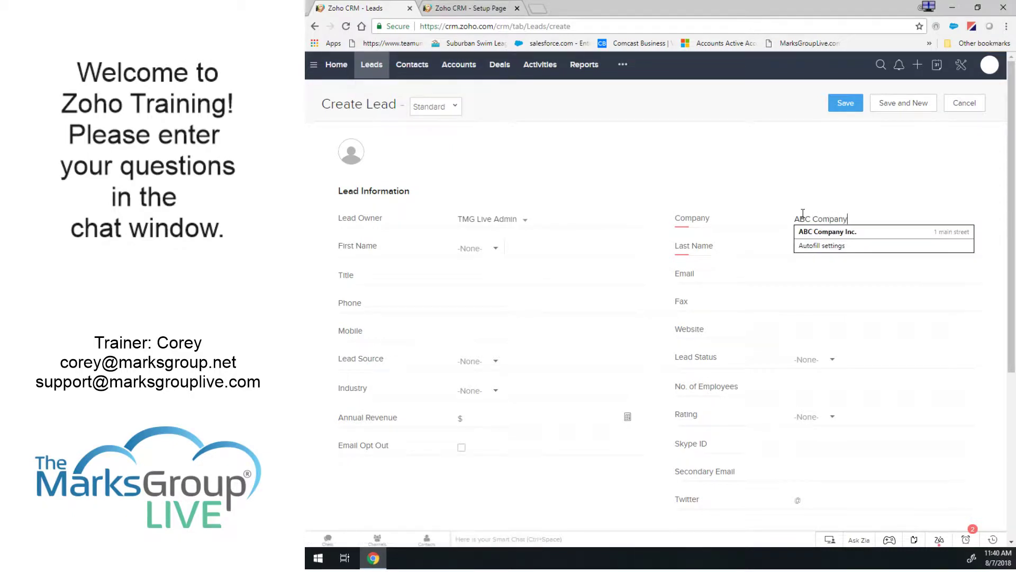
{"action": "key", "text": "Tab"}
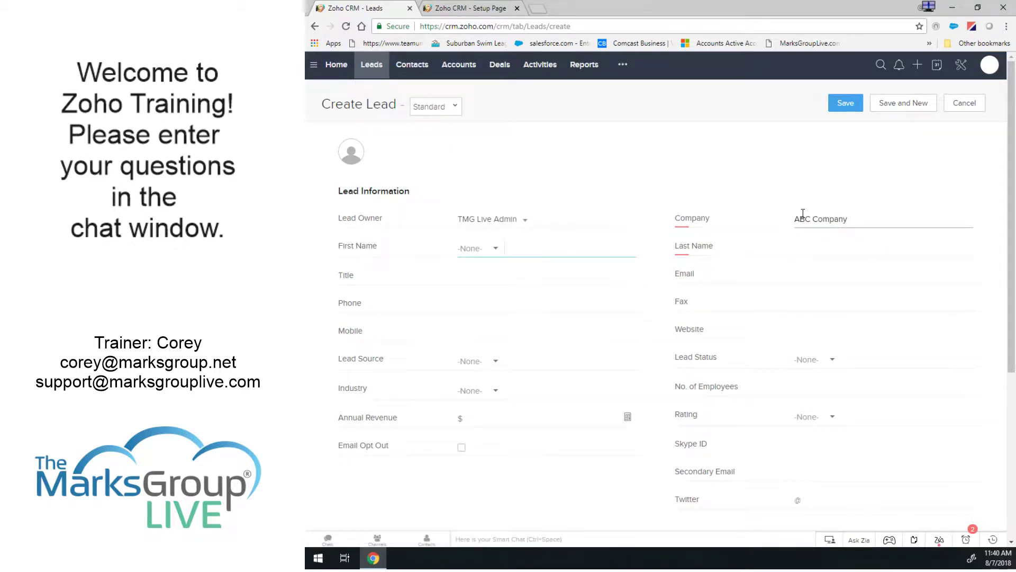
Enter the new lead's first name, last name and e-mail address.
{"action": "key", "text": "Tab"}
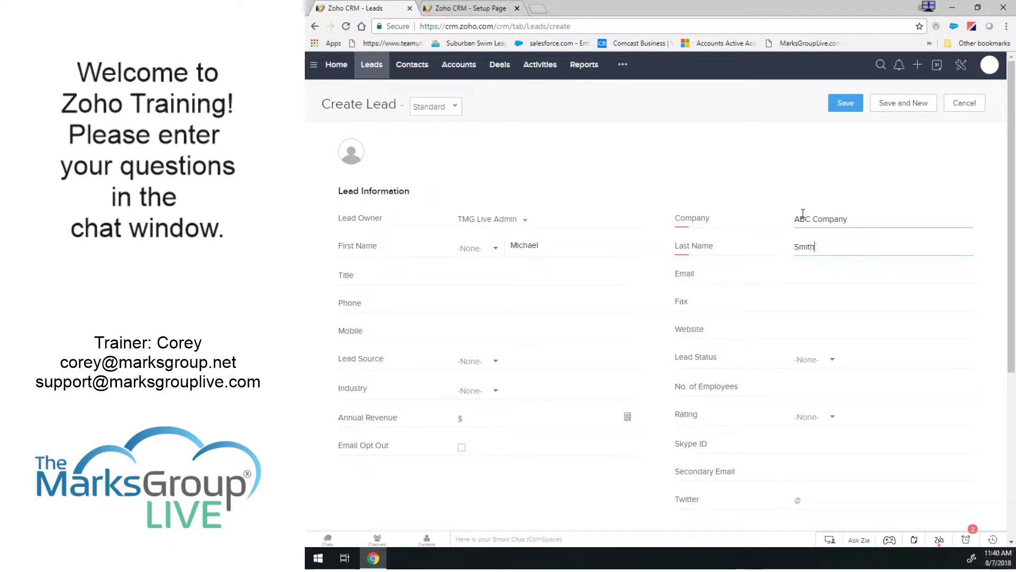
{"action": "key", "text": "Tab"}
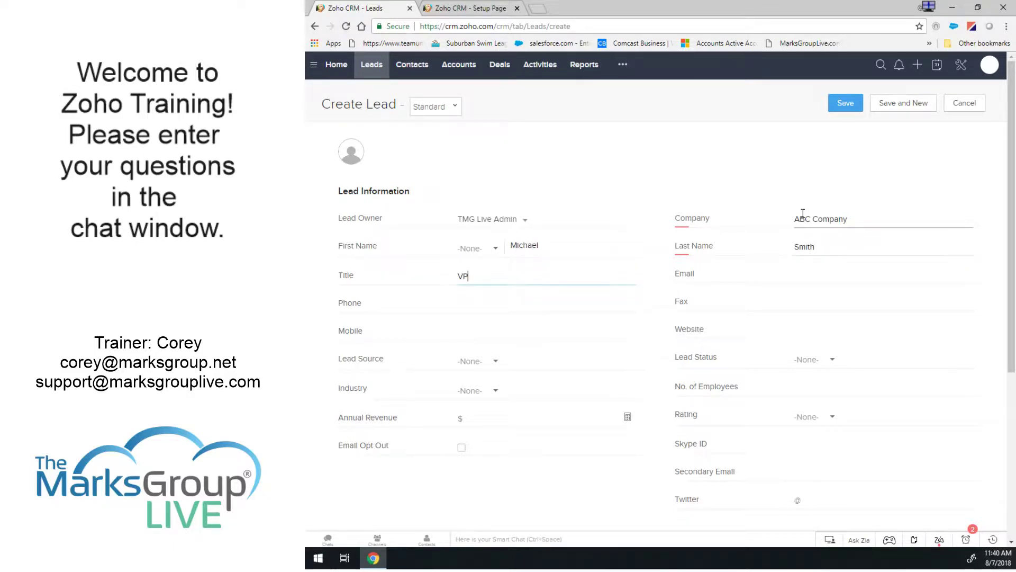
{"action": "key", "text": "Tab"}
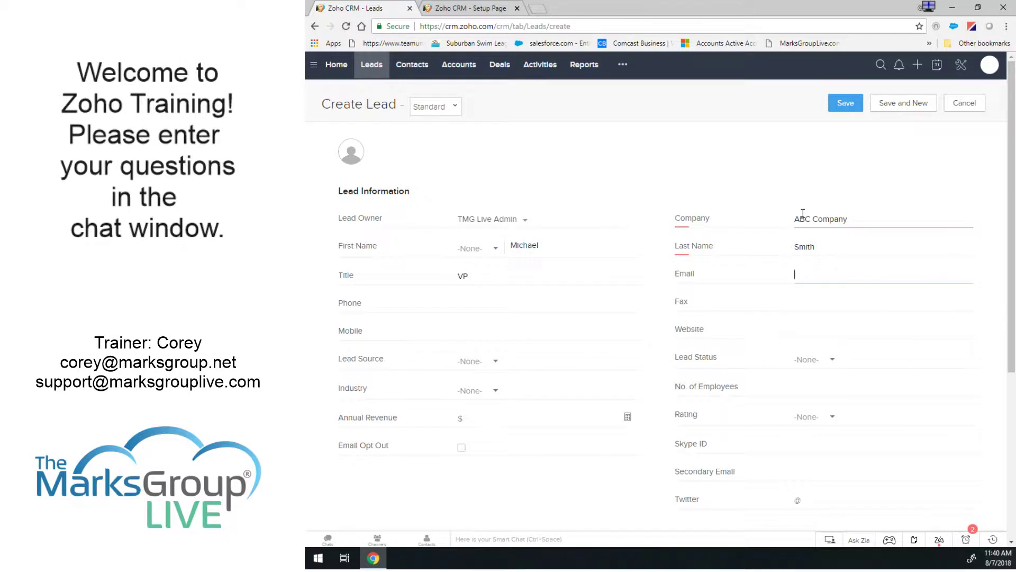
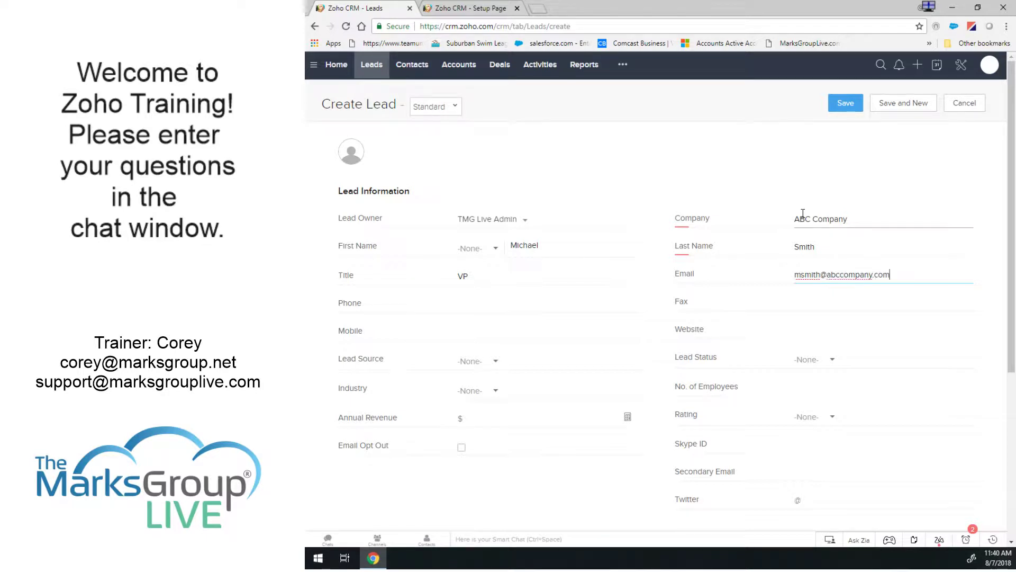
{"action": "key", "text": "Tab"}
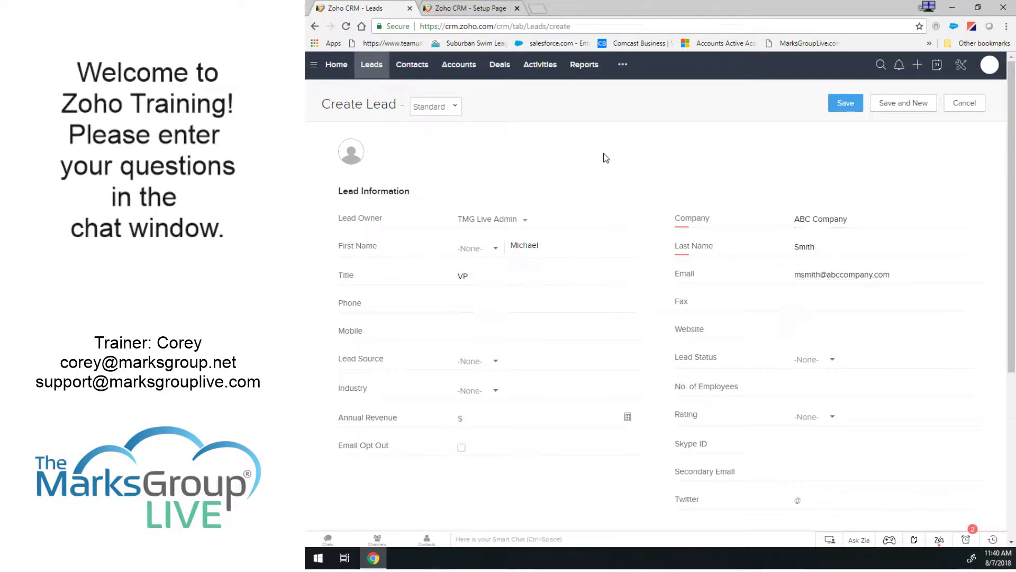
Set the lead's State to PA and Zip Code to 19462, then save it.
{"action": "scroll", "coordinate": [606, 158], "scroll_direction": "down", "scroll_amount": 5}
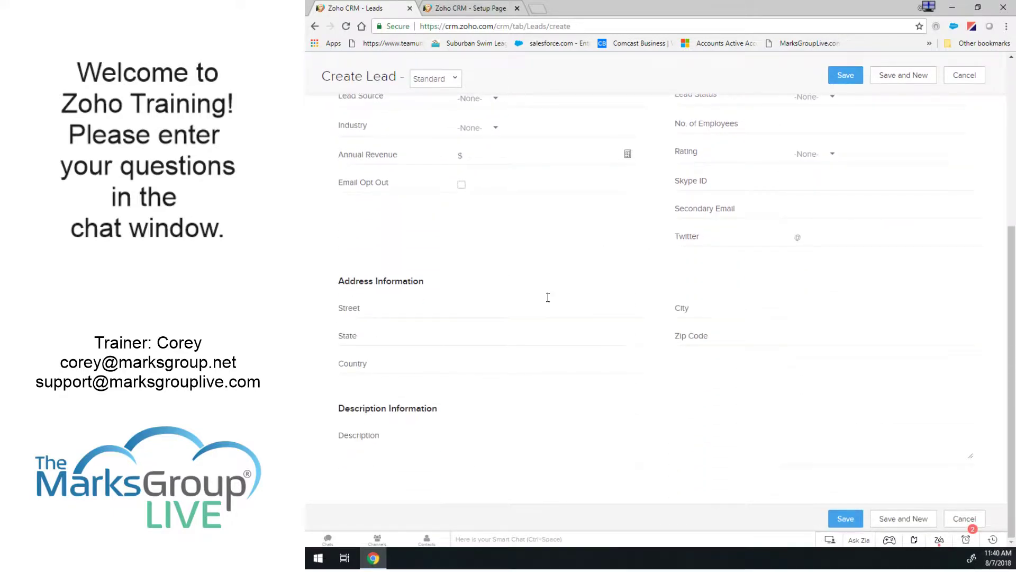
{"action": "left_click", "coordinate": [511, 340]}
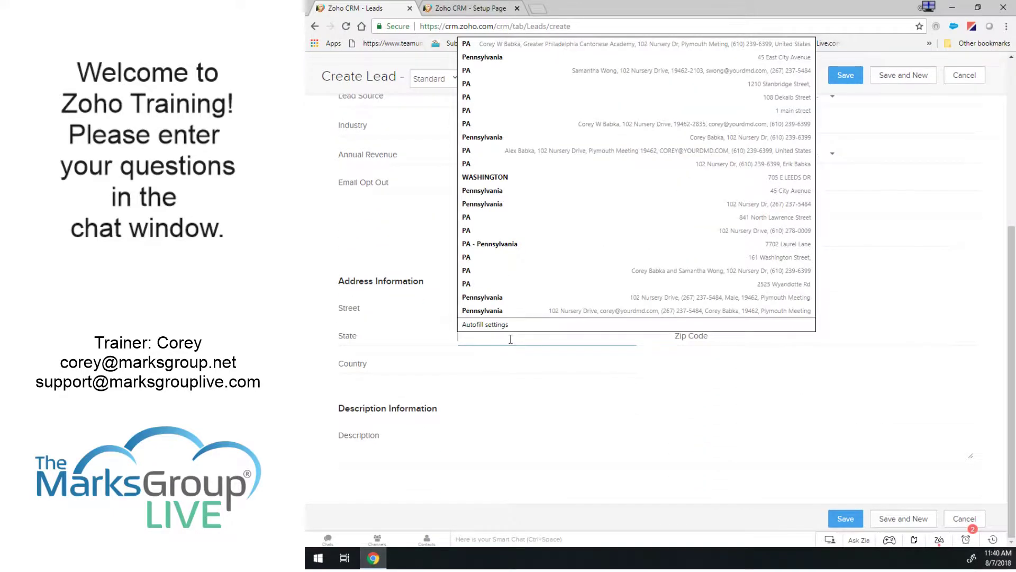
{"action": "type", "text": "PA"}
{"action": "key", "text": "Tab"}
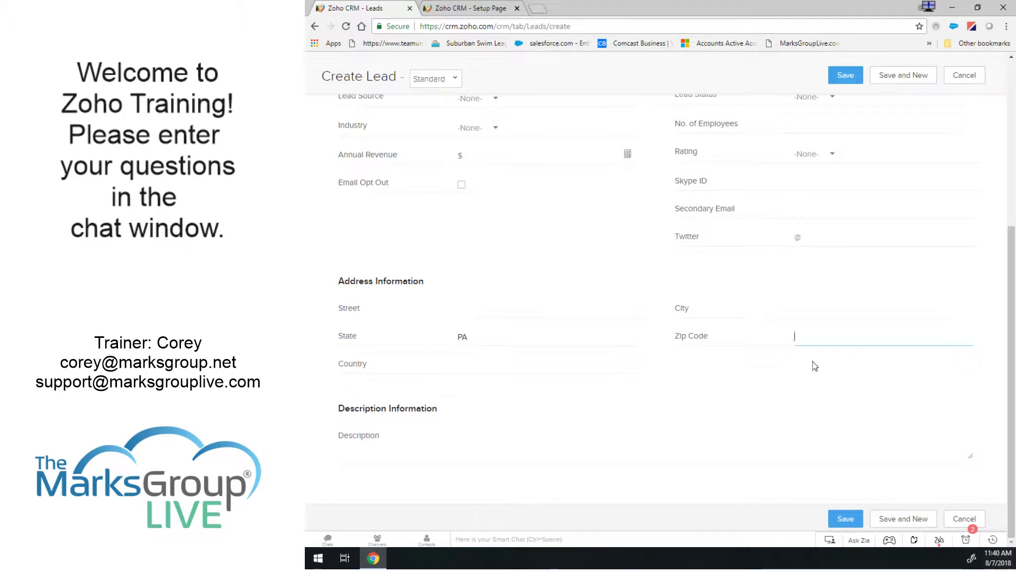
{"action": "type", "text": "19"}
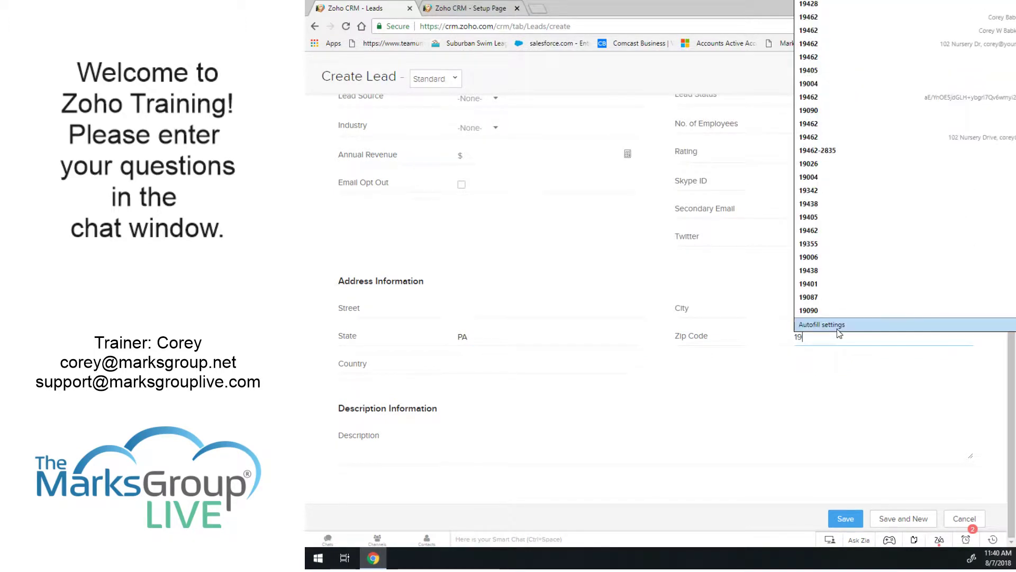
{"action": "type", "text": "462"}
{"action": "key", "text": "Tab"}
{"action": "left_click", "coordinate": [824, 409]}
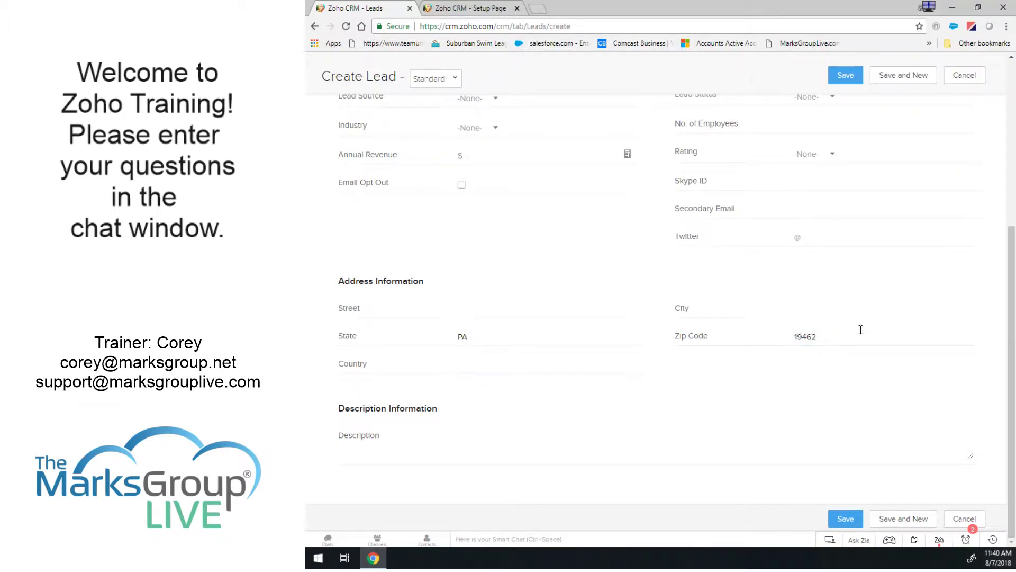
{"action": "left_click", "coordinate": [847, 76]}
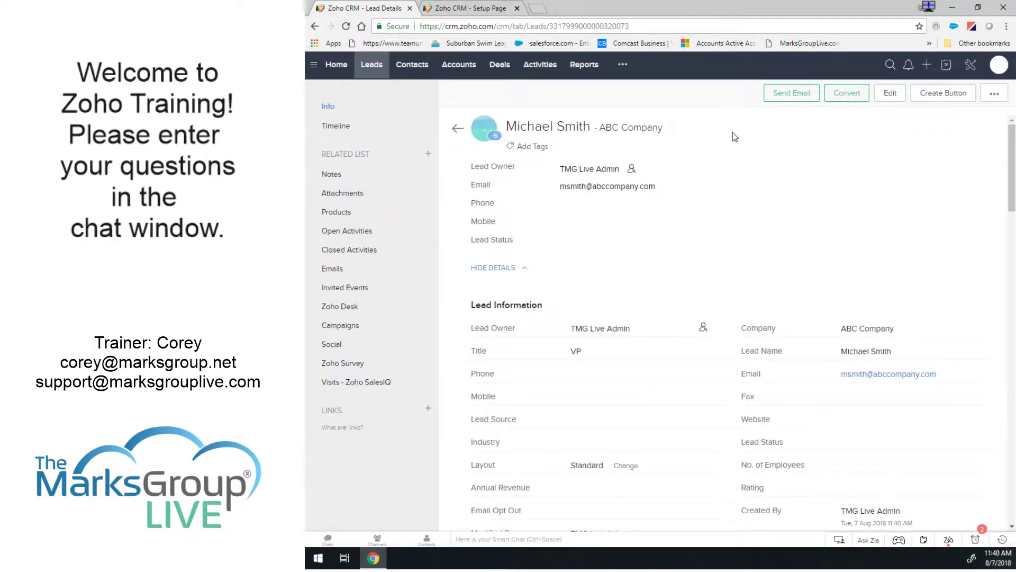
Reload the test lead and check its State PA, Zip 19462 and TMG Live Admin owner.
{"action": "scroll", "coordinate": [657, 260], "scroll_direction": "down", "scroll_amount": 2}
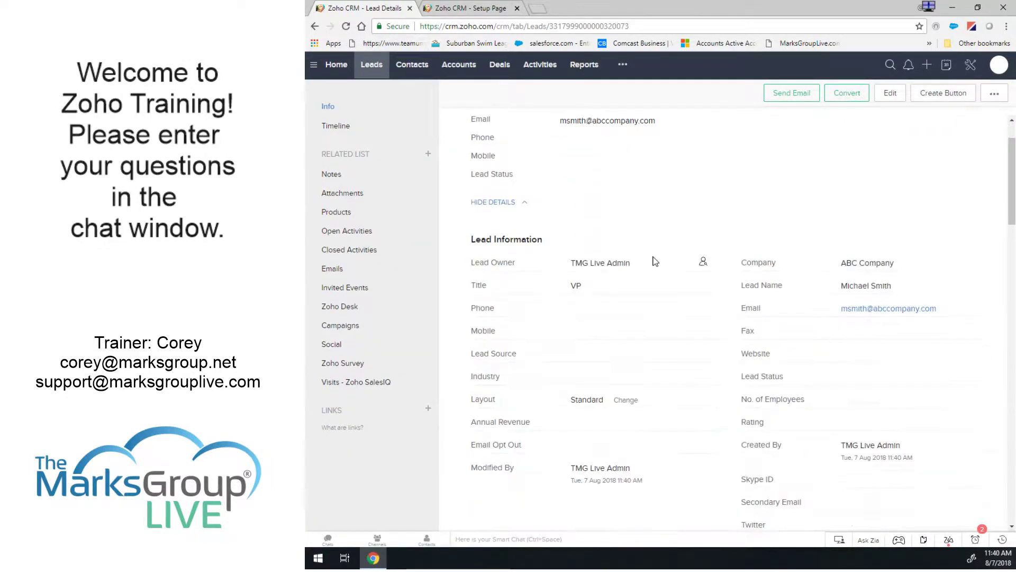
{"action": "scroll", "coordinate": [654, 263], "scroll_direction": "up", "scroll_amount": 2}
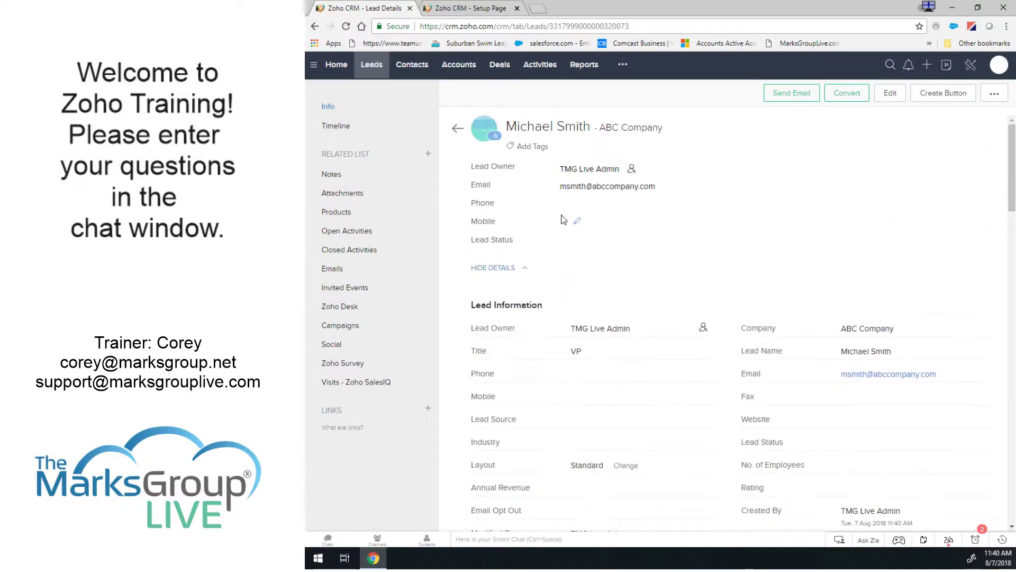
{"action": "left_click", "coordinate": [346, 26]}
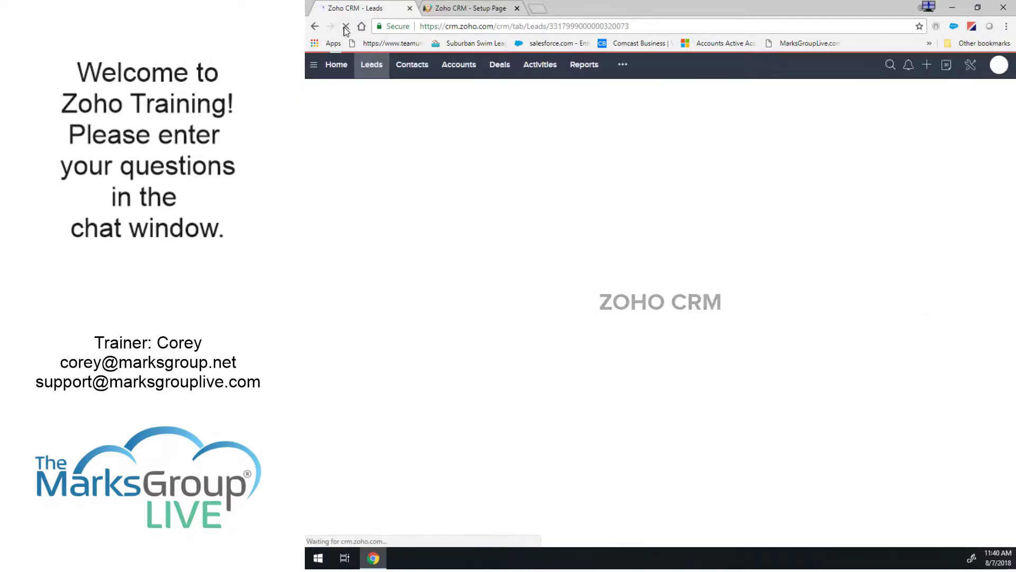
{"action": "scroll", "coordinate": [731, 241], "scroll_direction": "down", "scroll_amount": 5}
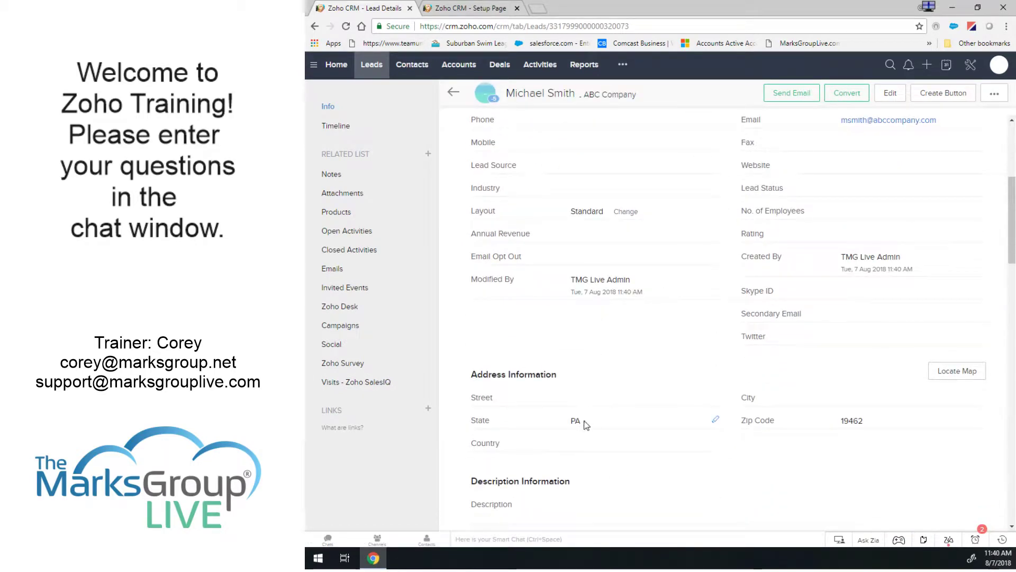
{"action": "scroll", "coordinate": [679, 372], "scroll_direction": "up", "scroll_amount": 5}
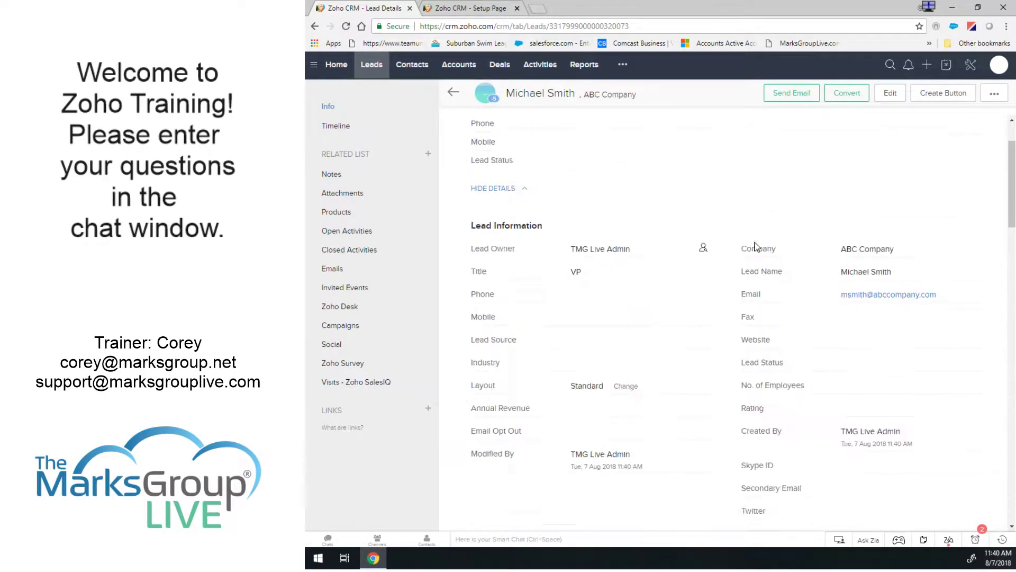
Open the Lead Assignment by State rule and save the entry order with PA kept first.
{"action": "left_click", "coordinate": [969, 66]}
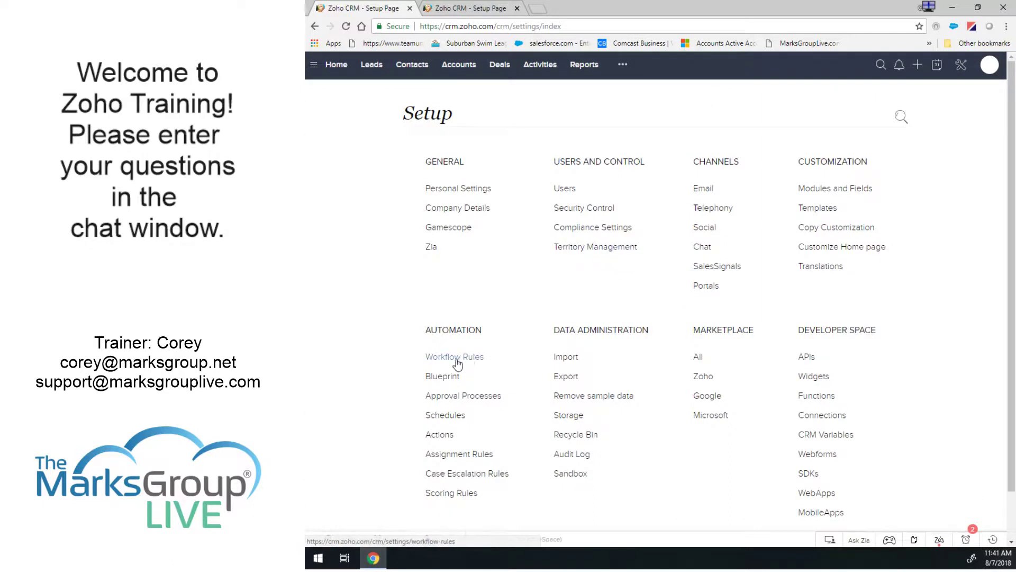
{"action": "left_click", "coordinate": [455, 455]}
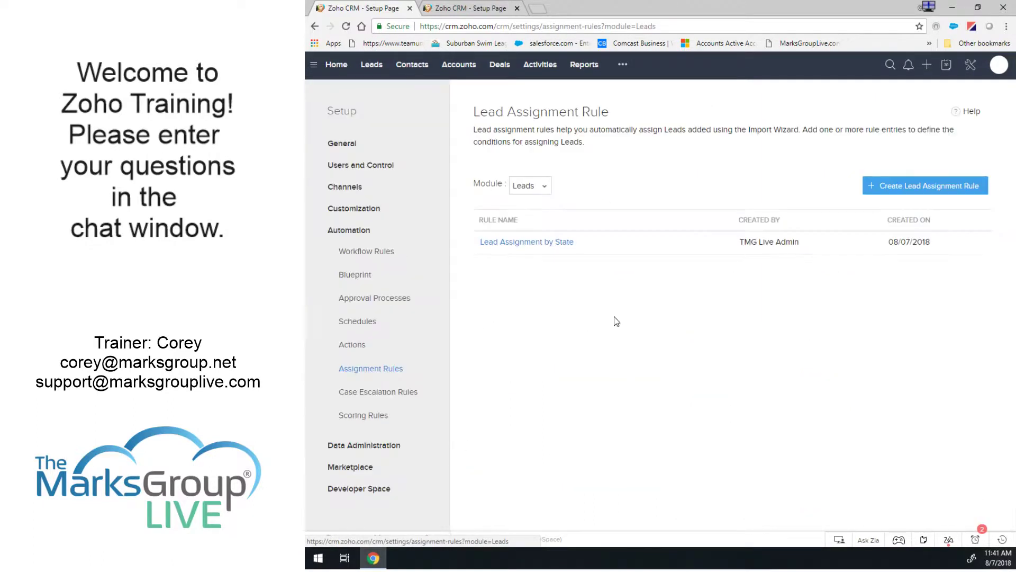
{"action": "left_click", "coordinate": [553, 244]}
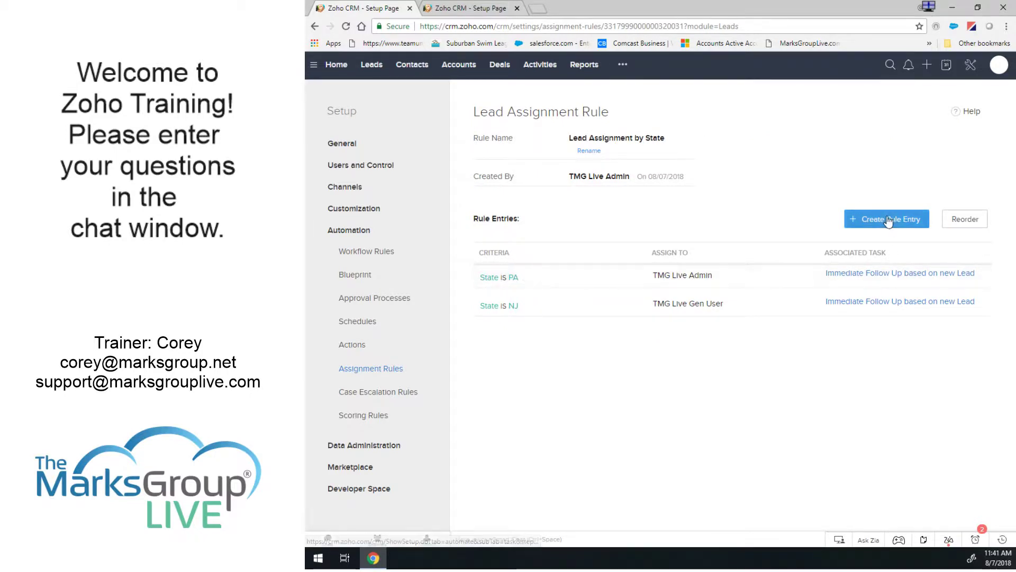
{"action": "left_click", "coordinate": [961, 221]}
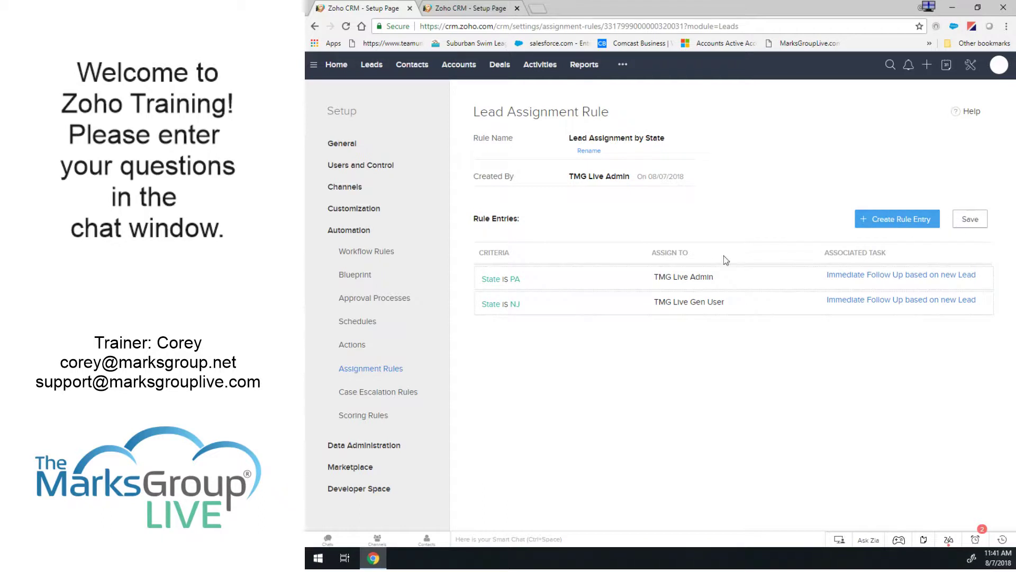
{"action": "mouse_move", "coordinate": [612, 281]}
{"action": "left_mouse_down"}
{"action": "mouse_move", "coordinate": [610, 322]}
{"action": "mouse_move", "coordinate": [612, 280]}
{"action": "left_mouse_up"}
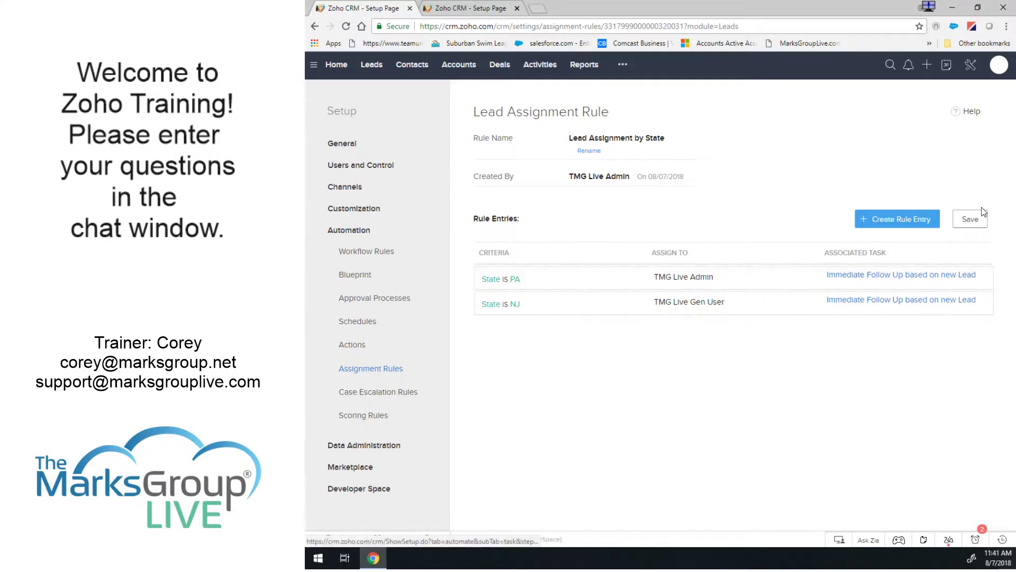
{"action": "left_click", "coordinate": [973, 218]}
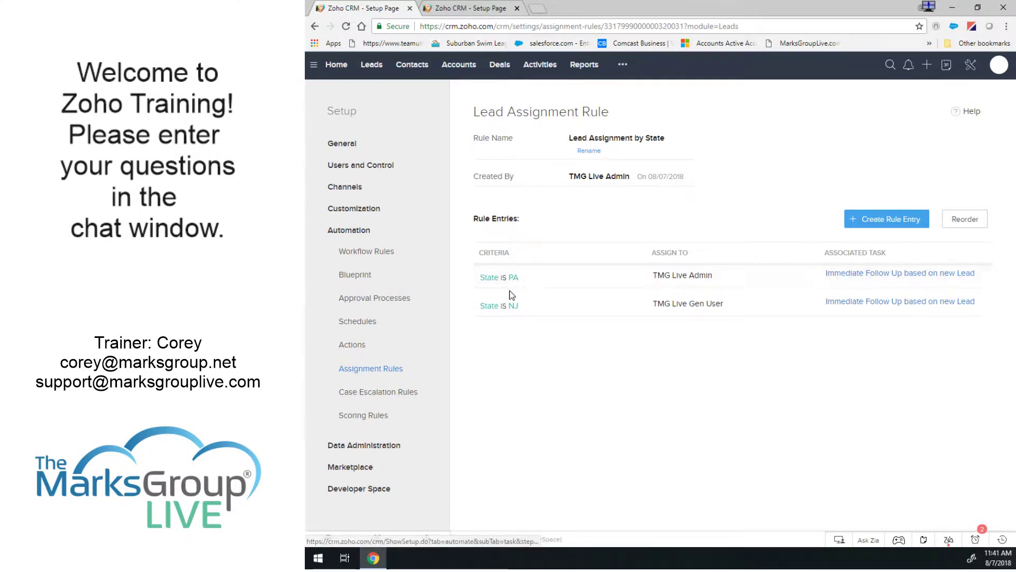
Reassign the State is PA entry to TMG Live Gen User and save it.
{"action": "left_click", "coordinate": [526, 278]}
{"action": "left_click", "coordinate": [555, 278]}
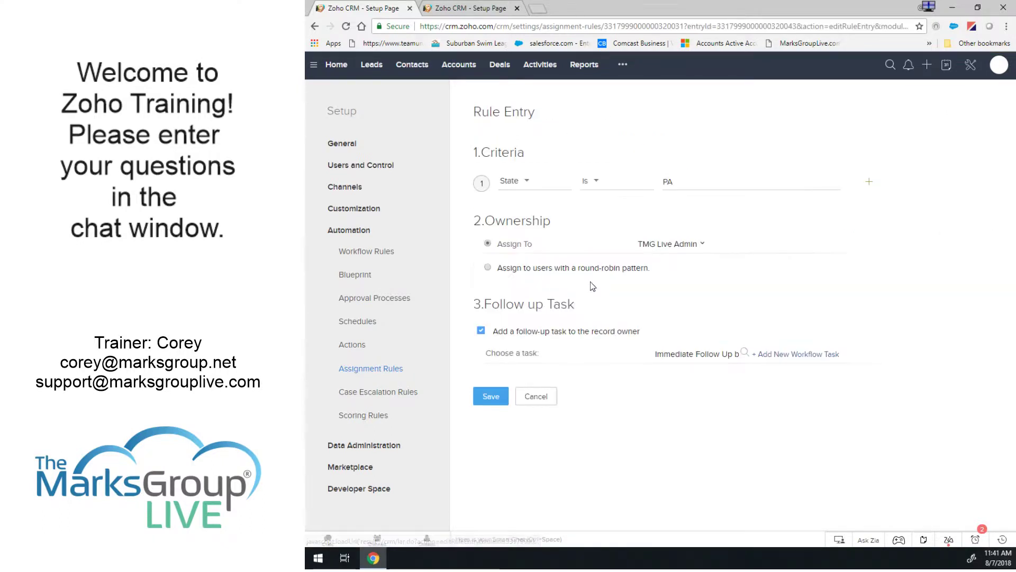
{"action": "left_click", "coordinate": [666, 245]}
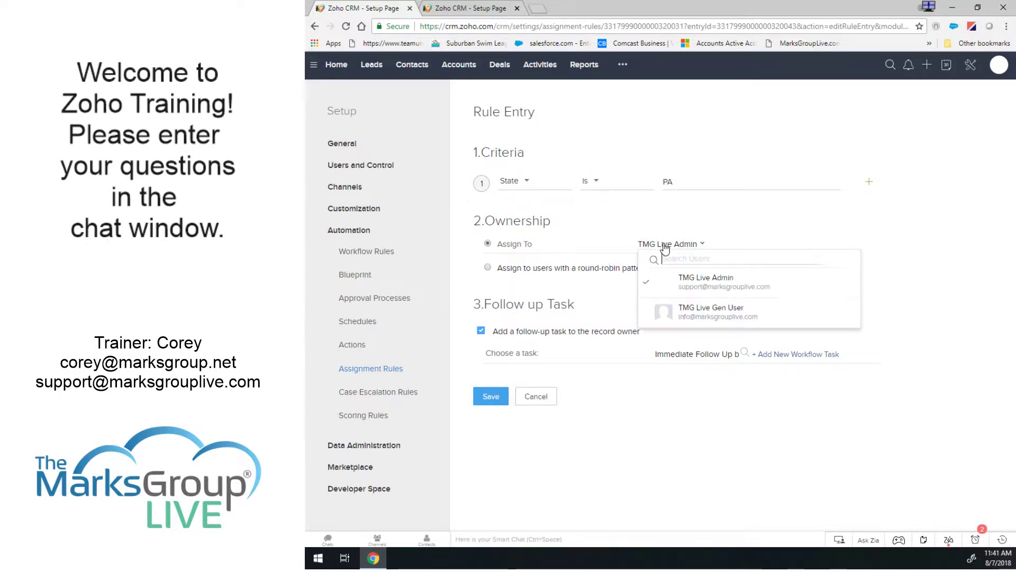
{"action": "left_click", "coordinate": [696, 313]}
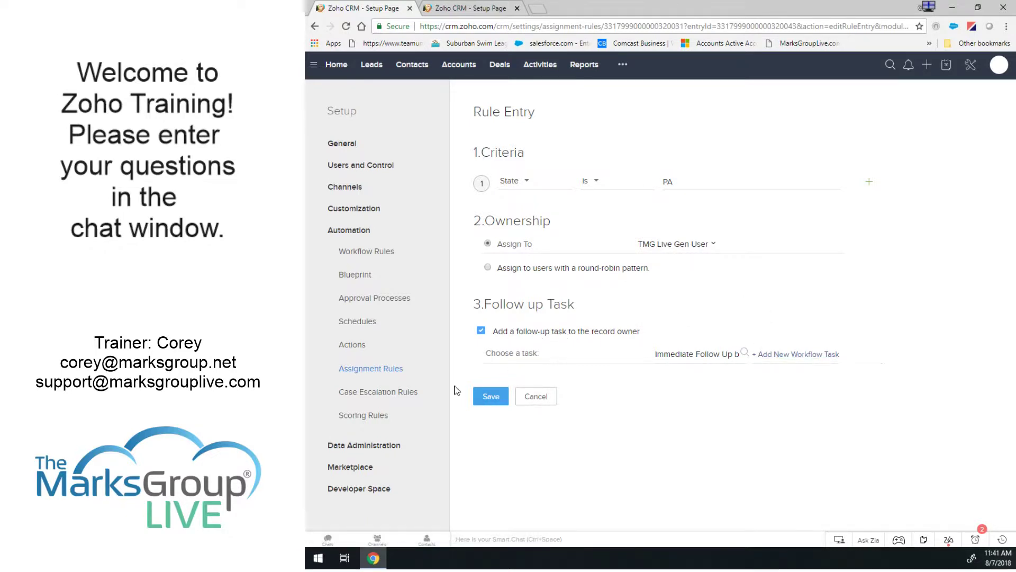
{"action": "left_click", "coordinate": [491, 399]}
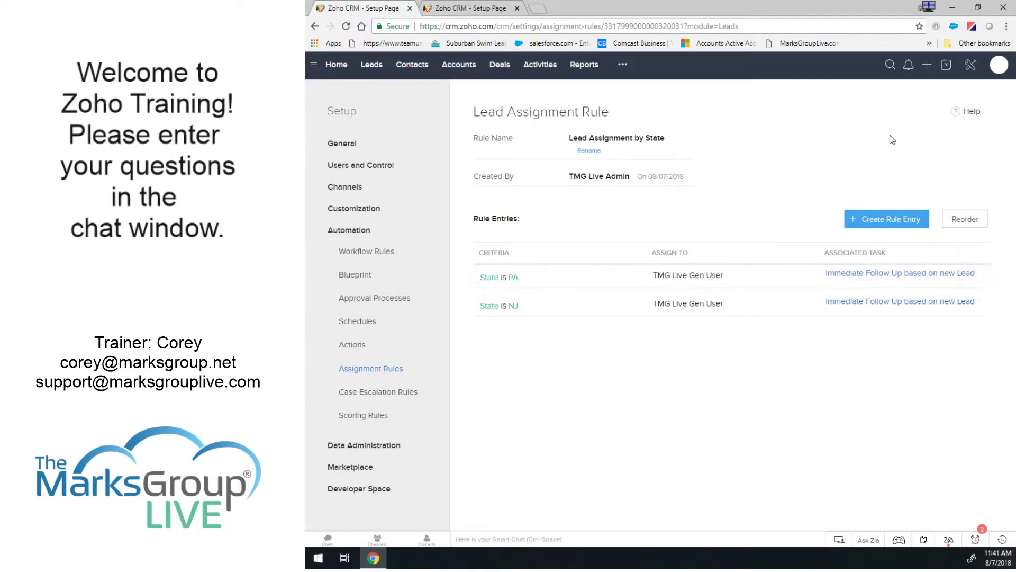
Open the ABC Company test lead, change its State from PA to NJ and clear Zip Code 19462.
{"action": "left_click", "coordinate": [373, 66]}
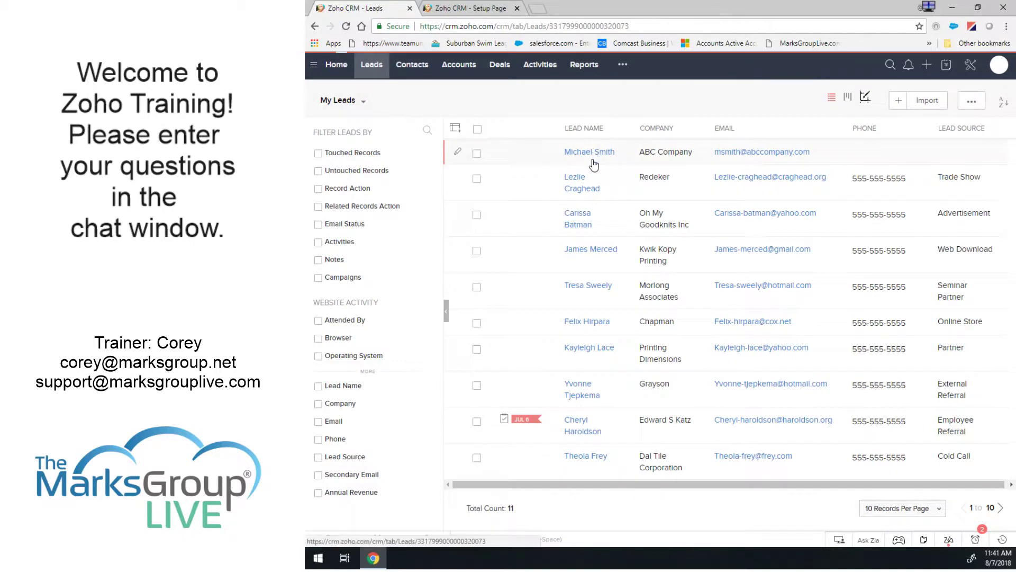
{"action": "left_click", "coordinate": [594, 153]}
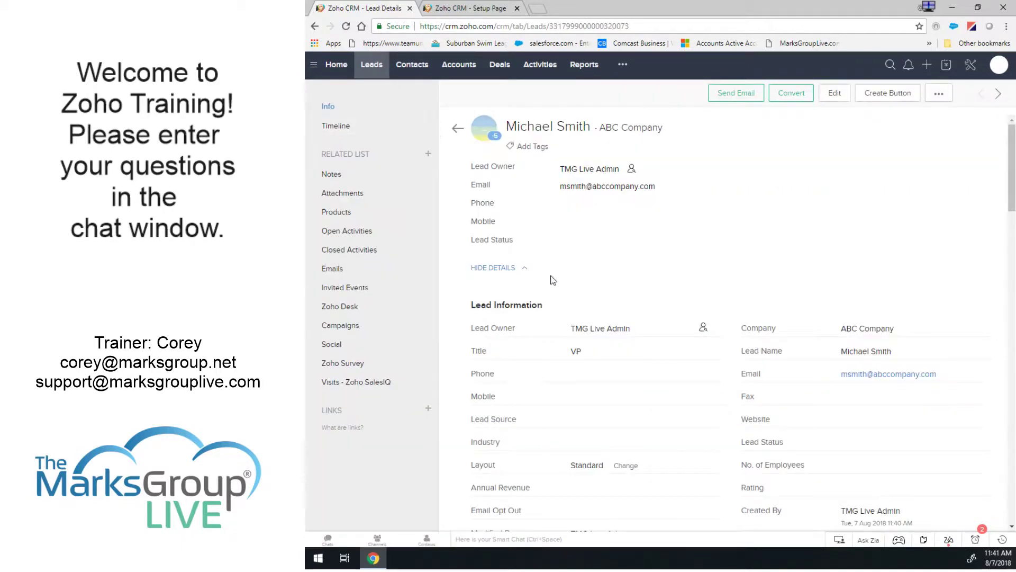
{"action": "scroll", "coordinate": [651, 268], "scroll_direction": "down", "scroll_amount": 5}
{"action": "scroll", "coordinate": [610, 373], "scroll_direction": "down", "scroll_amount": 2}
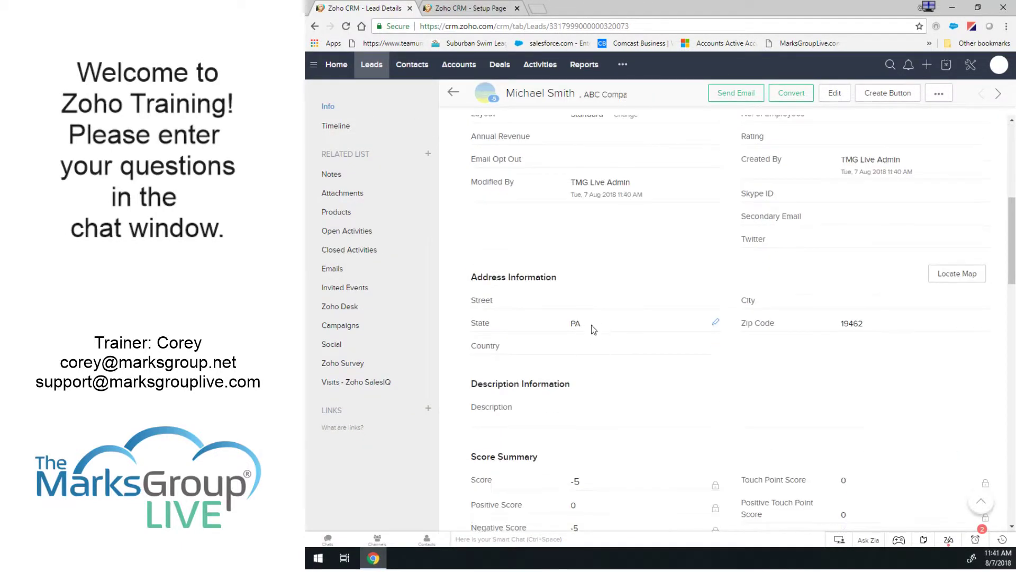
{"action": "left_click", "coordinate": [715, 324]}
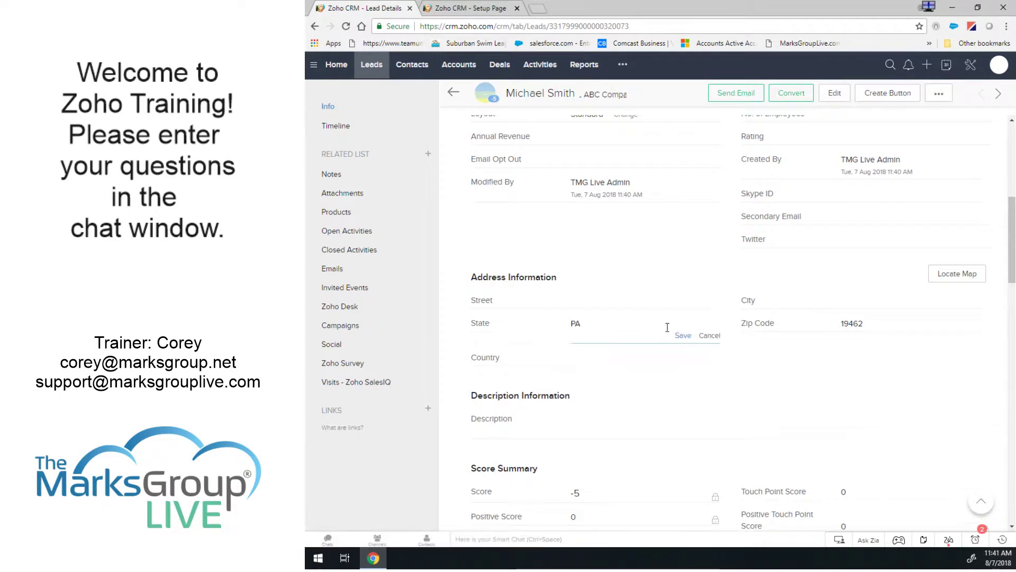
{"action": "key", "text": "BackSpace"}
{"action": "key", "text": "BackSpace"}
{"action": "type", "text": "NJ"}
{"action": "left_click", "coordinate": [683, 336]}
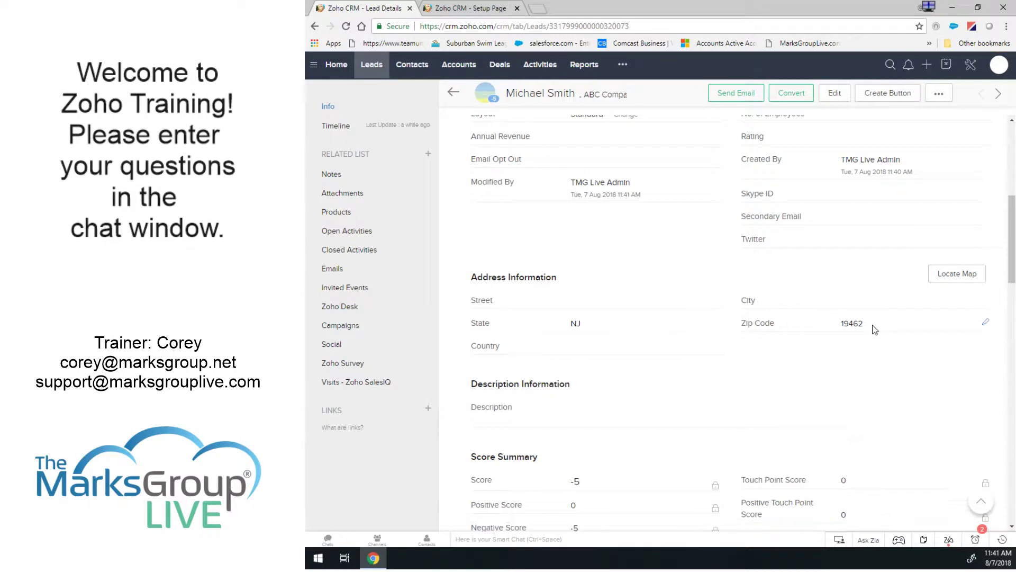
{"action": "left_click", "coordinate": [986, 321]}
{"action": "key", "text": "BackSpace"}
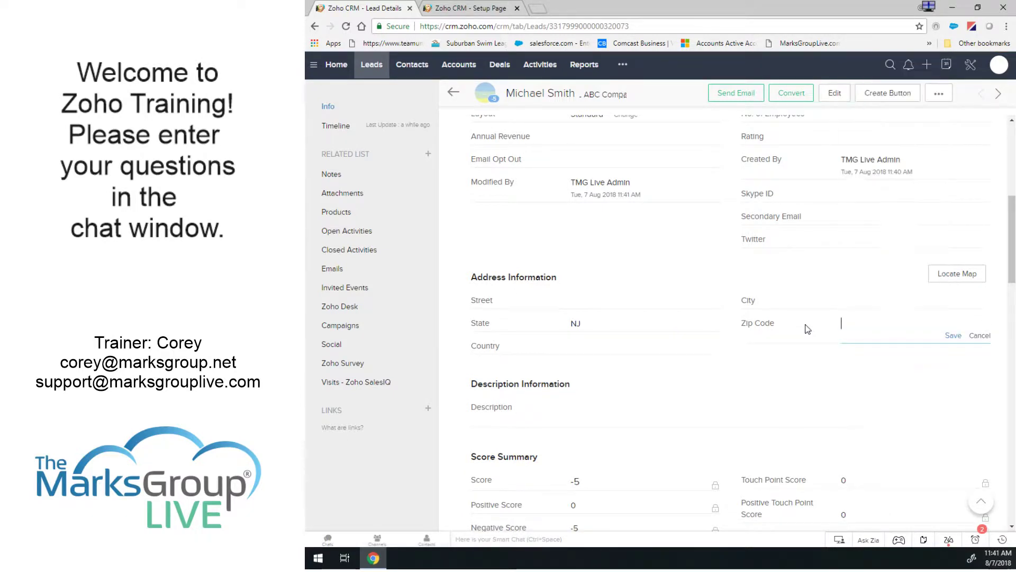
{"action": "left_click", "coordinate": [952, 335]}
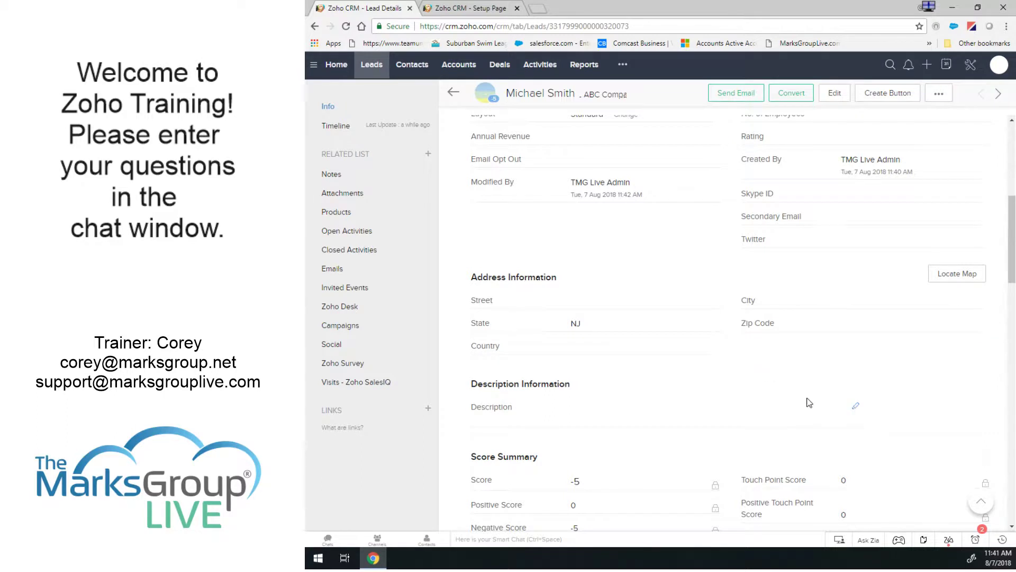
Reload the lead, then delete it and confirm moving it to the Recycle Bin.
{"action": "scroll", "coordinate": [808, 400], "scroll_direction": "up", "scroll_amount": 6}
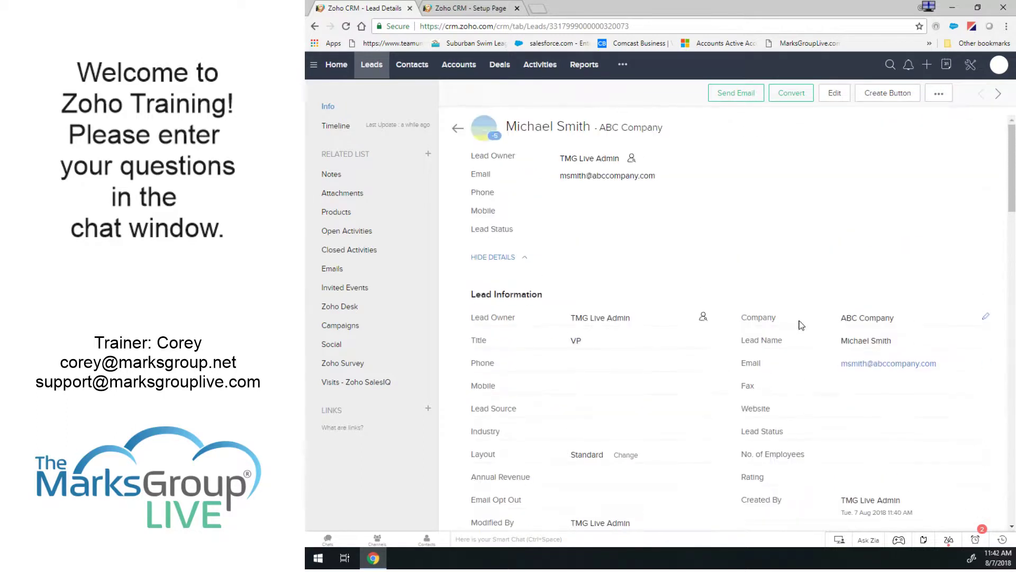
{"action": "left_click", "coordinate": [346, 27]}
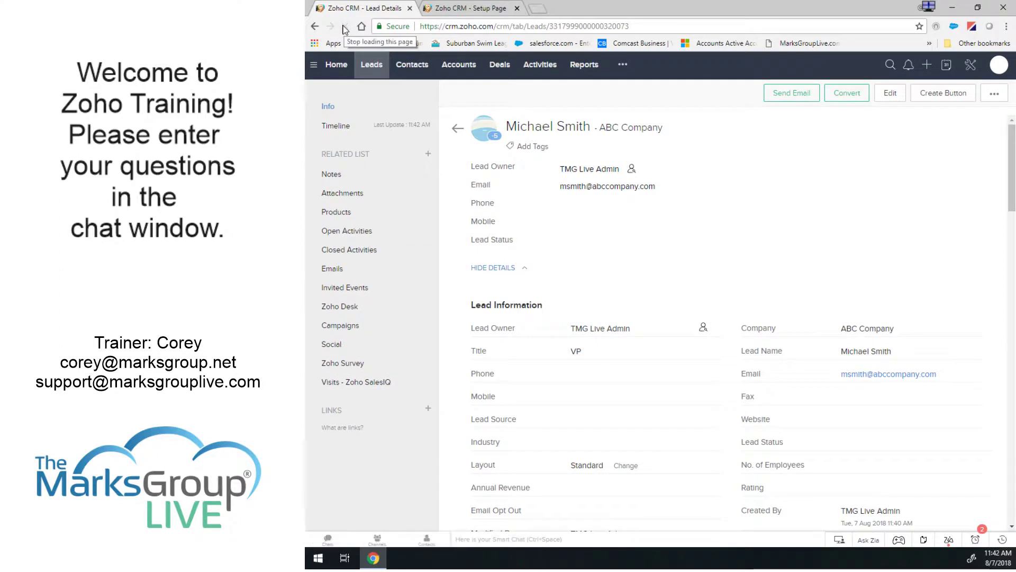
{"action": "left_click", "coordinate": [995, 95]}
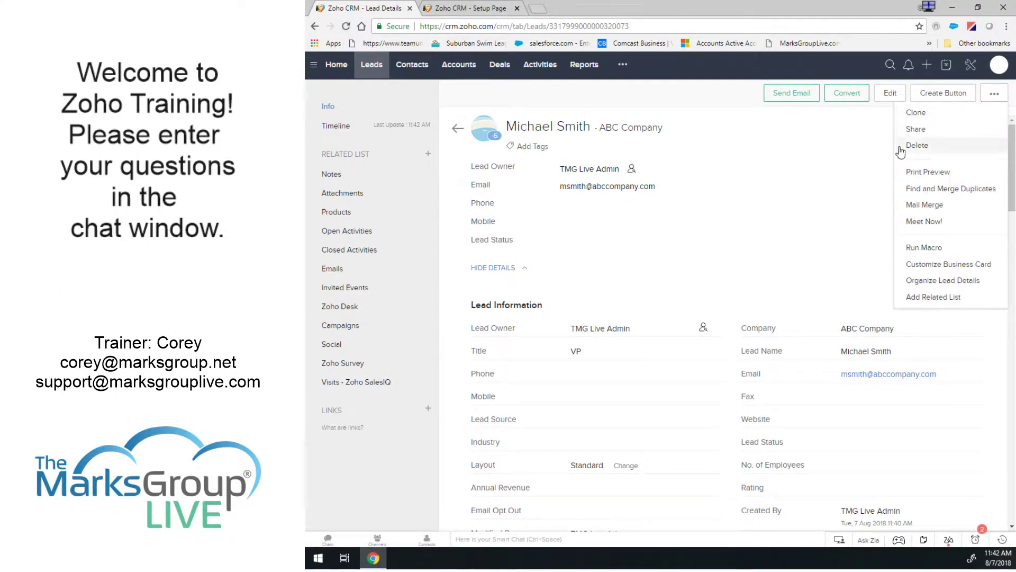
{"action": "left_click", "coordinate": [915, 145]}
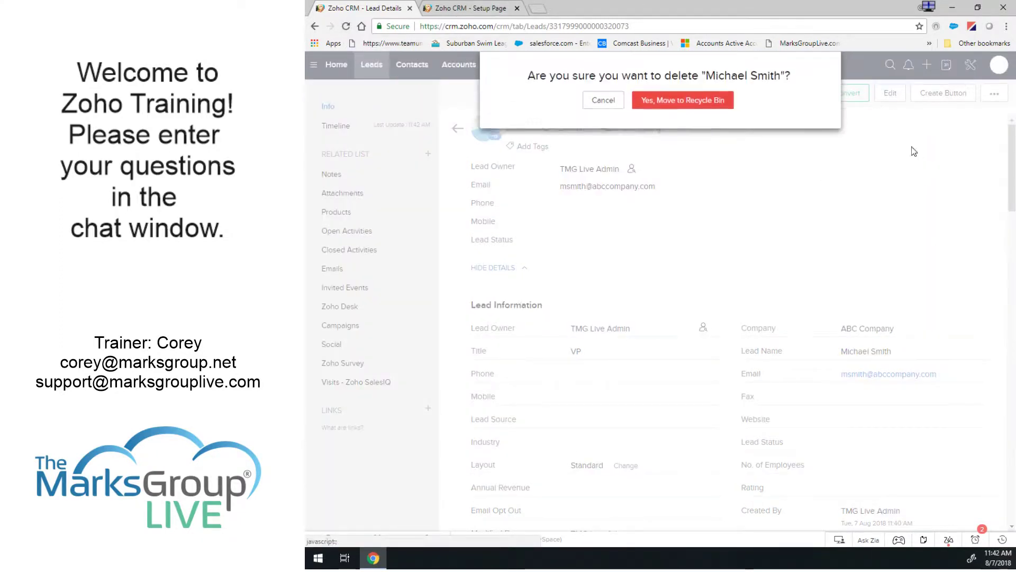
{"action": "left_click", "coordinate": [652, 105]}
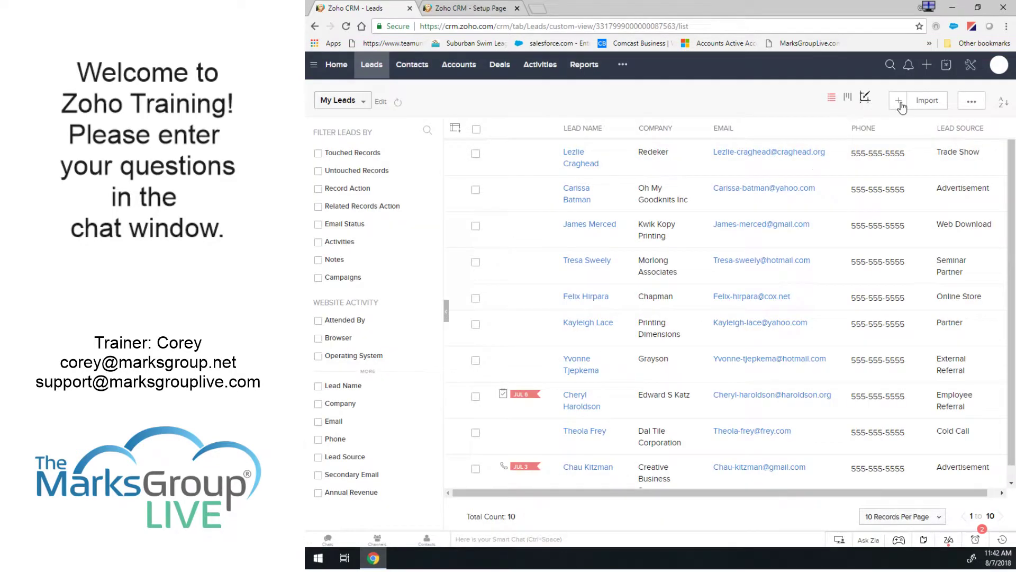
Start a new lead with company ABC Company Inc. from autofill plus first and last name.
{"action": "left_click", "coordinate": [899, 102]}
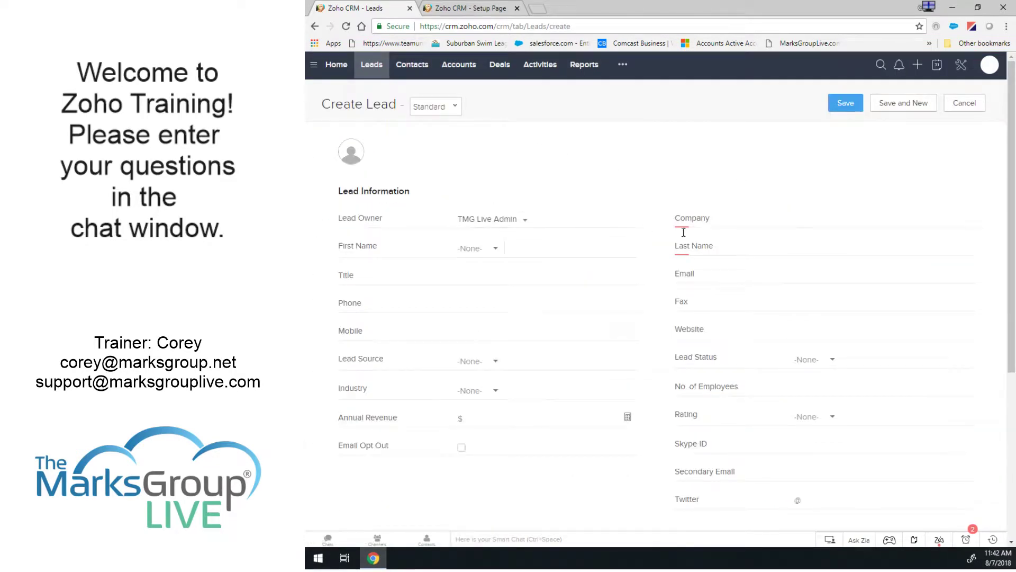
{"action": "left_click", "coordinate": [812, 217]}
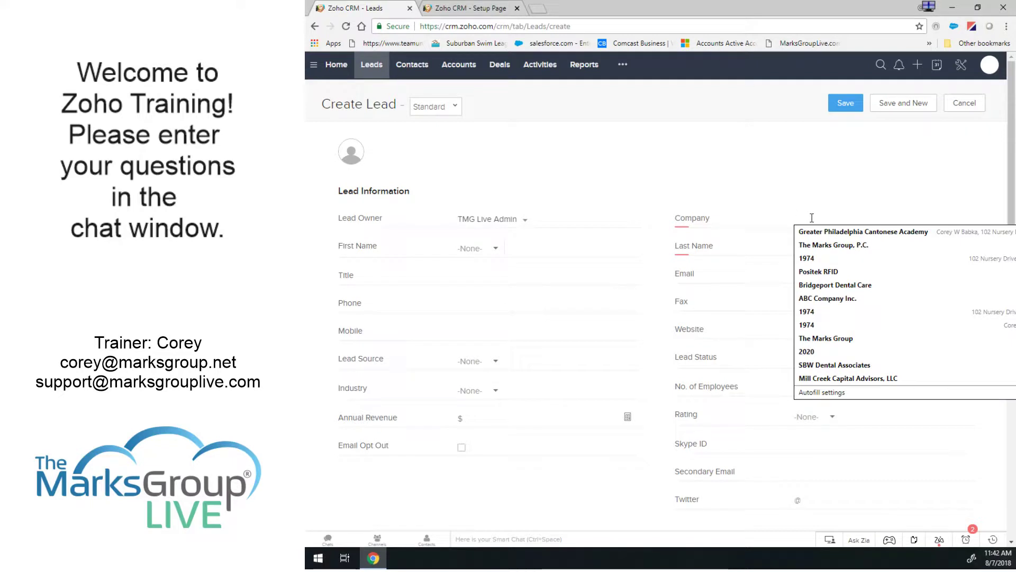
{"action": "type", "text": "abc"}
{"action": "key", "text": "Down"}
{"action": "key", "text": "Tab"}
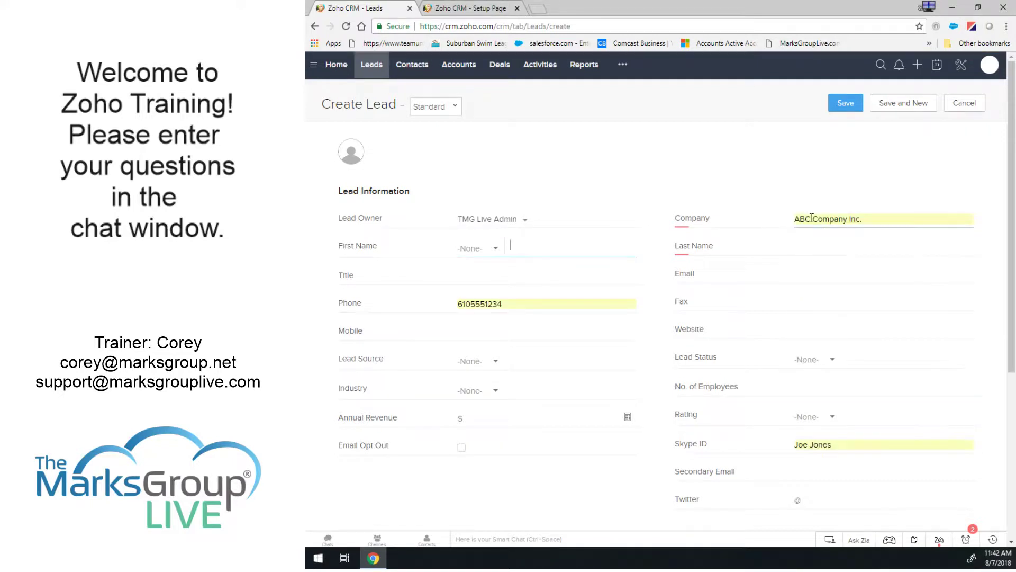
{"action": "left_click", "coordinate": [518, 245]}
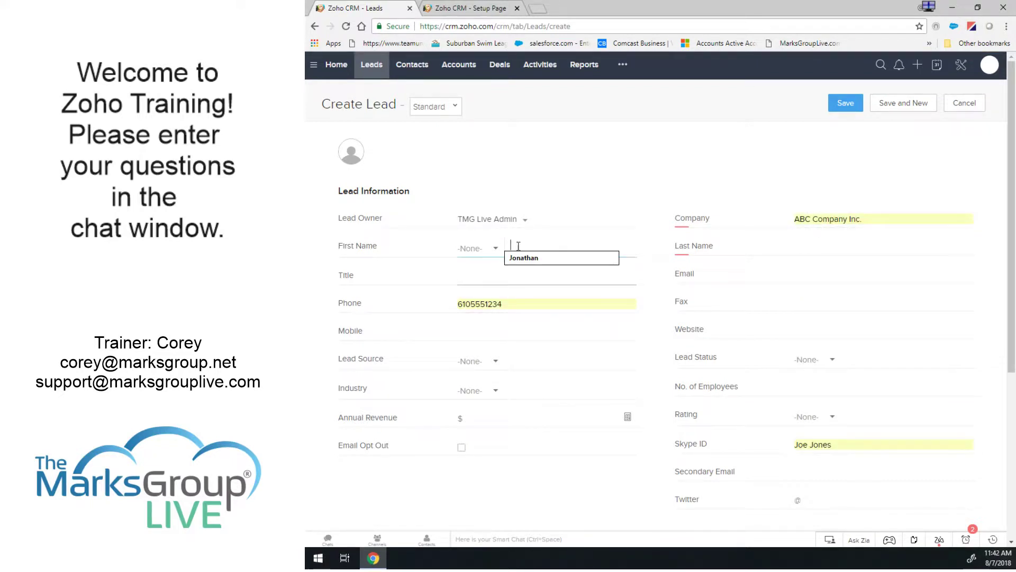
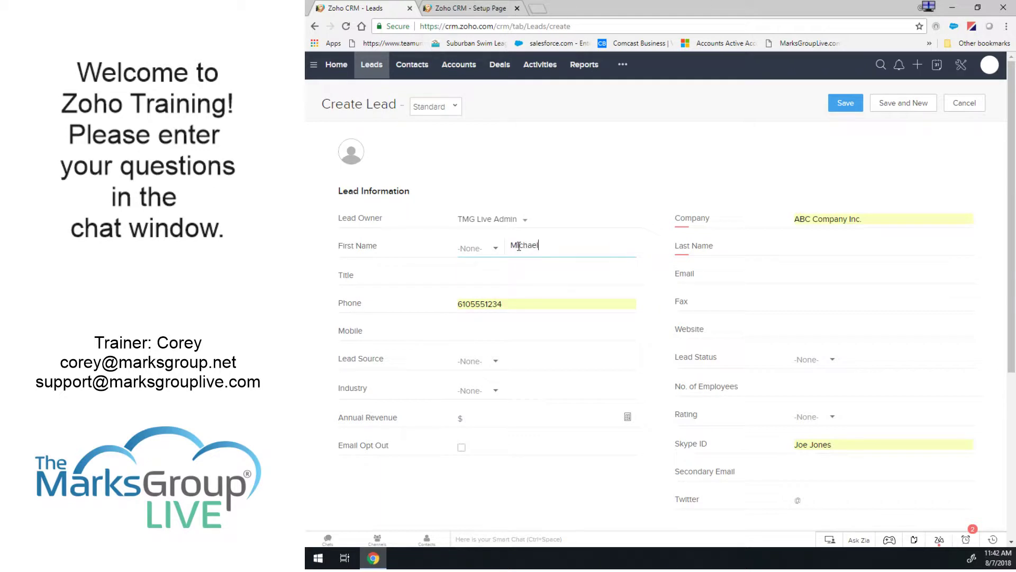
{"action": "key", "text": "Tab"}
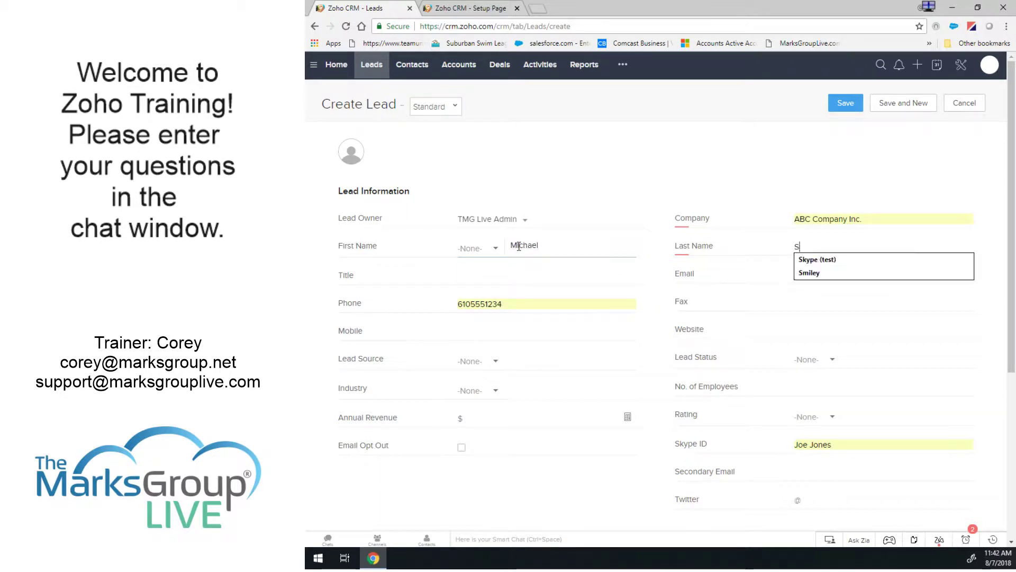
{"action": "key", "text": "Tab"}
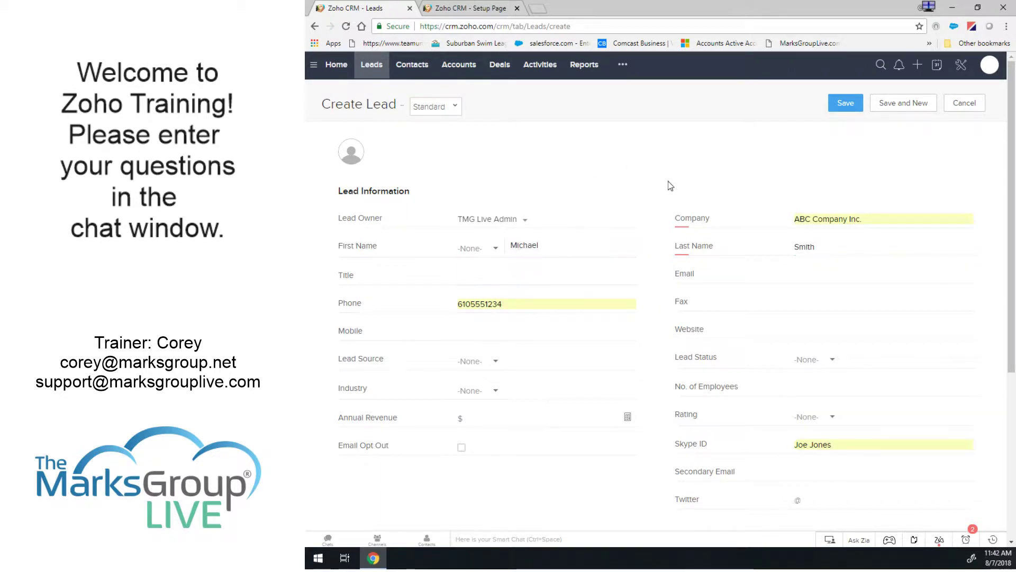
Clear the autofilled Skype ID and set State PA, removing the suggested street, city and zip.
{"action": "scroll", "coordinate": [668, 181], "scroll_direction": "down", "scroll_amount": 3}
{"action": "left_click", "coordinate": [845, 282]}
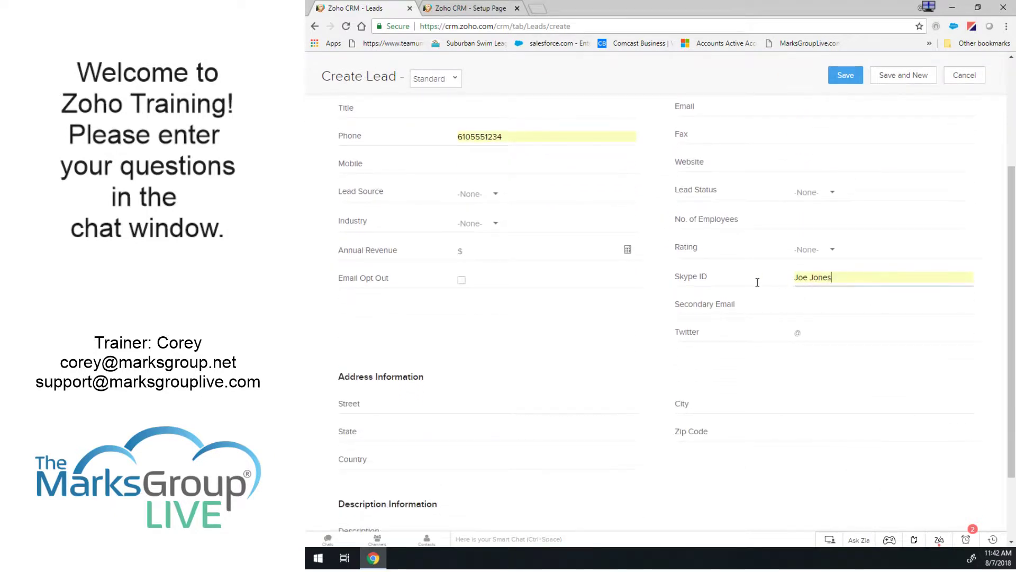
{"action": "key", "text": "BackSpace"}
{"action": "key", "text": "BackSpace"}
{"action": "key", "text": "BackSpace"}
{"action": "key", "text": "BackSpace"}
{"action": "key", "text": "BackSpace"}
{"action": "key", "text": "BackSpace"}
{"action": "key", "text": "BackSpace"}
{"action": "key", "text": "BackSpace"}
{"action": "key", "text": "BackSpace"}
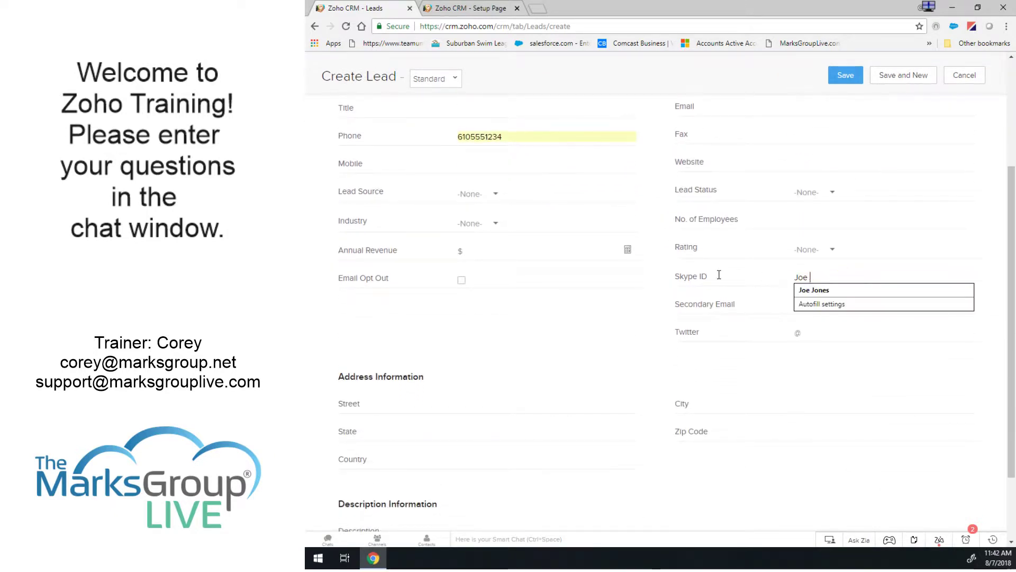
{"action": "left_click", "coordinate": [505, 432]}
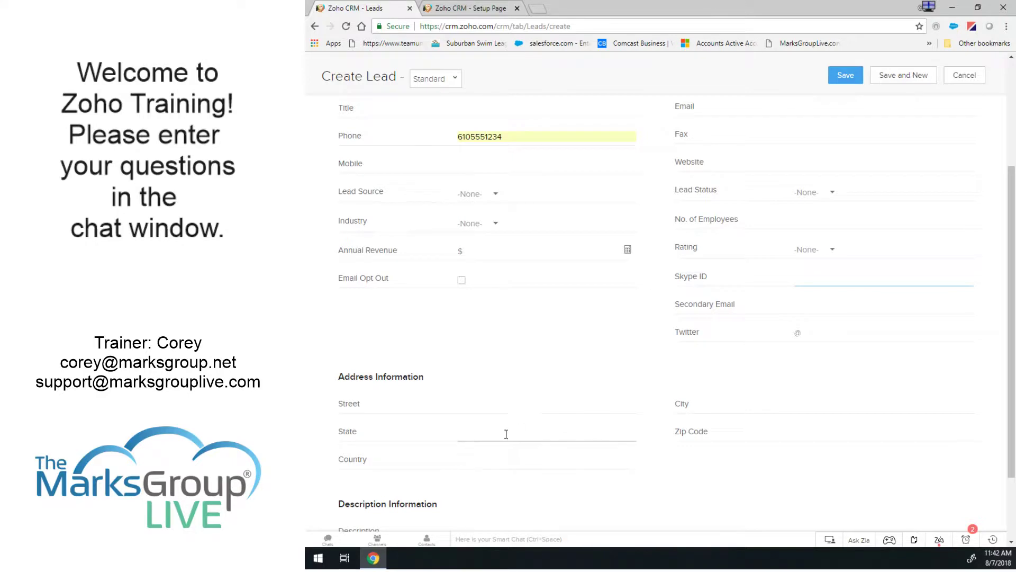
{"action": "type", "text": "PA"}
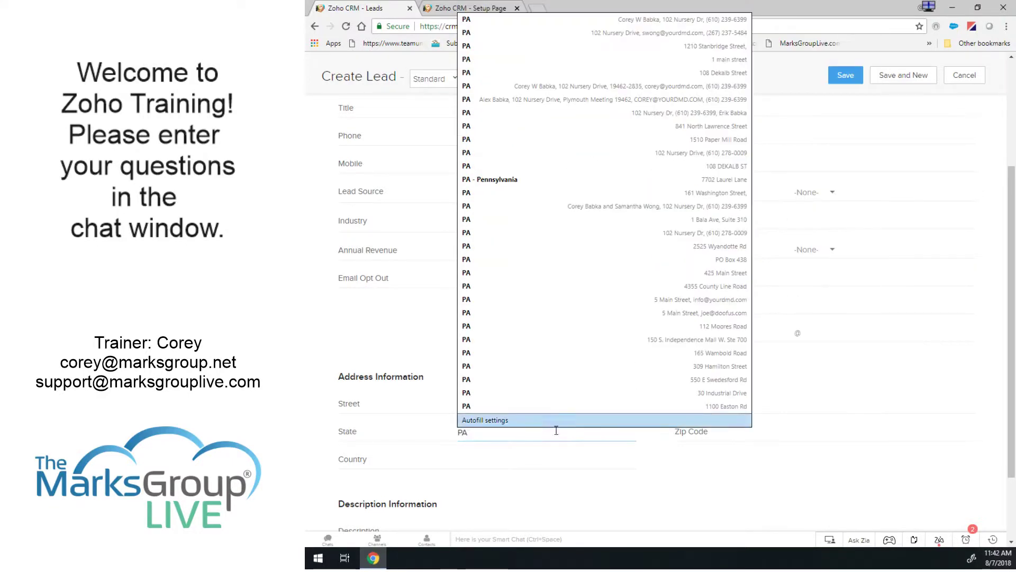
{"action": "left_click", "coordinate": [508, 406]}
{"action": "left_click", "coordinate": [859, 397]}
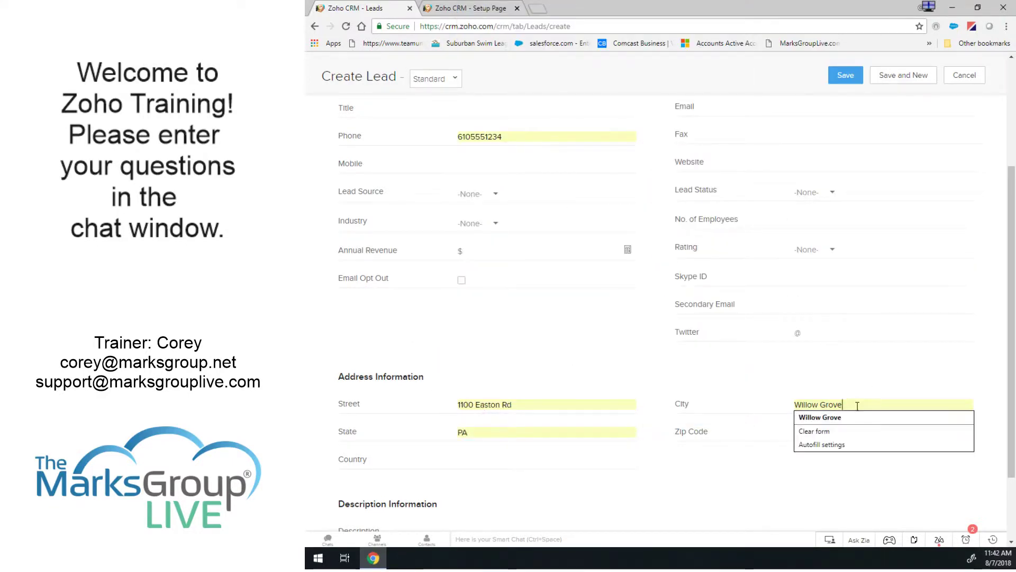
{"action": "left_click_drag", "start_coordinate": [860, 397], "coordinate": [755, 397]}
{"action": "key", "text": "BackSpace"}
{"action": "key", "text": "Tab"}
{"action": "key", "text": "Tab"}
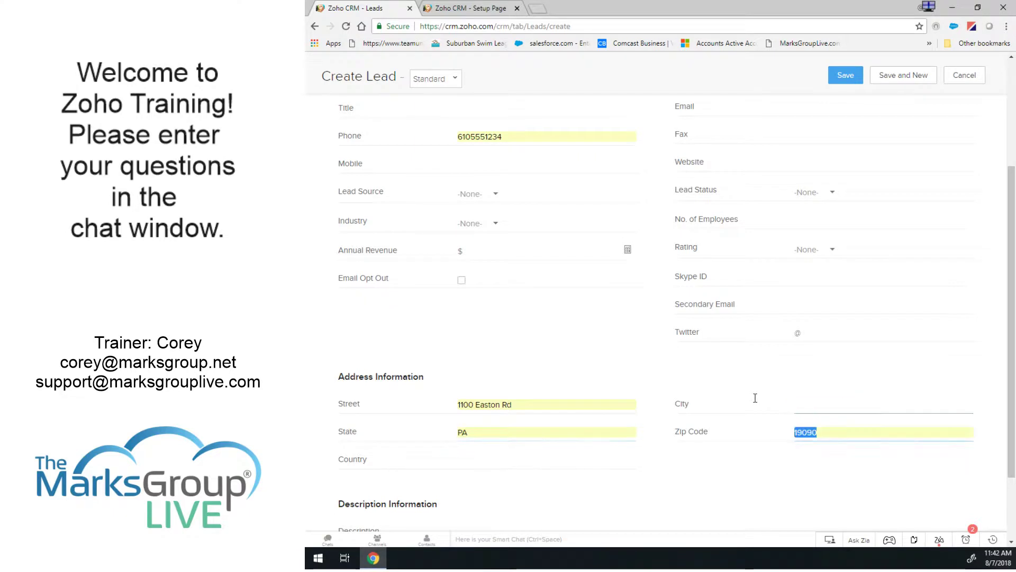
{"action": "key", "text": "BackSpace"}
{"action": "key", "text": "shift+Tab"}
{"action": "key", "text": "shift+Tab"}
{"action": "key", "text": "shift+Tab"}
{"action": "key", "text": "BackSpace"}
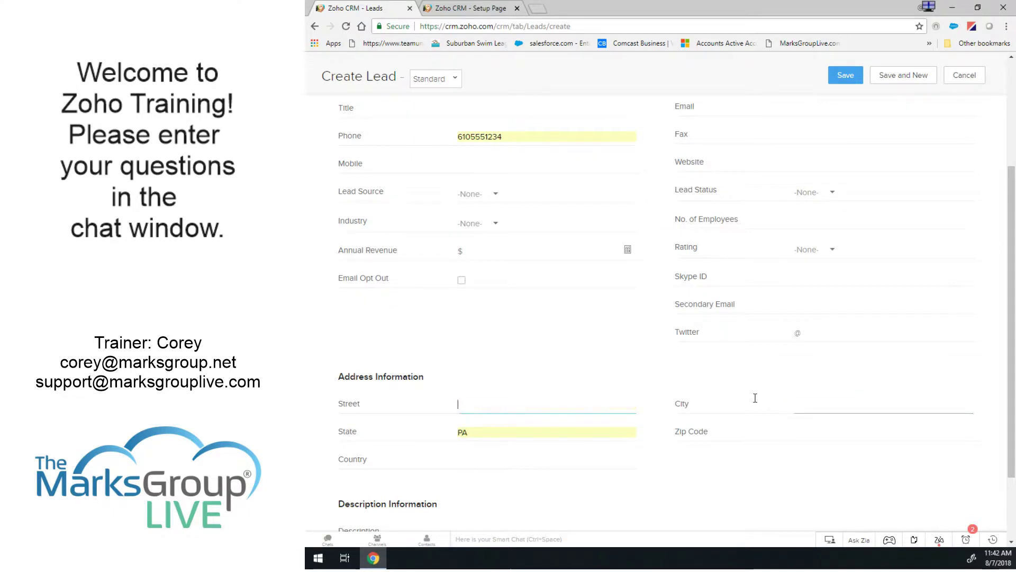
Save the new ABC Company Inc. test lead.
{"action": "scroll", "coordinate": [815, 342], "scroll_direction": "down", "scroll_amount": 1}
{"action": "scroll", "coordinate": [847, 333], "scroll_direction": "down", "scroll_amount": 2}
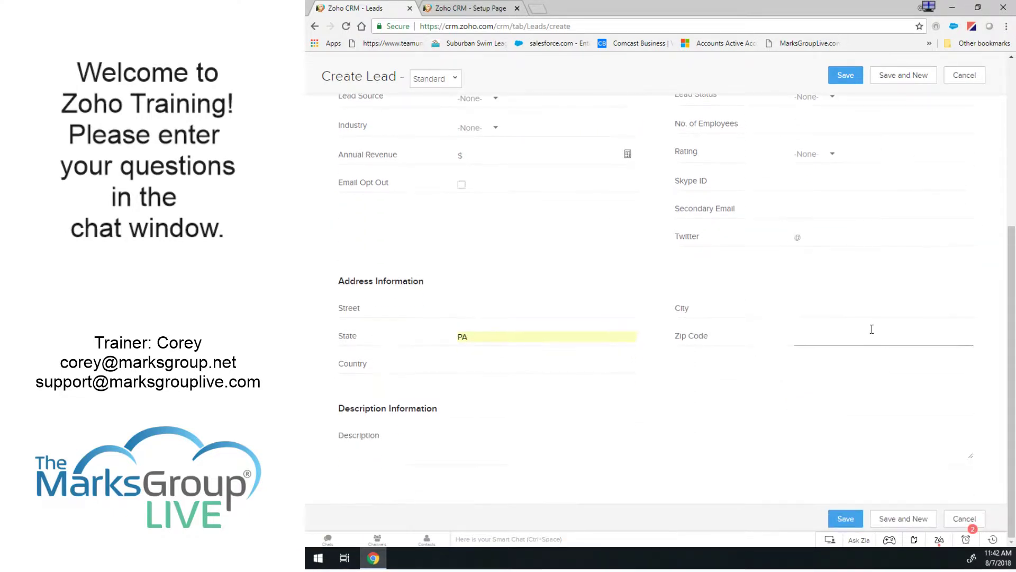
{"action": "scroll", "coordinate": [871, 328], "scroll_direction": "up", "scroll_amount": 5}
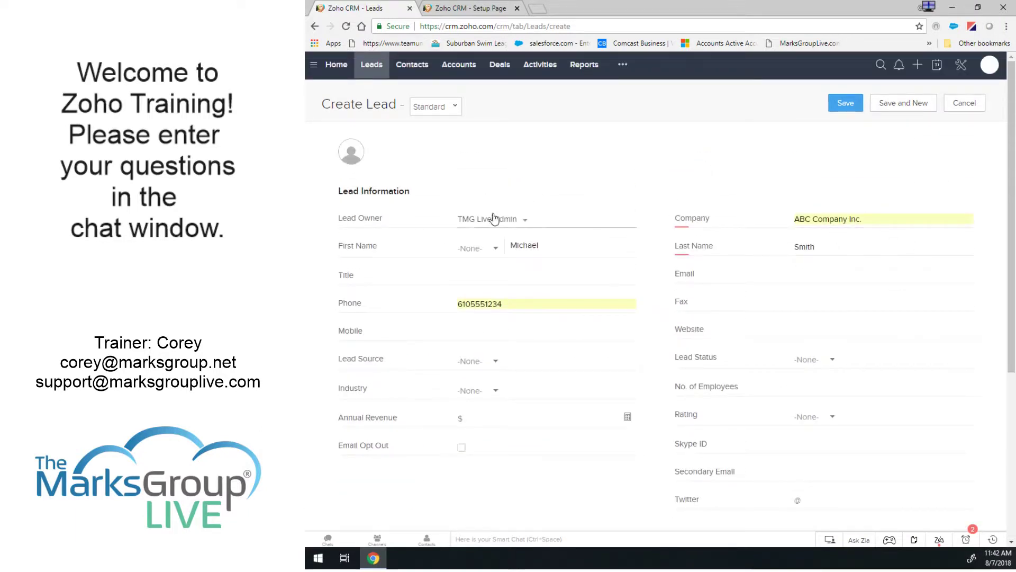
{"action": "left_click", "coordinate": [846, 104]}
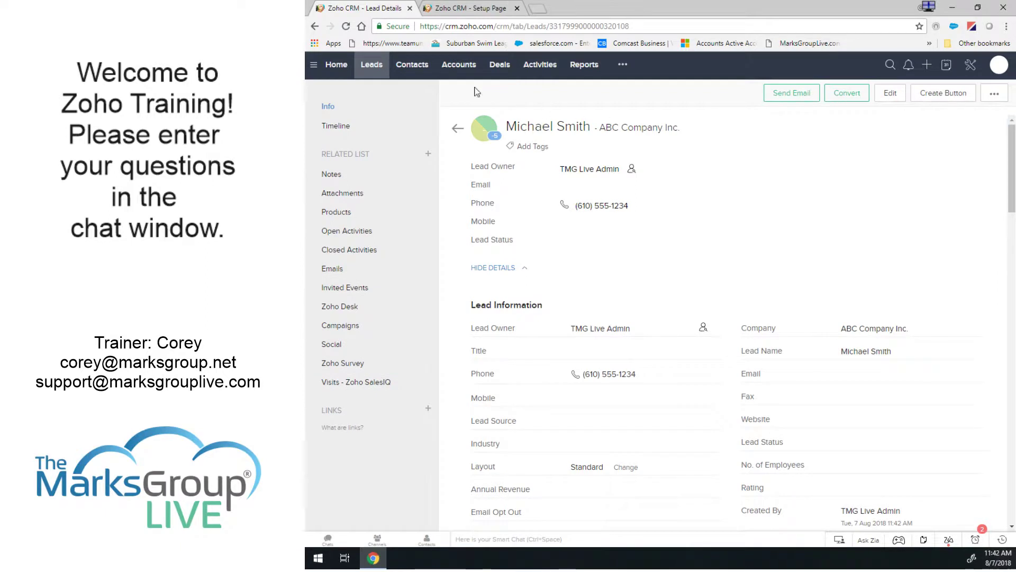
Reload the lead, browse its Open Activities and summary, and confirm TMG Live Admin is still Lead Owner.
{"action": "left_click", "coordinate": [347, 26]}
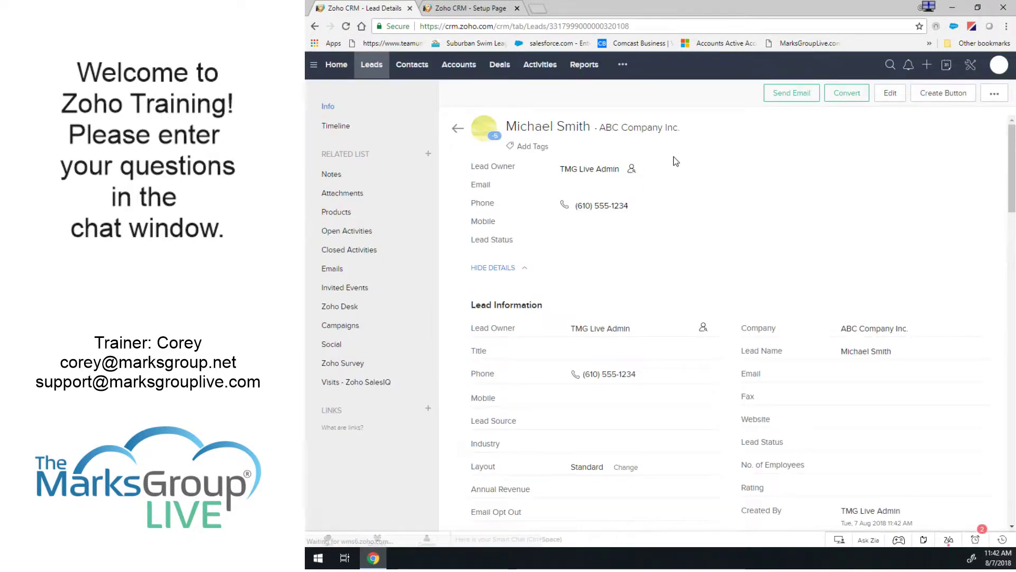
{"action": "left_click", "coordinate": [360, 233]}
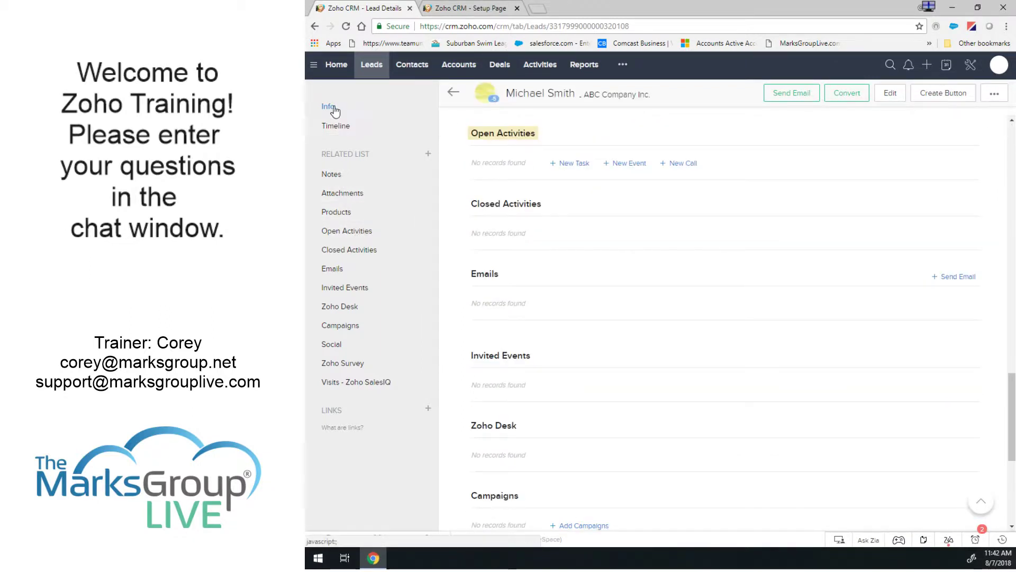
{"action": "scroll", "coordinate": [520, 126], "scroll_direction": "up", "scroll_amount": 10}
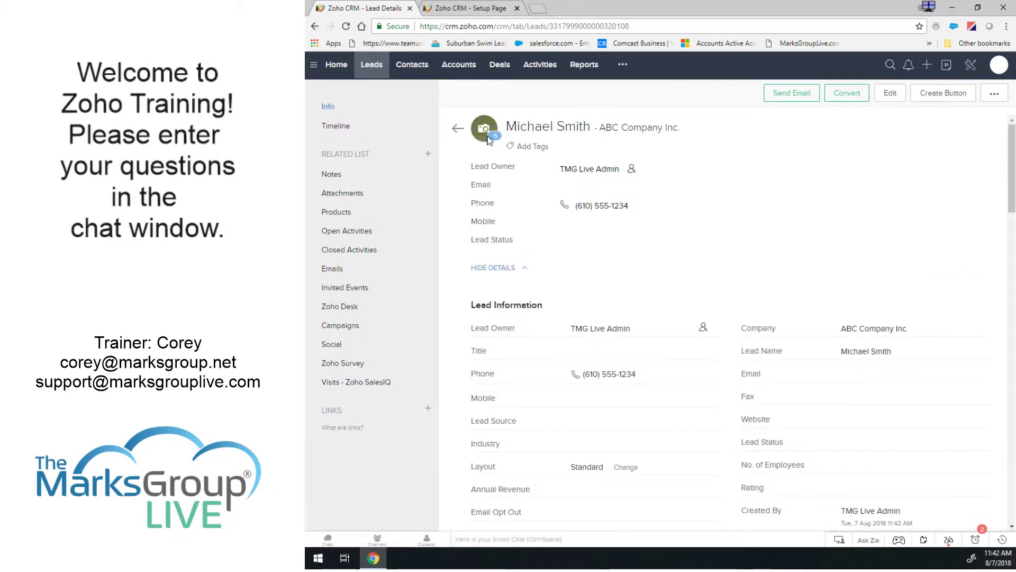
{"action": "left_click", "coordinate": [495, 136]}
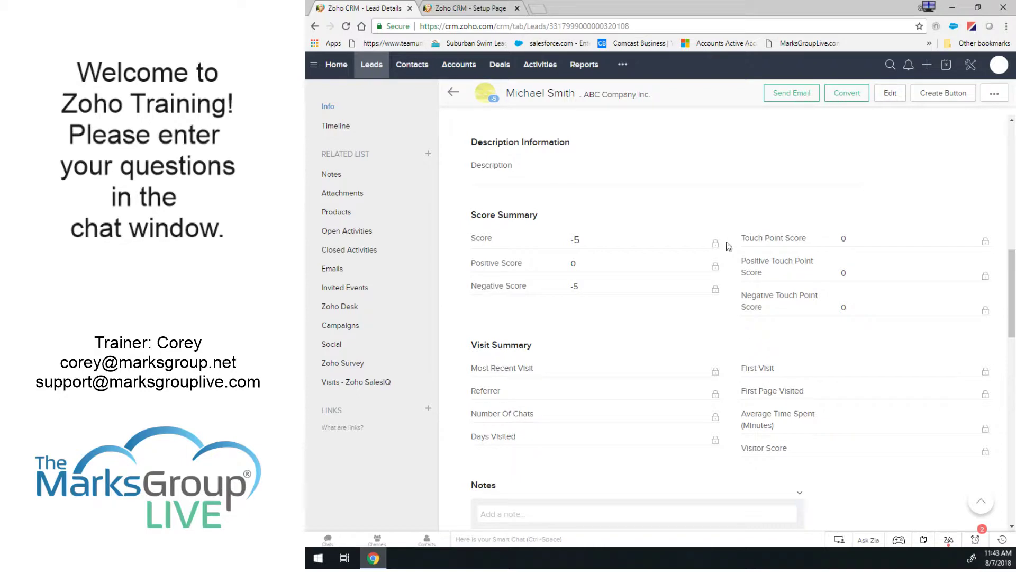
{"action": "scroll", "coordinate": [740, 239], "scroll_direction": "up", "scroll_amount": 10}
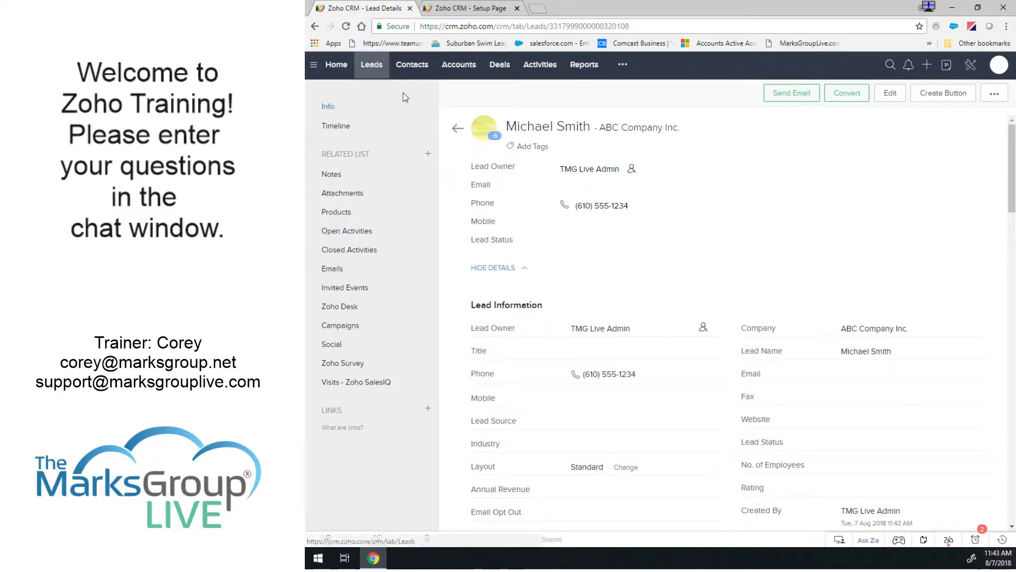
{"action": "left_click", "coordinate": [346, 27]}
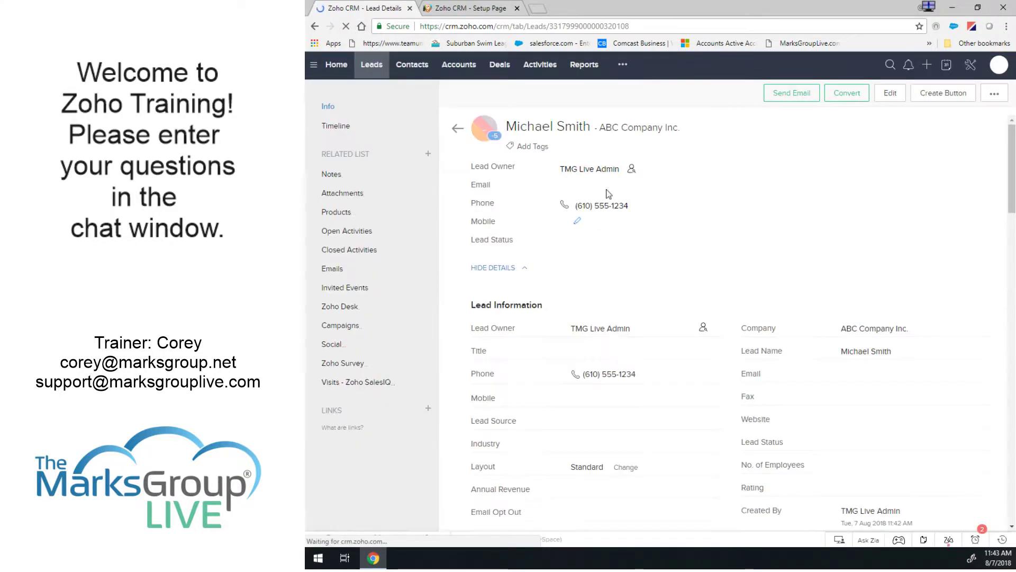
{"action": "mouse_move", "coordinate": [612, 172]}
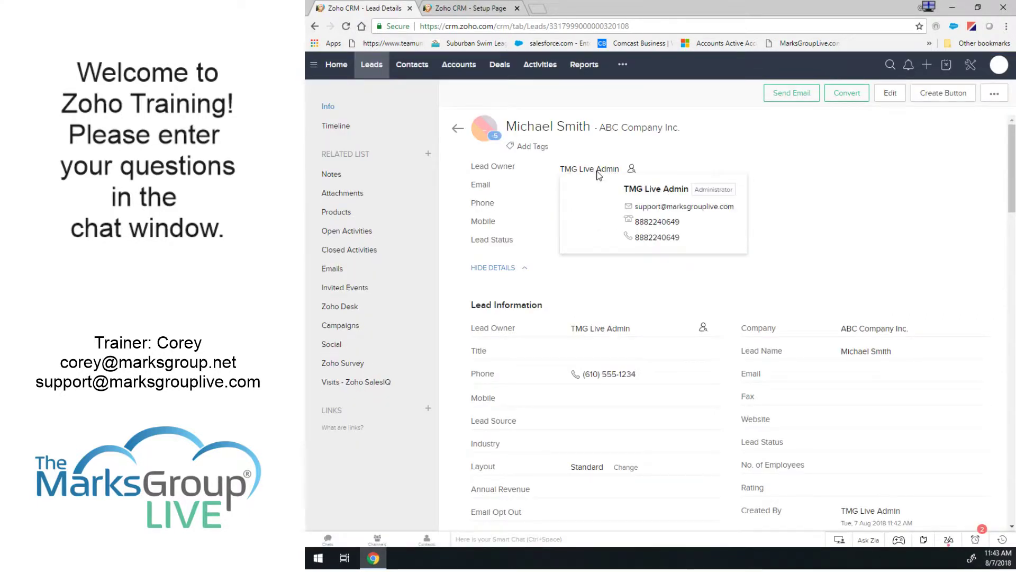
From Setup > Assignment Rules, edit Lead Assignment by State and open its State is PA entry.
{"action": "left_click", "coordinate": [971, 67]}
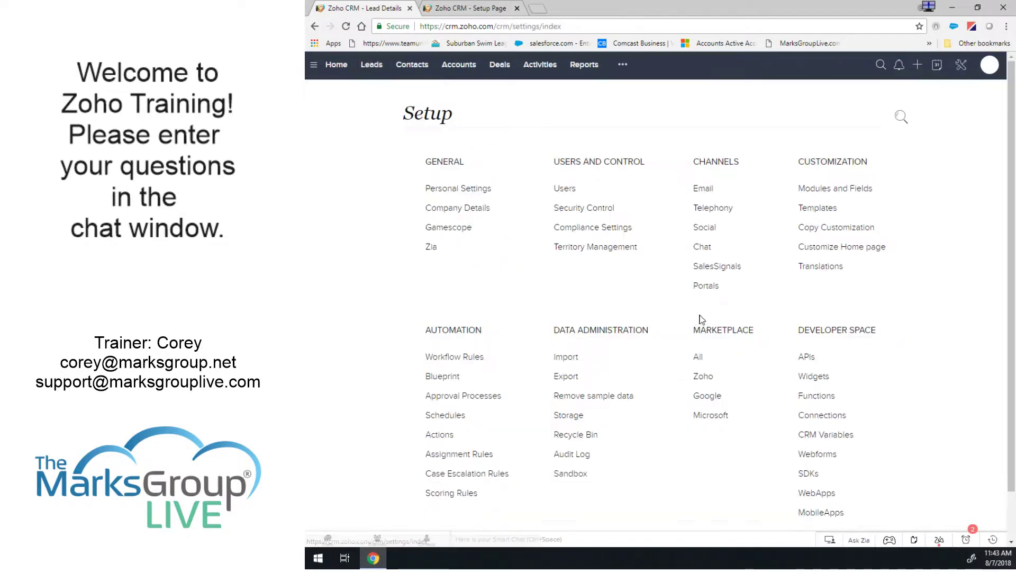
{"action": "left_click", "coordinate": [451, 456]}
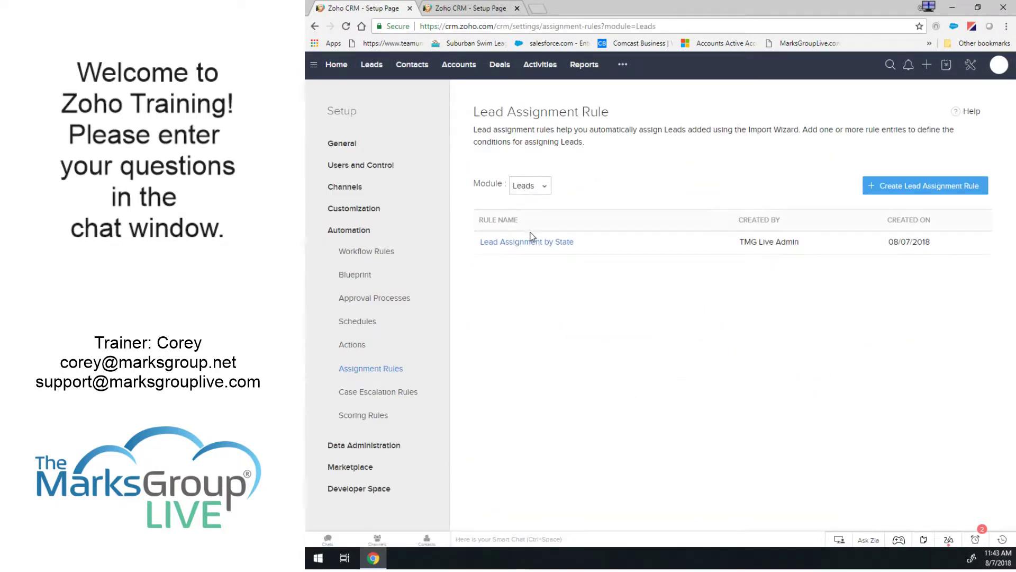
{"action": "left_click", "coordinate": [585, 244]}
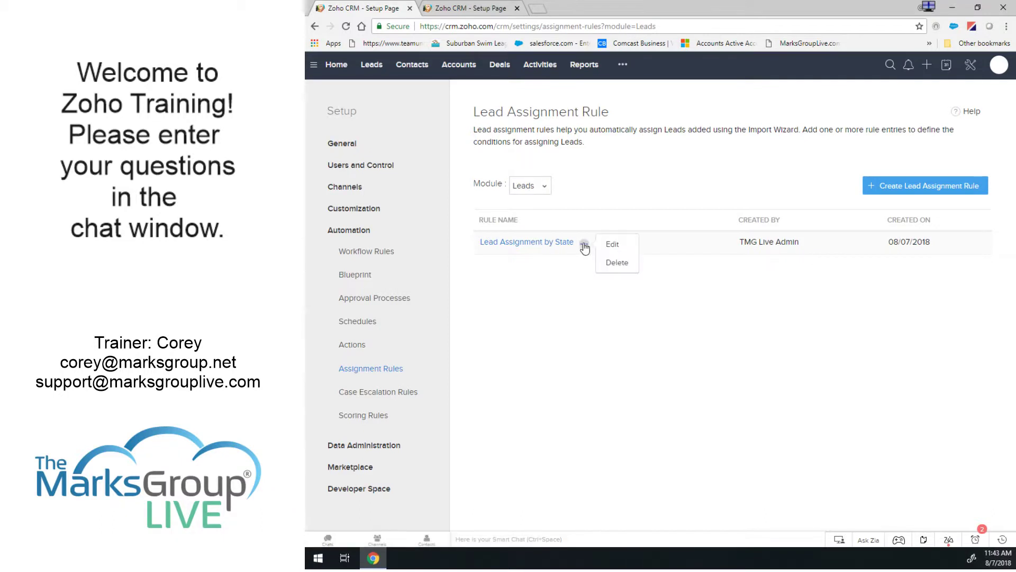
{"action": "left_click", "coordinate": [618, 246]}
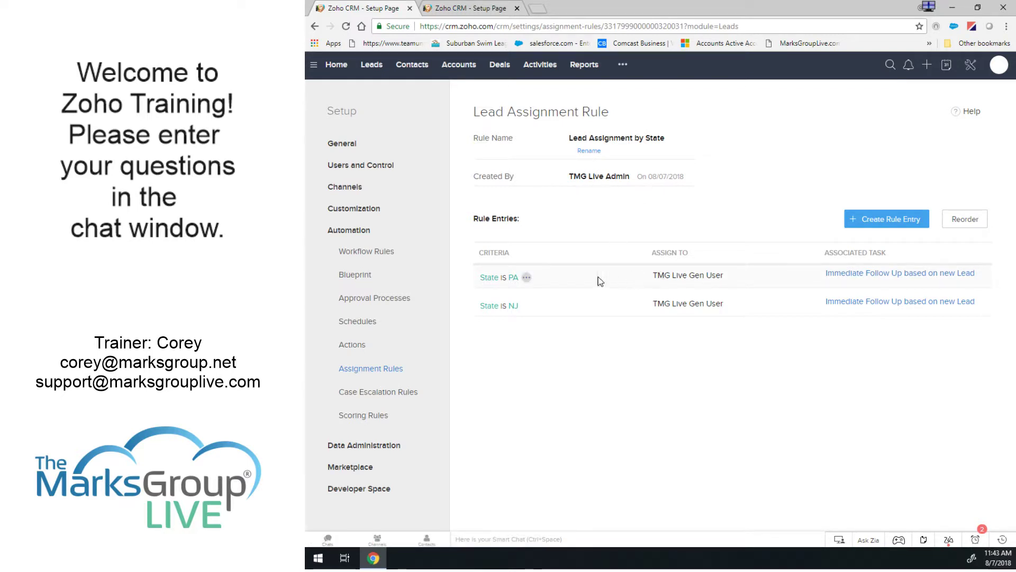
{"action": "left_click", "coordinate": [526, 276]}
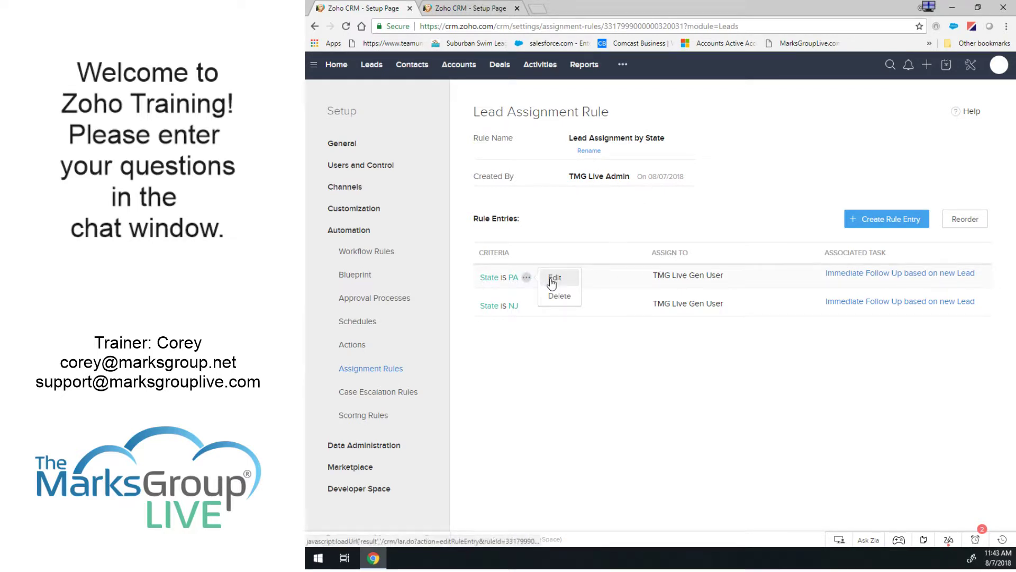
{"action": "mouse_move", "coordinate": [527, 280]}
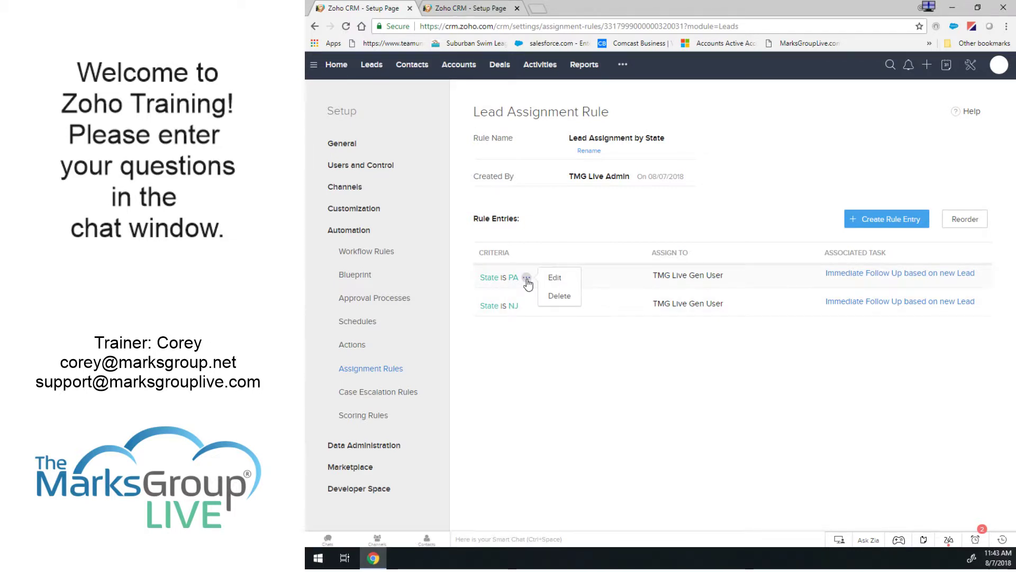
{"action": "left_click", "coordinate": [555, 278]}
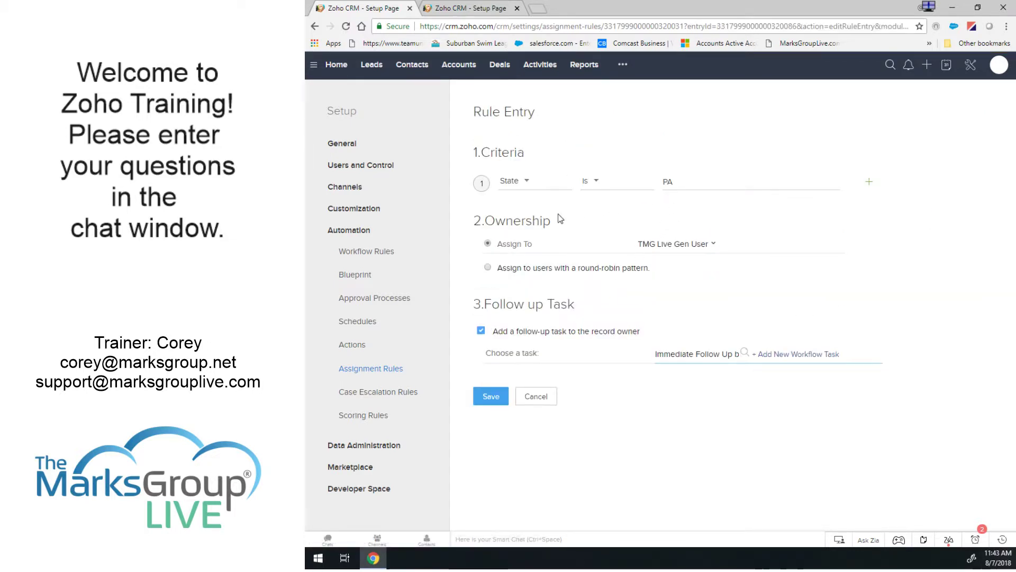
Keep the 'State is PA' criteria unchanged, re-save the entry, and return to the Leads list.
{"action": "left_click", "coordinate": [687, 185]}
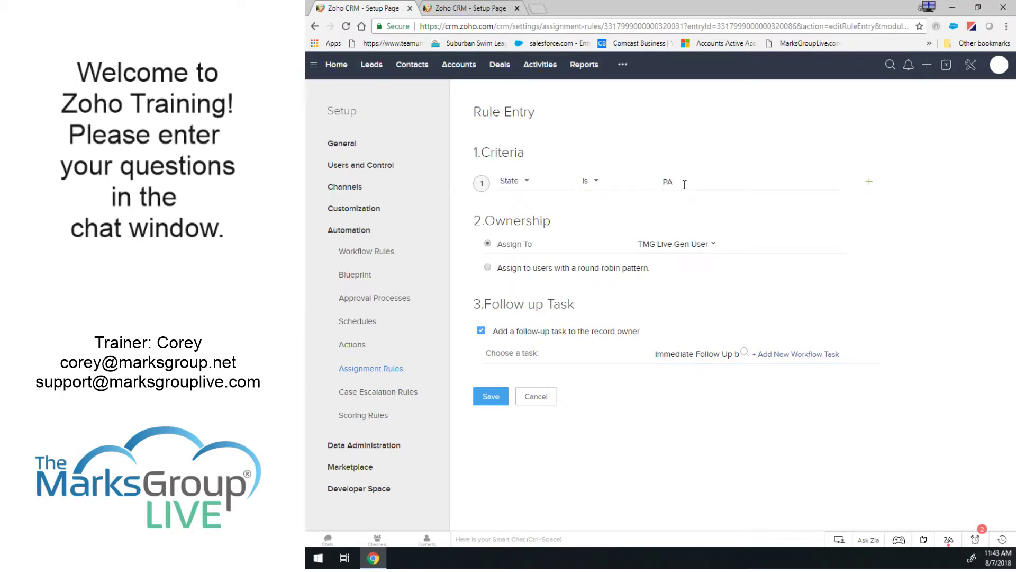
{"action": "left_click", "coordinate": [586, 181]}
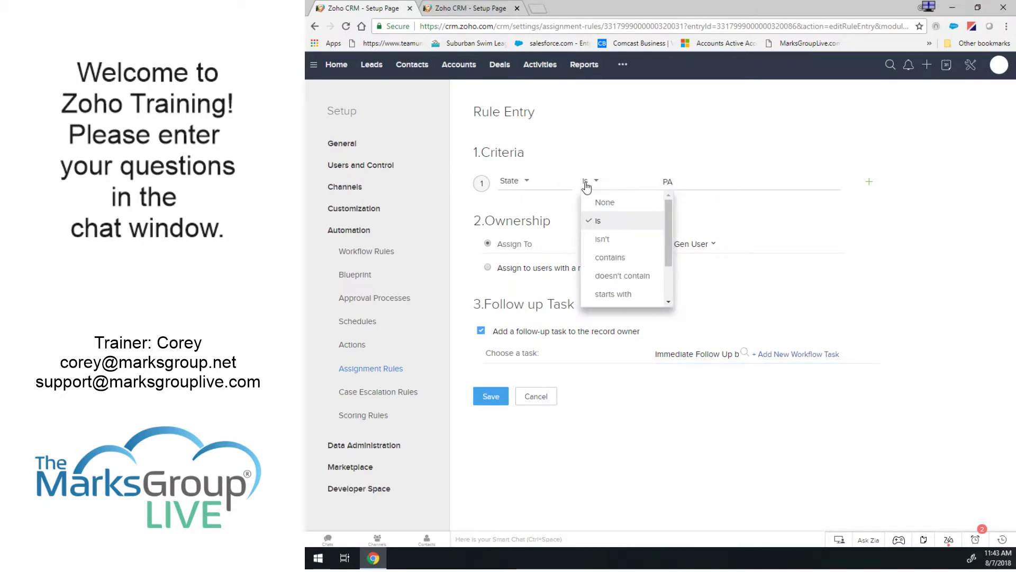
{"action": "left_click", "coordinate": [616, 111]}
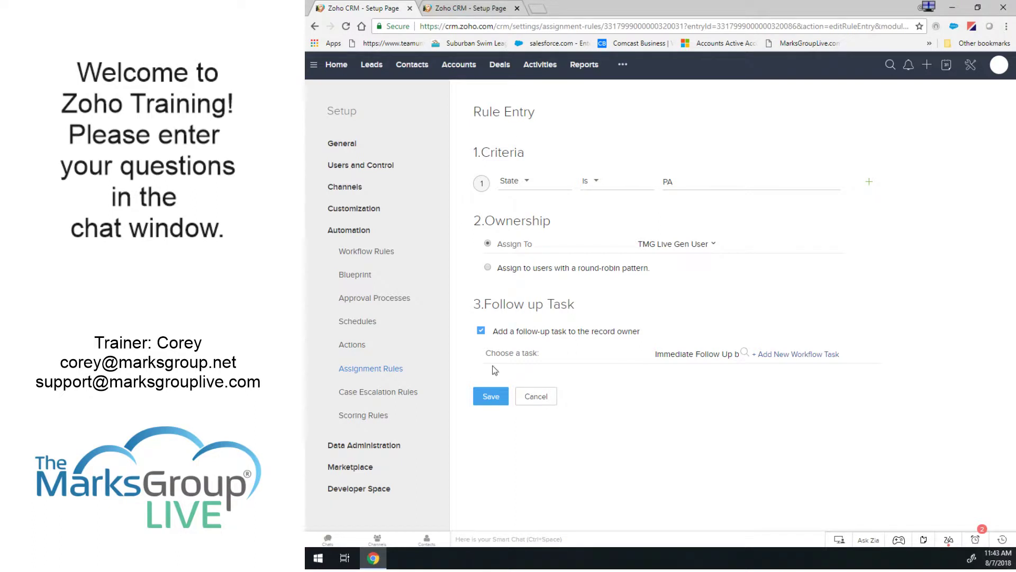
{"action": "left_click", "coordinate": [490, 397]}
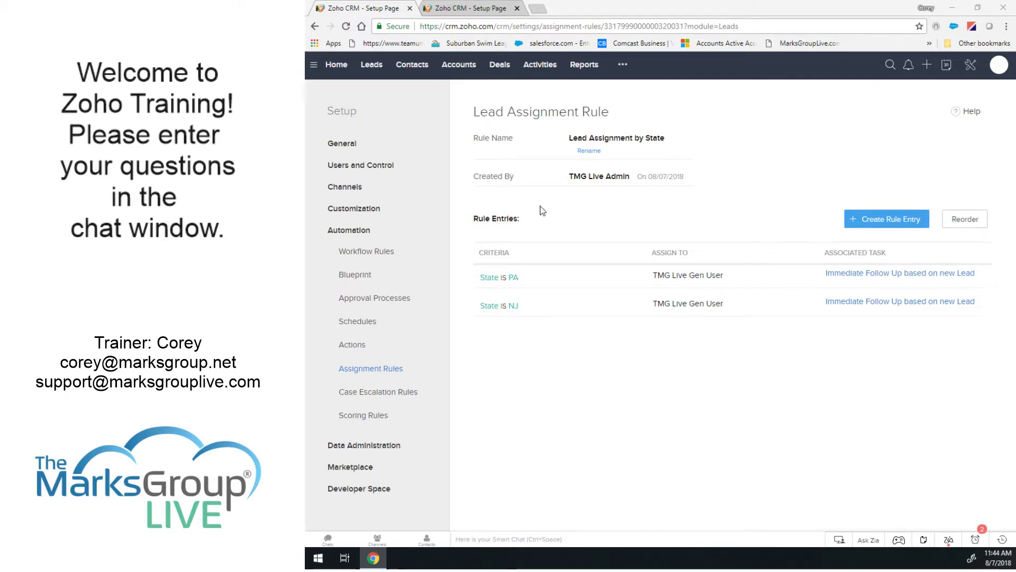
{"action": "left_click", "coordinate": [370, 64]}
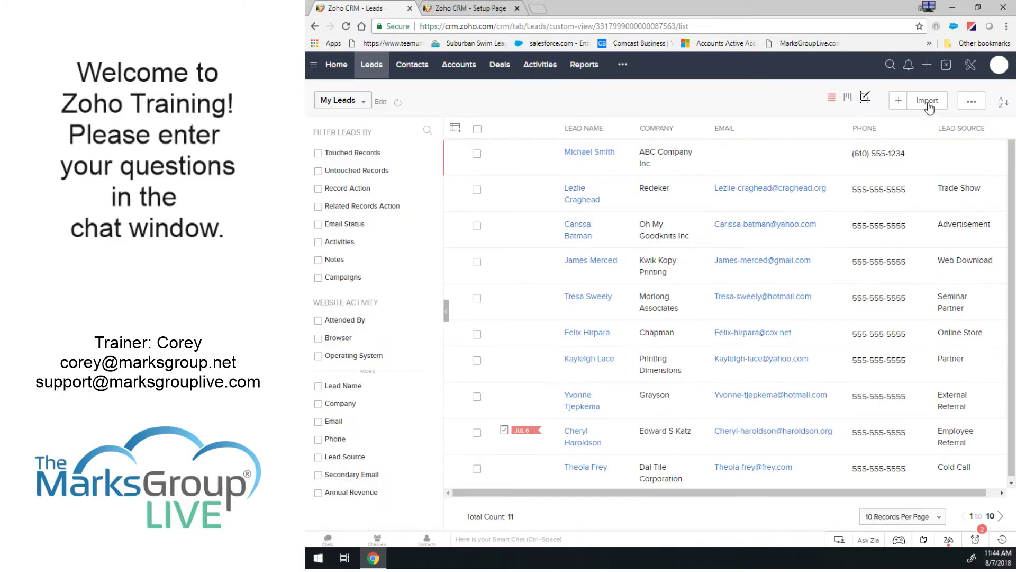
Open Import Leads and Create Lead, cancelling both to stay on the 11-lead My Leads list.
{"action": "mouse_move", "coordinate": [926, 102]}
{"action": "left_click", "coordinate": [911, 119]}
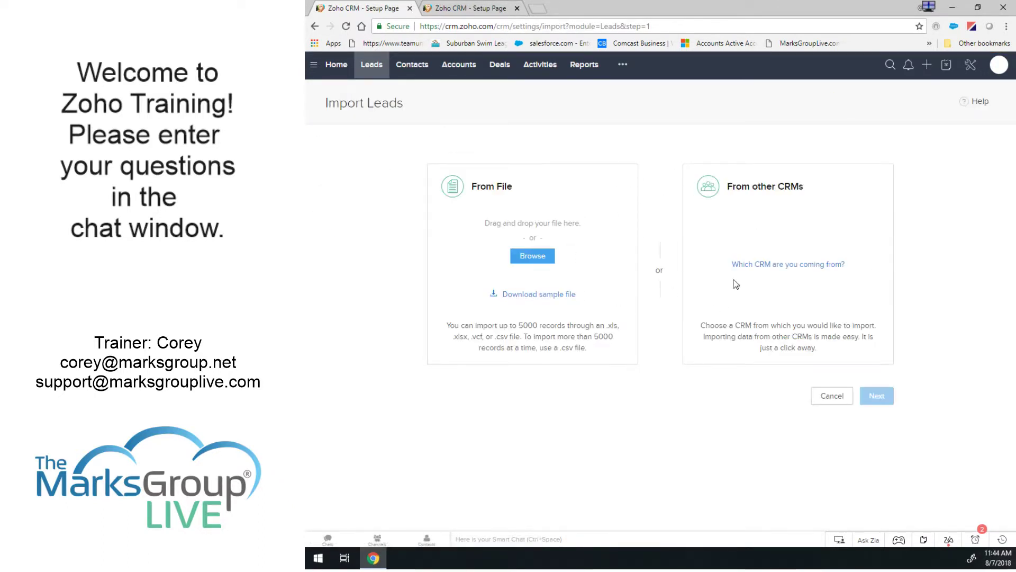
{"action": "left_click", "coordinate": [831, 396]}
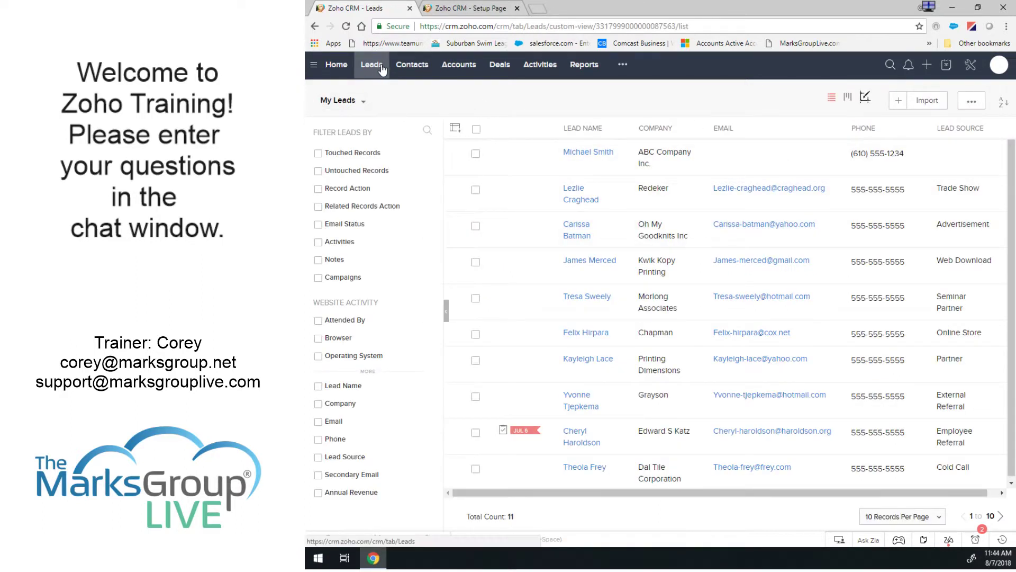
{"action": "left_click", "coordinate": [899, 101]}
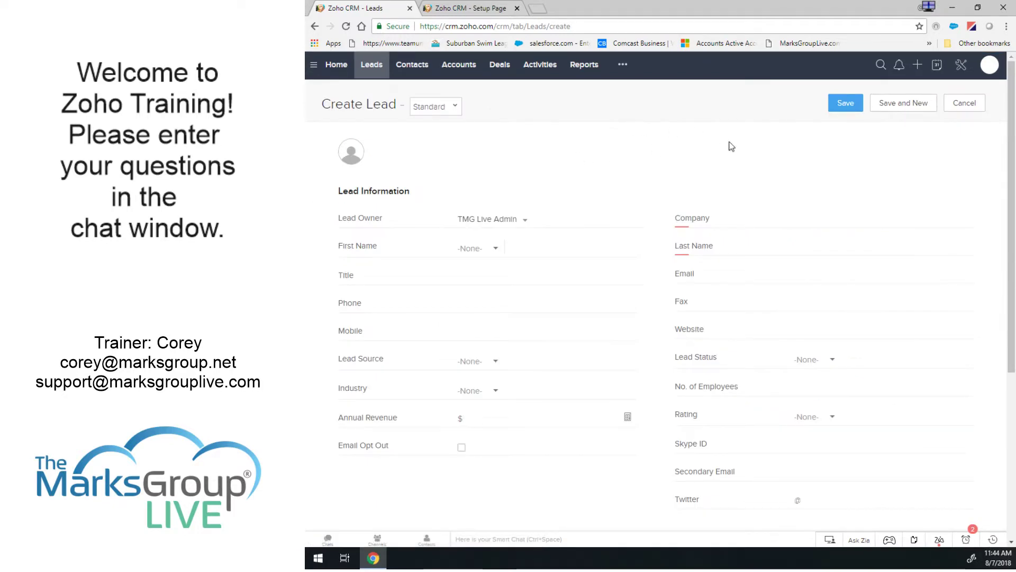
{"action": "left_click", "coordinate": [963, 104]}
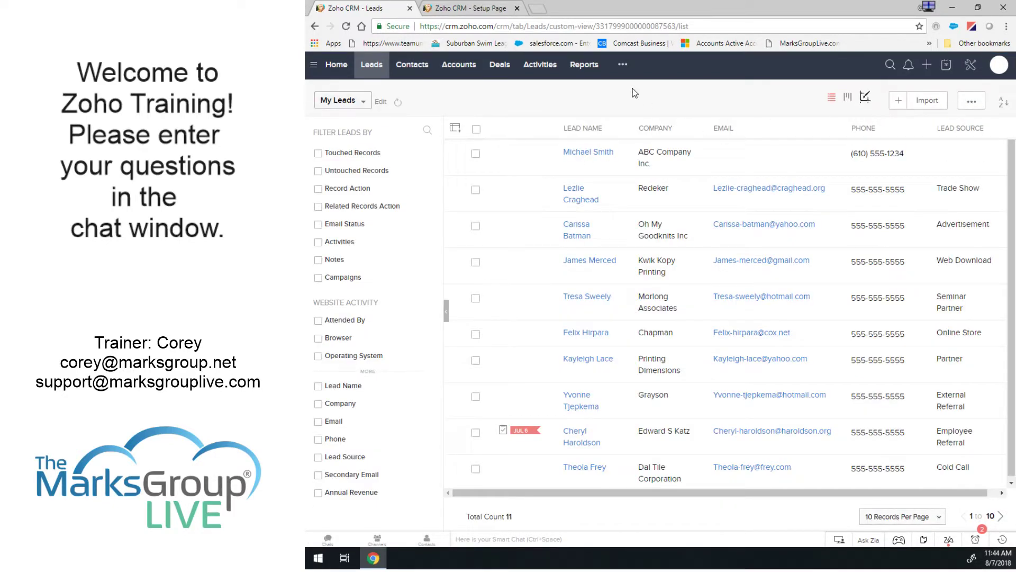